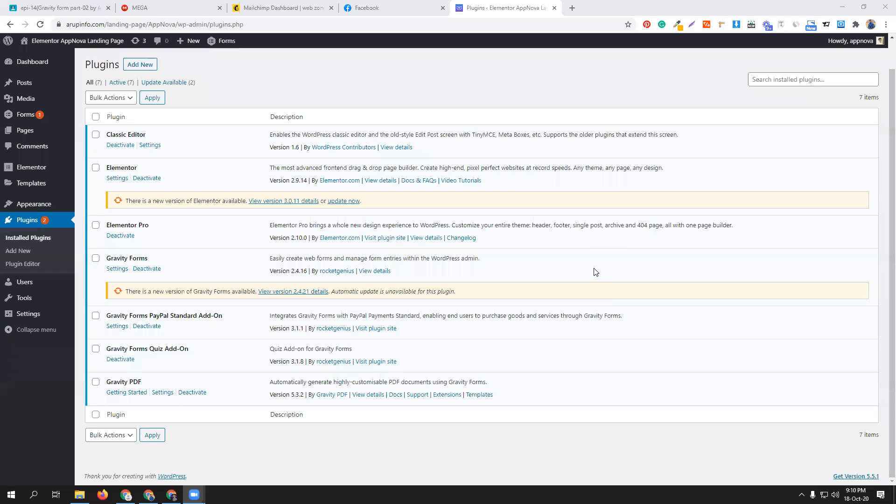
- Switch to the MEGA share and browse the CodeCanyon, ForGravity and Gravity Perks With 30 Perks Addons folders inside Gravity Form_ ALL
left_click(172, 6)
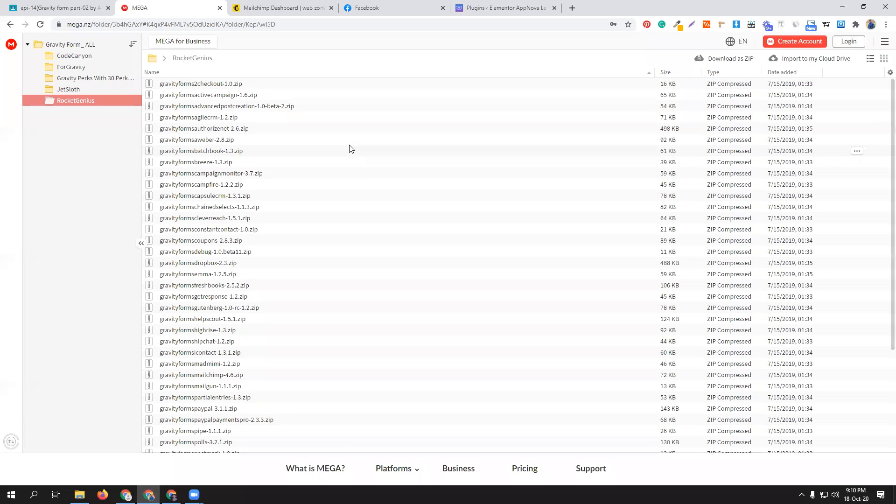
left_click(166, 63)
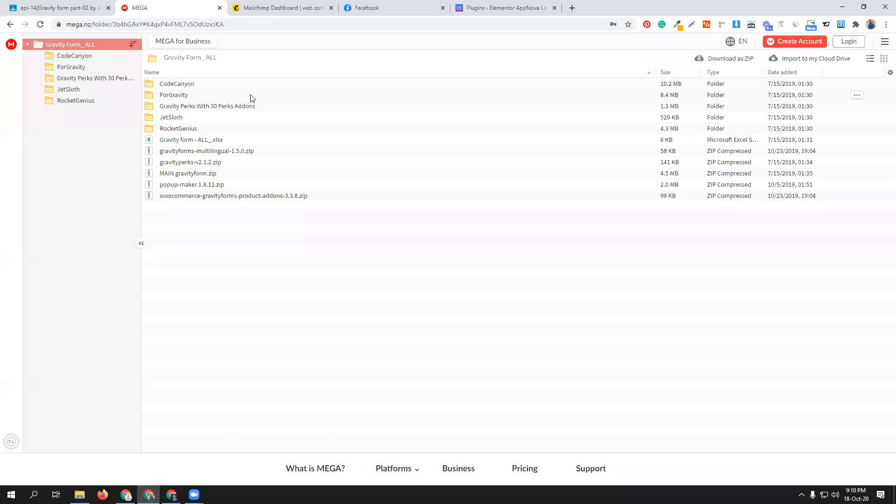
left_click(196, 88)
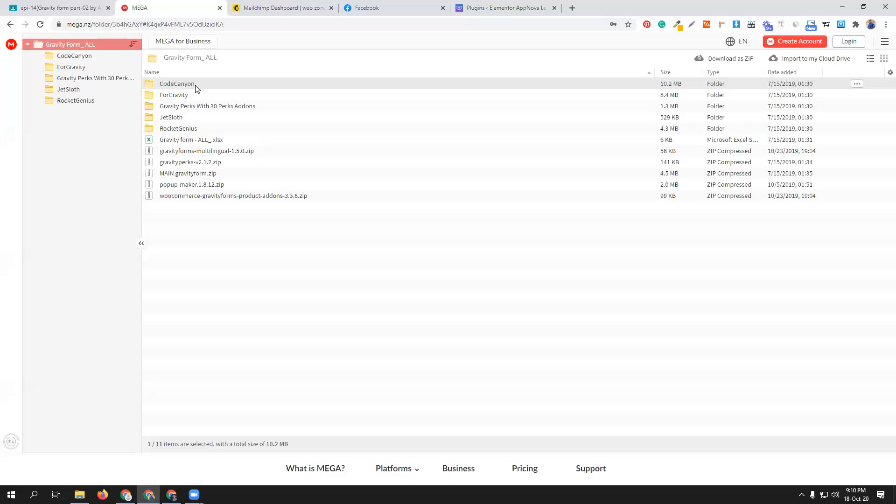
double_click(195, 89)
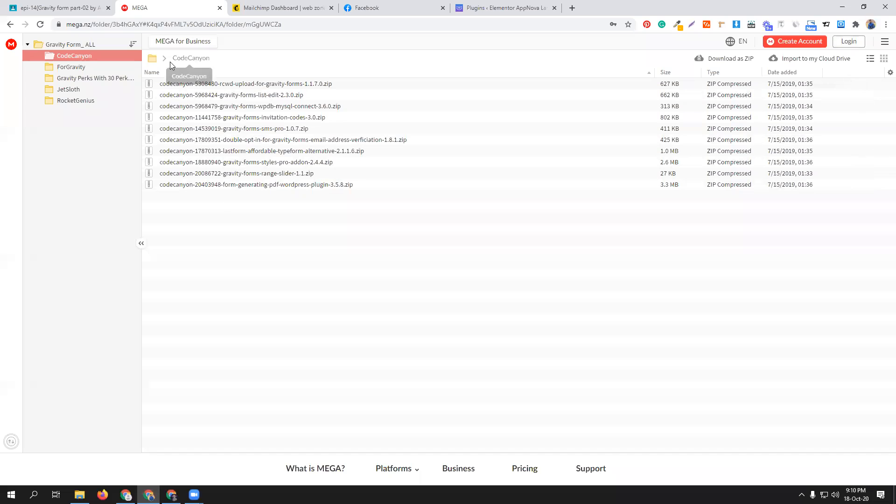
left_click(164, 60)
double_click(190, 97)
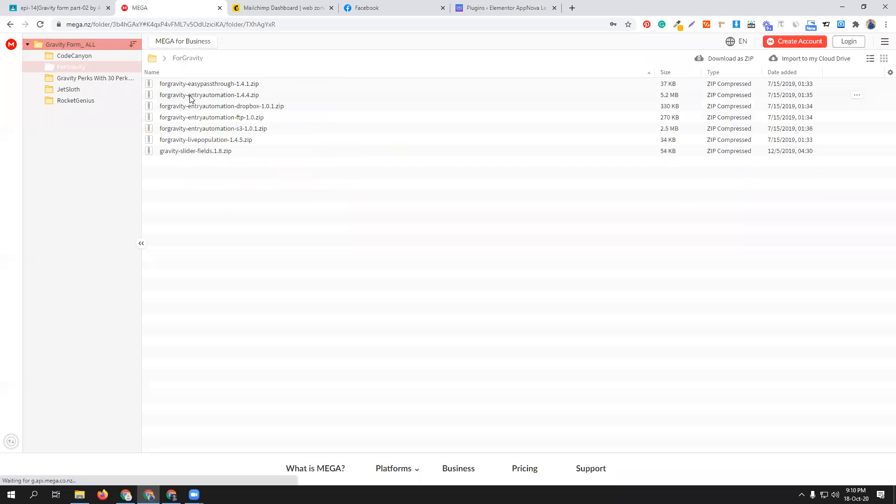
left_click(165, 60)
double_click(193, 107)
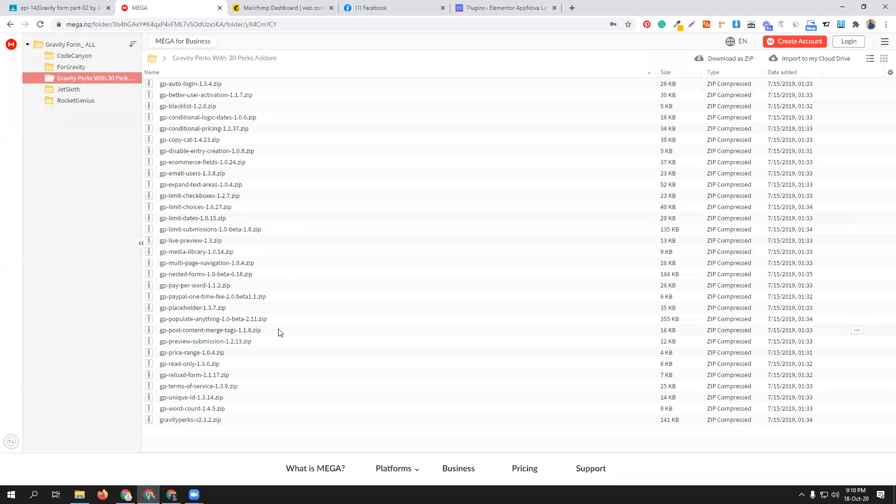
- Look through the add-on archives in the RocketGenius folder and return to the Gravity Form_ ALL folder
left_click(167, 60)
double_click(198, 130)
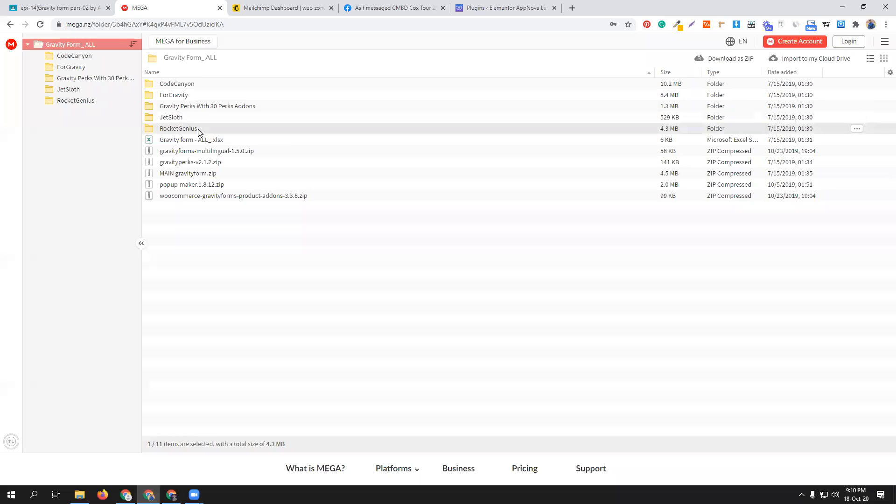
scroll(257, 240, "down", 5)
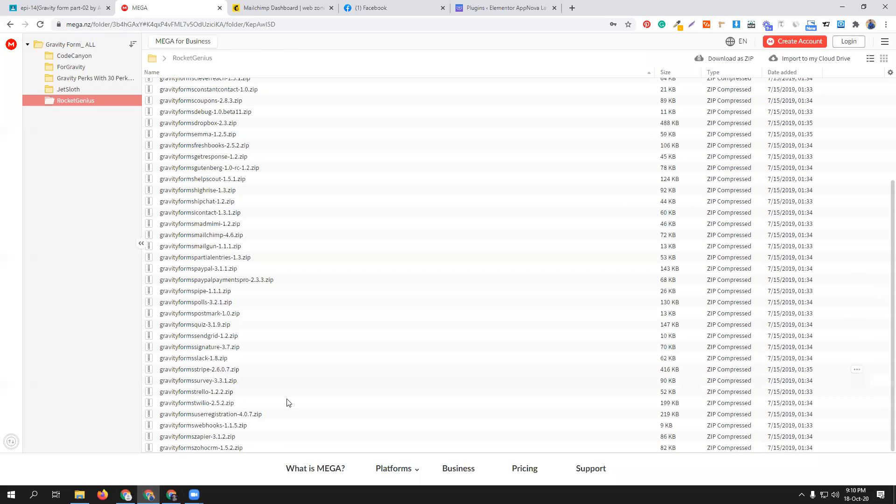
scroll(286, 406, "up", 3)
scroll(261, 400, "down", 3)
scroll(238, 327, "up", 3)
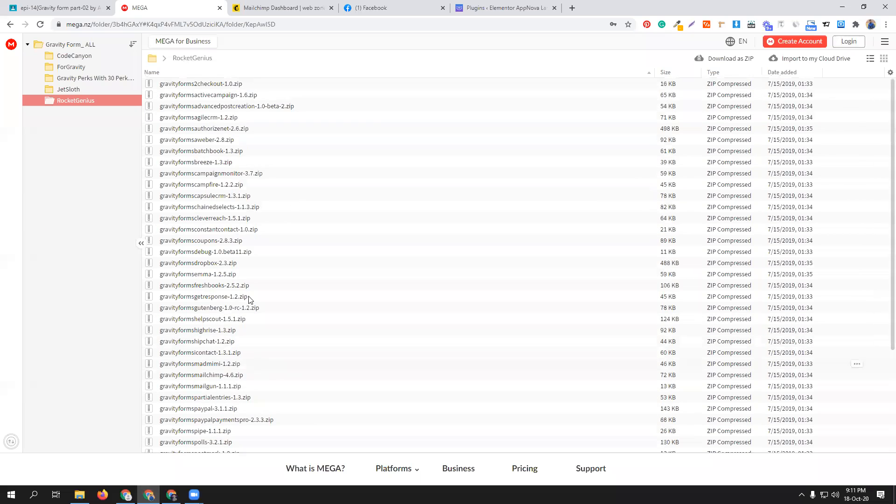
left_click(159, 58)
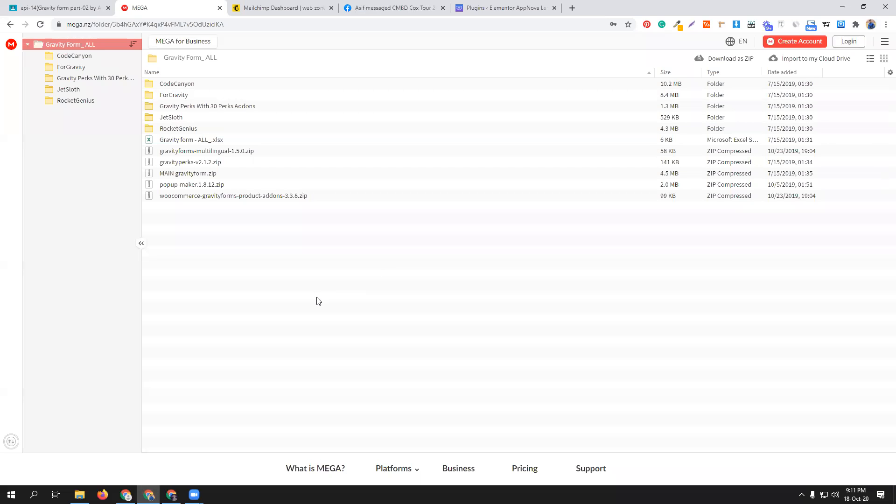
- Close the Facebook page, open the Gravity All plugin material for editing in Google Classroom, select its MEGA link and close the editor
left_click(443, 8)
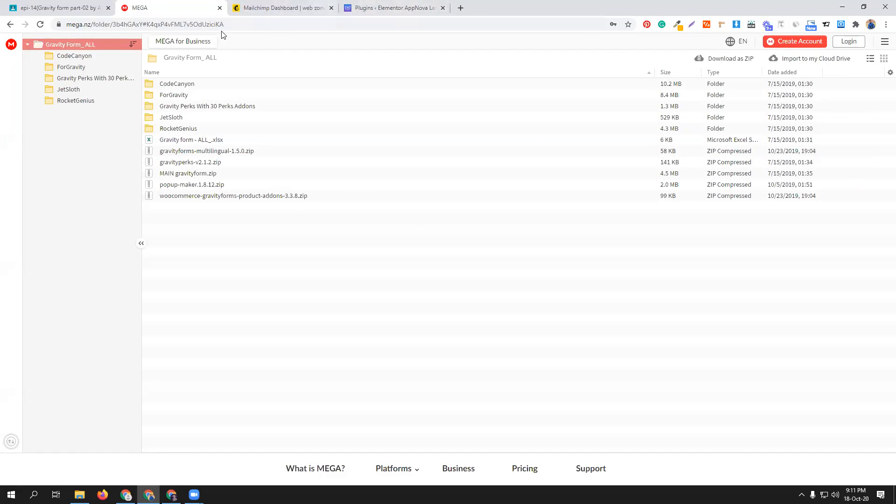
left_click(60, 8)
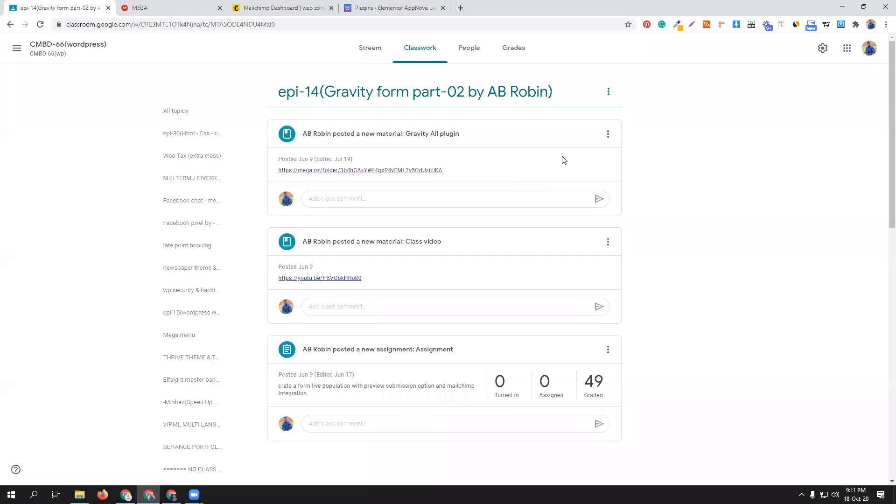
left_click(608, 136)
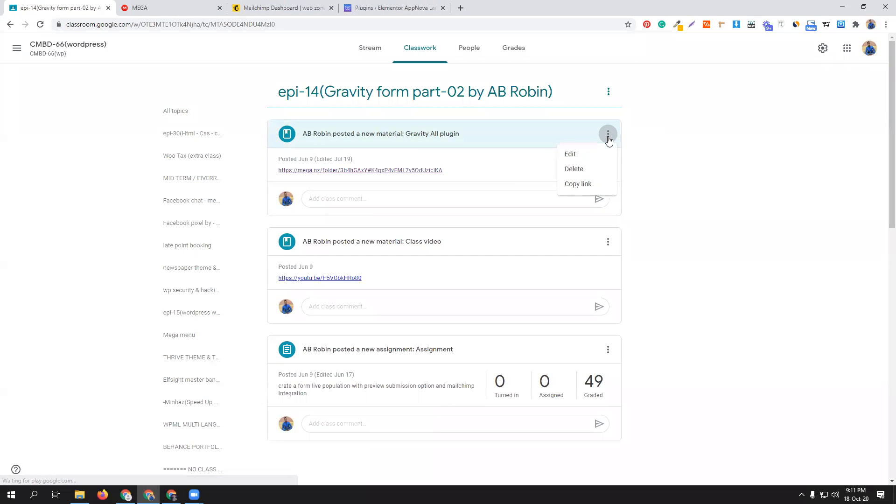
left_click(581, 154)
double_click(195, 120)
left_click(195, 120)
triple_click(195, 119)
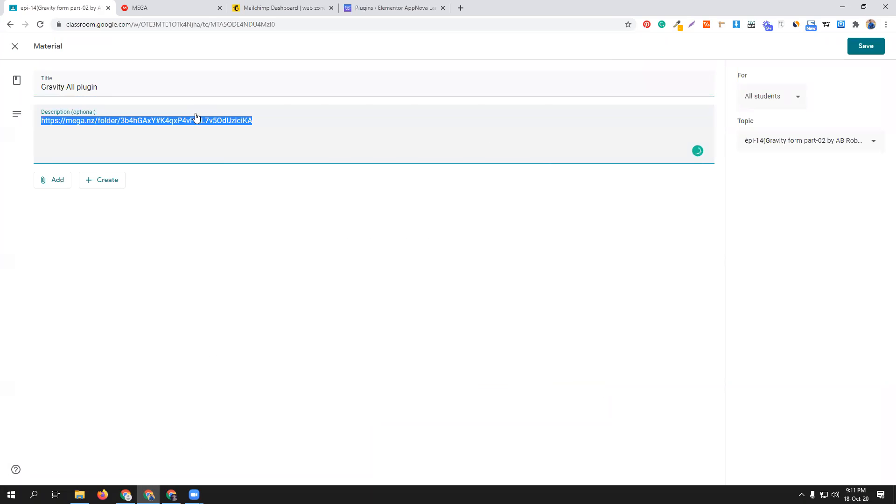
left_click(15, 45)
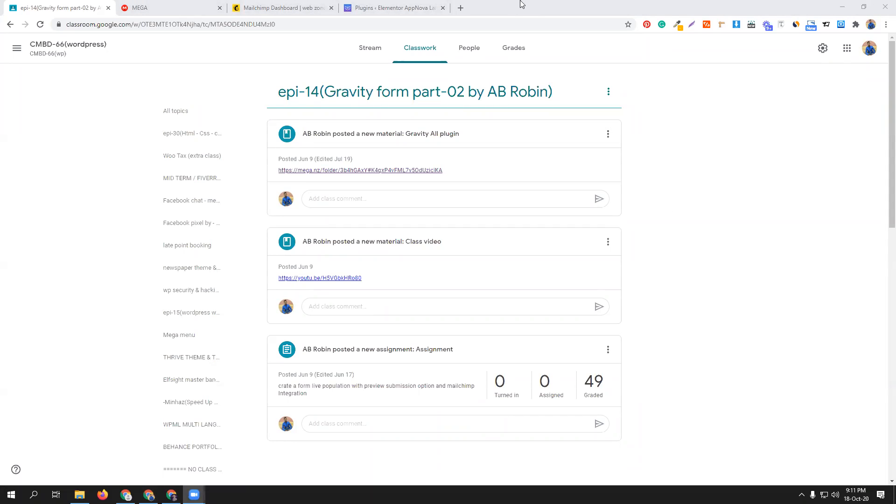
- Open the gravity spreadsheet in Google Sheets in a new browser tab
left_click(461, 8)
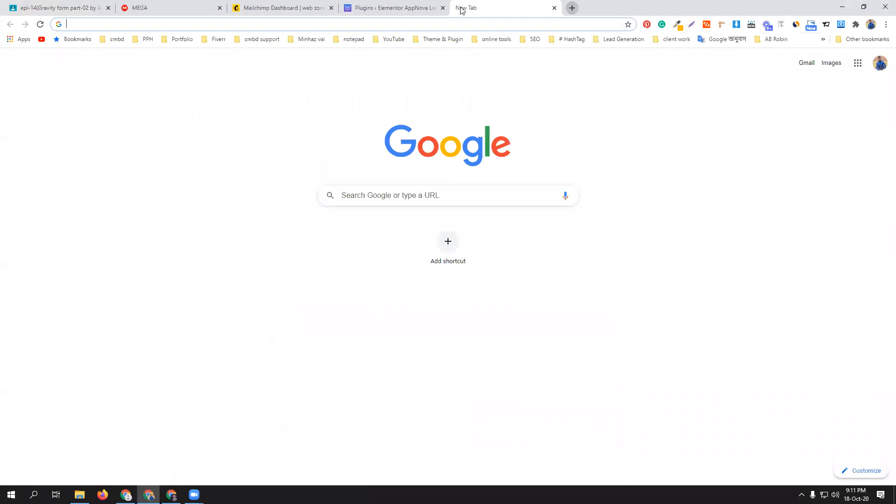
type("gravity")
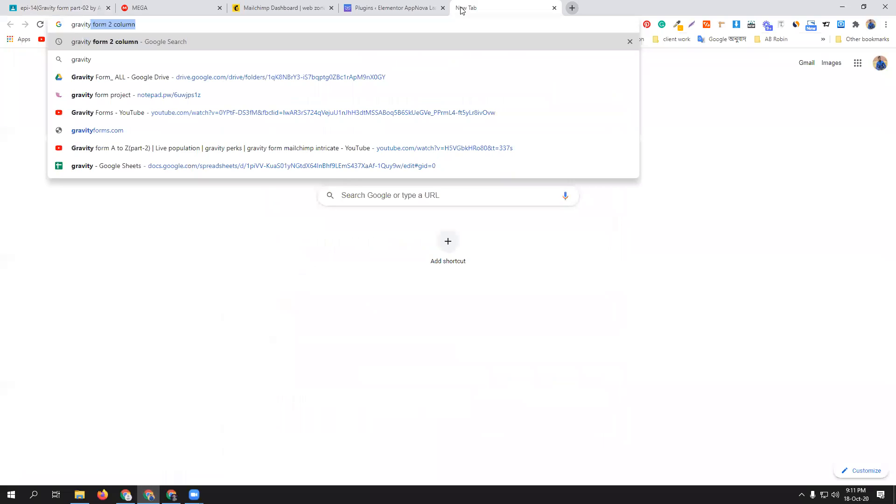
left_click(246, 167)
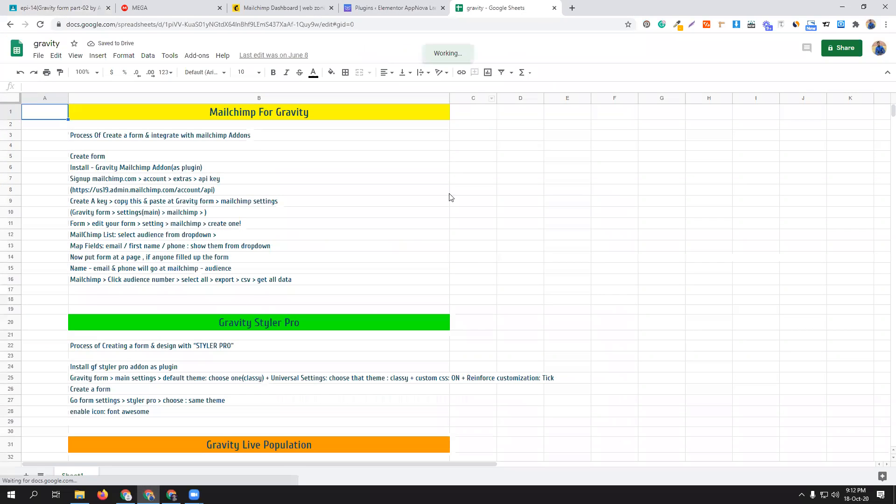
- Examine the spreadsheet's notes on Mailchimp For Gravity, Gravity Styler Pro and Gravity Live Population
scroll(474, 256, "down", 6)
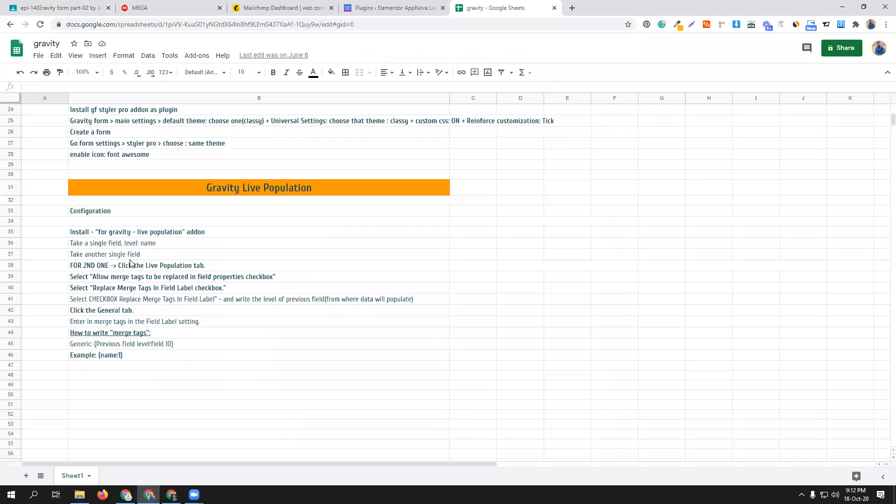
scroll(273, 327, "down", 10)
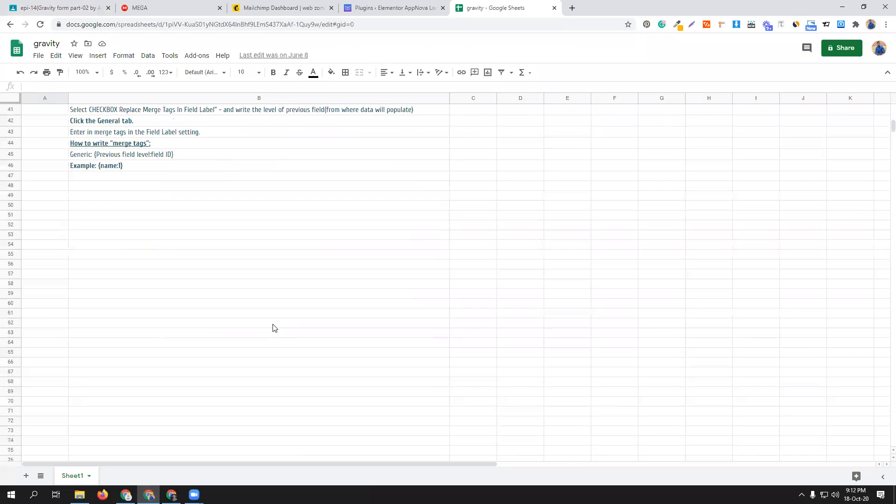
scroll(273, 327, "up", 18)
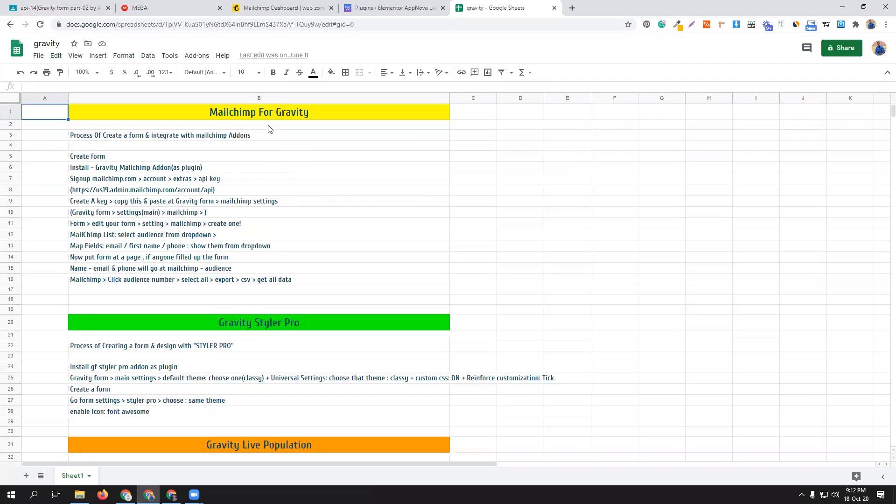
scroll(254, 313, "down", 4)
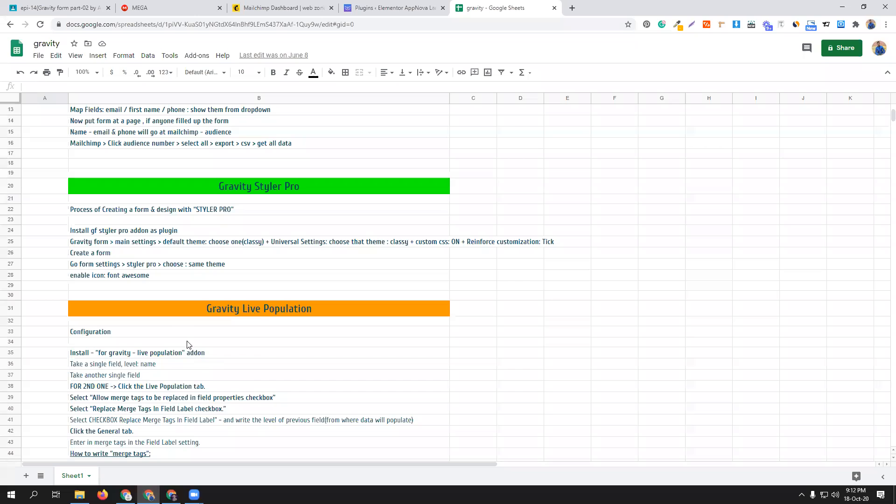
scroll(187, 344, "down", 2)
scroll(188, 344, "down", 4)
scroll(188, 344, "up", 10)
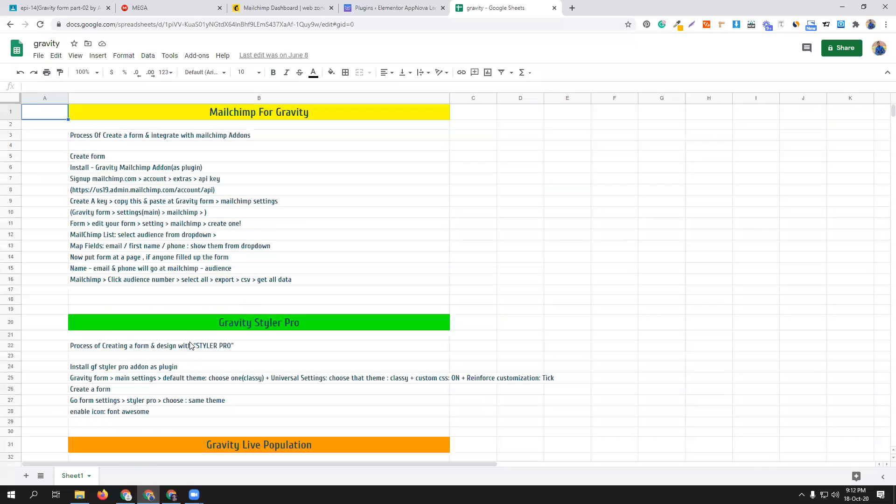
- Share the gravity spreadsheet with anyone who has the link and copy its sharing link
left_click(842, 46)
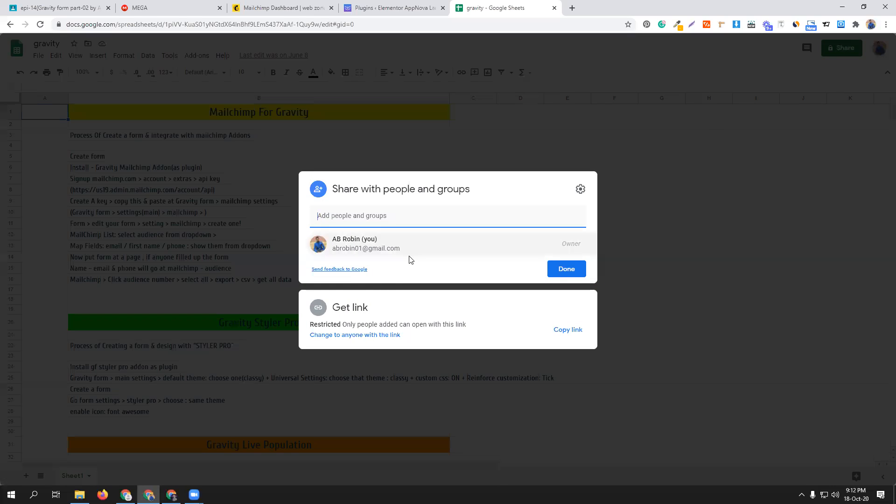
left_click(386, 335)
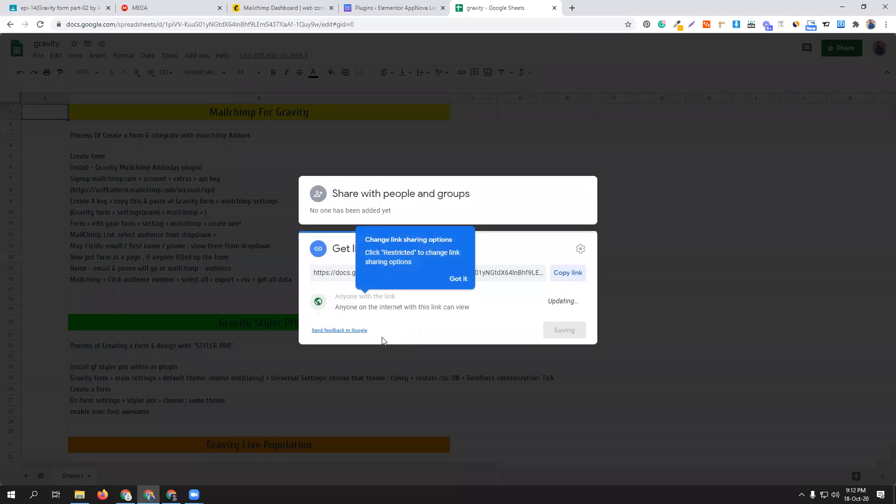
left_click(567, 272)
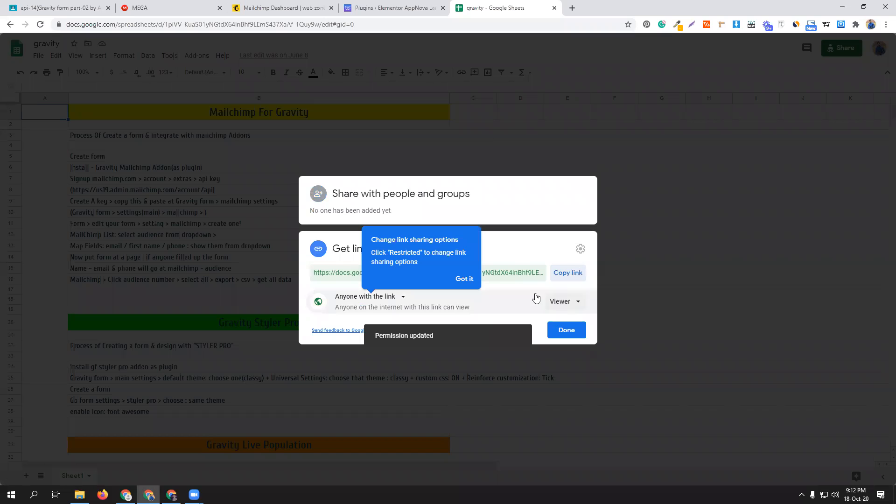
left_click(570, 275)
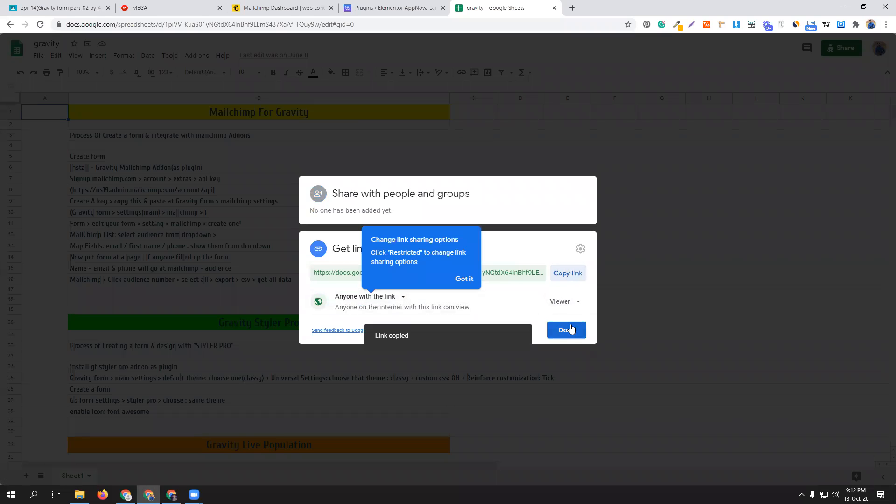
left_click(566, 330)
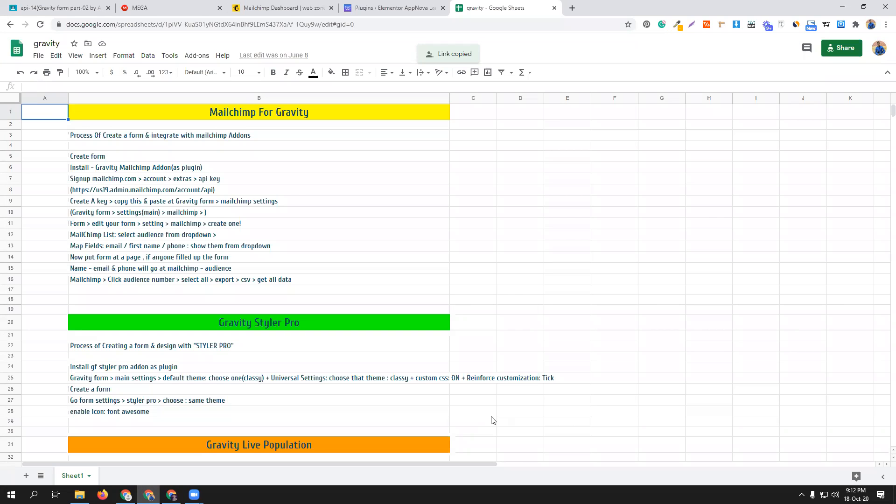
left_click(429, 427)
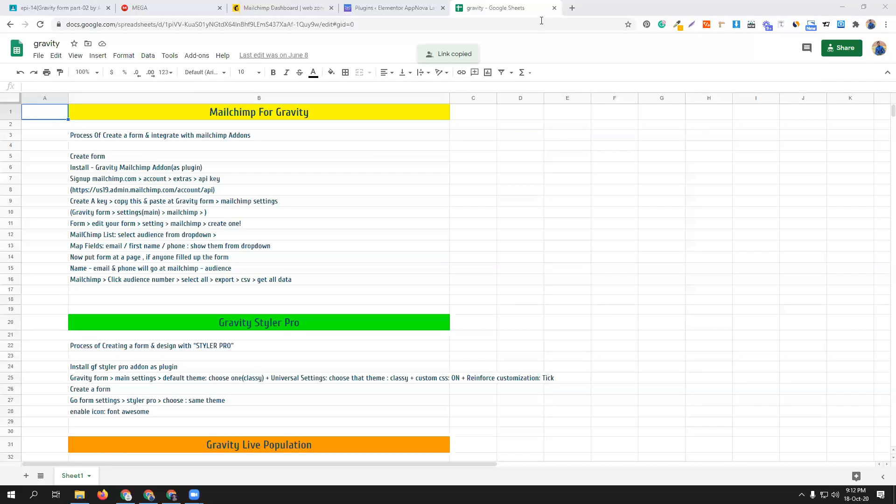
- Open Google Sheets in a new browser tab, search for "gravi" and open the document Gravity form all
left_click(571, 8)
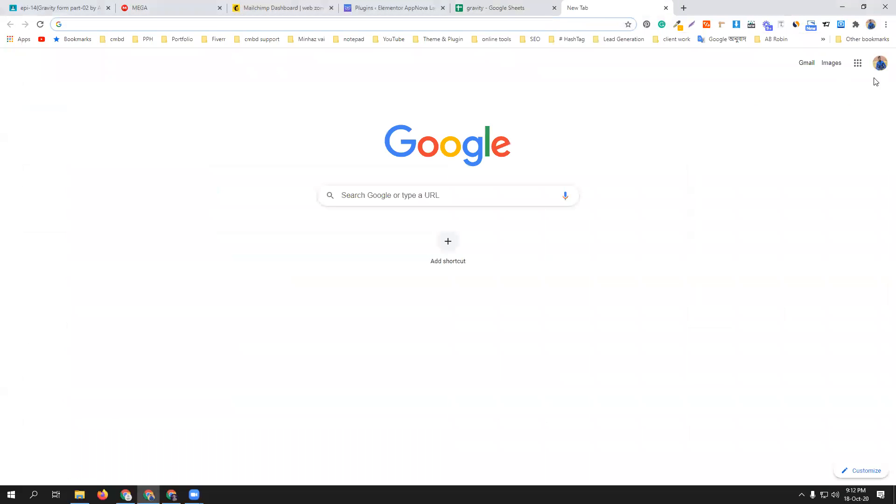
left_click(857, 62)
left_click(771, 236)
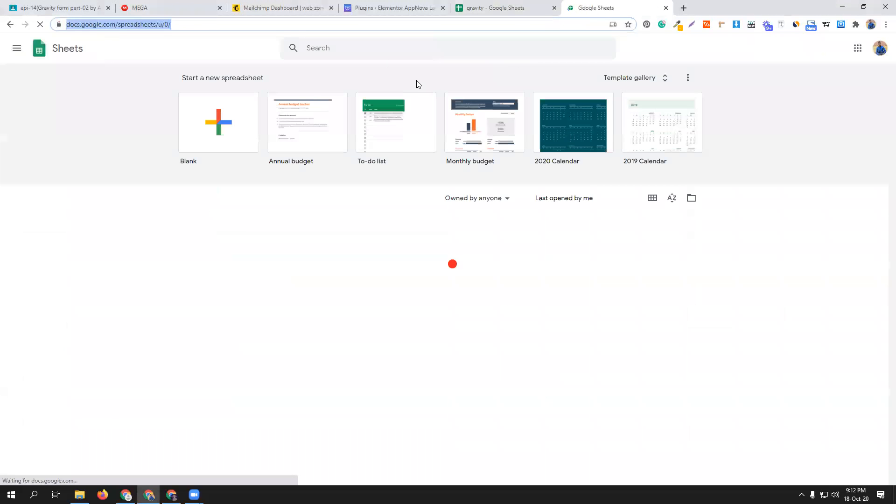
left_click(330, 50)
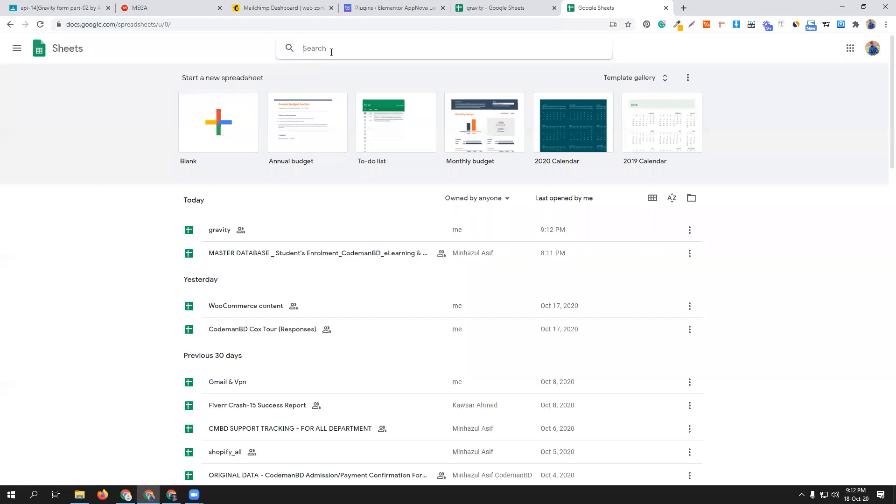
type("gravi")
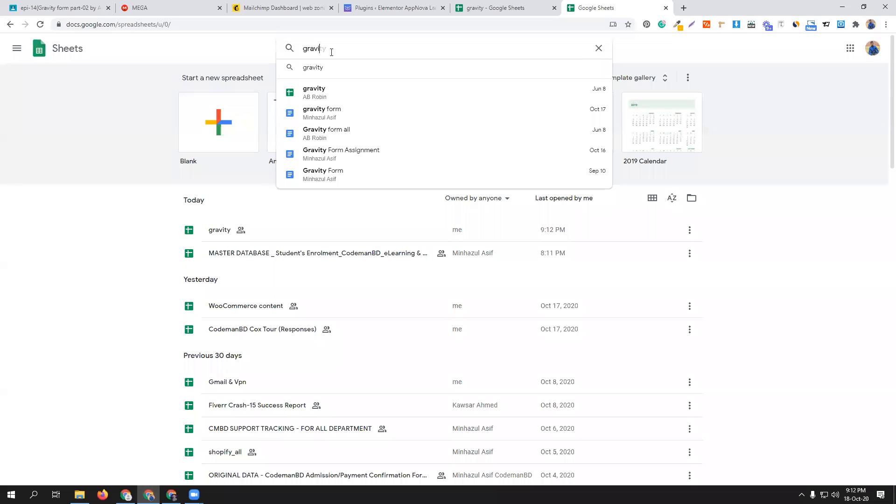
left_click(340, 134)
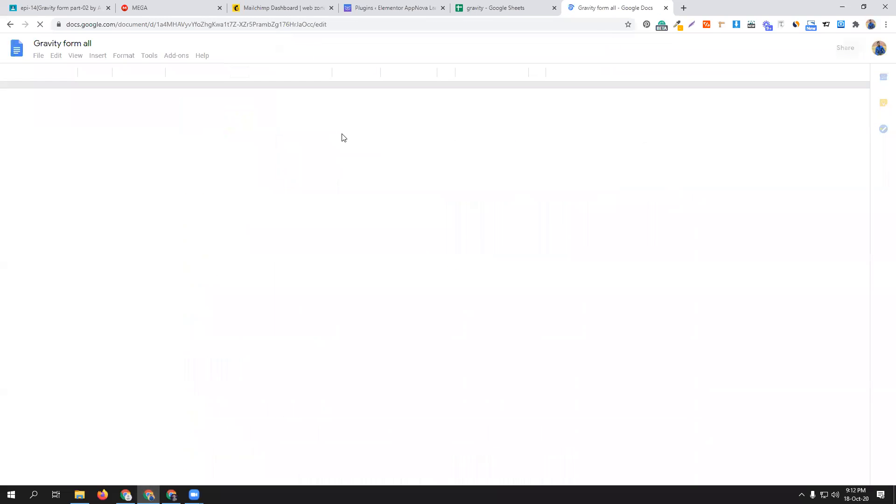
scroll(516, 277, "down", 7)
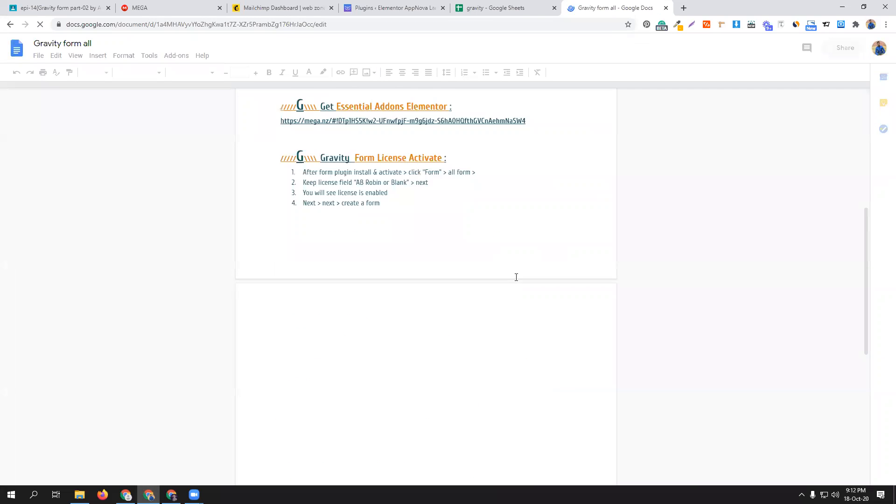
- Copy the sharing link of the Gravity form all document and close its sharing settings
scroll(516, 277, "down", 6)
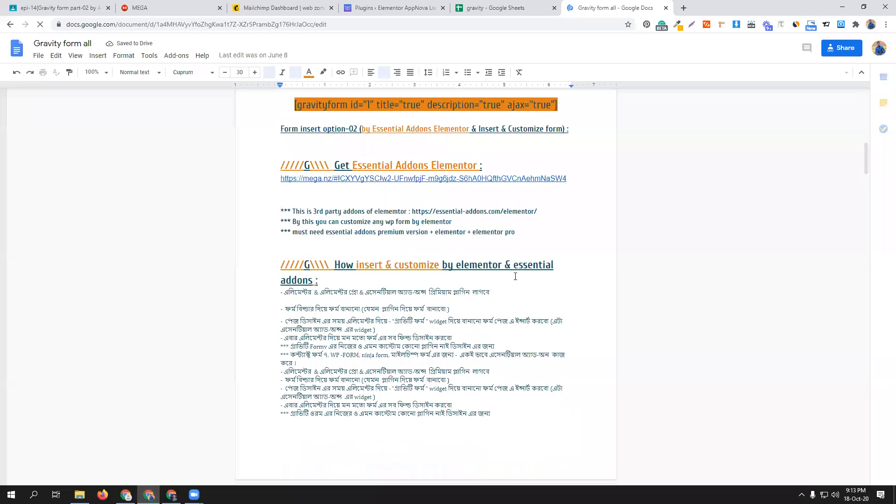
scroll(515, 276, "down", 4)
scroll(515, 276, "down", 15)
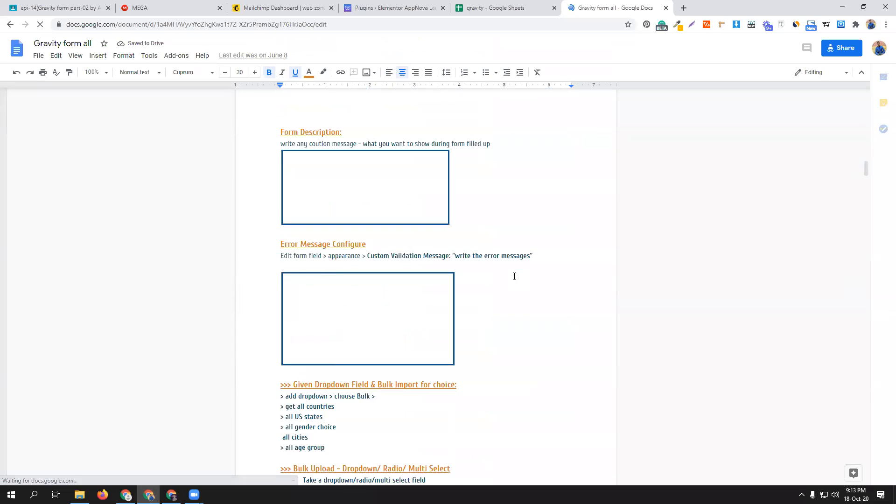
left_click(838, 46)
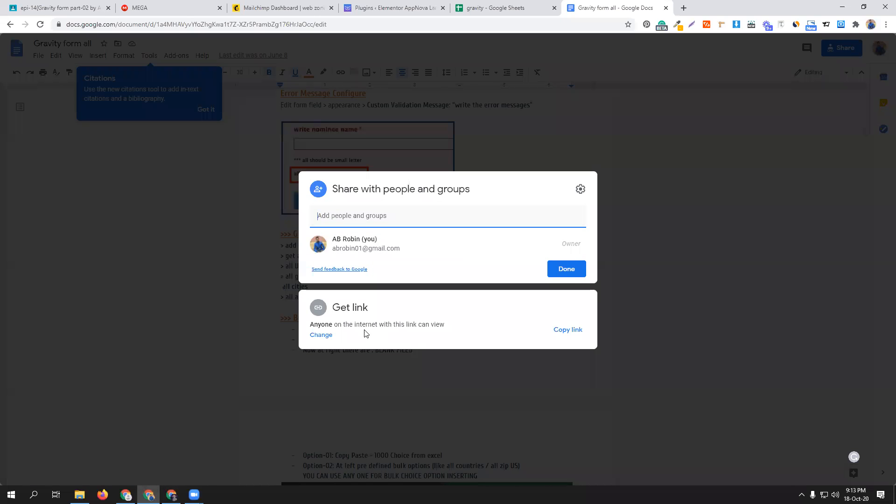
left_click(567, 330)
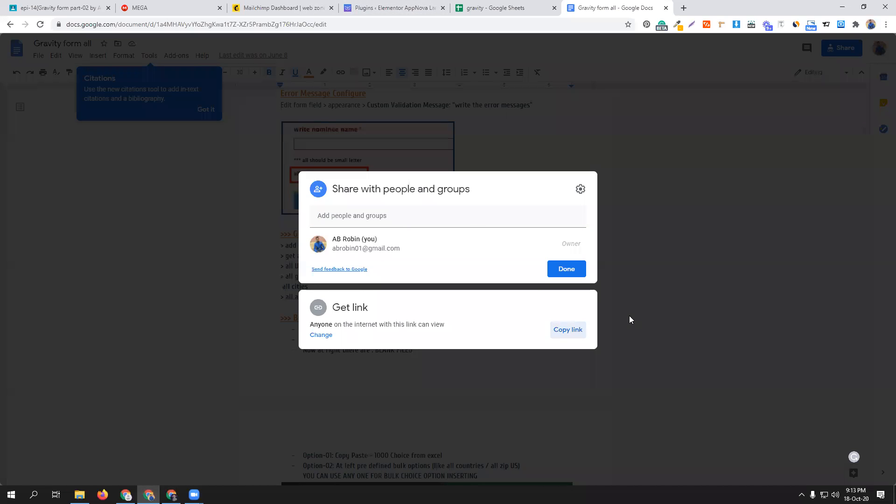
key("alt+Tab")
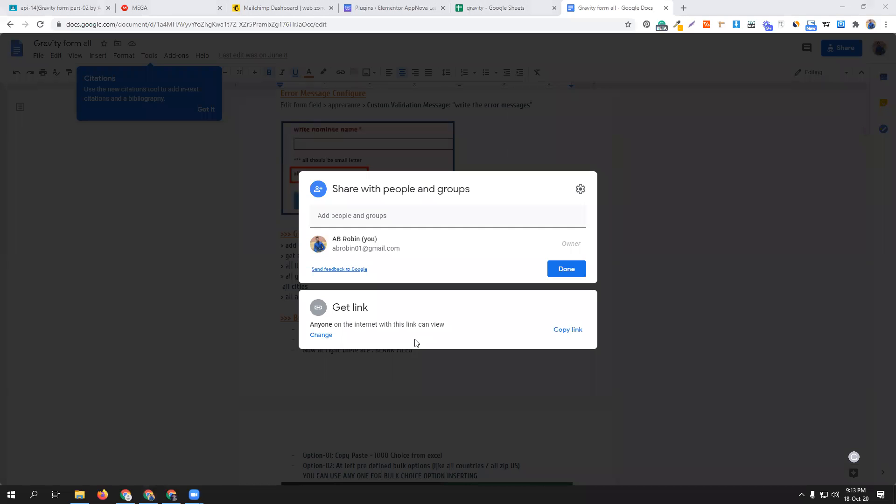
left_click(641, 194)
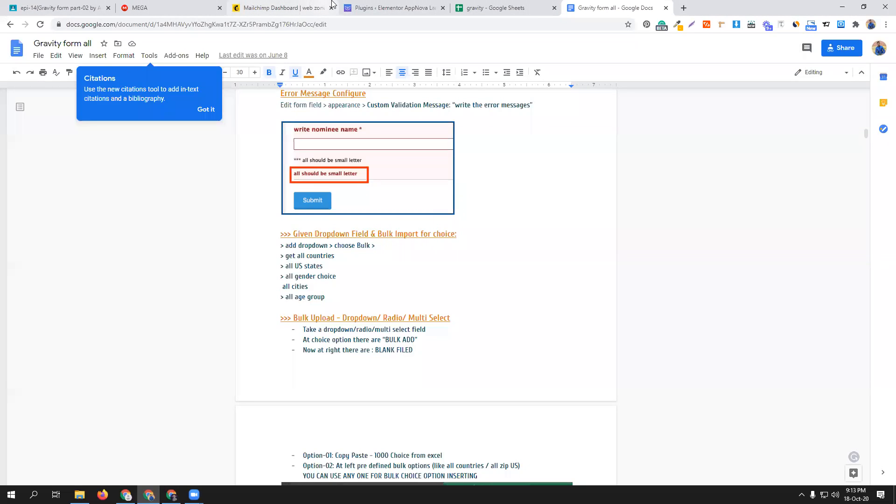
- Switch to the WordPress admin, open the Gravity Forms list and create a new form titled "gravity"
left_click(367, 6)
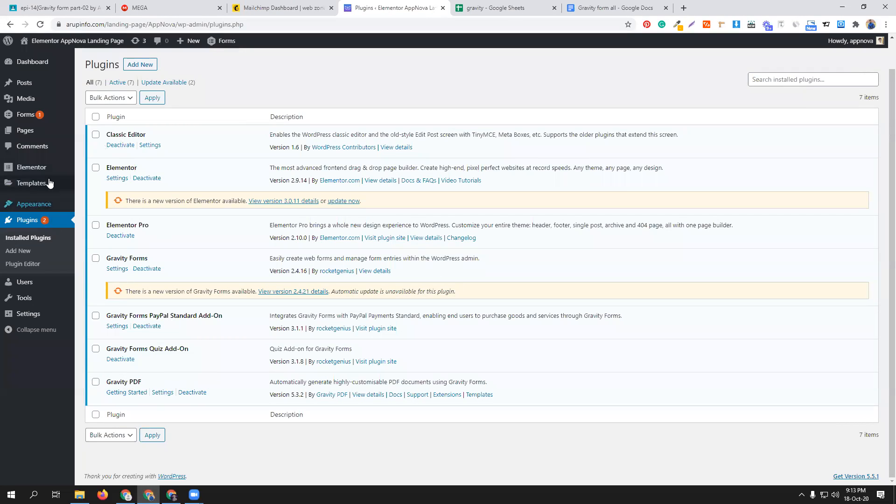
mouse_move(29, 116)
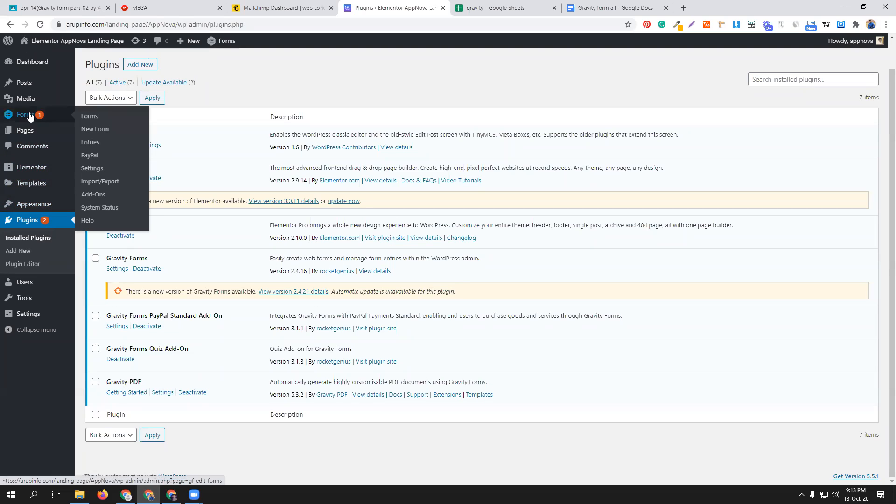
left_click(91, 116)
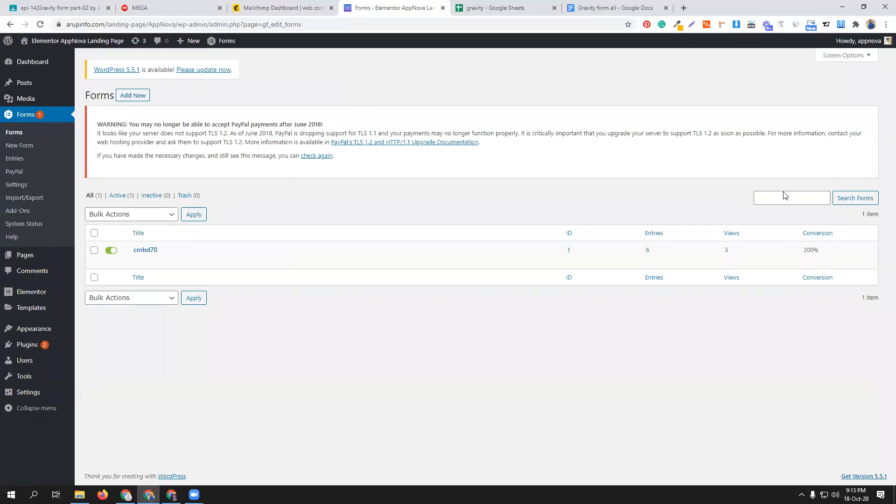
left_click(127, 95)
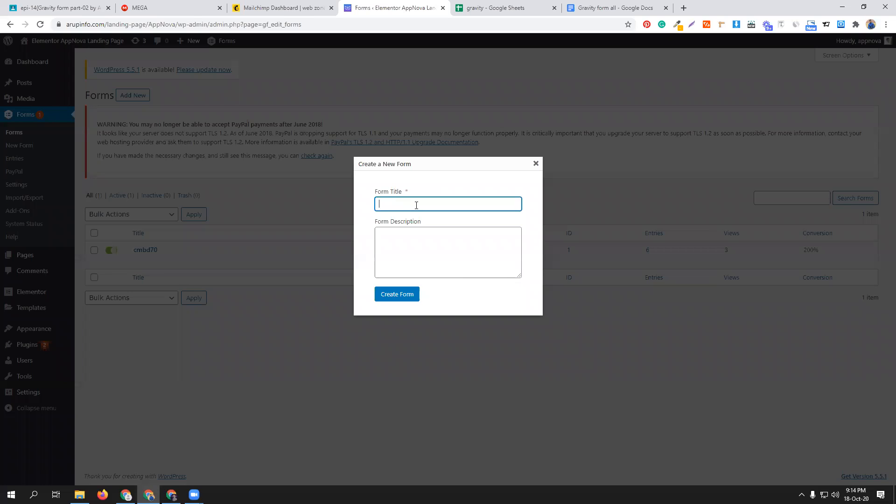
type("gravity")
left_click(412, 295)
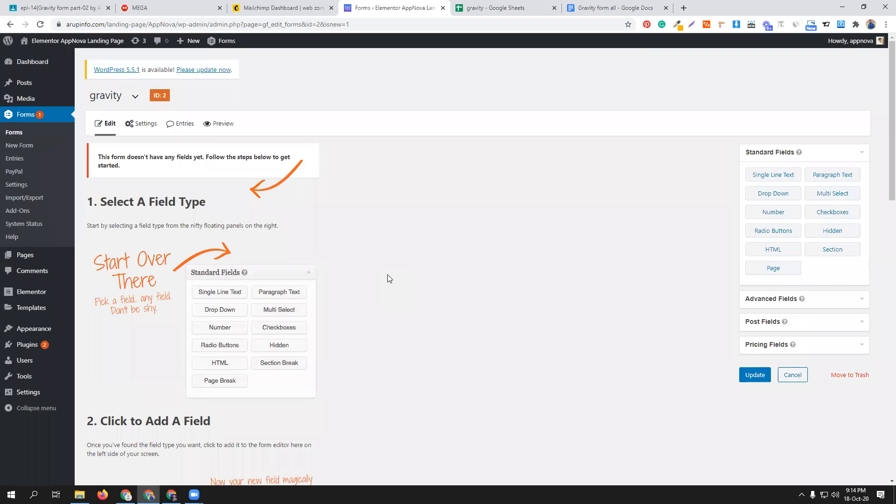
- Add a Single Line Text field and an Email field to the gravity form
left_click(780, 178)
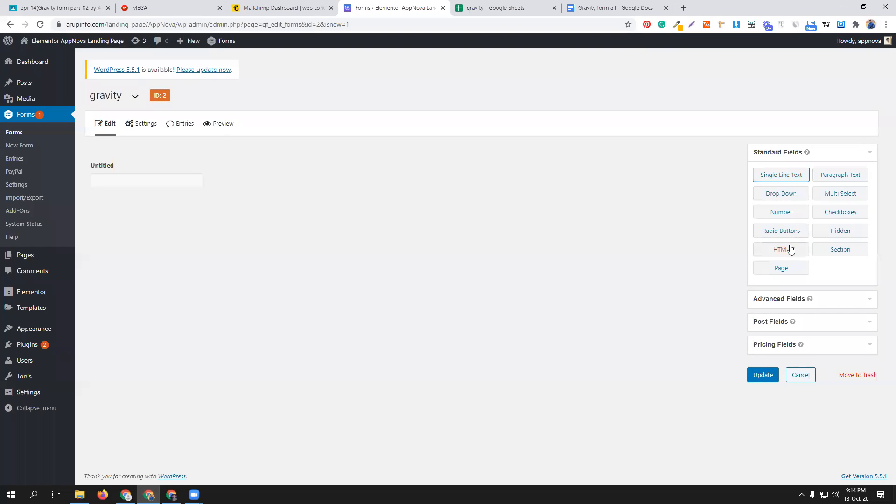
left_click(793, 304)
left_click(786, 256)
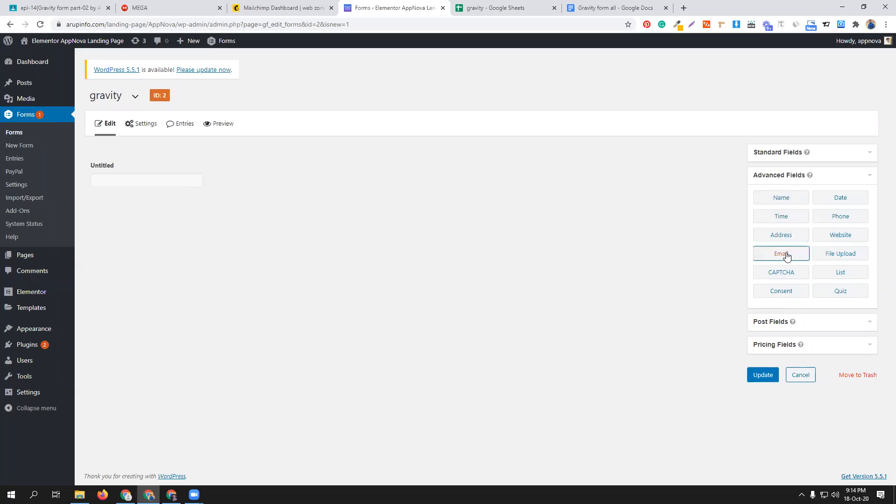
- Add a Number field and a Phone field below Email, and delete the Number field
left_click(844, 154)
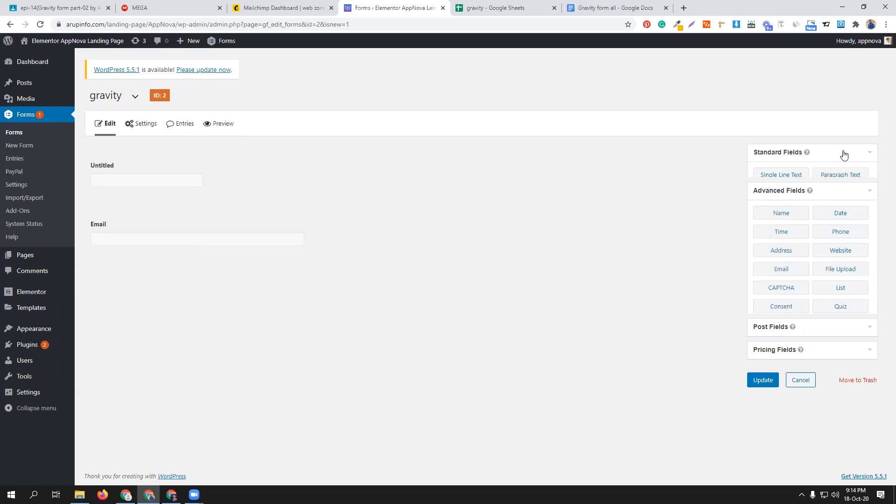
left_click(791, 214)
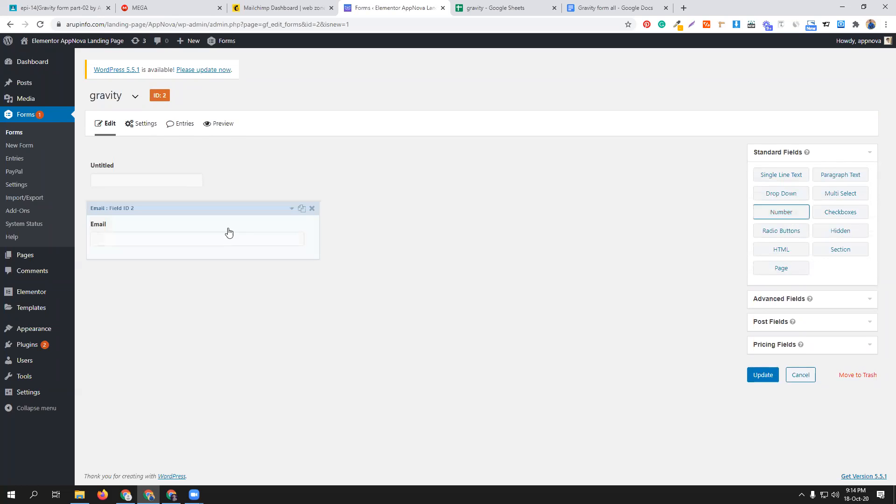
left_click(835, 305)
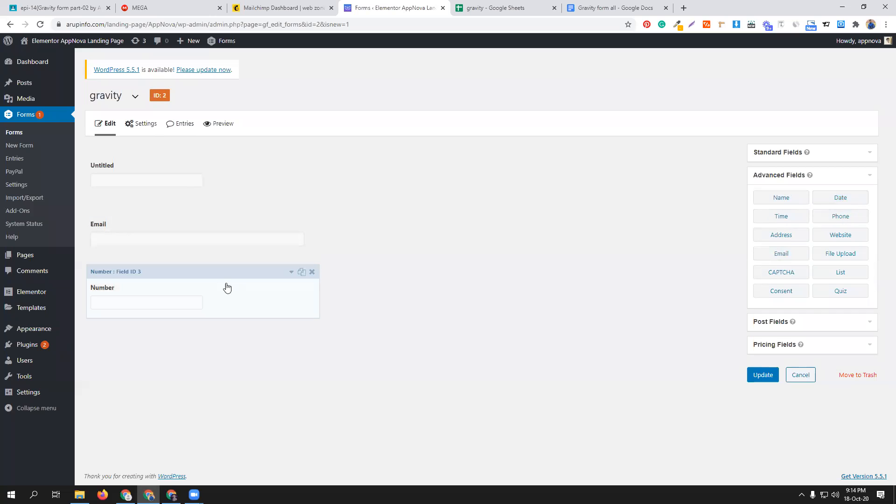
left_click(842, 219)
left_click(312, 272)
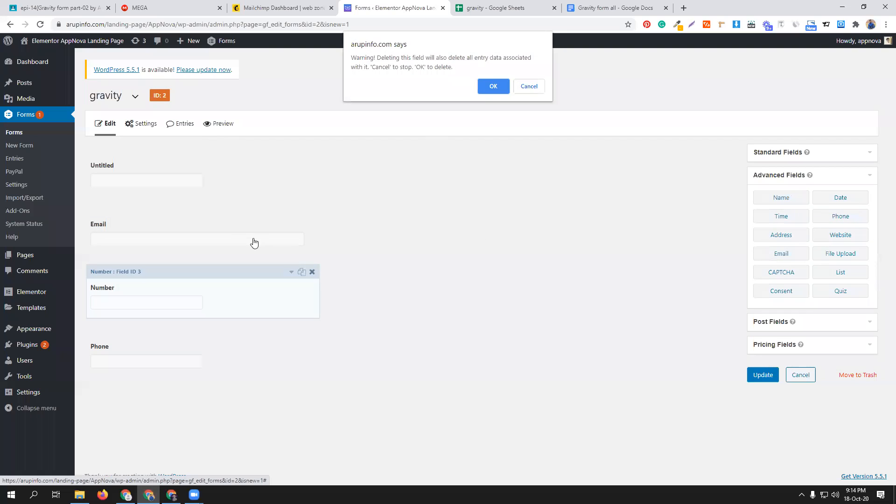
left_click(494, 86)
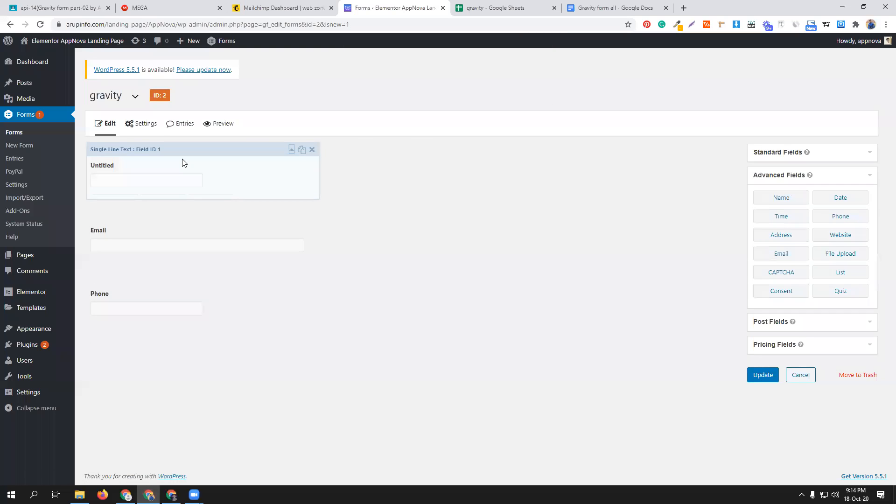
- Set the label of the Single Line Text field to "Name" and collapse its settings
left_click(182, 162)
double_click(134, 239)
type("Name")
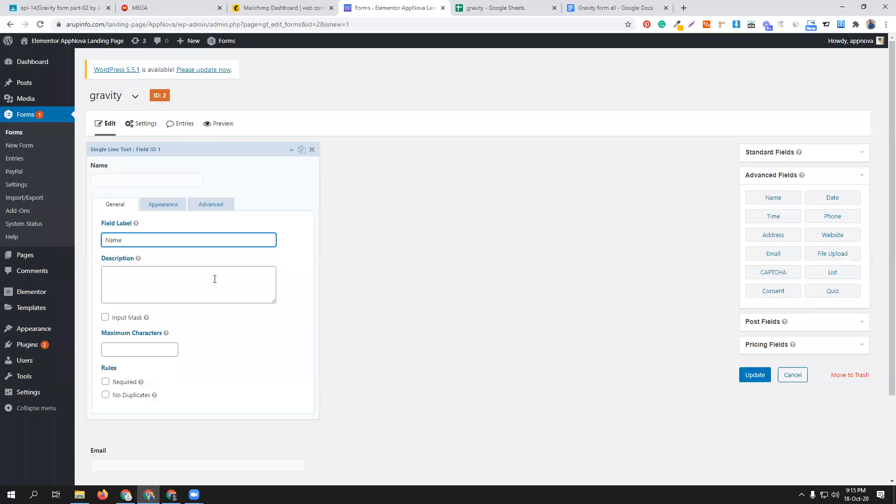
left_click(291, 150)
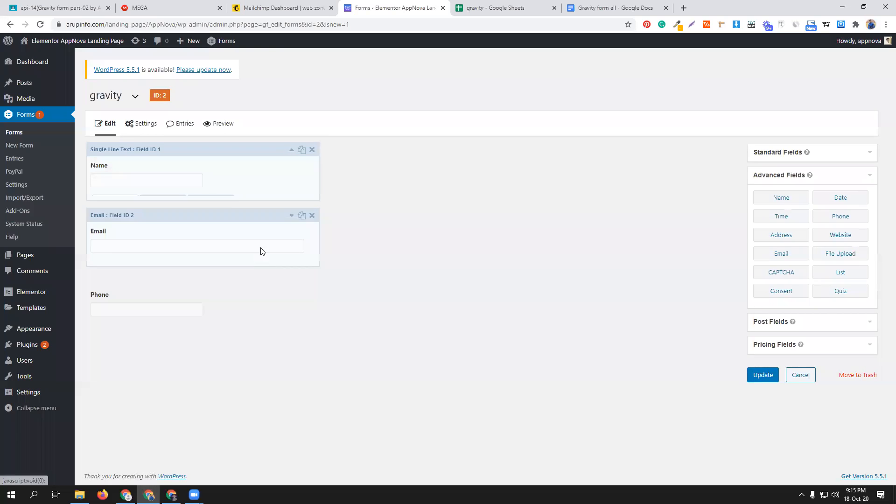
- Add a Radio Buttons field below Phone and open its first choice for editing
left_click(778, 152)
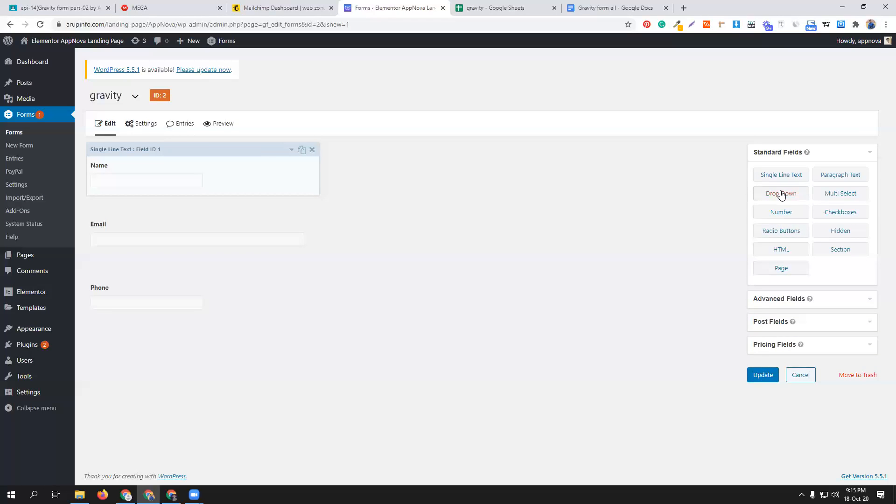
left_click(798, 233)
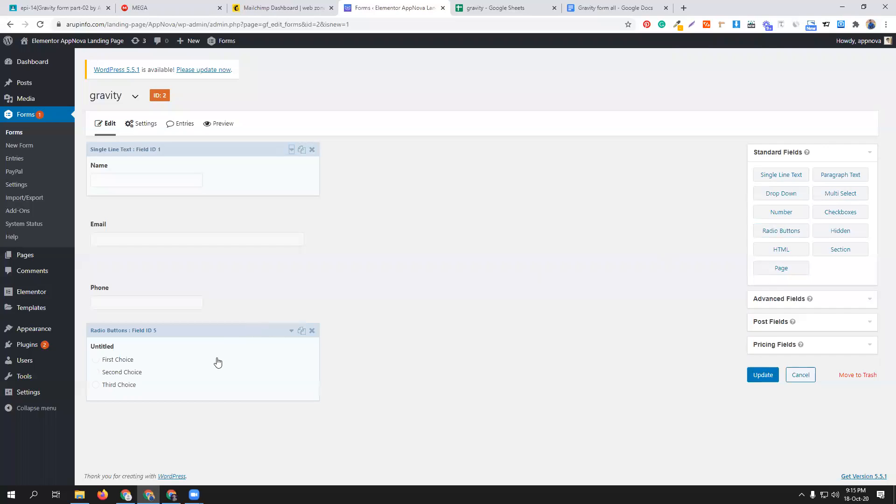
left_click(291, 330)
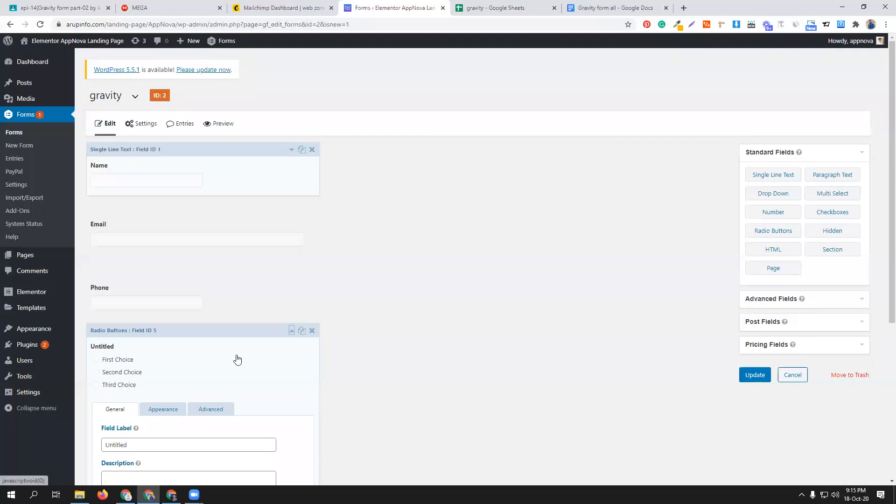
scroll(237, 359, "down", 4)
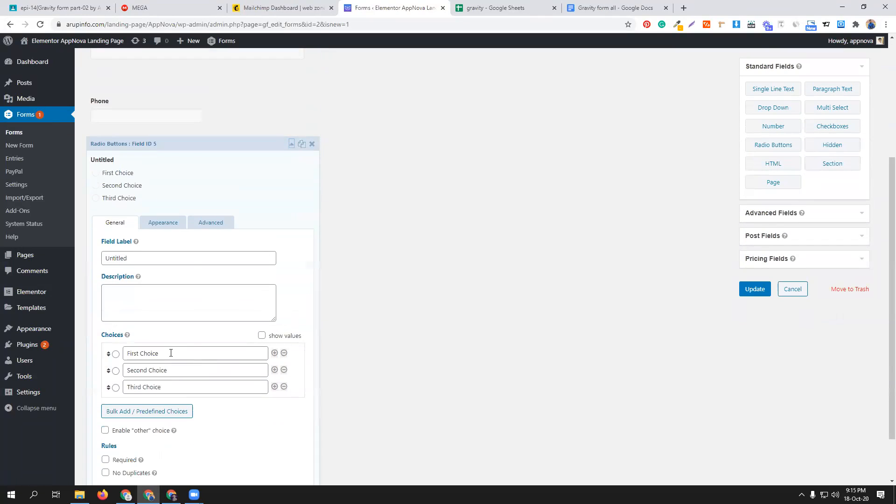
triple_click(171, 353)
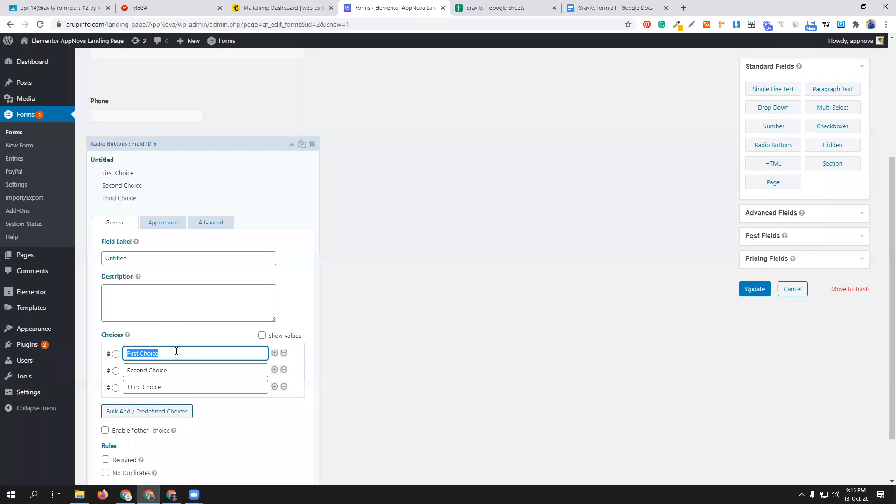
- Search Google in a new browser tab for "image html tag", open the w3schools page and copy its example img code
left_click(684, 9)
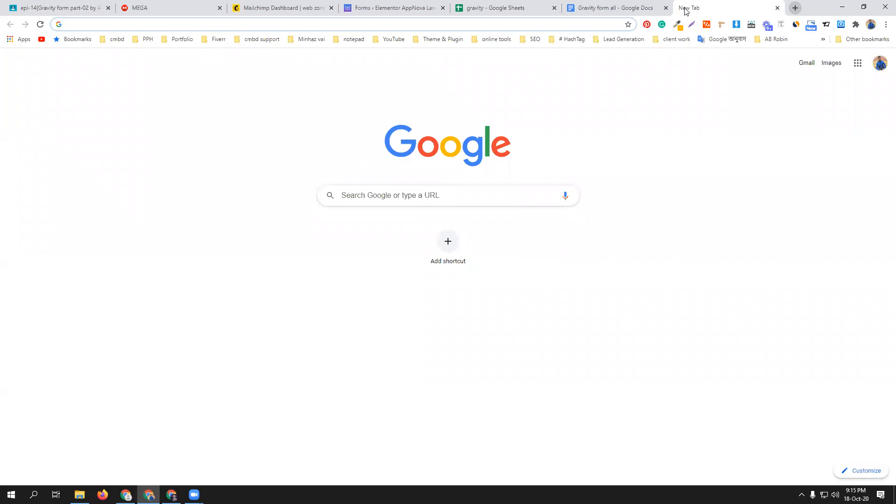
type("image ")
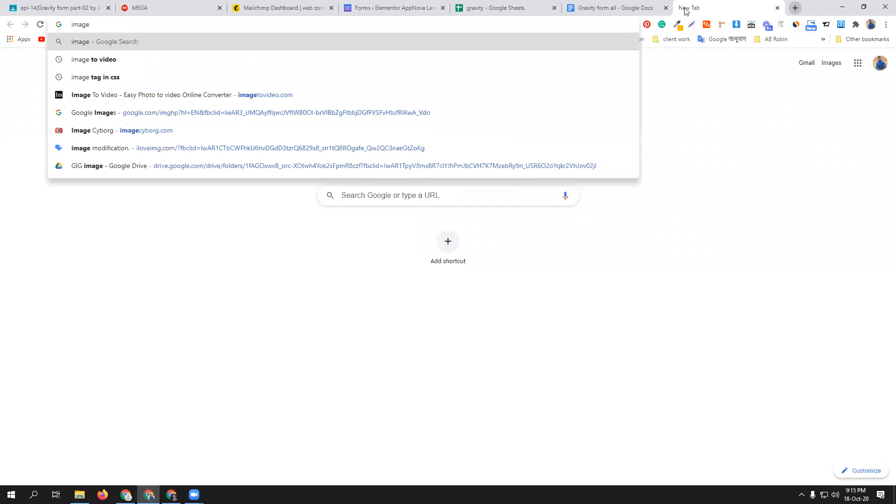
type("html")
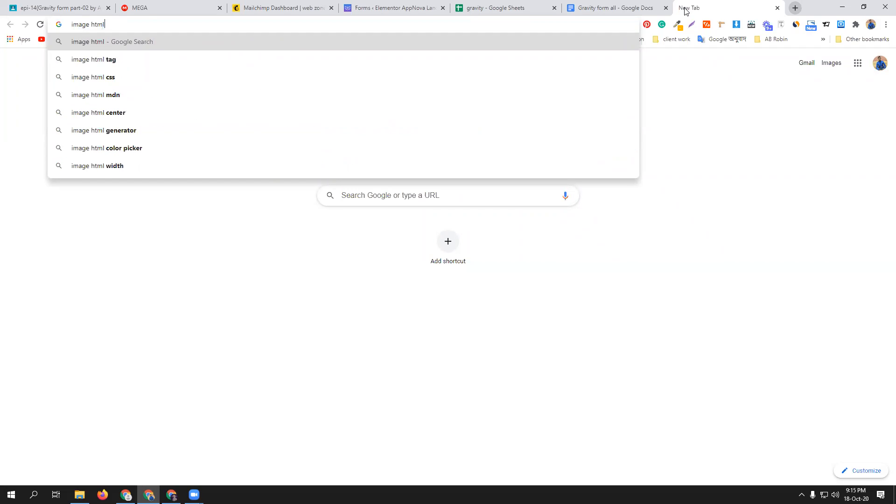
left_click(219, 64)
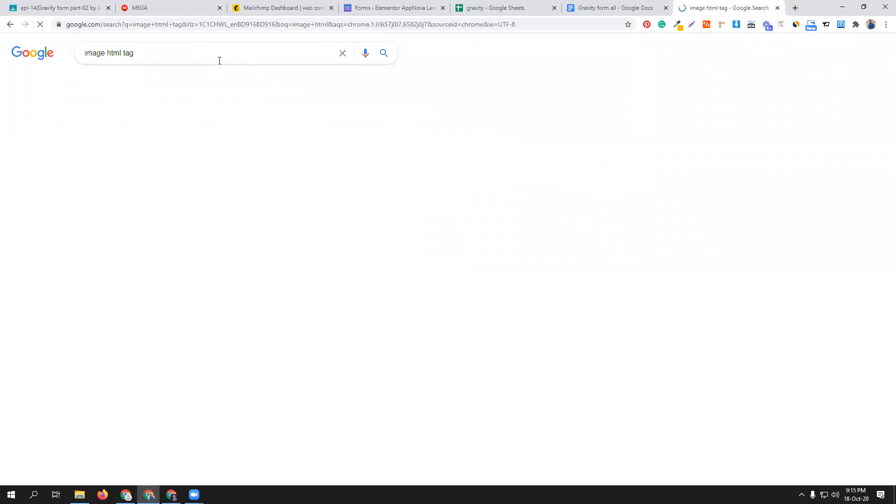
left_click(153, 132)
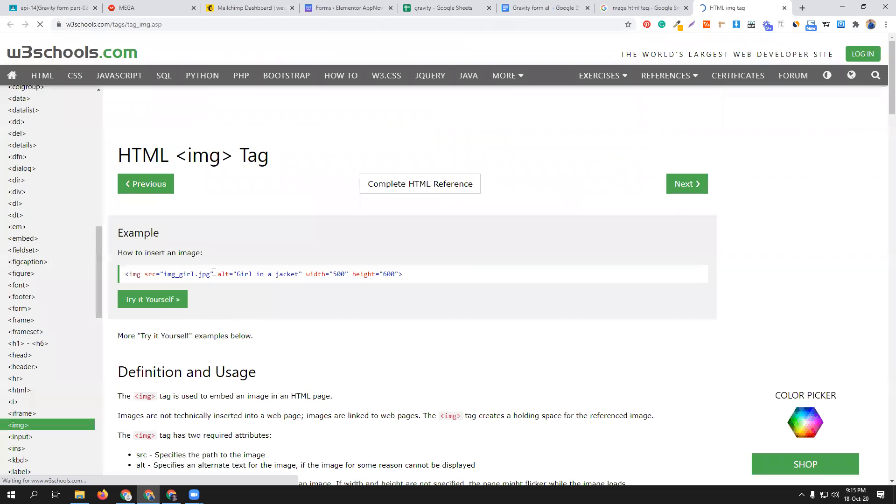
triple_click(213, 272)
key("ctrl+c")
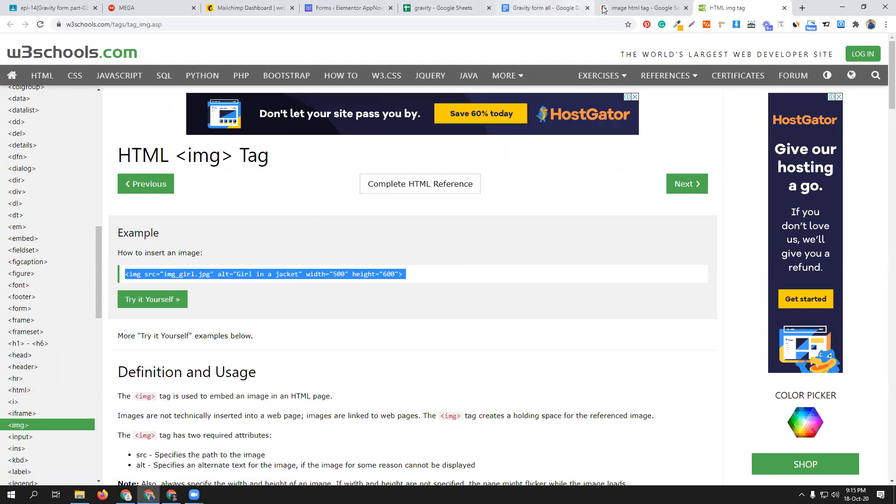
- Replace the radio field's first choice with the copied img code and remove its alt attribute
left_click(354, 6)
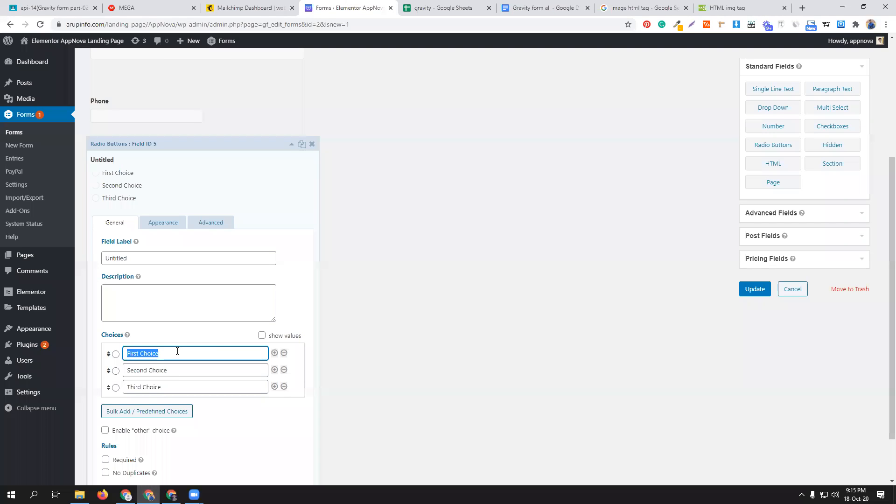
key("ctrl+v")
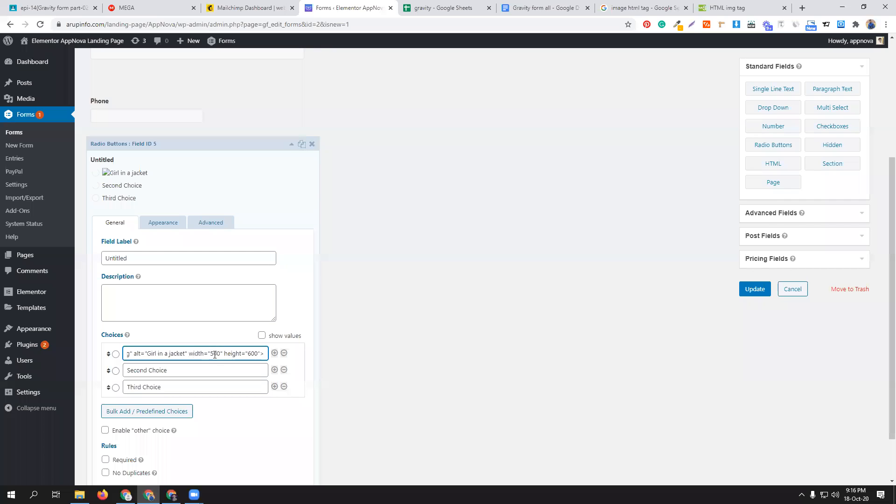
key("BackSpace")
key("BackSpace")
key("BackSpace")
key("BackSpace")
key("BackSpace")
key("BackSpace")
key("BackSpace")
key("BackSpace")
key("BackSpace")
key("BackSpace")
key("BackSpace")
key("BackSpace")
key("BackSpace")
key("BackSpace")
key("BackSpace")
key("BackSpace")
key("BackSpace")
key("BackSpace")
key("BackSpace")
key("BackSpace")
key("BackSpace")
key("BackSpace")
key("BackSpace")
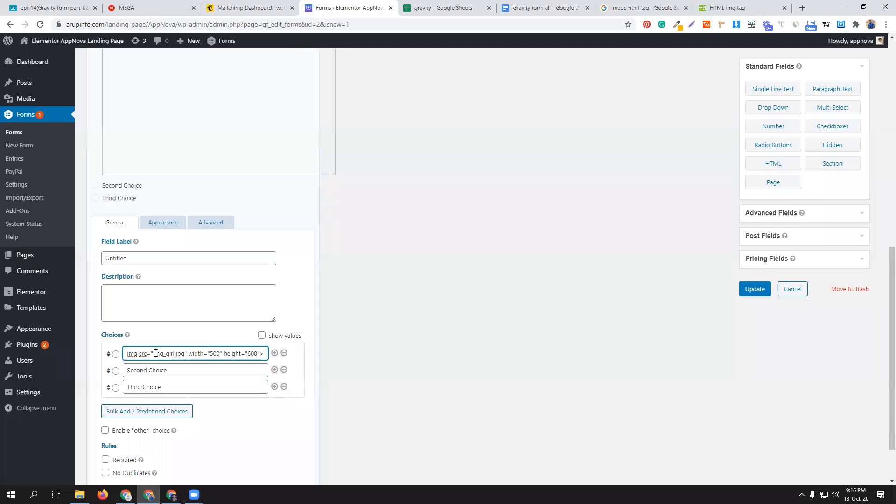
- Open the Media Library in a new browser tab and copy the link of the sunset boat image travel-1561822_1280-404x302-1.jpg
middle_click(19, 98)
left_click(392, 4)
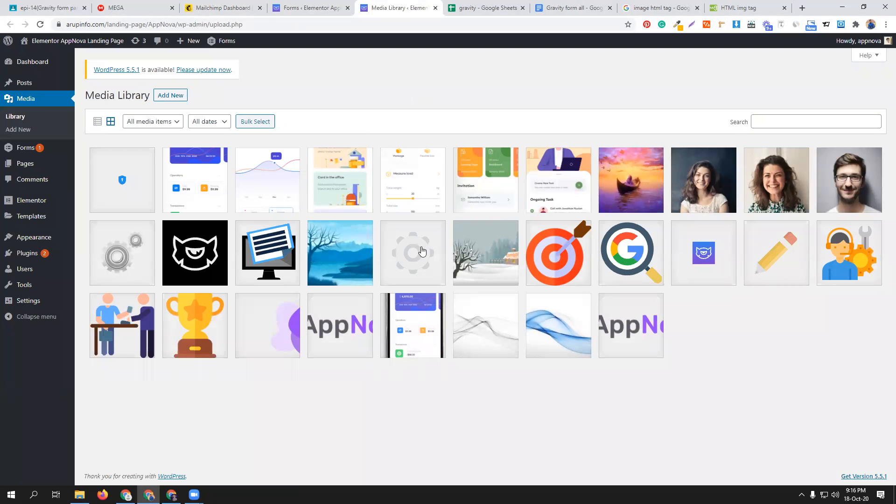
left_click(636, 193)
double_click(757, 287)
left_click(758, 287)
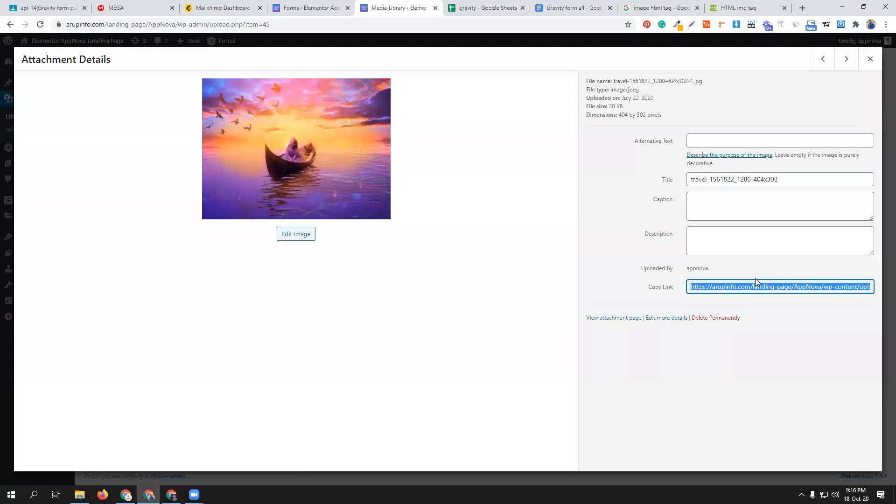
- Back in the form editor, replace img_girl.jpg in the first radio choice's img code with the copied image link and check the preview
left_click(308, 8)
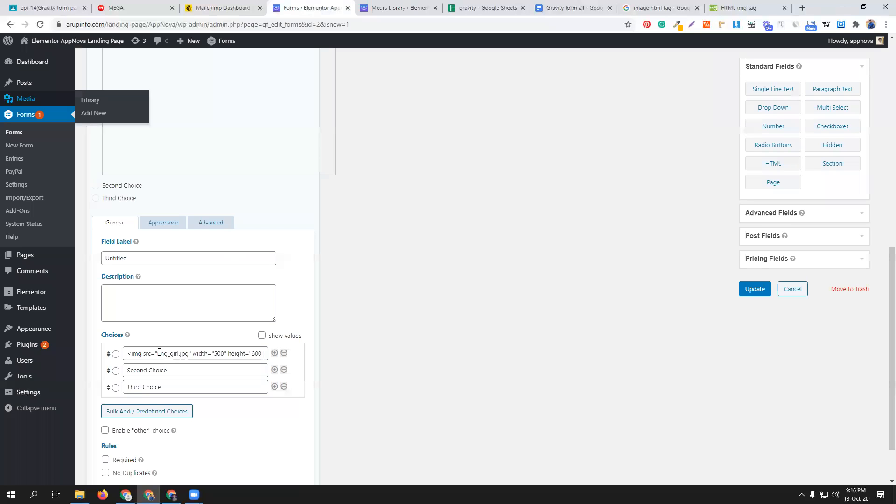
left_click_drag(158, 353, 189, 355)
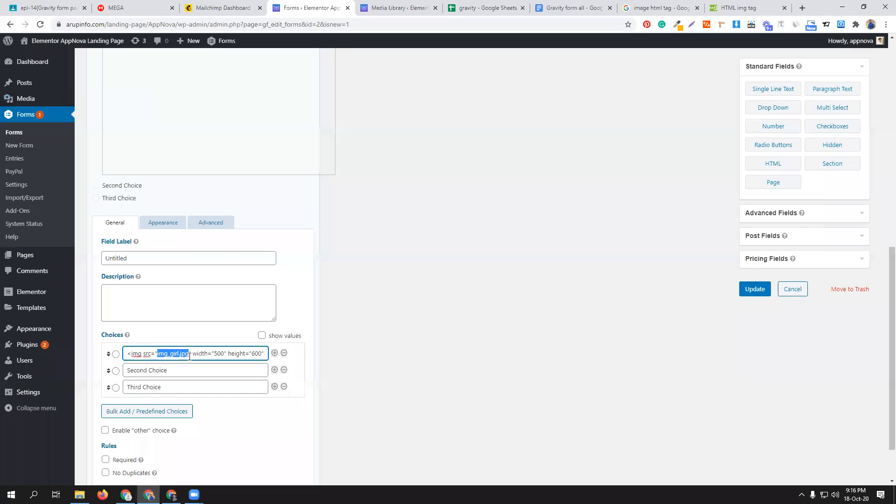
type("https://arupinfo.com/landing-page/AppNova/wp-content/uploads/2020/07/travel-1561822_1280-404x302-1.jpg")
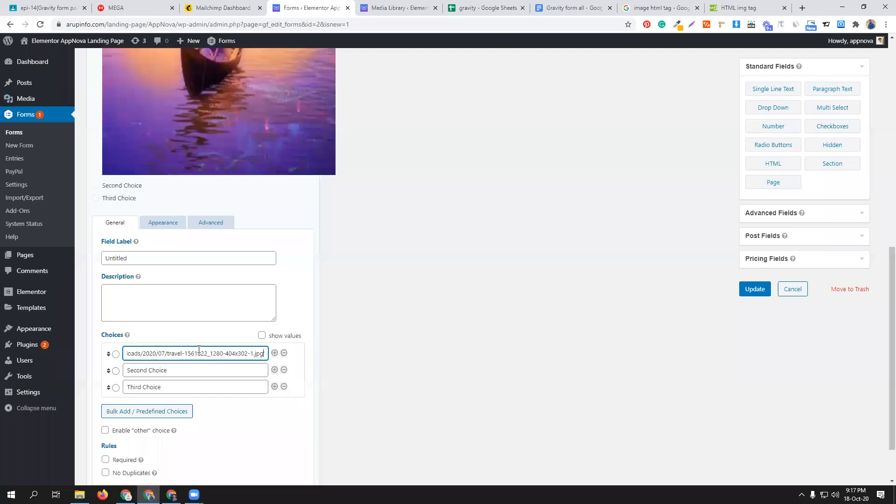
scroll(202, 216, "up", 6)
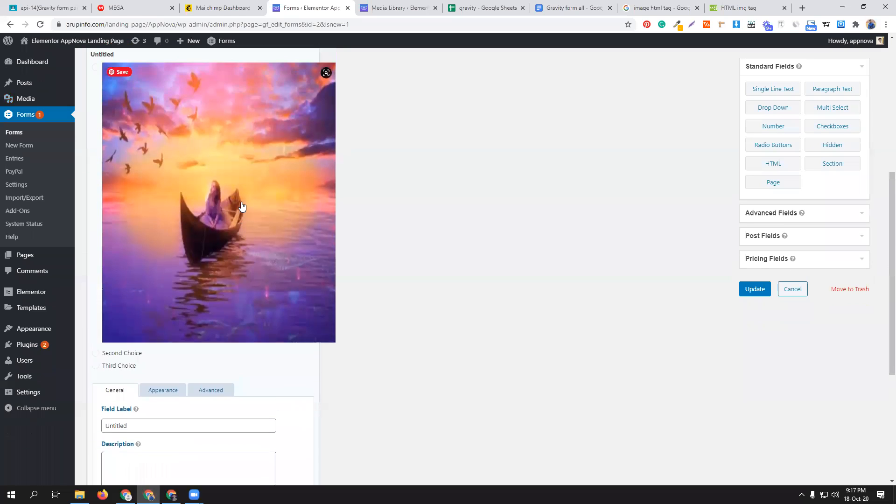
scroll(205, 293, "down", 5)
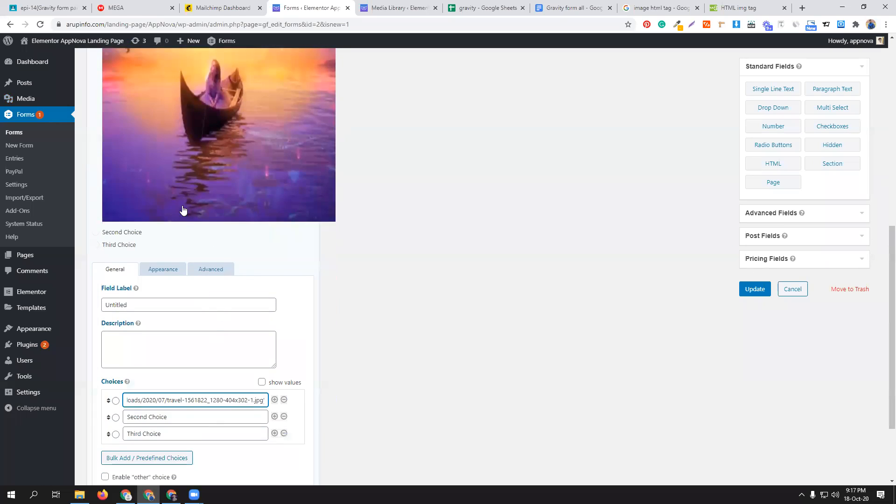
scroll(220, 169, "up", 3)
scroll(219, 168, "down", 4)
scroll(219, 169, "up", 3)
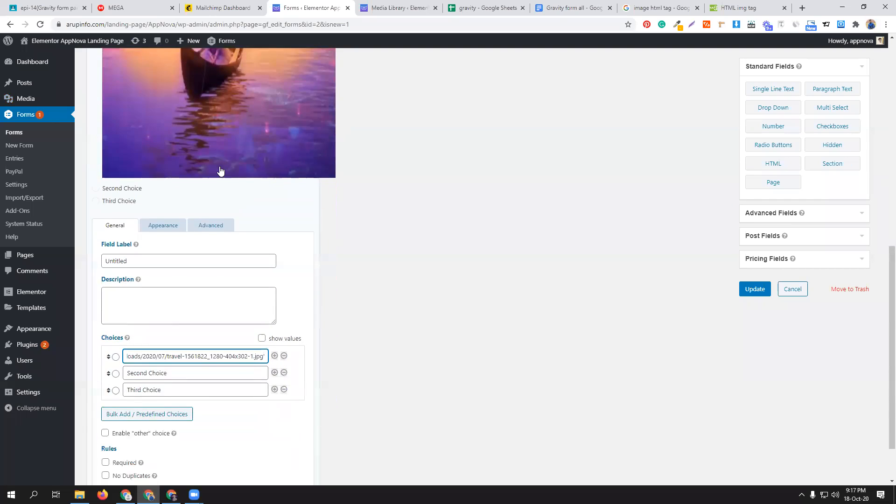
scroll(220, 170, "up", 2)
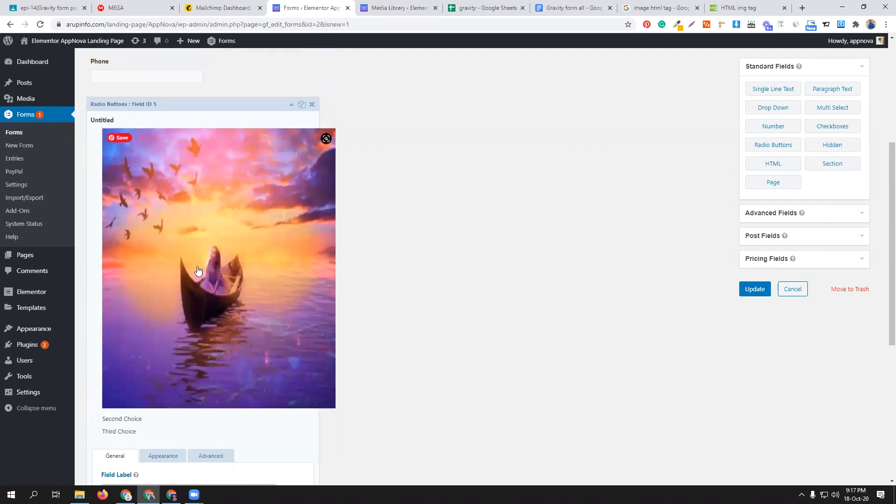
scroll(246, 246, "down", 5)
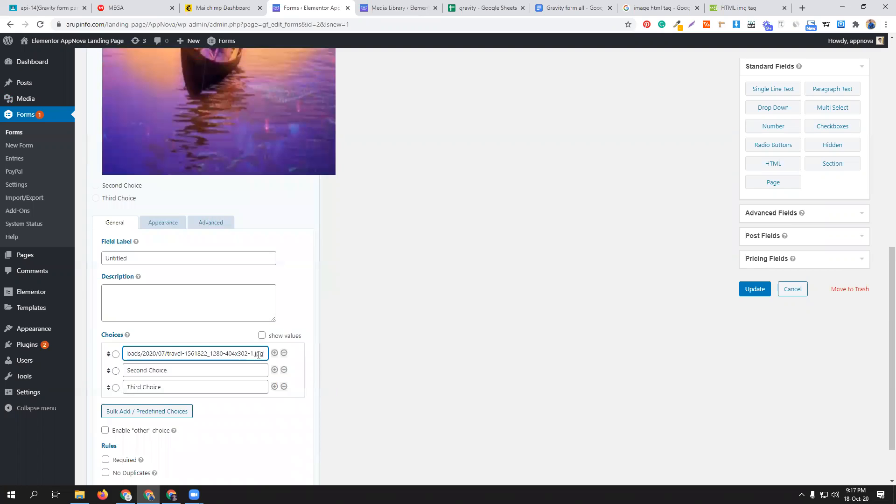
- Set the first choice's image width to 200 and height to 300 in its img code
key("Right")
key("Right")
key("Right")
key("Right")
key("Right")
key("Right")
key("Right")
key("Right")
key("Right")
key("Right")
key("Right")
key("Right")
key("Right")
key("Right")
key("Right")
key("Right")
key("Right")
key("Right")
key("Right")
key("Right")
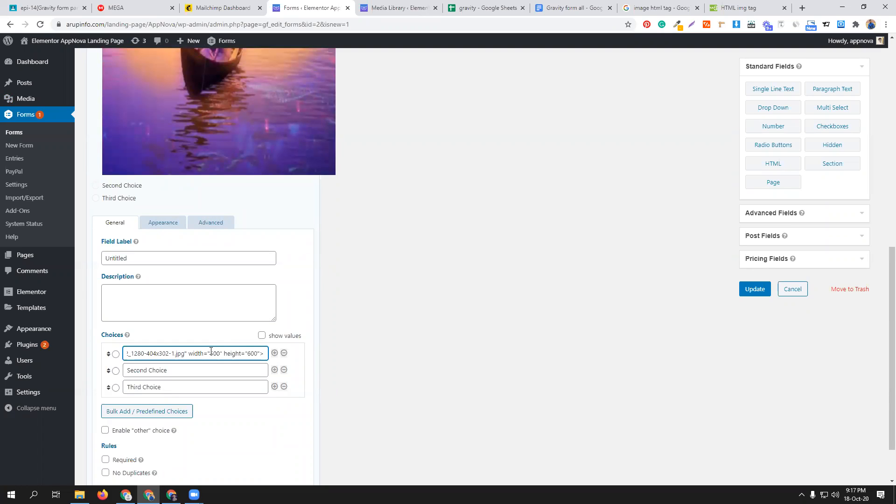
left_click_drag(211, 352, 218, 353)
type("200")
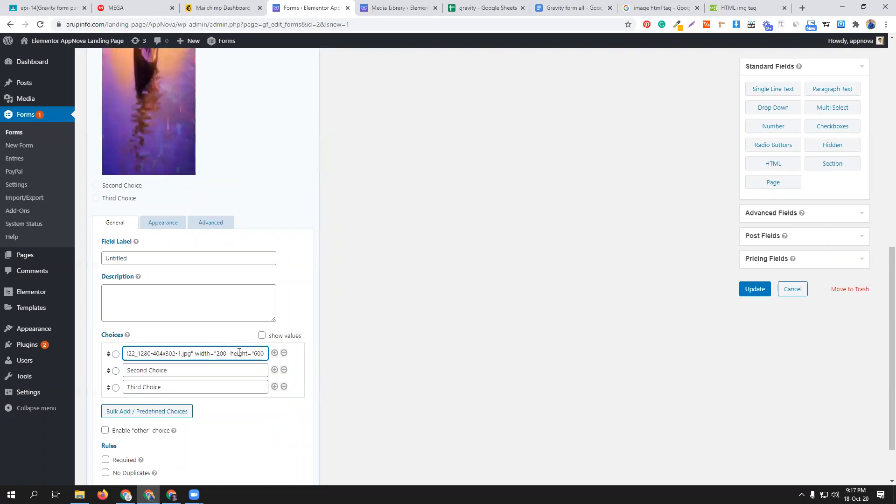
left_click_drag(255, 350, 257, 350)
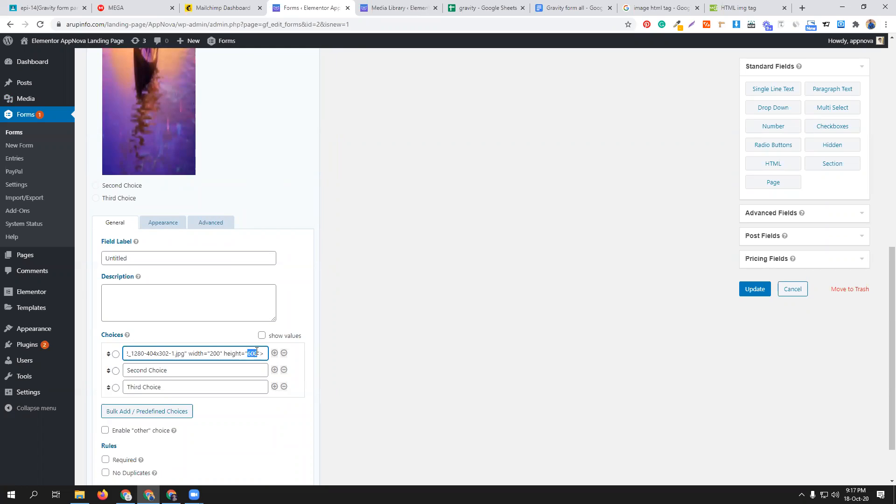
type("30")
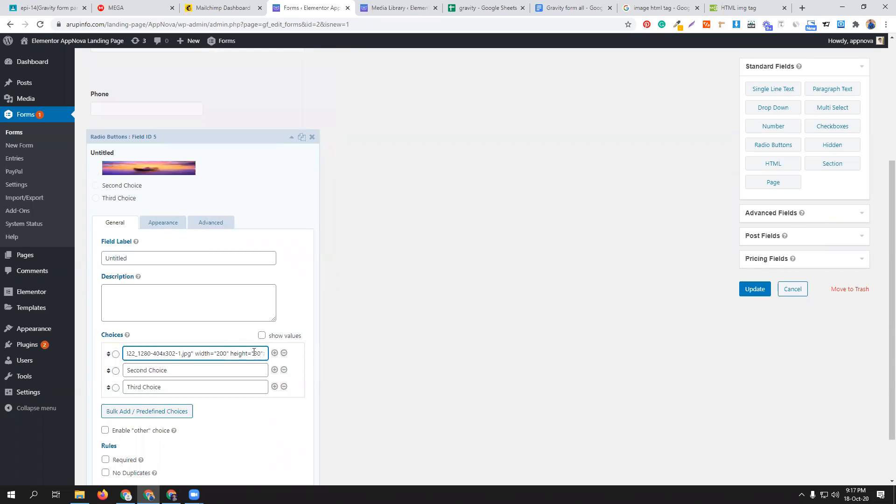
type("0")
scroll(213, 126, "up", 3)
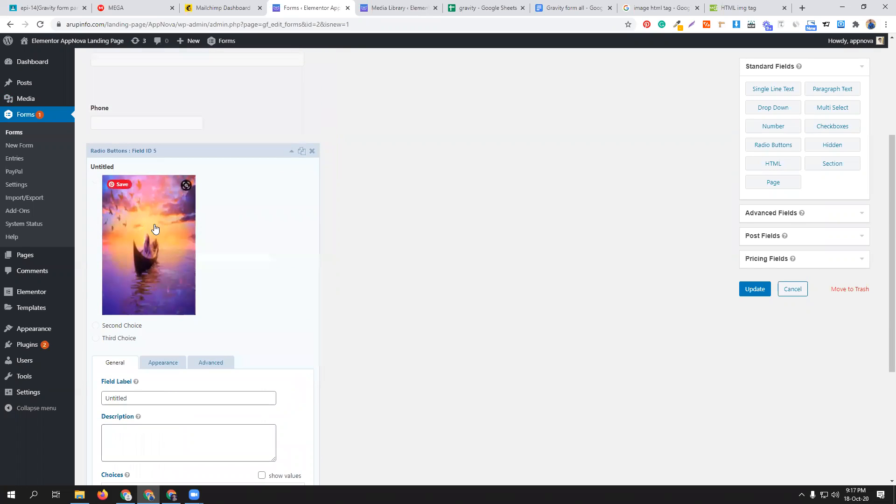
- Set the first choice's image height to 200 and width to 150 in its img code
scroll(212, 266, "down", 3)
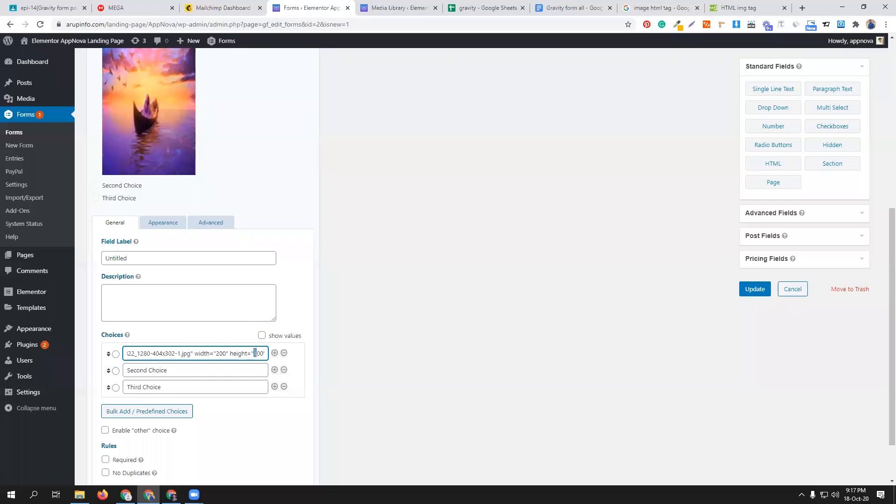
type("2")
left_click_drag(216, 353, 222, 353)
type("15")
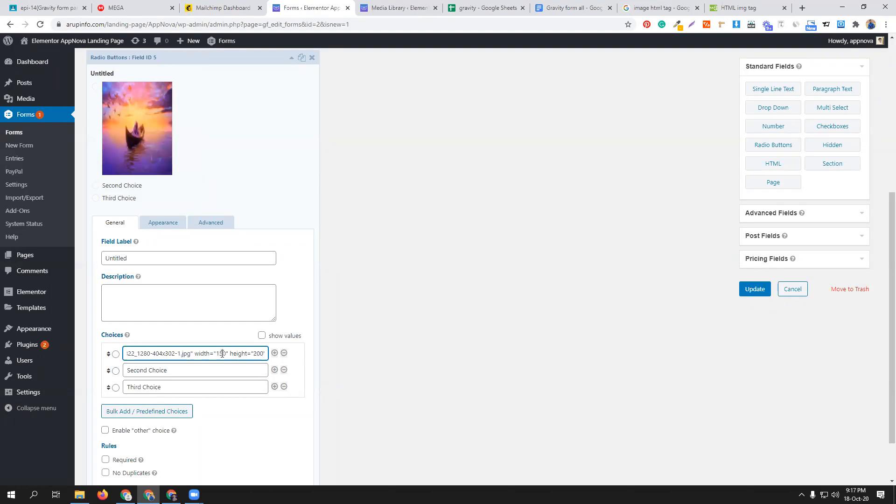
scroll(227, 274, "up", 2)
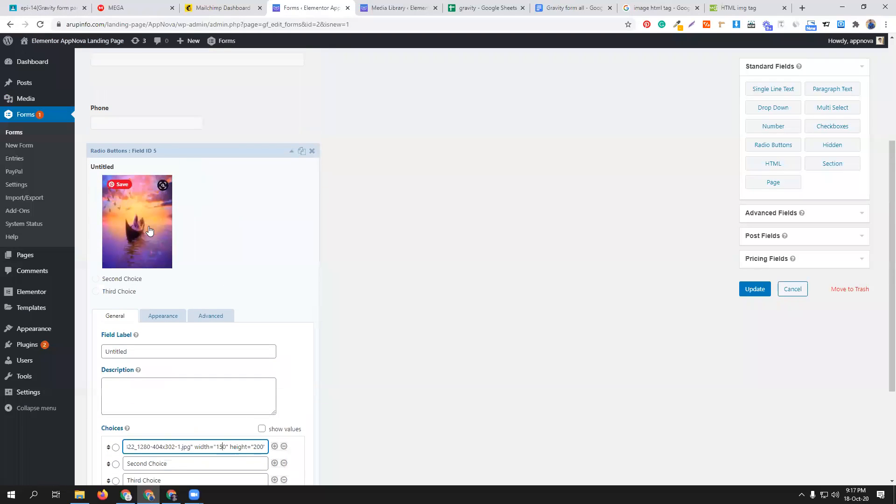
scroll(229, 352, "down", 2)
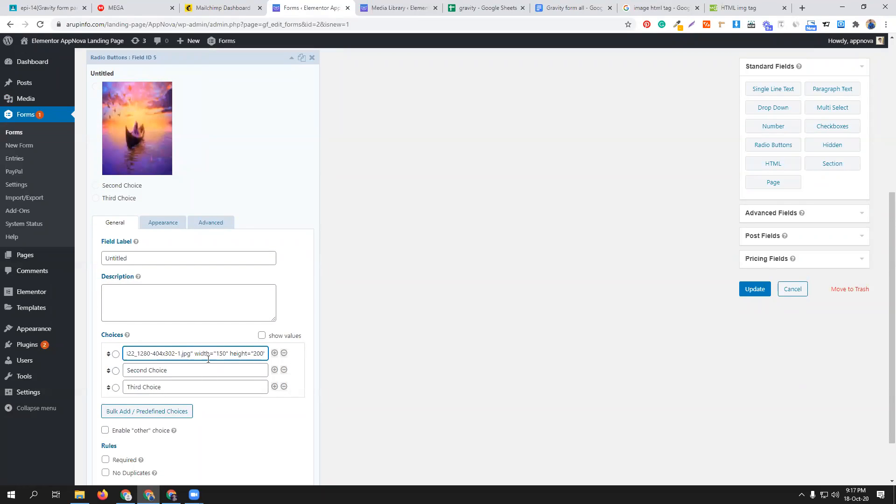
- Replace the second radio choice with a copy of the first choice's img code and delete the third choice
triple_click(205, 356)
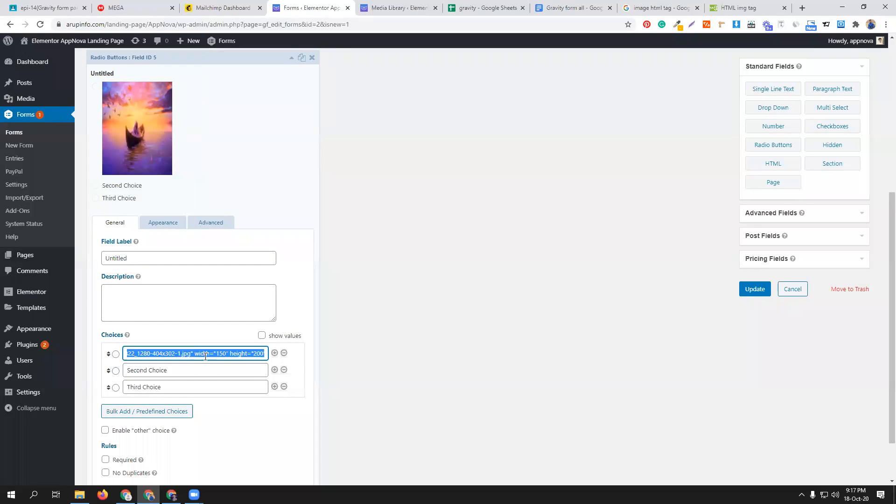
left_click(204, 373)
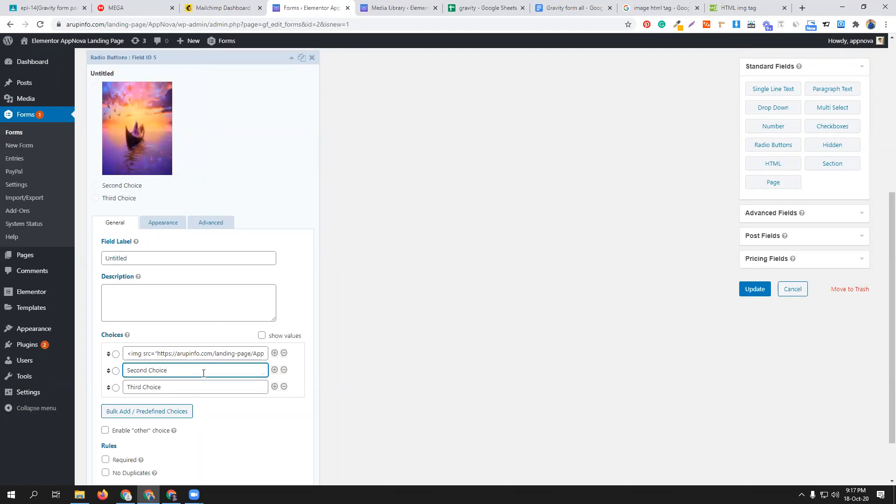
triple_click(203, 373)
key("ctrl+v")
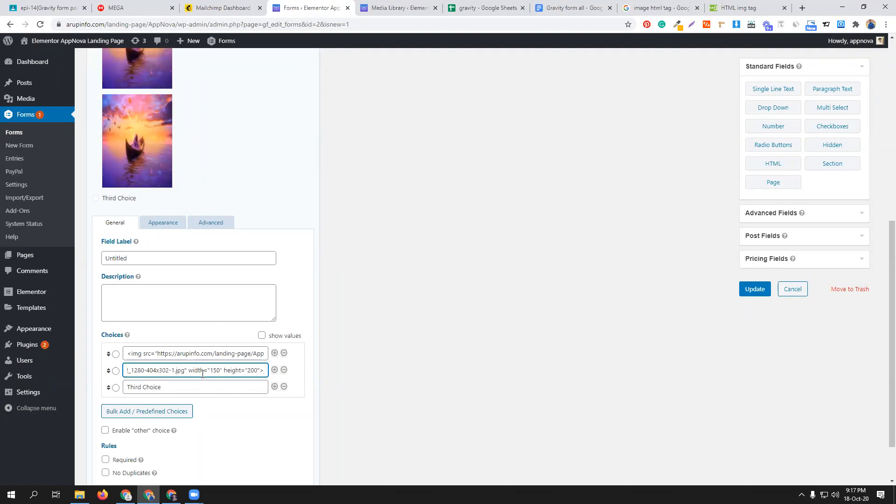
left_click(283, 386)
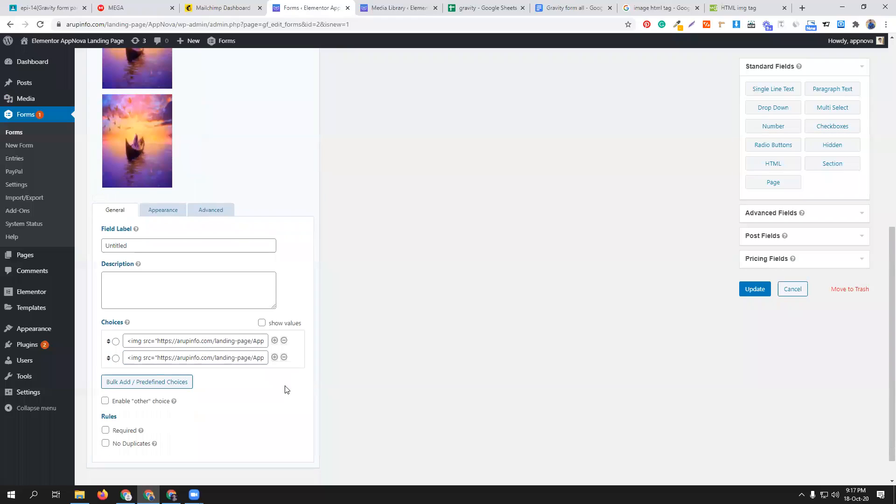
scroll(216, 340, "up", 3)
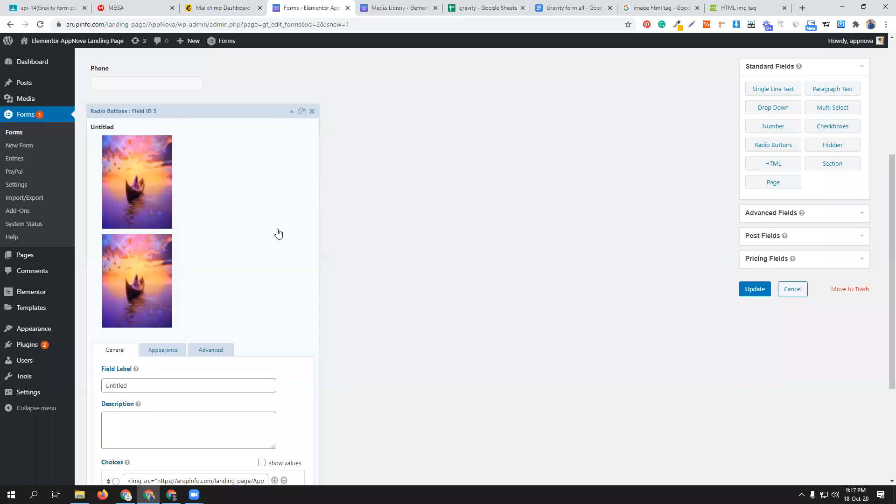
- Open the radio field's appearance settings and enter gf_list as its custom CSS class
scroll(260, 314, "down", 2)
scroll(229, 340, "down", 2)
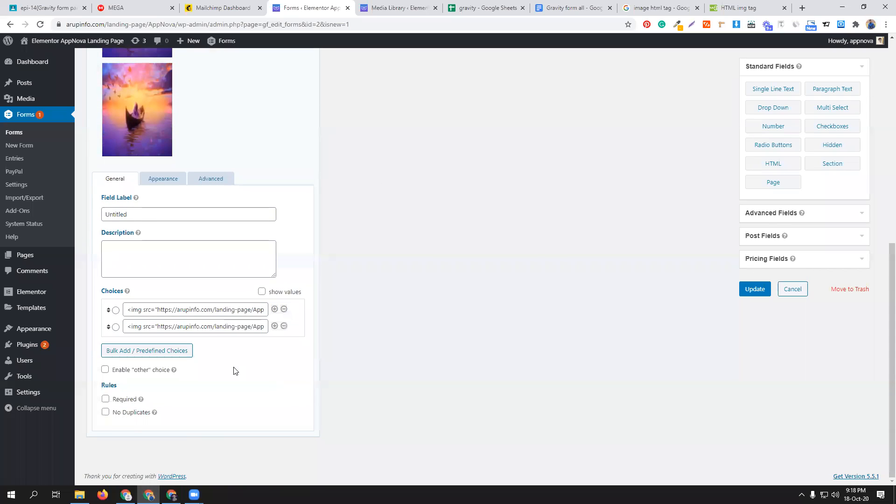
left_click(167, 181)
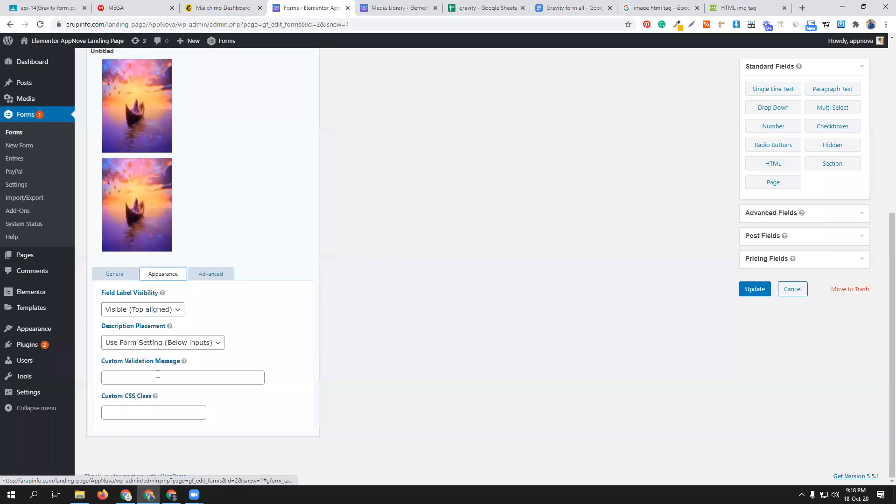
left_click(149, 415)
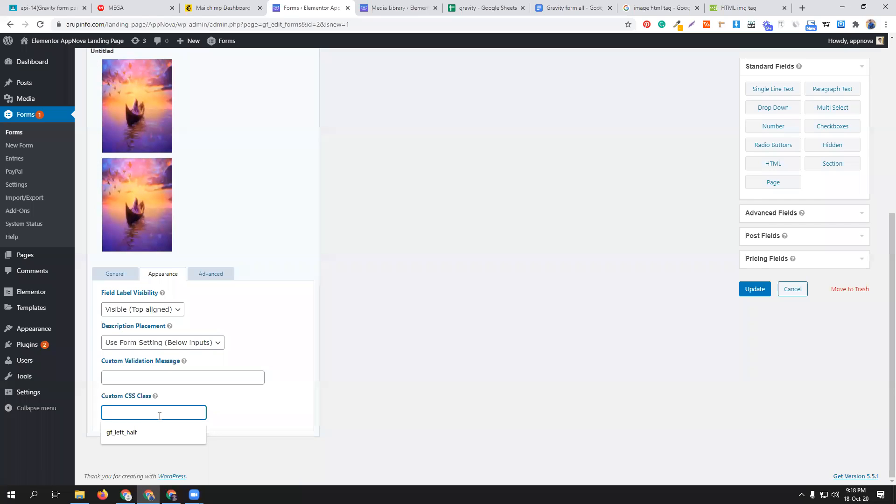
left_click(244, 404)
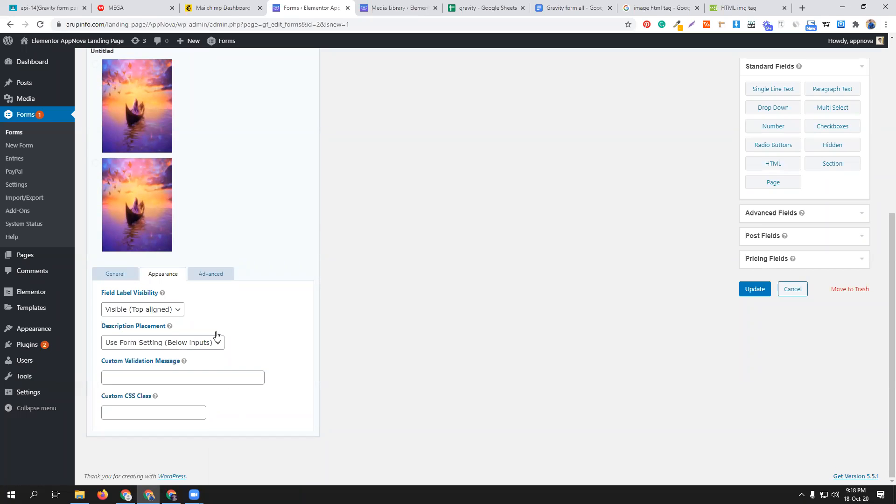
scroll(241, 272, "up", 2)
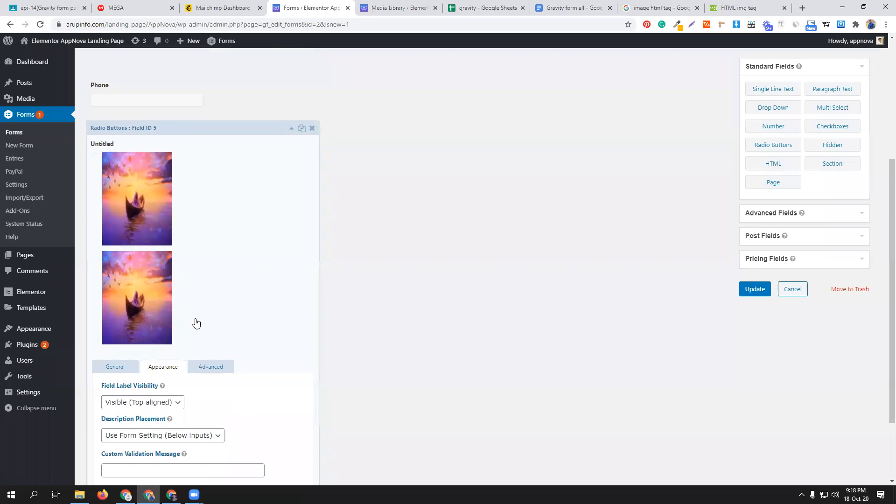
scroll(191, 326, "down", 2)
left_click(135, 408)
type("gf")
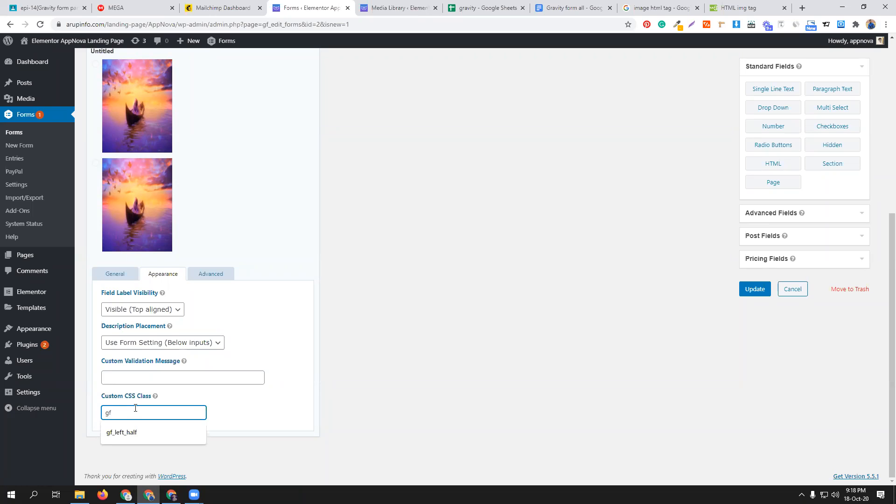
type("_list")
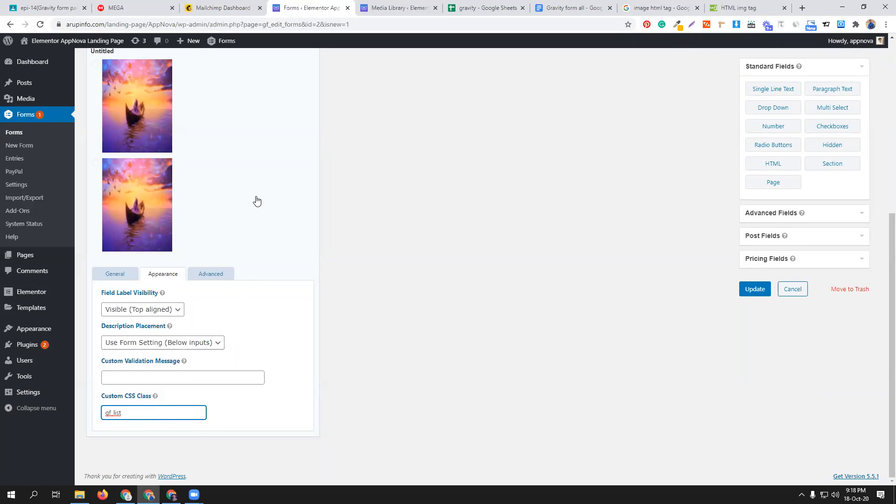
- Extend the radio field's gf_list custom CSS class to its two-column variant and collapse the field settings
scroll(255, 200, "up", 4)
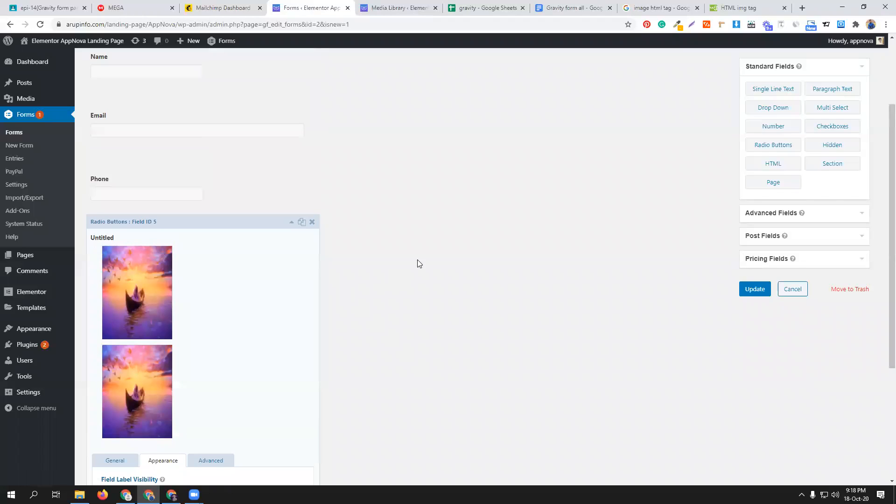
scroll(288, 329, "down", 4)
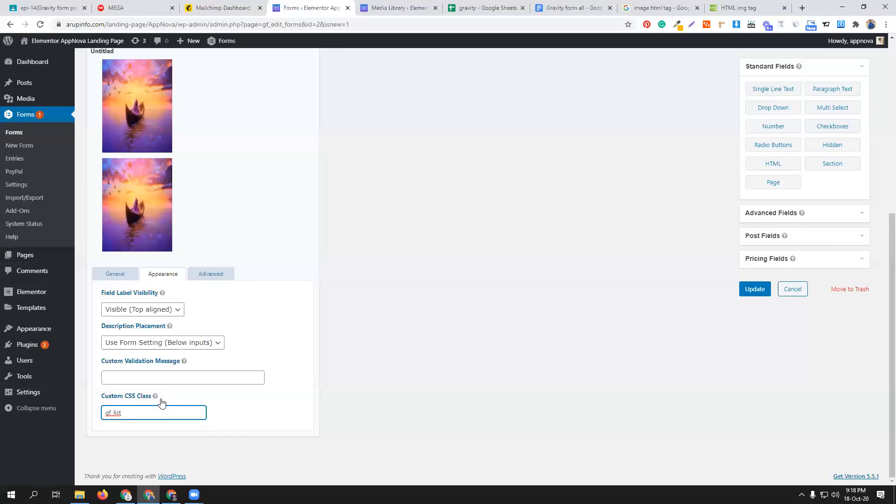
type("_2col")
scroll(282, 391, "up", 5)
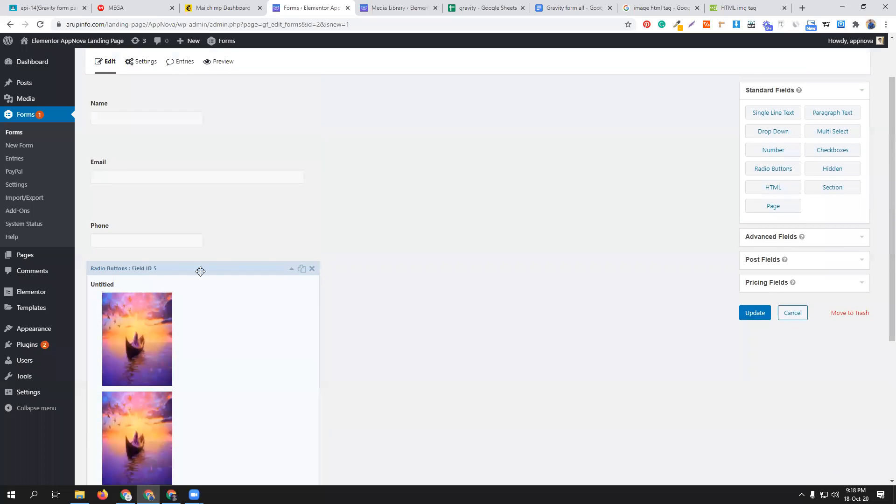
left_click(291, 271)
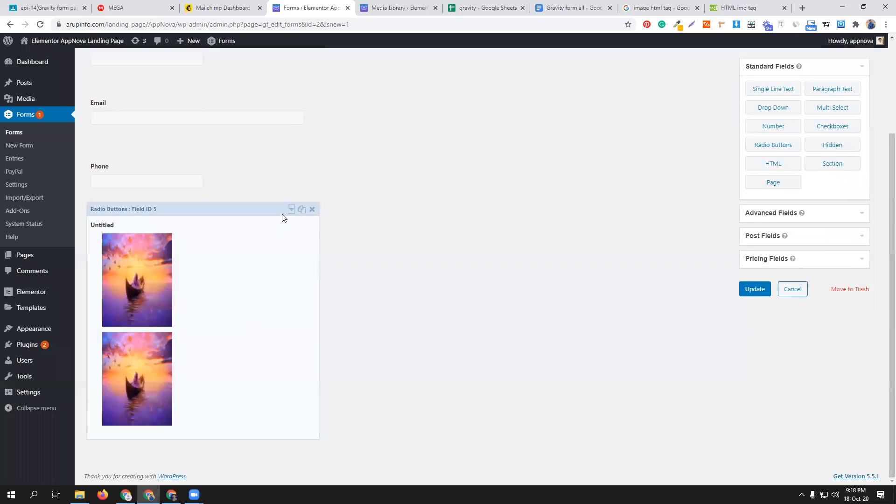
- Set the radio buttons field's label to "choose your image" and update the form
left_click(292, 210)
scroll(187, 397, "down", 3)
left_click(137, 343)
double_click(138, 343)
type("choose yop")
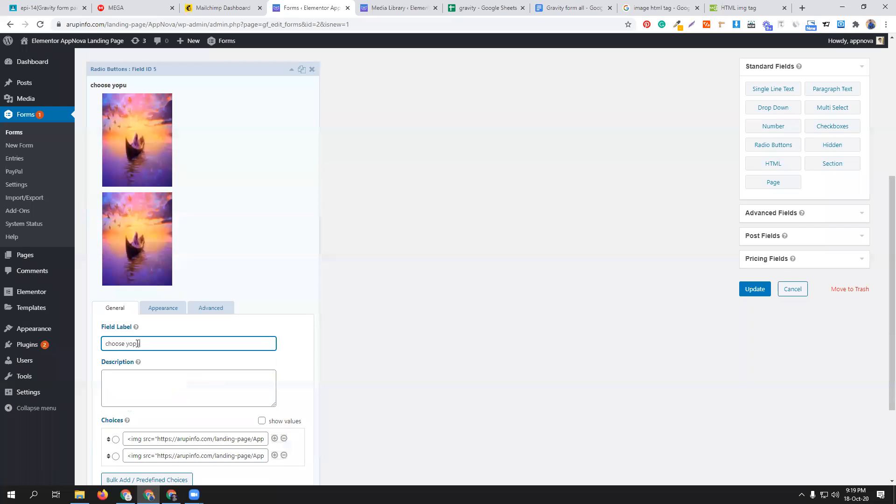
key("BackSpace")
type("ur image")
left_click(754, 290)
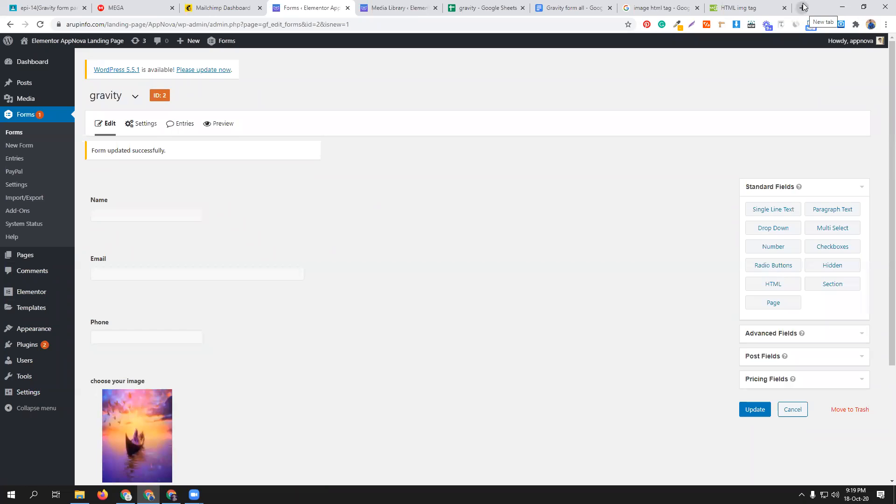
- Open the gravity form's preview to examine how the image choices are arranged
scroll(439, 332, "down", 3)
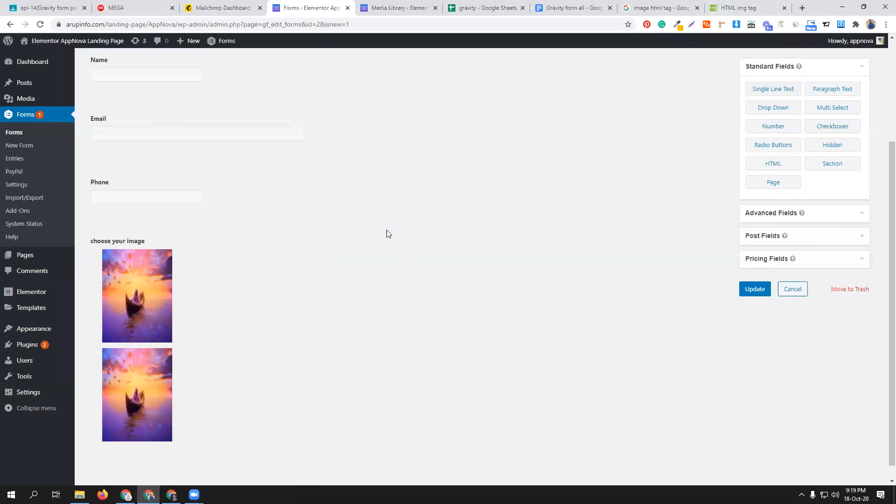
scroll(196, 153, "up", 3)
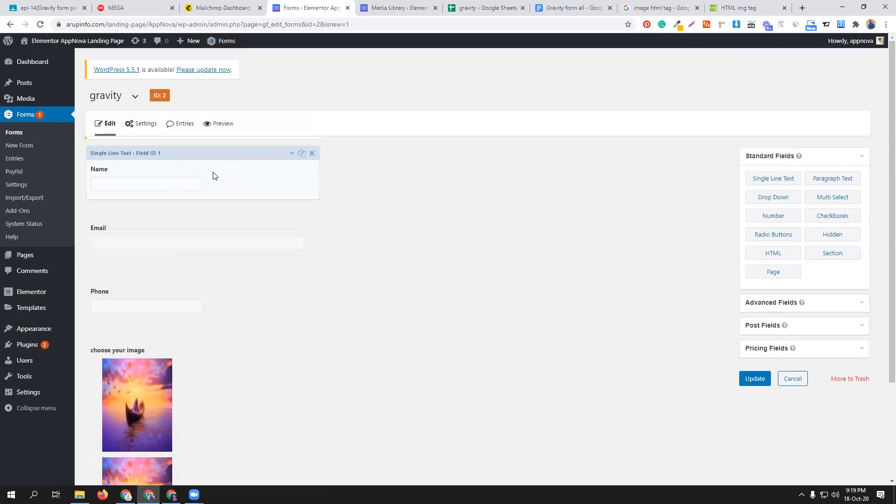
left_click(217, 123)
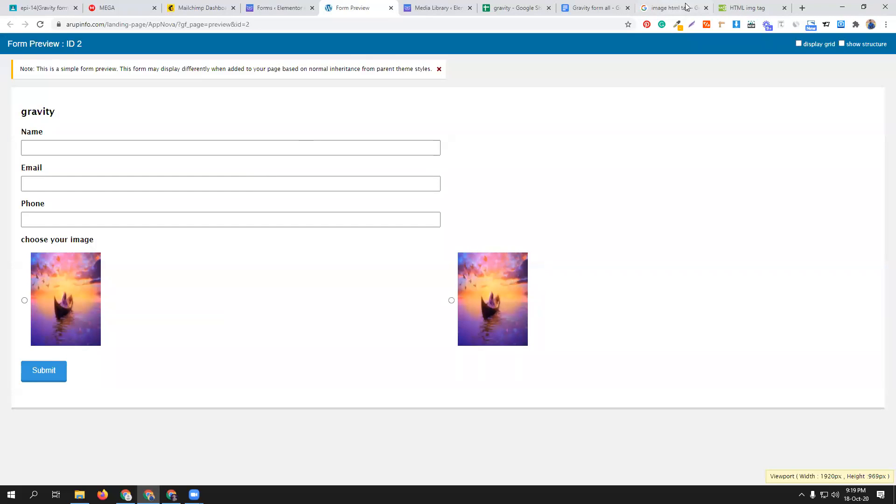
- Search Google for "gravity form 2 column" and open the Gravity Forms article on CSS Ready Classes
left_click(801, 8)
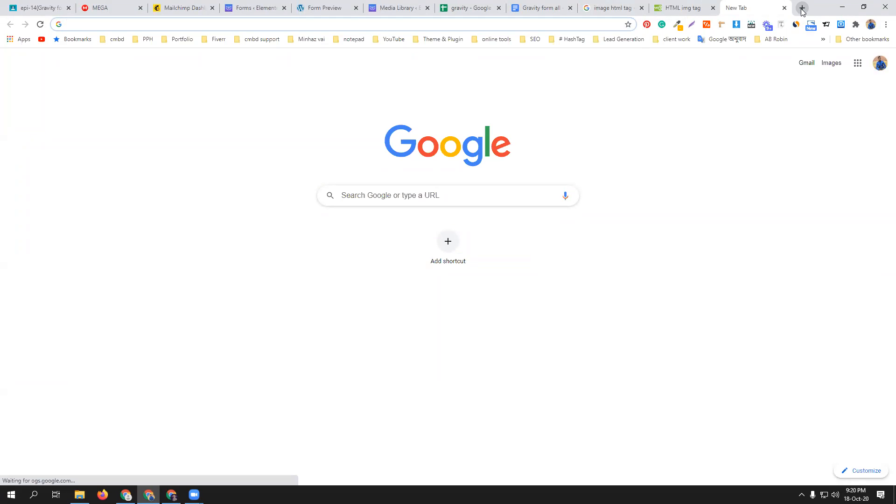
type("gra")
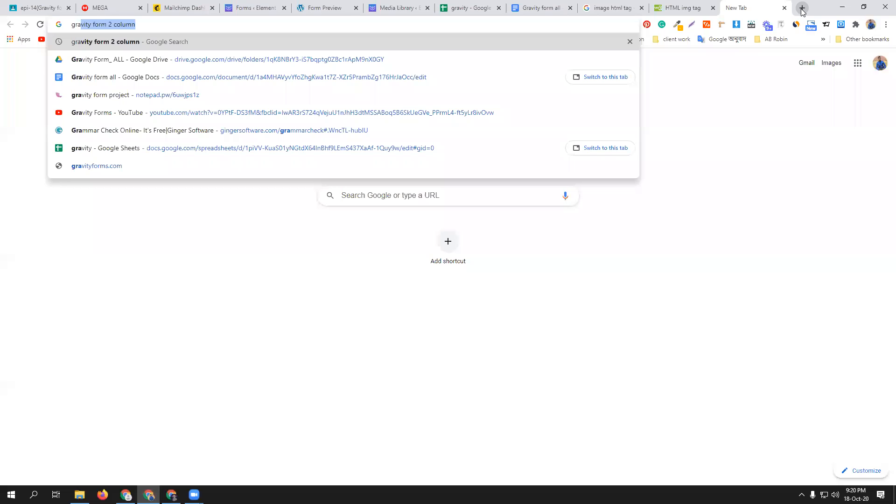
key("Return")
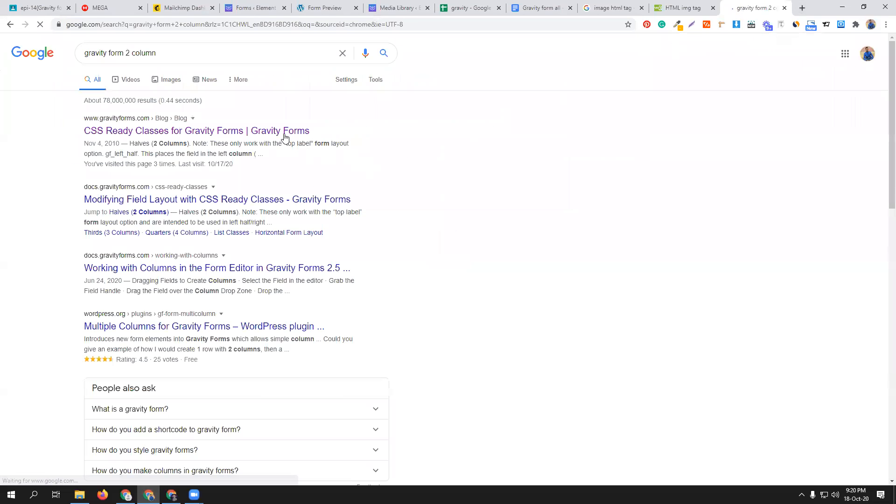
left_click(285, 134)
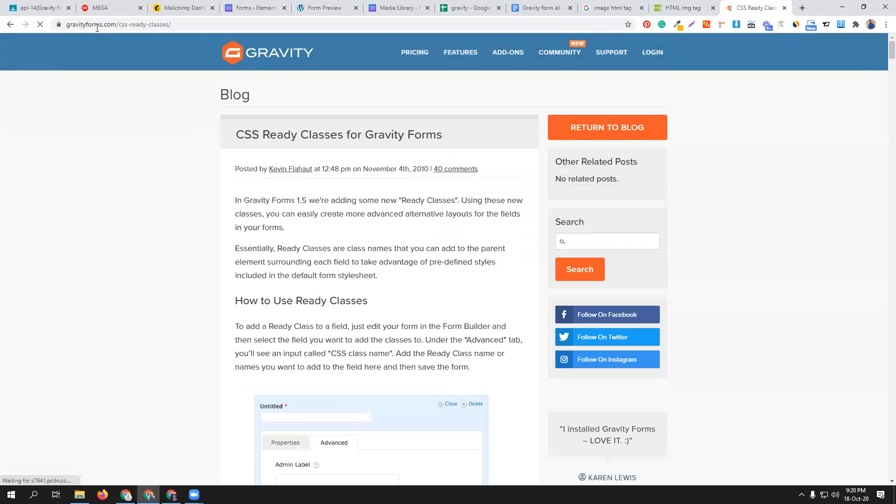
- Read through the CSS Ready Classes article for the class names that place fields in two columns
scroll(354, 184, "down", 9)
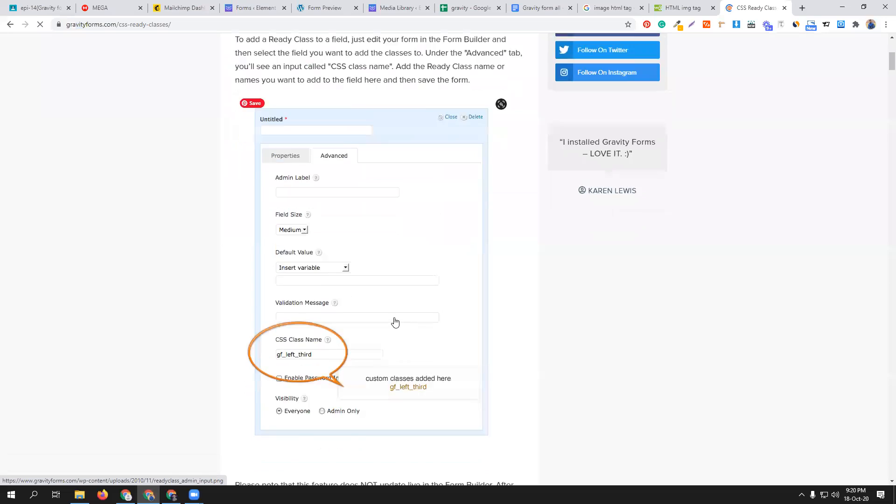
scroll(395, 318, "down", 3)
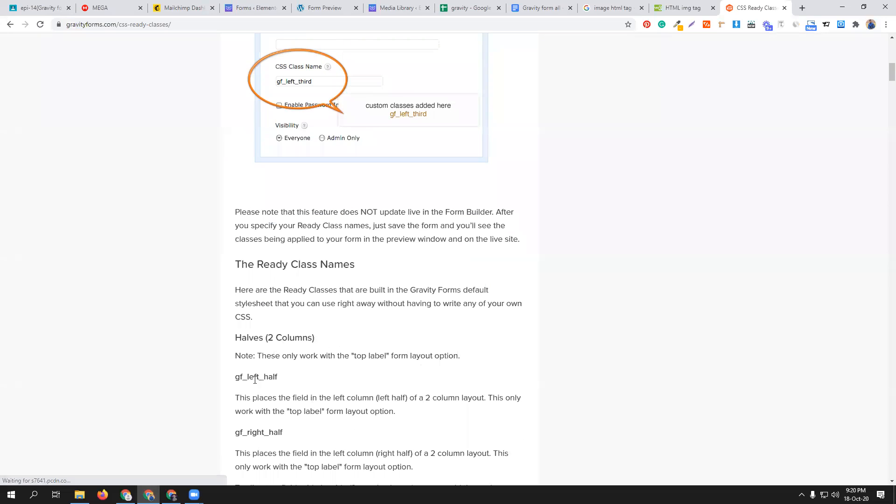
scroll(308, 375, "down", 2)
scroll(327, 327, "down", 6)
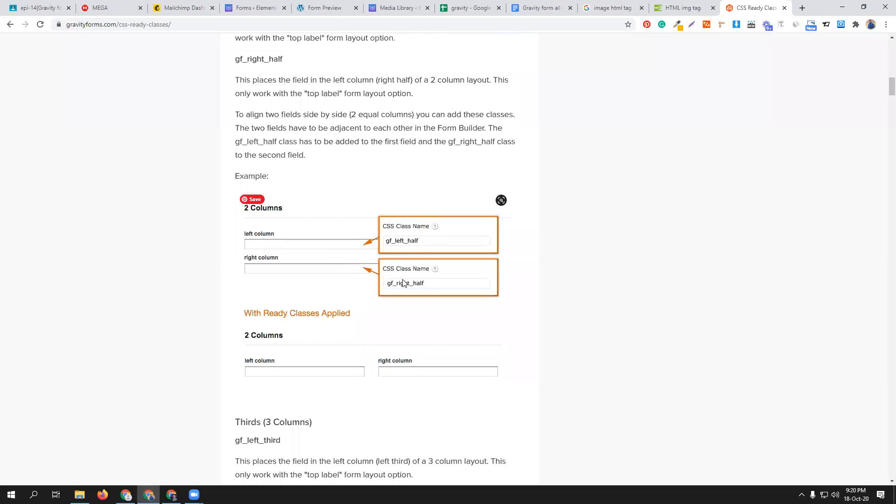
scroll(381, 261, "down", 5)
scroll(382, 261, "down", 11)
scroll(370, 250, "up", 20)
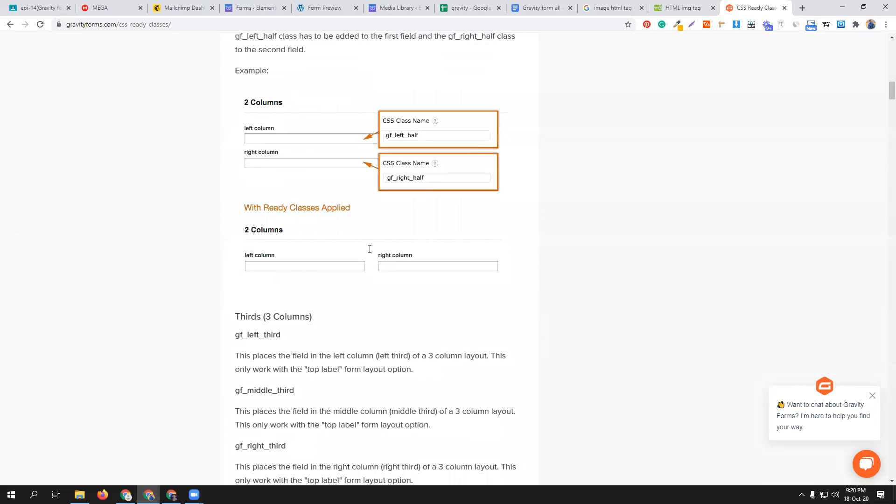
scroll(369, 249, "up", 9)
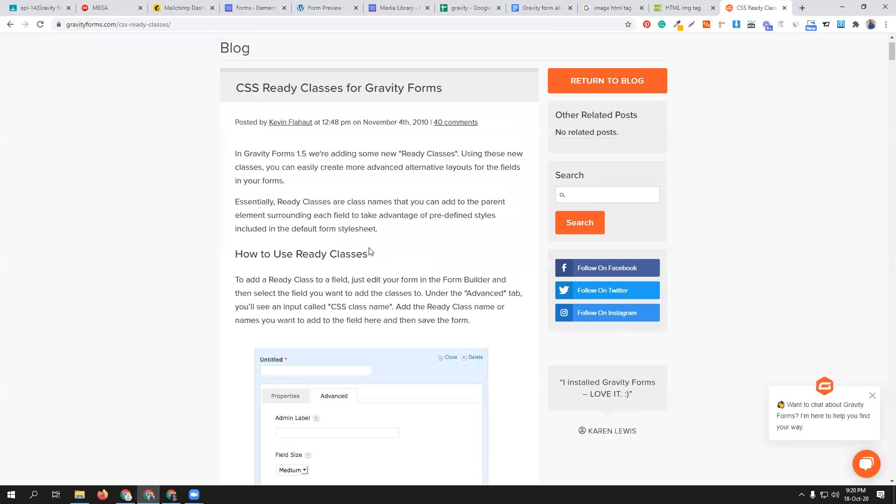
scroll(370, 251, "up", 1)
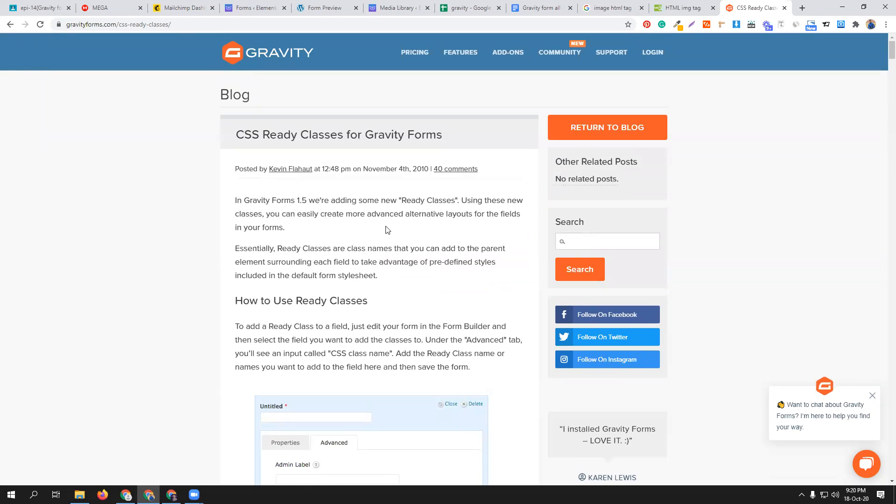
left_click(203, 23)
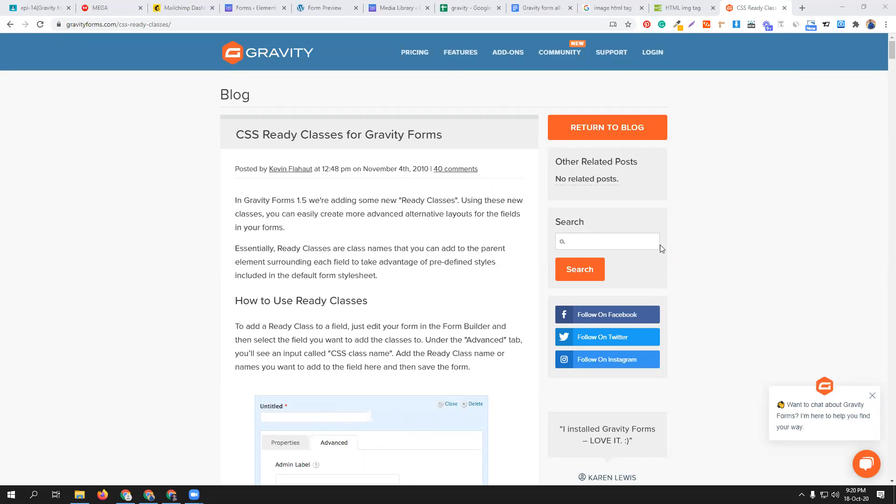
- Set the Name field's custom CSS class to gf_left_half in its appearance settings and collapse the field
left_click(301, 7)
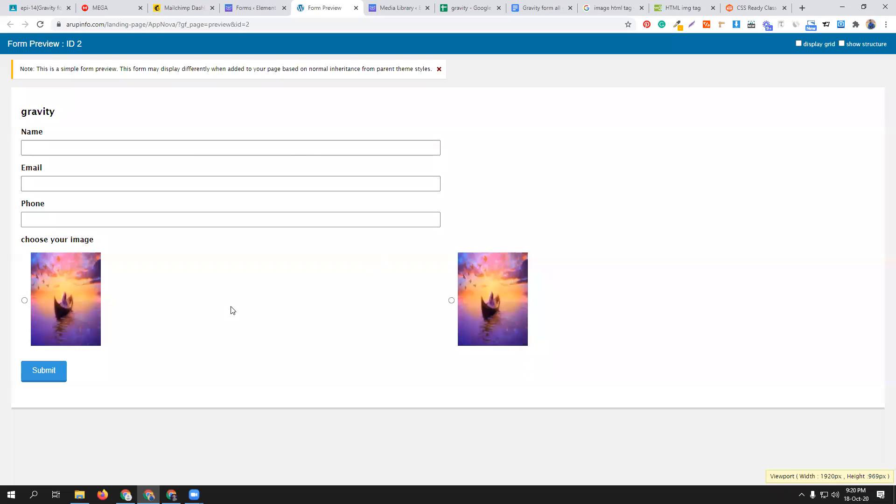
left_click(257, 141)
left_click(231, 11)
left_click(232, 157)
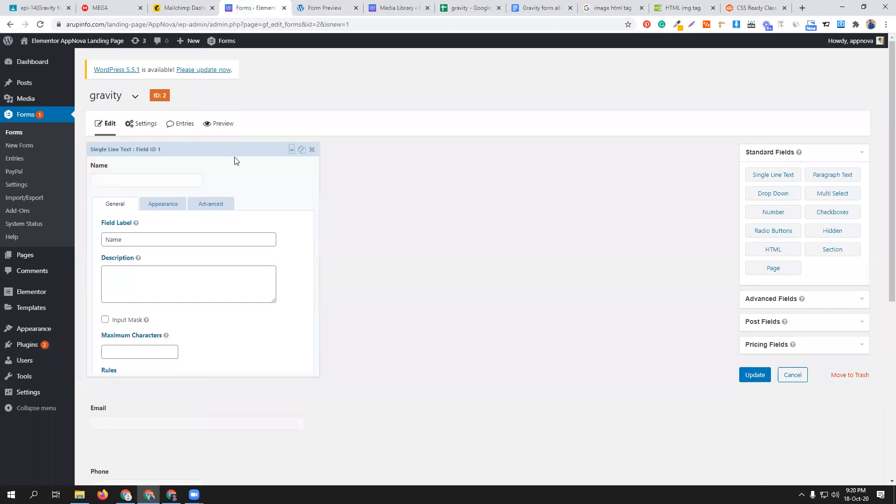
left_click(168, 209)
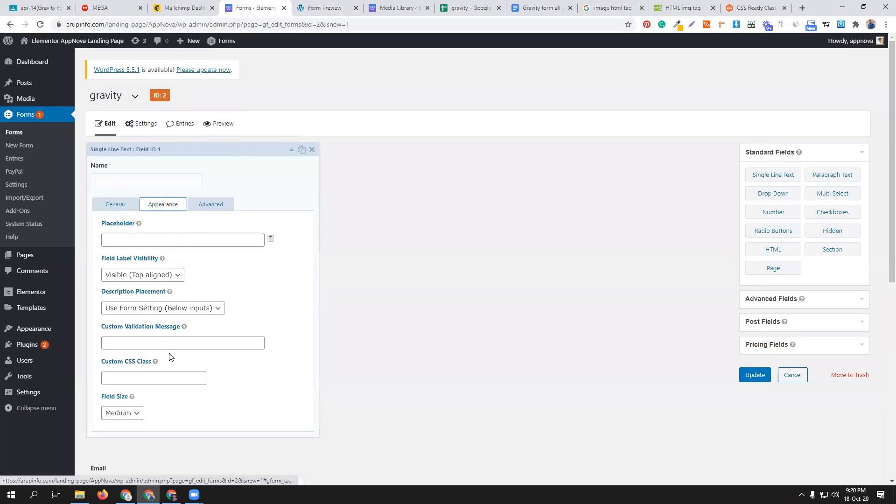
scroll(247, 382, "down", 1)
left_click(145, 332)
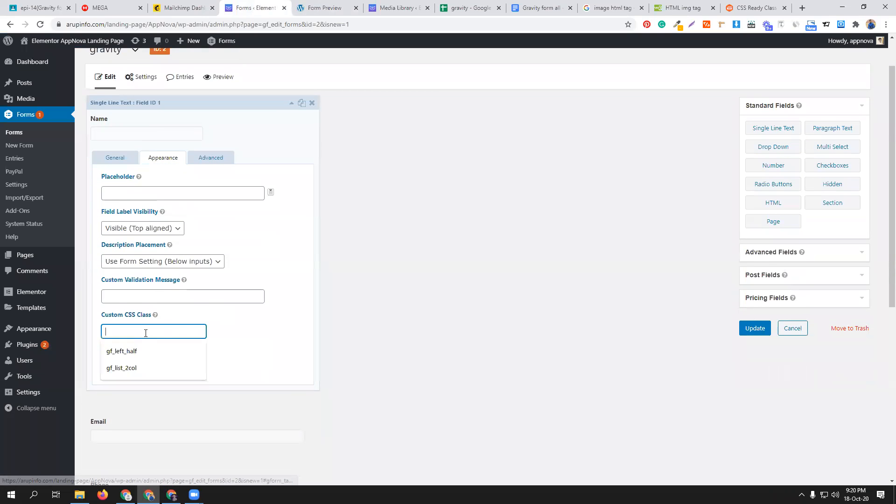
left_click(132, 356)
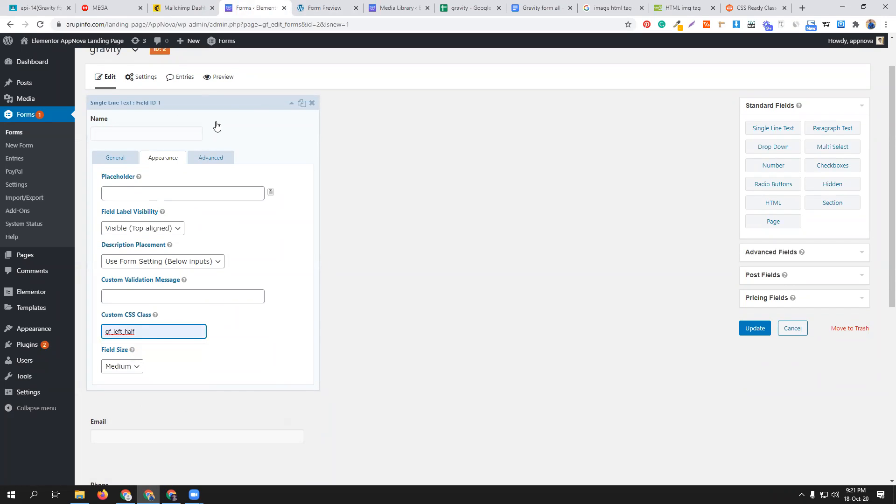
double_click(162, 330)
left_click(217, 104)
- Set the Email field's custom CSS class to gf_right_half in its appearance settings and update the form
left_click(216, 174)
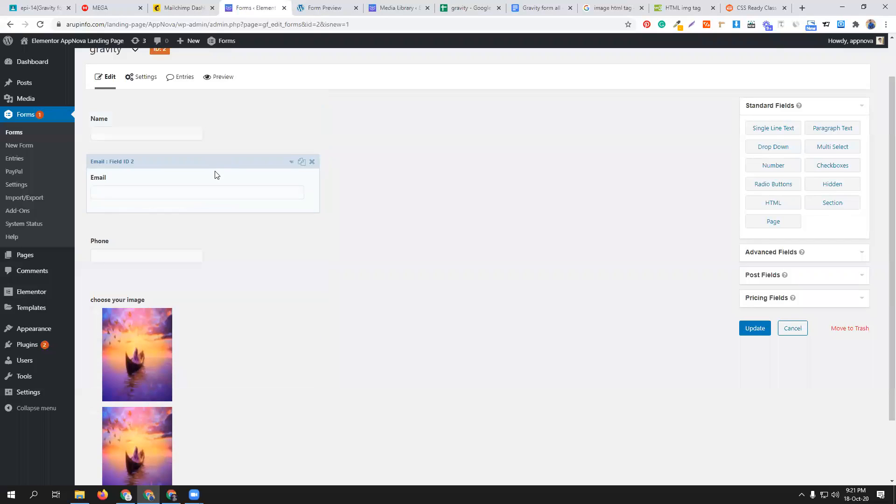
left_click(176, 221)
left_click(143, 395)
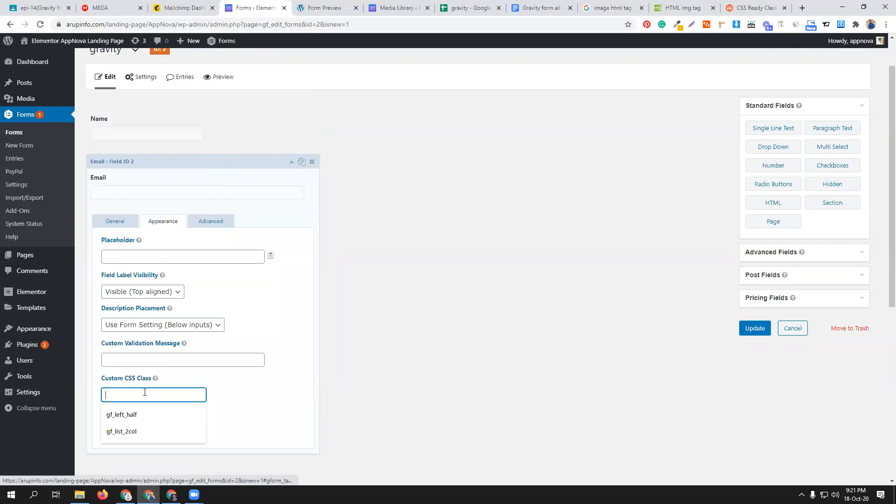
key("Down")
key("Return")
left_click(120, 394)
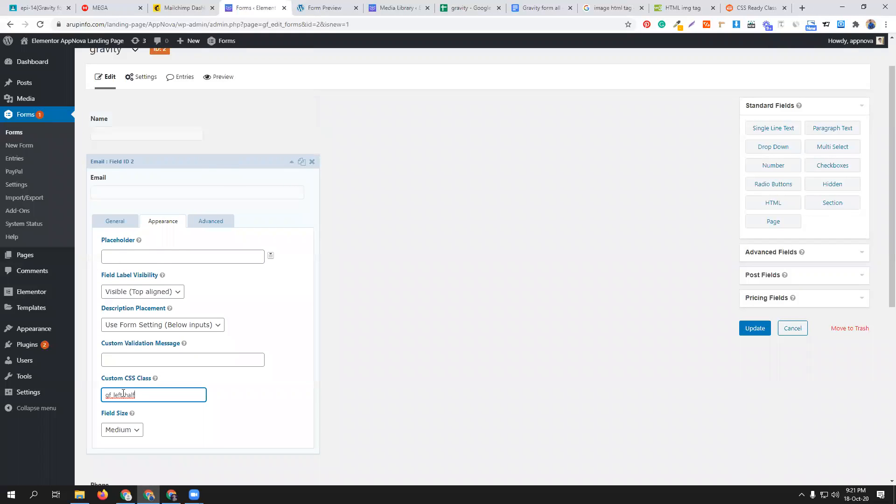
key("BackSpace")
key("BackSpace")
key("BackSpace")
key("BackSpace")
type("right")
left_click(749, 328)
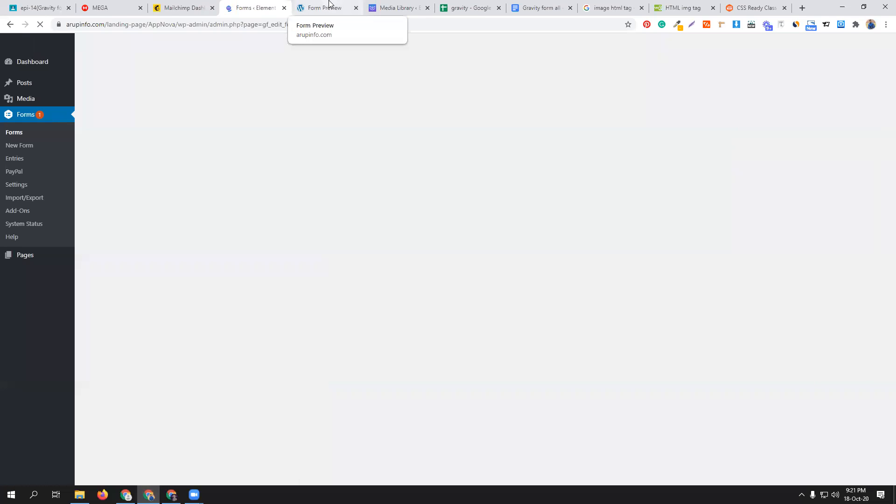
- Reload the form preview to examine the placement of the Name and Email fields
left_click(328, 4)
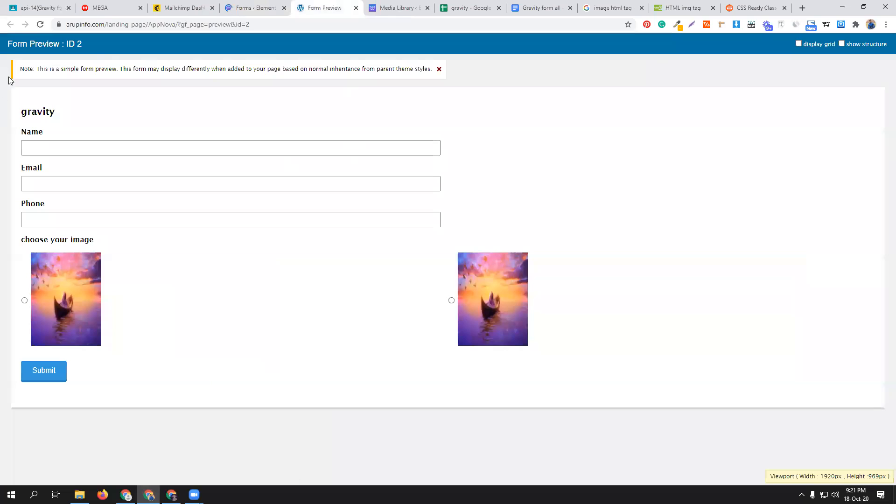
left_click(40, 25)
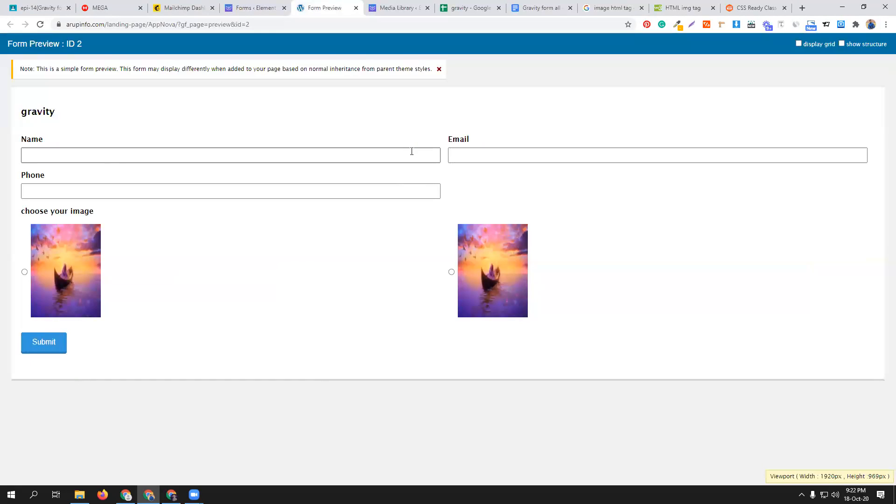
- Open the site's installed plugins list in a separate browser tab beside the form preview
left_click(255, 8)
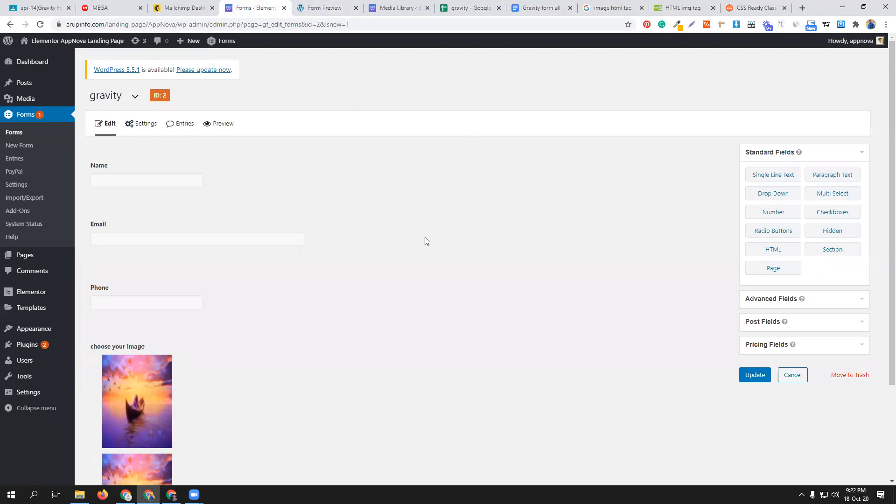
mouse_move(47, 347)
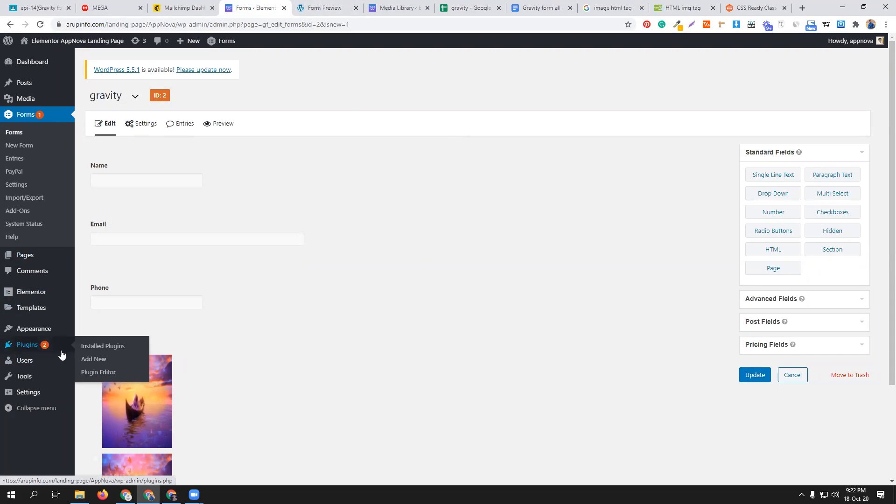
middle_click(102, 346)
left_click(299, 8)
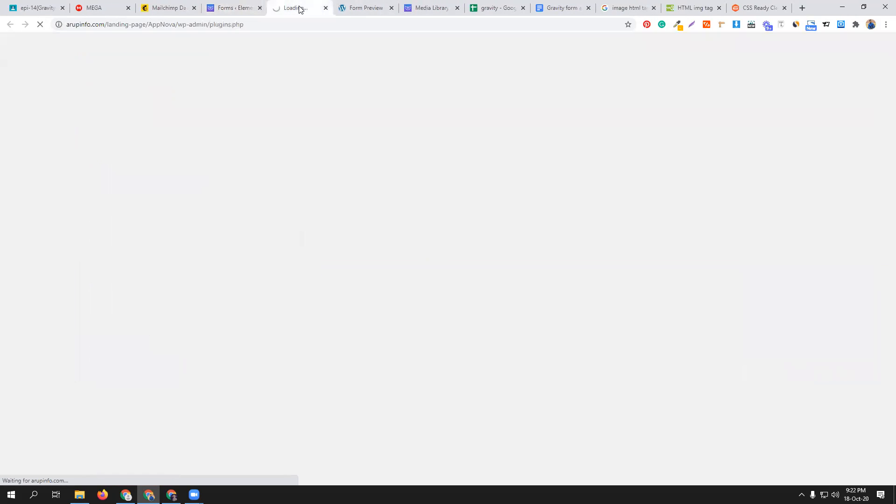
left_click(352, 6)
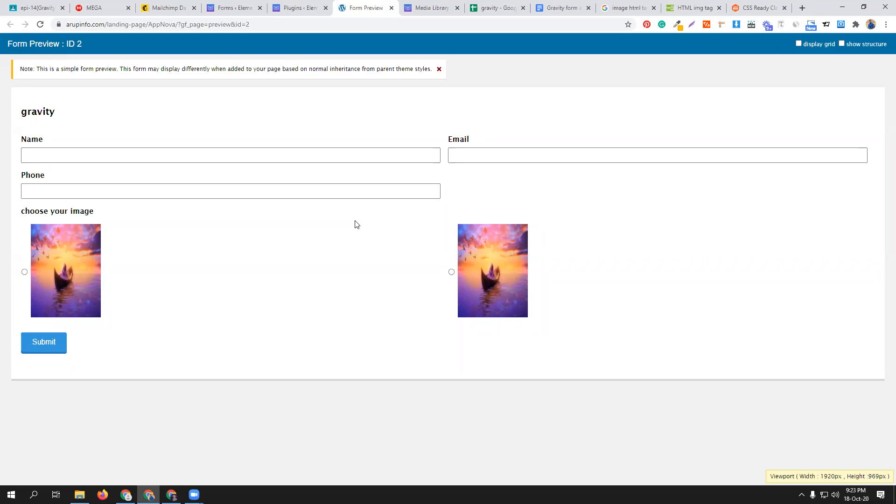
left_click(301, 8)
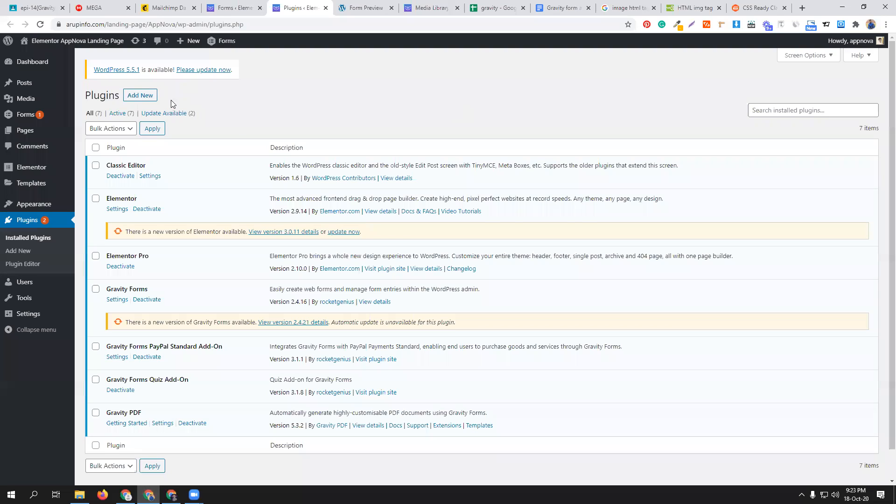
- Open the plugin upload page and look through the add-on archives in the RocketGenius folder on MEGA
left_click(137, 95)
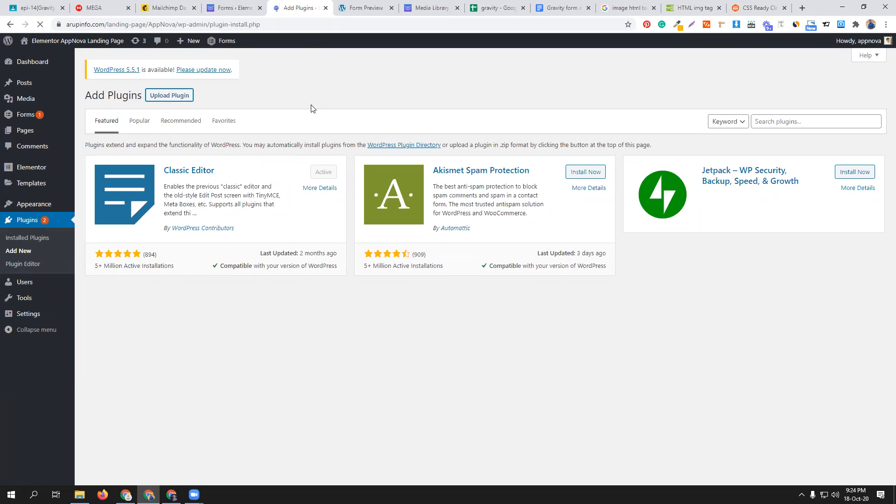
left_click(99, 6)
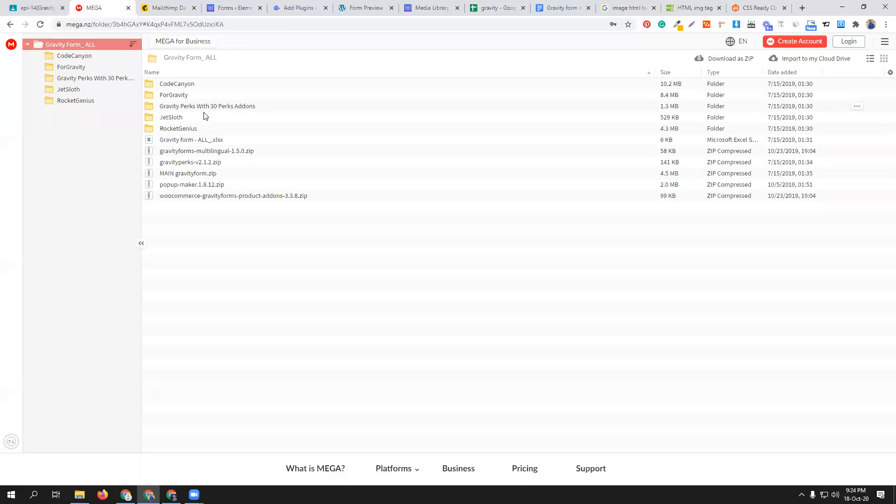
double_click(204, 130)
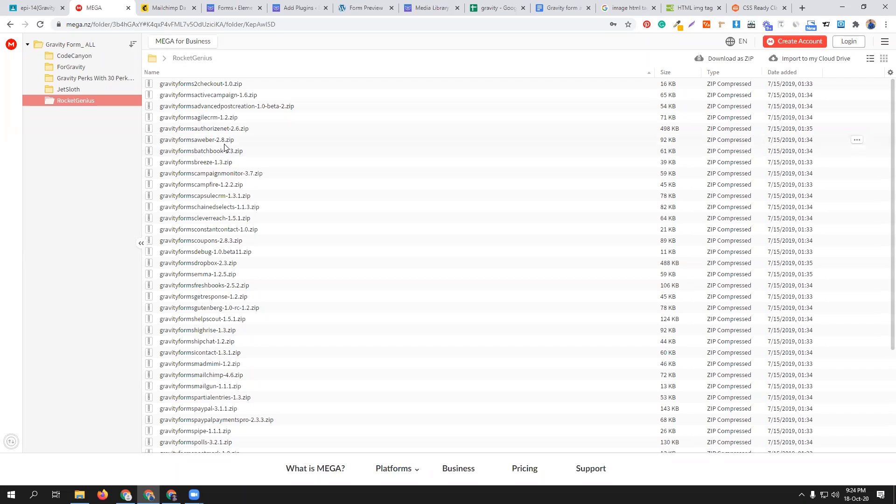
scroll(226, 252, "down", 3)
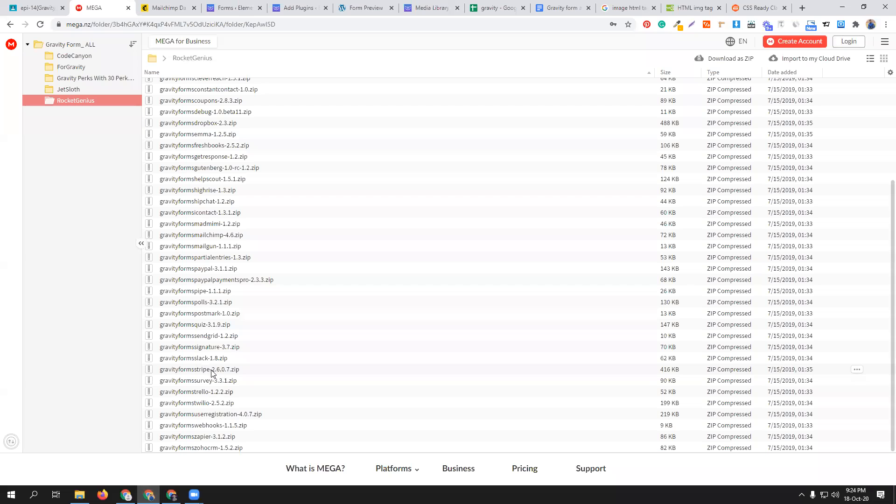
scroll(209, 371, "up", 3)
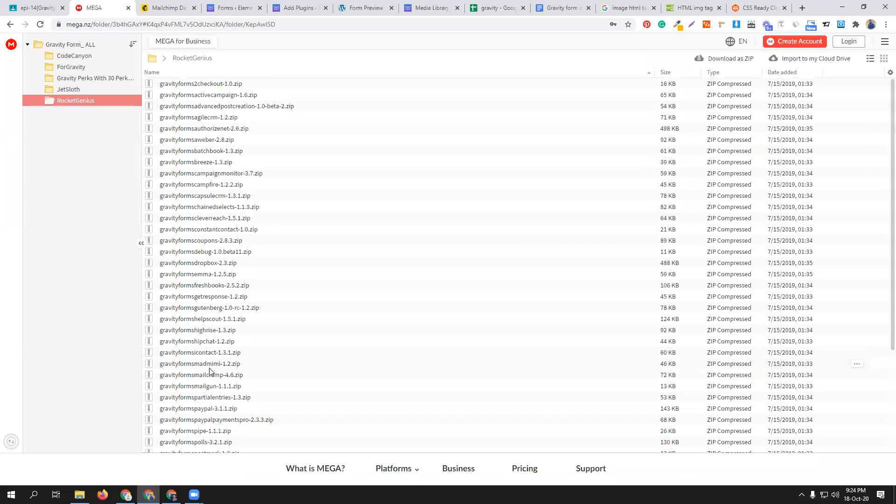
- Install and activate the forgravity-livepopulation-1.4.5 plugin from the ForGravity subfolder of Gravity Form_ ALL on drive D
left_click(276, 6)
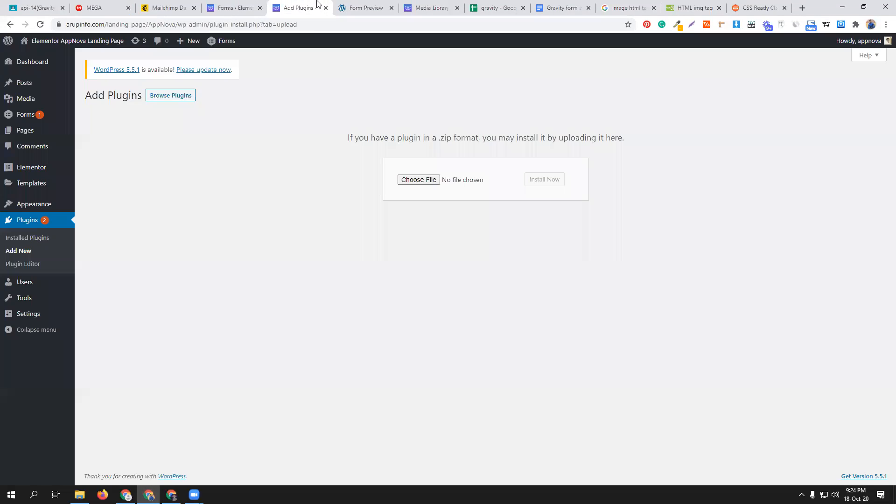
left_click(425, 181)
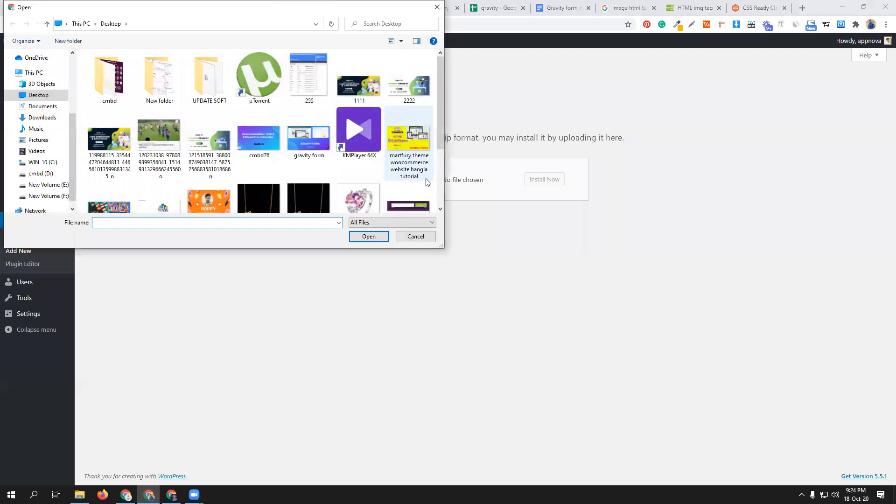
left_click(41, 173)
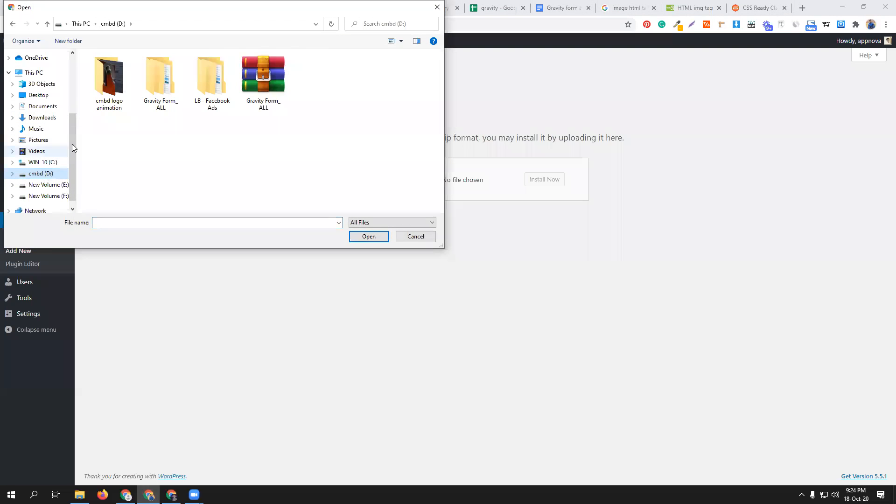
double_click(161, 99)
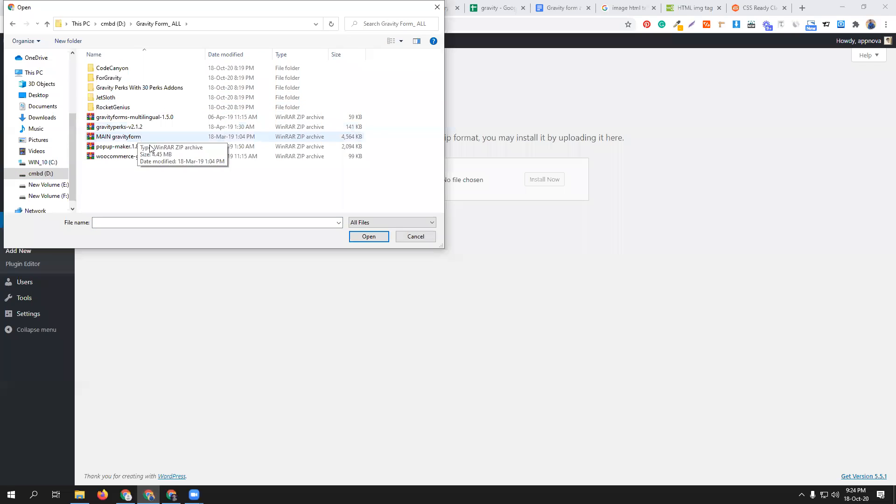
double_click(130, 78)
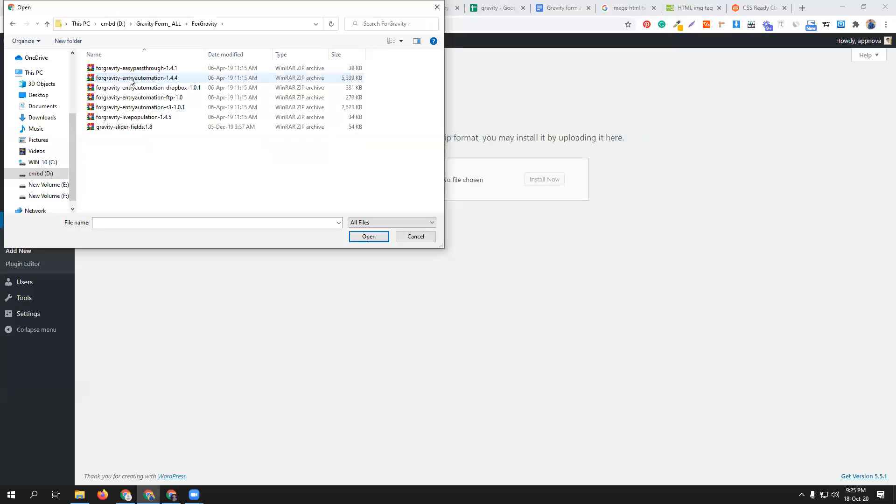
left_click(147, 117)
left_click(369, 236)
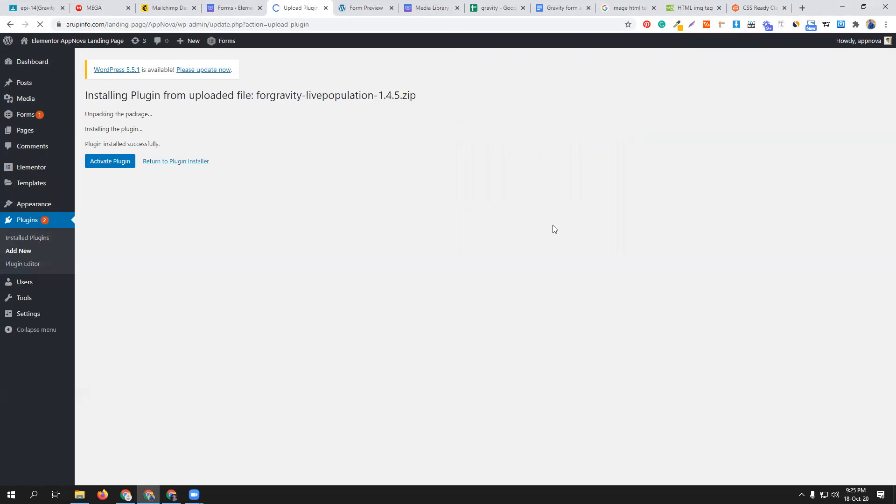
left_click(106, 162)
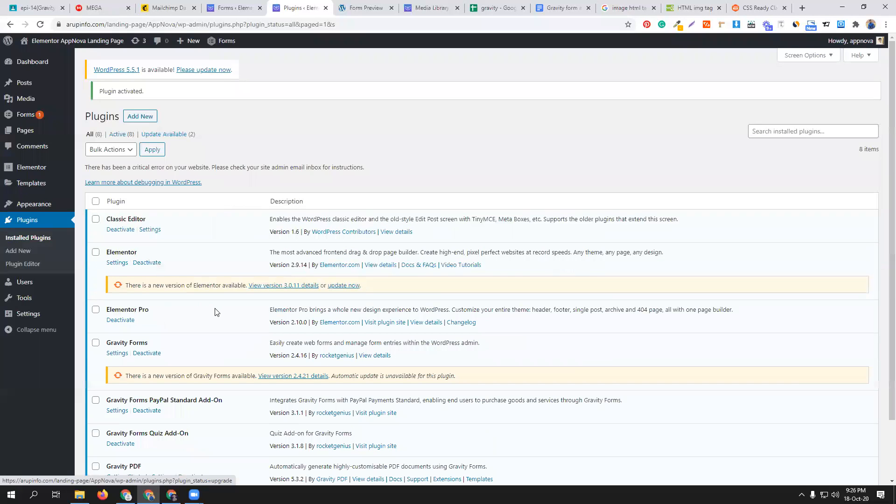
scroll(213, 310, "down", 2)
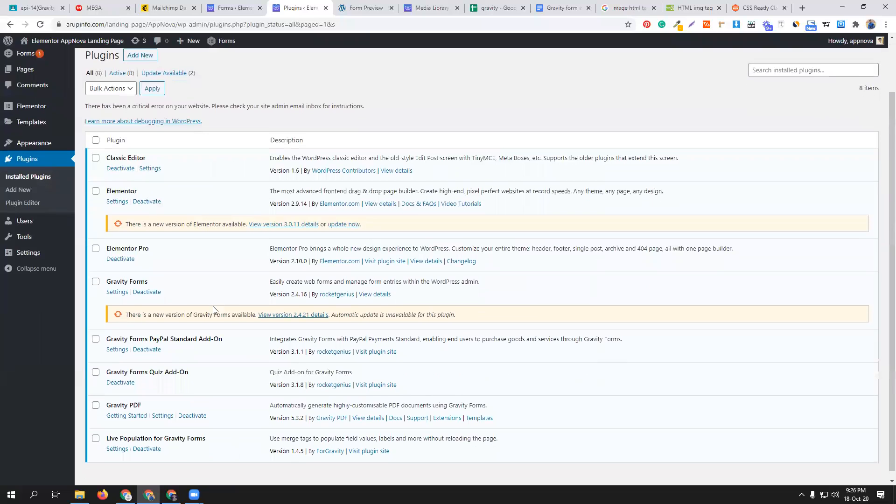
- Reload the gravity form's editor and close the Google Sheets, Google Docs, image search, HTML img tag and CSS Ready Class browser tabs
left_click(237, 7)
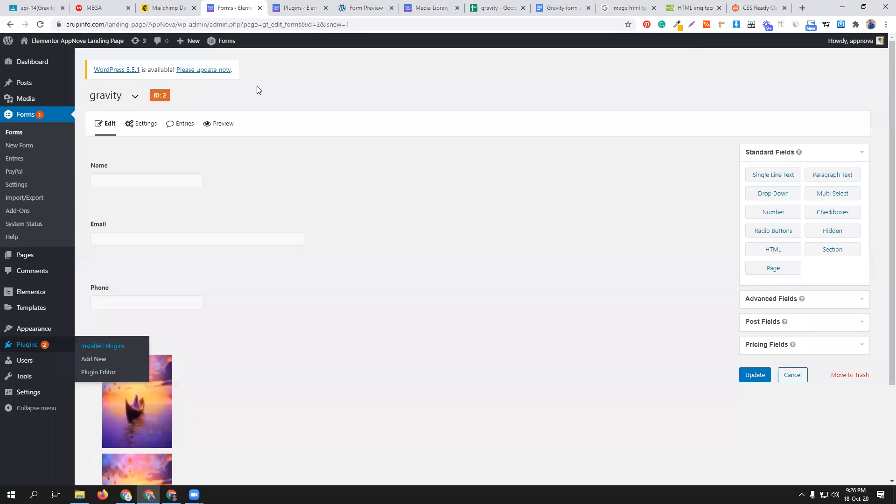
left_click(40, 24)
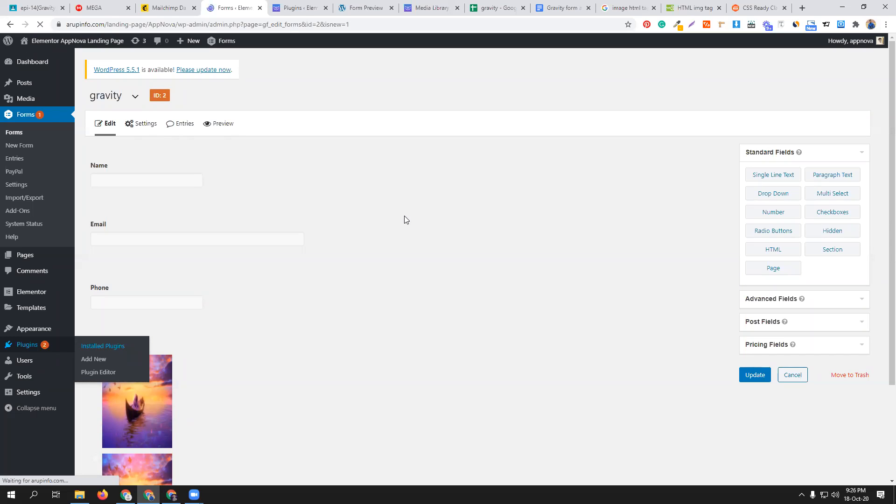
left_click(522, 9)
left_click(523, 8)
left_click(522, 9)
left_click(522, 8)
left_click(522, 9)
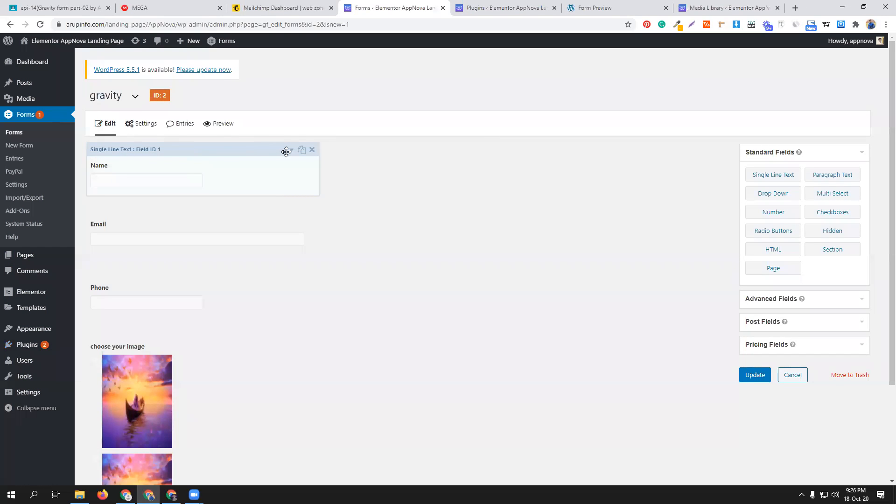
- Enable live population on the Email field, replacing merge tags in its Field Label when the Name field changes
left_click(291, 151)
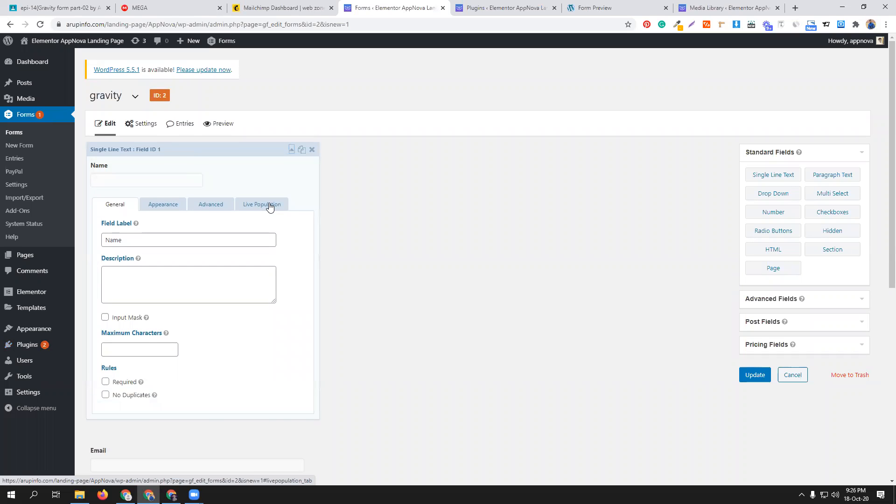
scroll(267, 270, "down", 5)
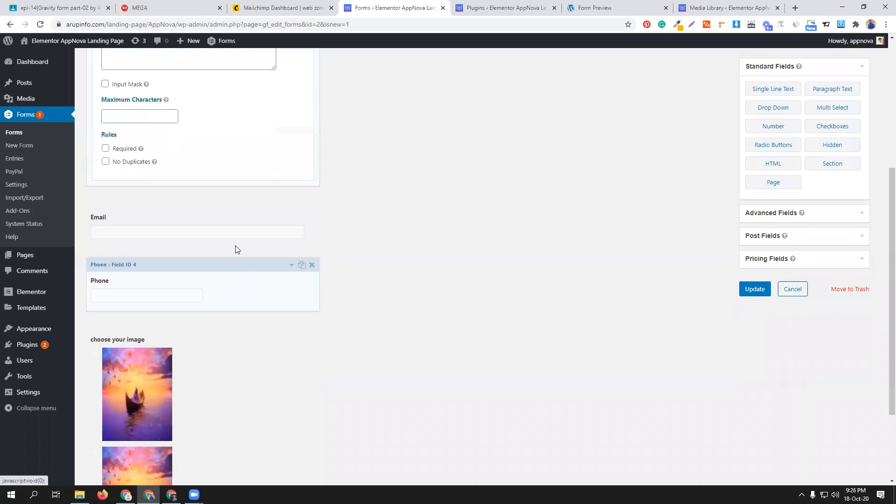
left_click(261, 208)
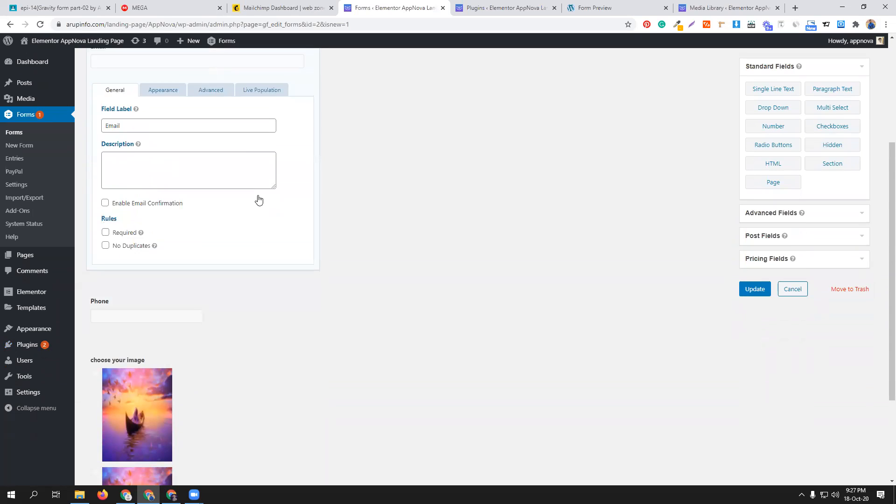
left_click(263, 166)
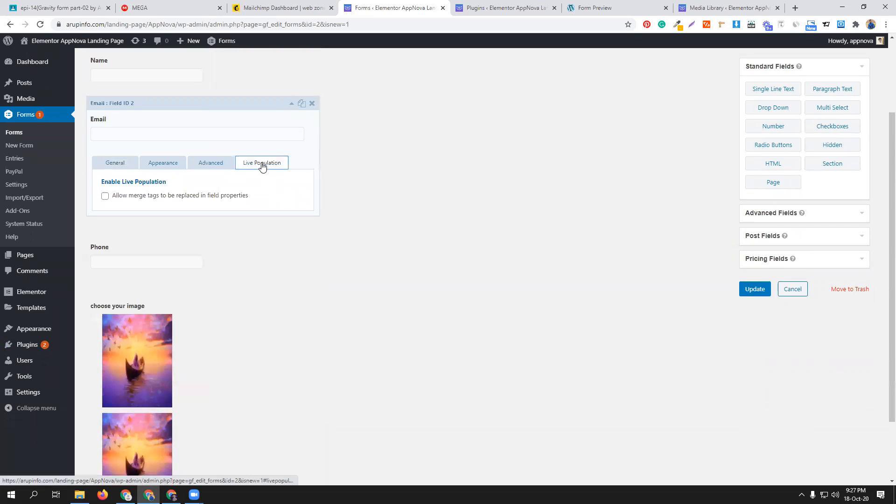
left_click(125, 199)
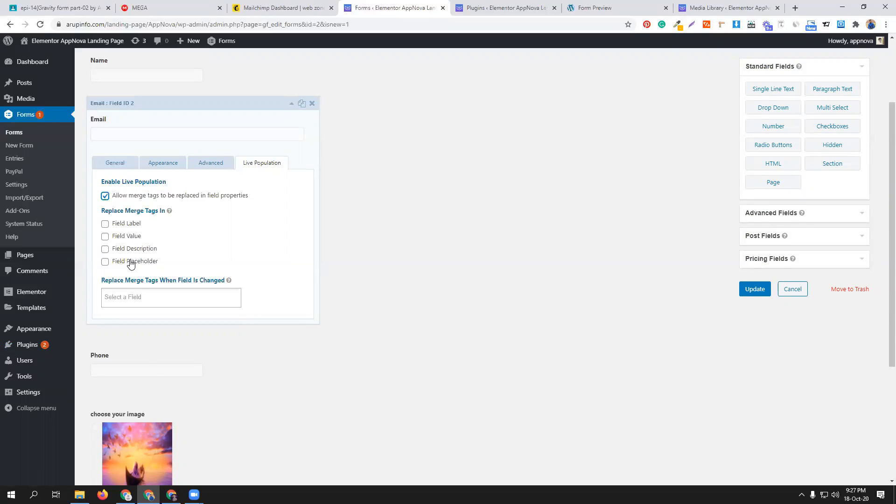
left_click(119, 225)
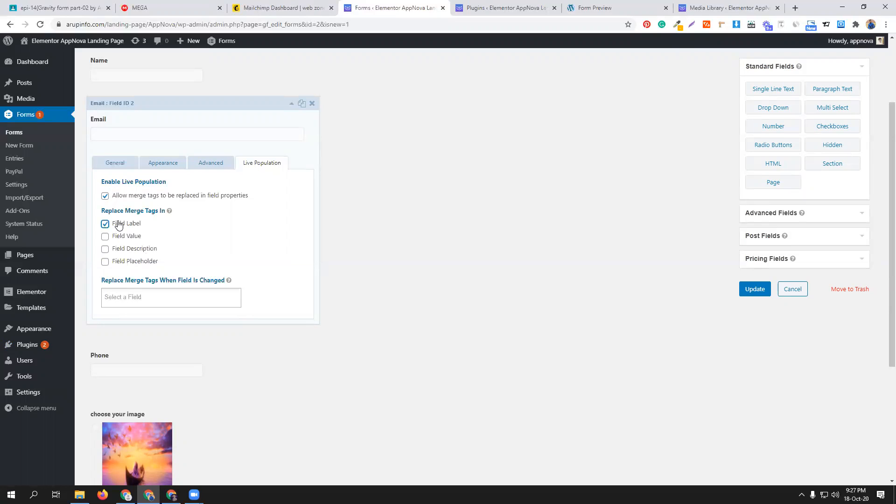
left_click(130, 299)
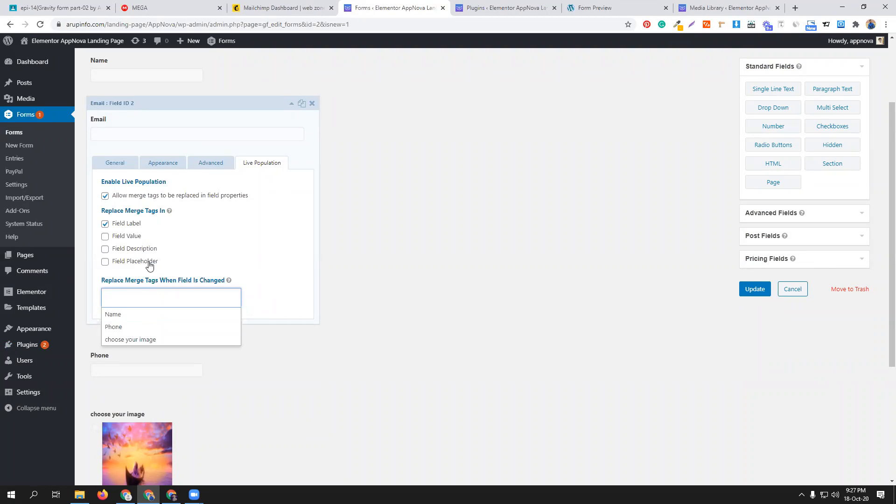
left_click(115, 319)
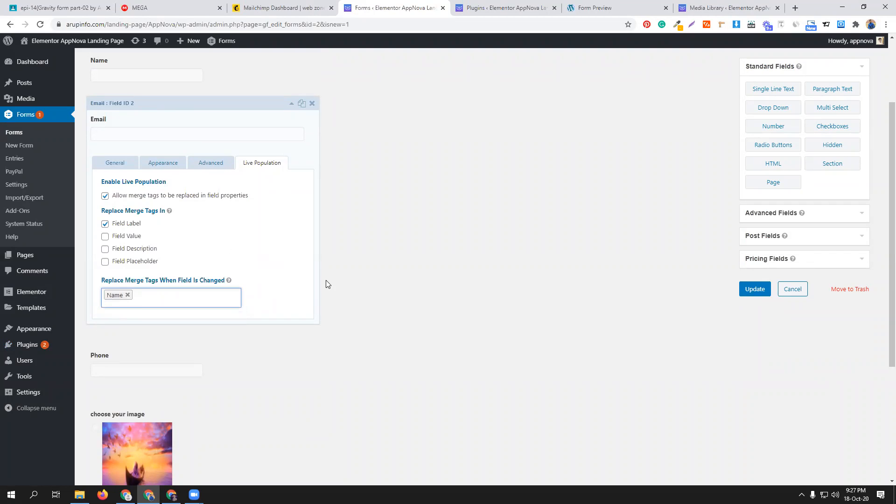
- Clear the Email field's label in its general settings and start the merge tag with "["
left_click(114, 166)
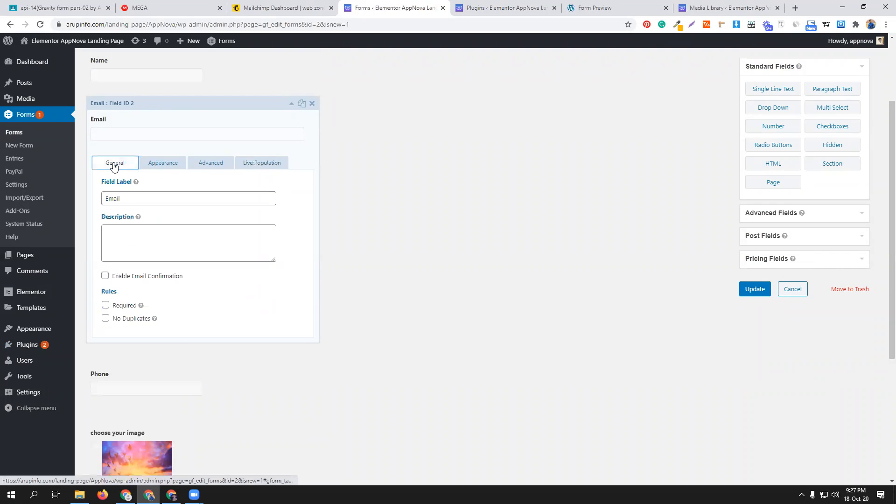
left_click(128, 198)
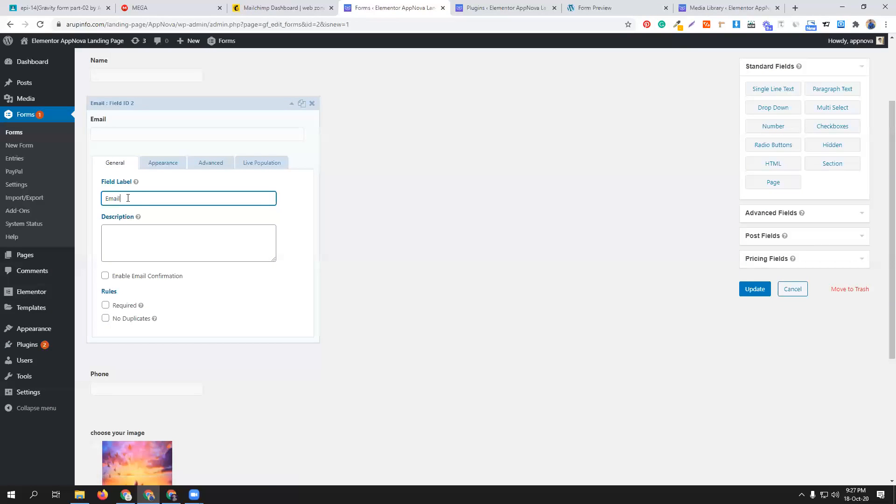
left_click_drag(128, 198, 88, 201)
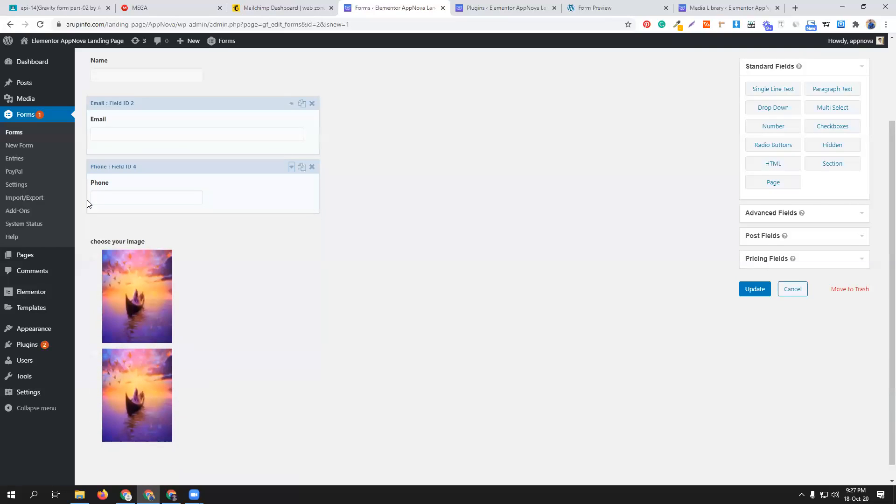
left_click(200, 111)
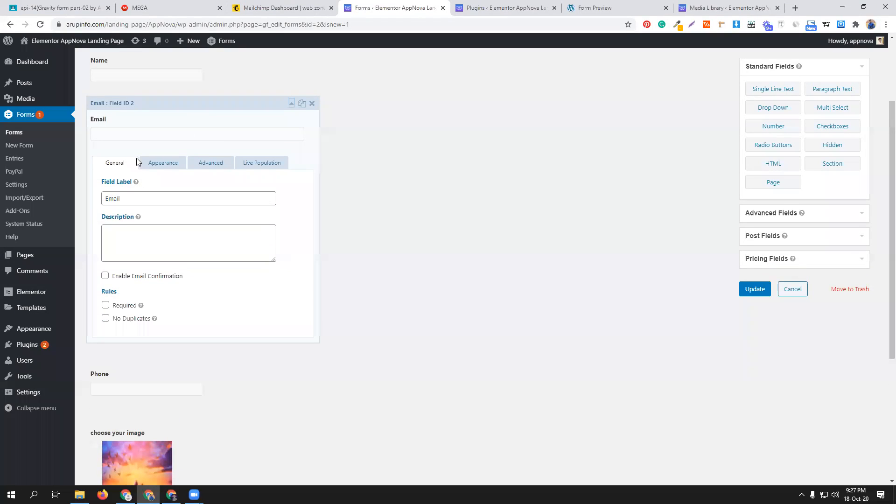
left_click(134, 198)
key("BackSpace")
key("BackSpace")
key("BackSpace")
key("BackSpace")
key("BackSpace")
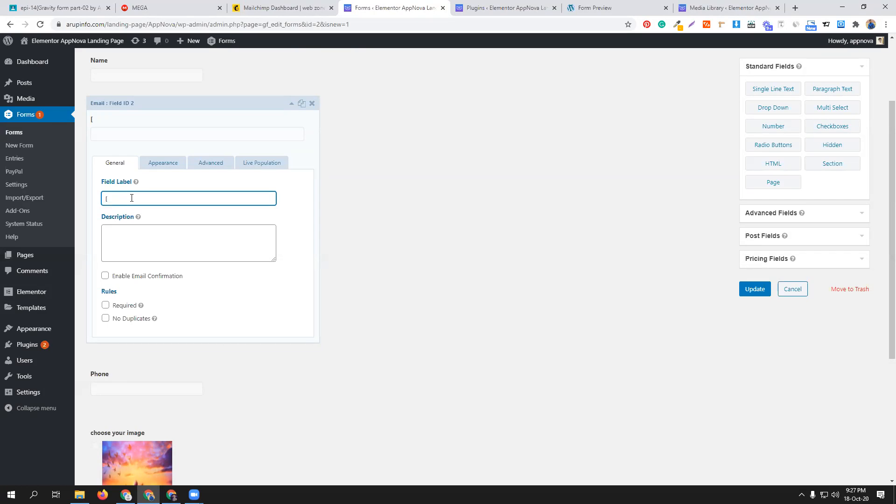
- Check the Name field's label and field ID for the merge tag, leaving the label as it is
scroll(205, 98, "up", 1)
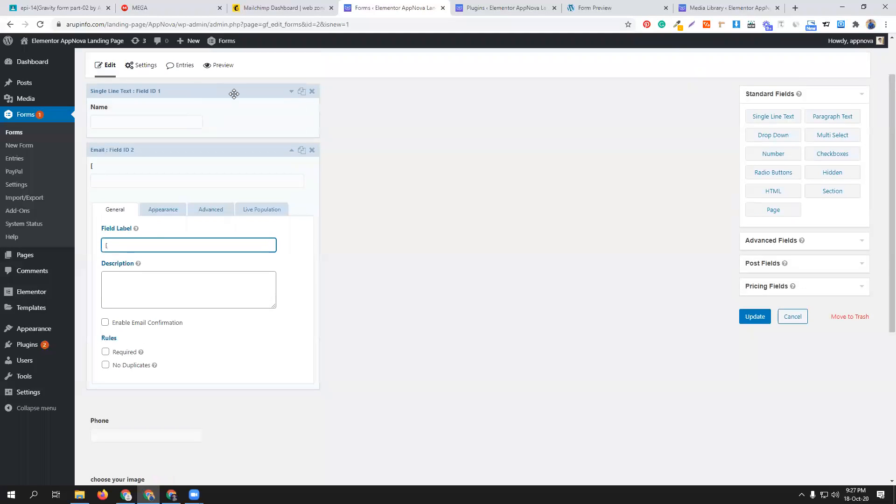
left_click(223, 103)
double_click(127, 181)
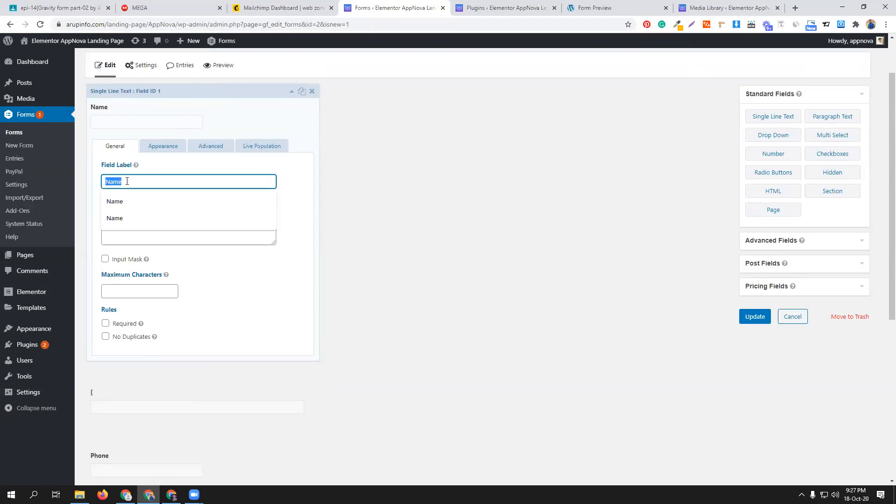
key("Right")
left_click(261, 90)
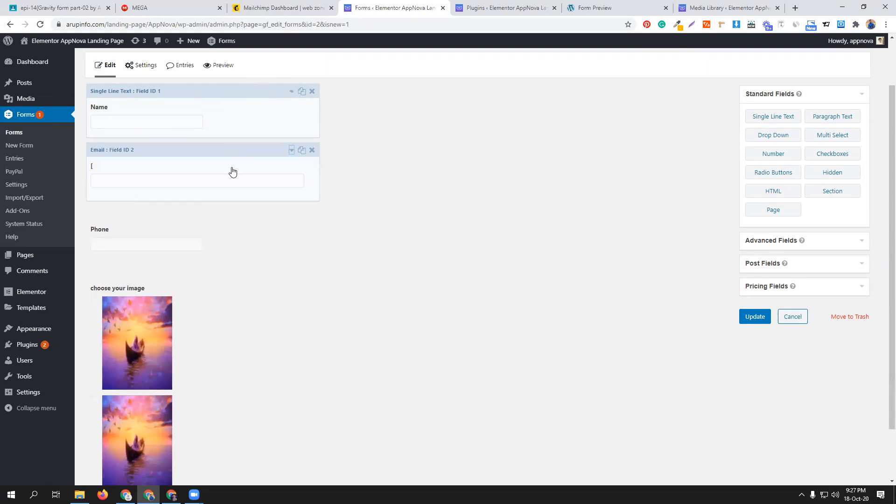
- Complete the Email field's label as "[Name:1] write your email" and update the form
left_click(232, 166)
left_click(120, 244)
type("[Name:1")
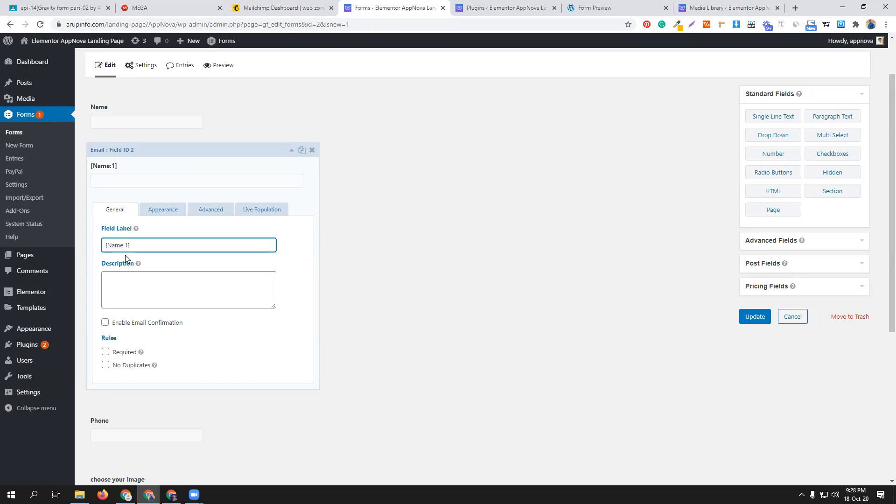
type("write your email")
left_click(745, 317)
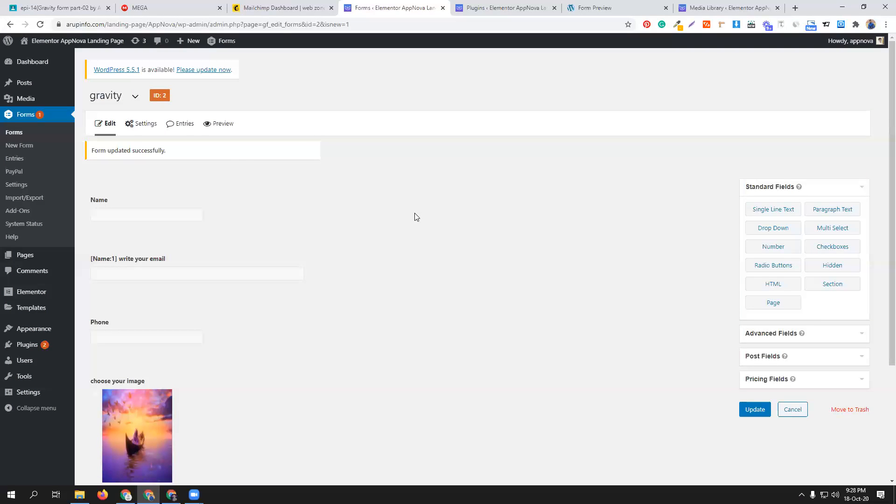
- Preview the form in a separate tab to examine the Email field's label, and return to the form editor
left_click(214, 123)
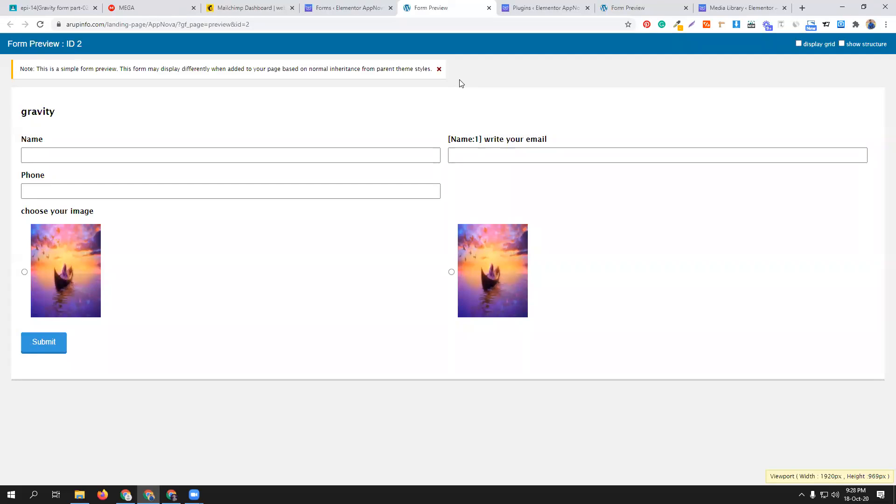
left_click(341, 12)
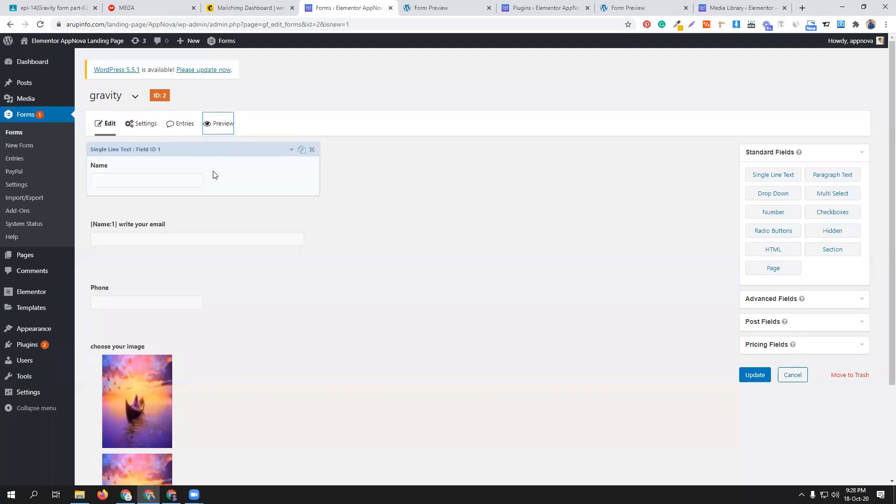
- Allow merge tags to be replaced in the Name field's properties in its Live Population settings, and collapse the field
left_click(250, 154)
left_click(252, 205)
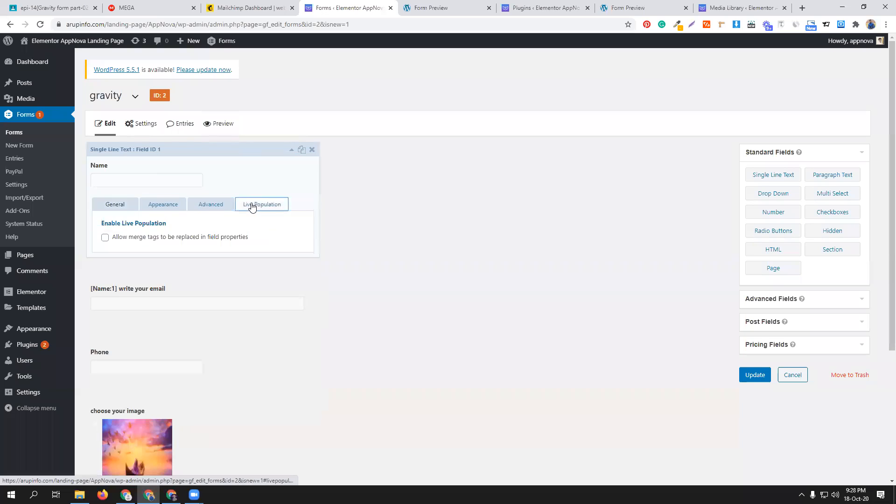
left_click(185, 240)
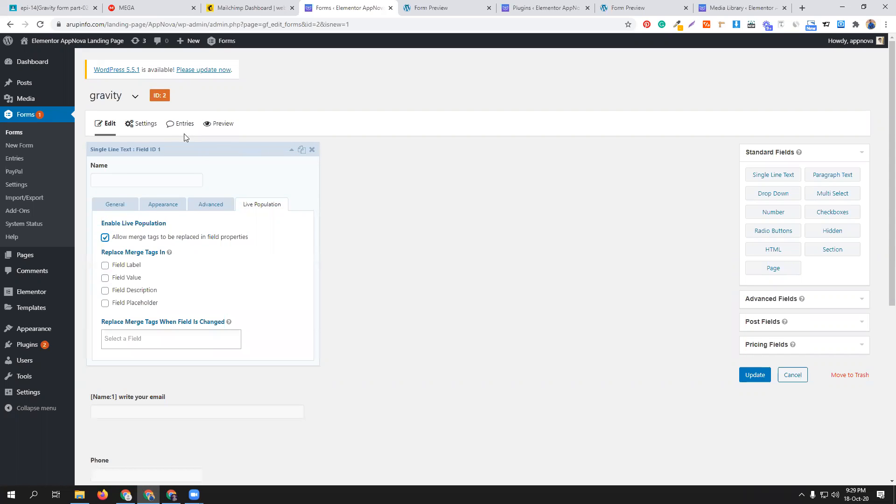
left_click(290, 152)
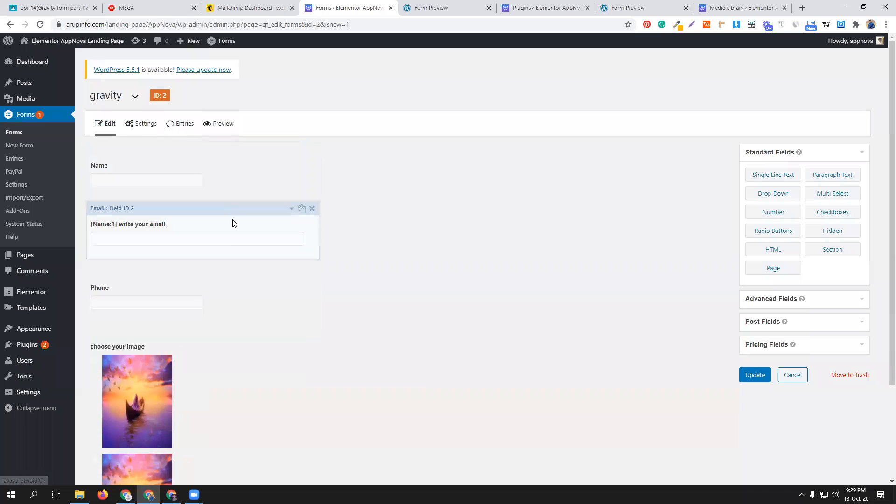
- Examine the Email field's label and its Live Population options for replacing merge tags
left_click(251, 220)
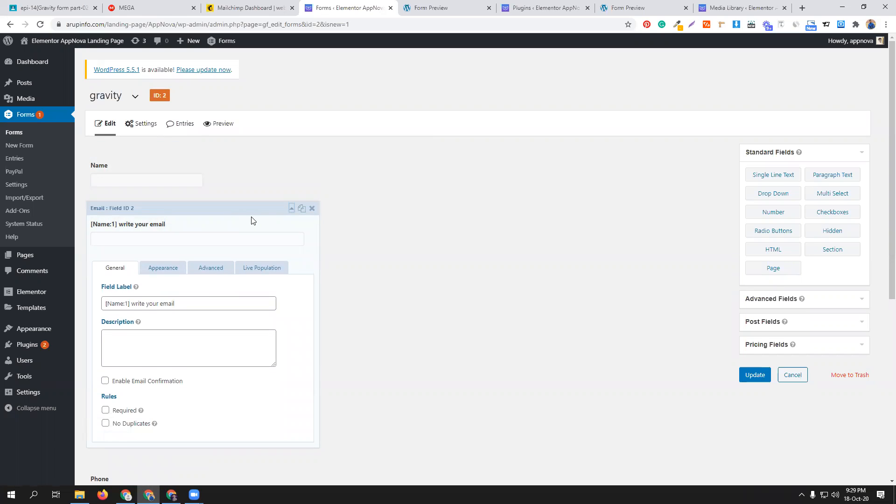
left_click(124, 305)
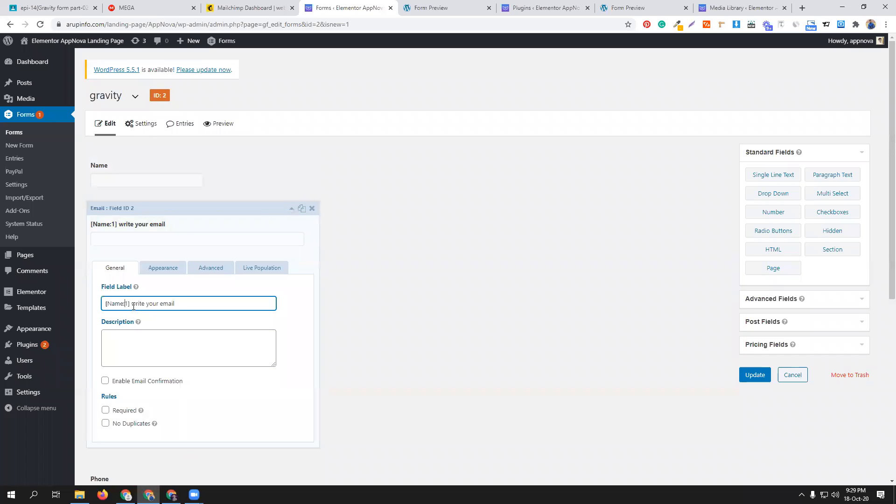
left_click(270, 269)
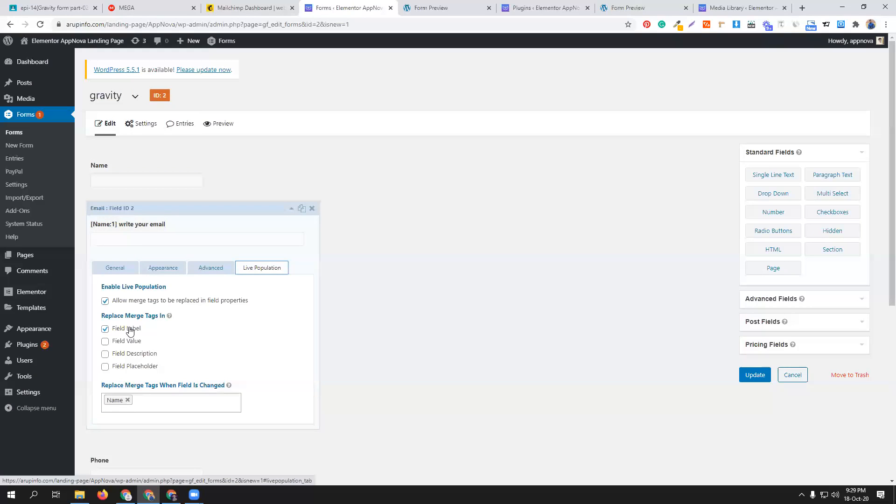
left_click(119, 270)
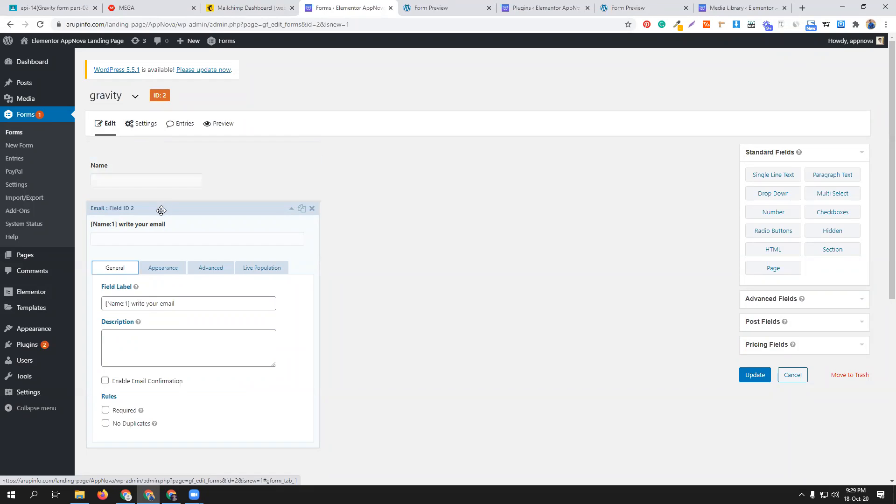
- Test the Email label in the open form preview by entering "dhaka" as the Name, and return to the form editor
left_click(429, 7)
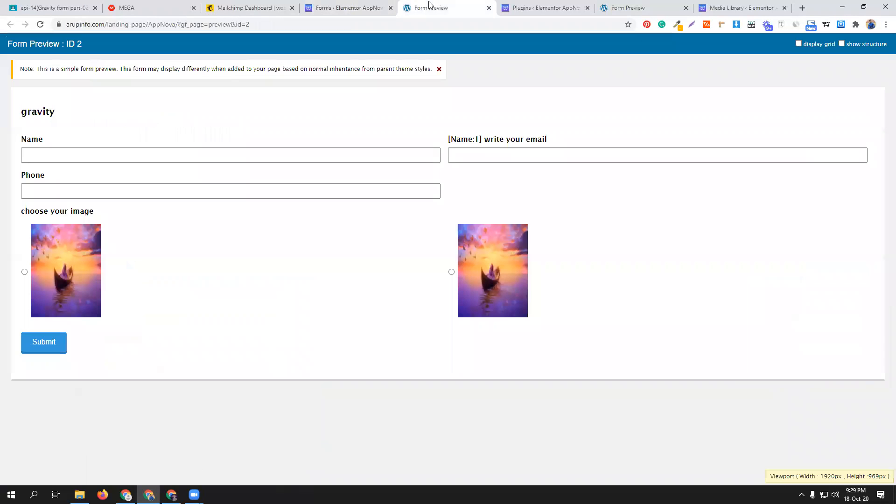
left_click(142, 157)
left_click(73, 180)
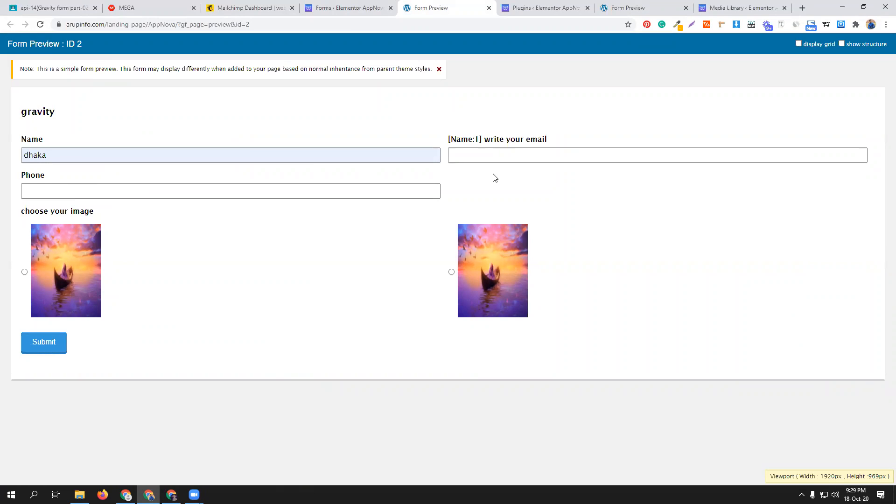
left_click(353, 4)
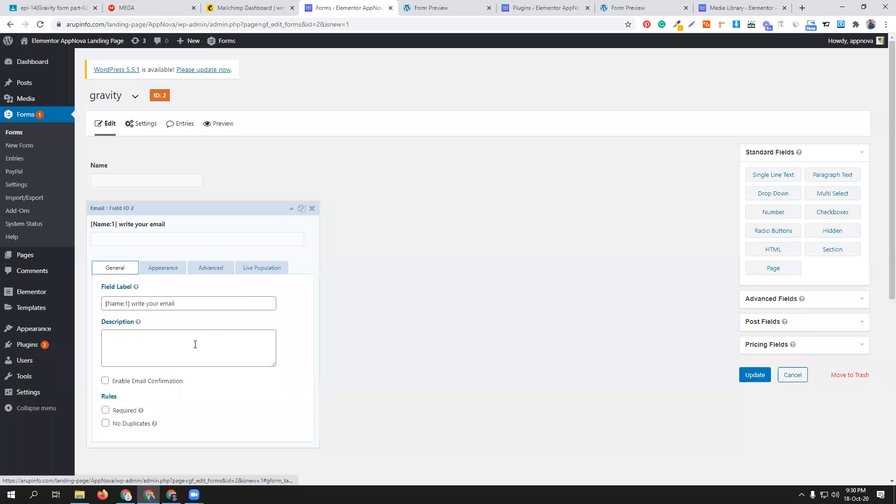
- Remove and reselect Name as the field whose change replaces the Email field's merge tags
left_click(263, 272)
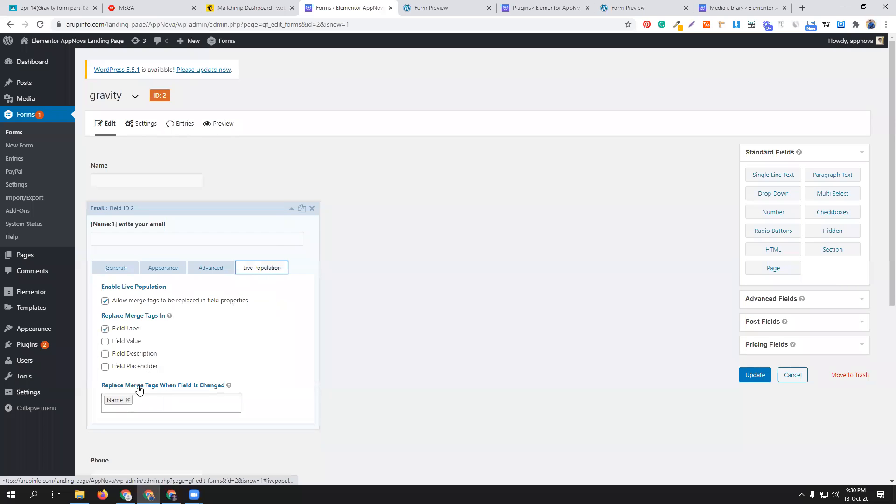
left_click(127, 400)
left_click(132, 401)
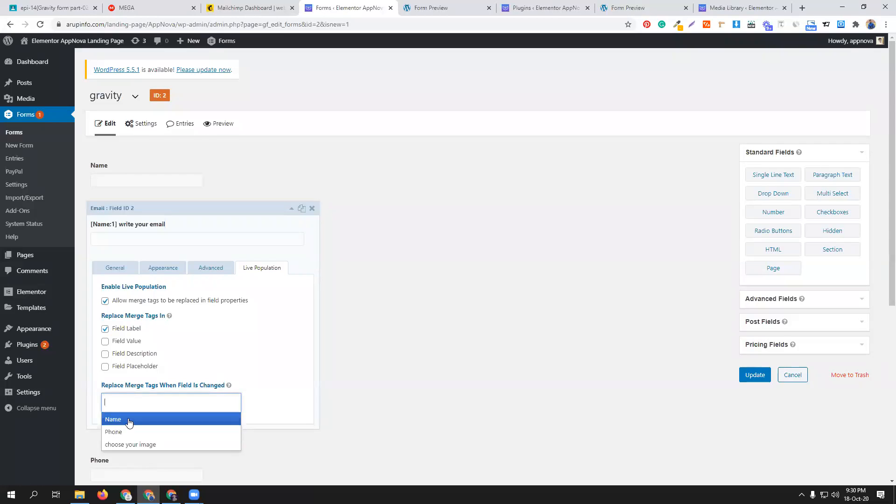
left_click(129, 422)
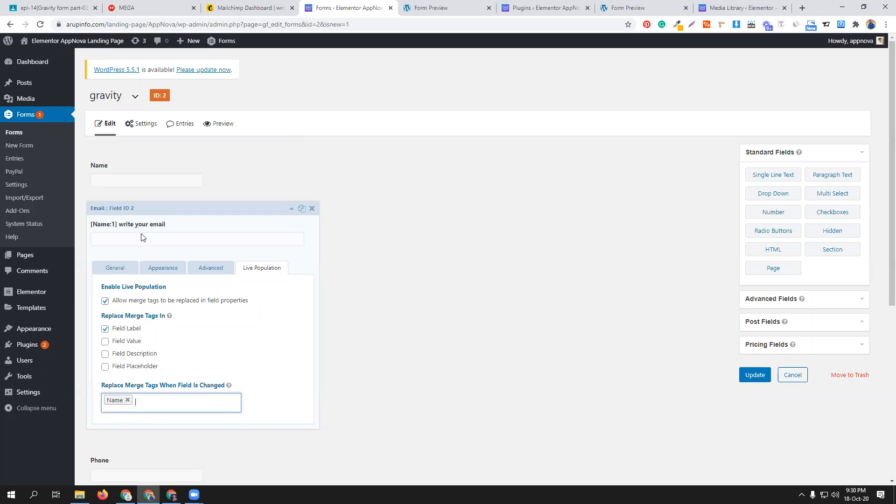
- Look through the Email field's appearance and advanced settings
left_click(164, 267)
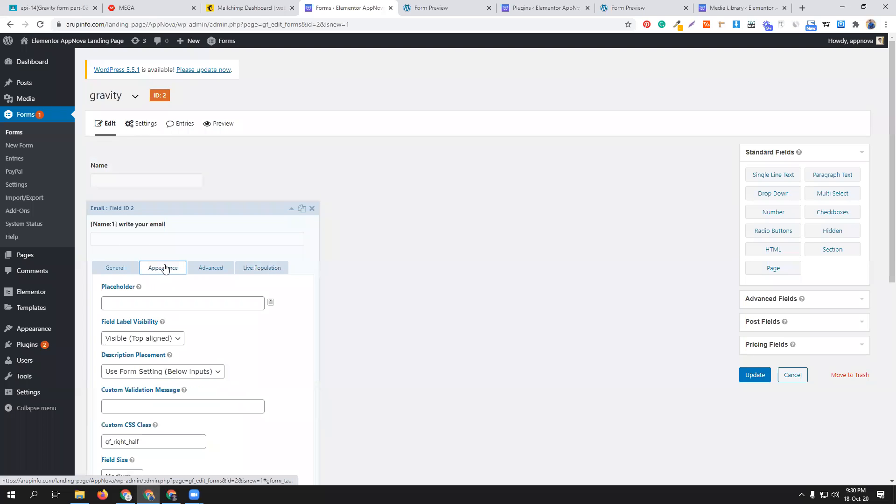
scroll(229, 363, "down", 1)
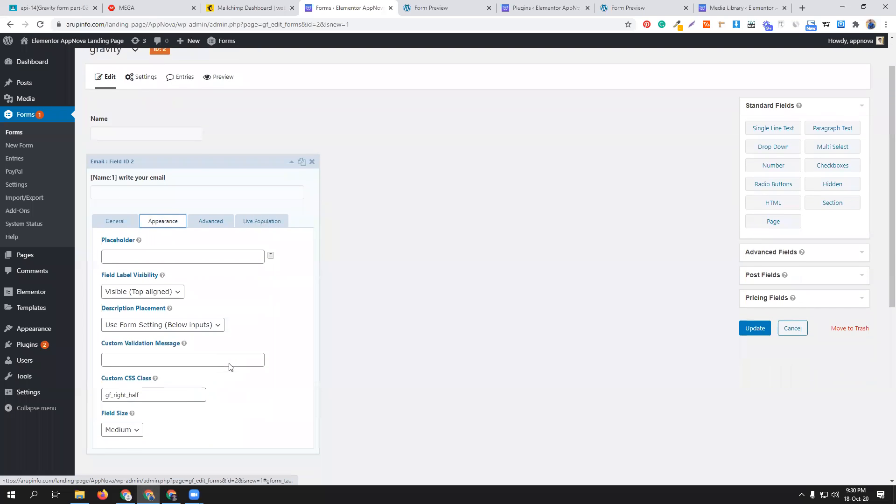
left_click(210, 224)
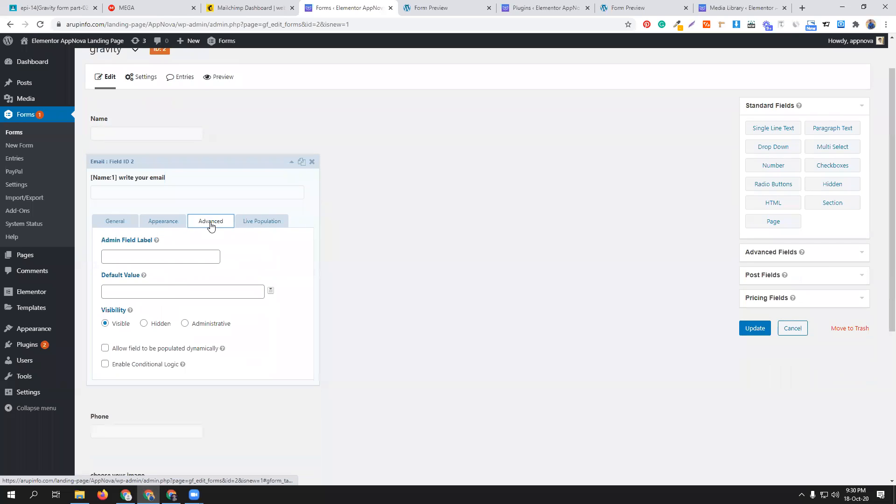
- Replace the square brackets with curly braces so the Email field's label reads "{Name:1} write your email", and update the form
left_click(124, 225)
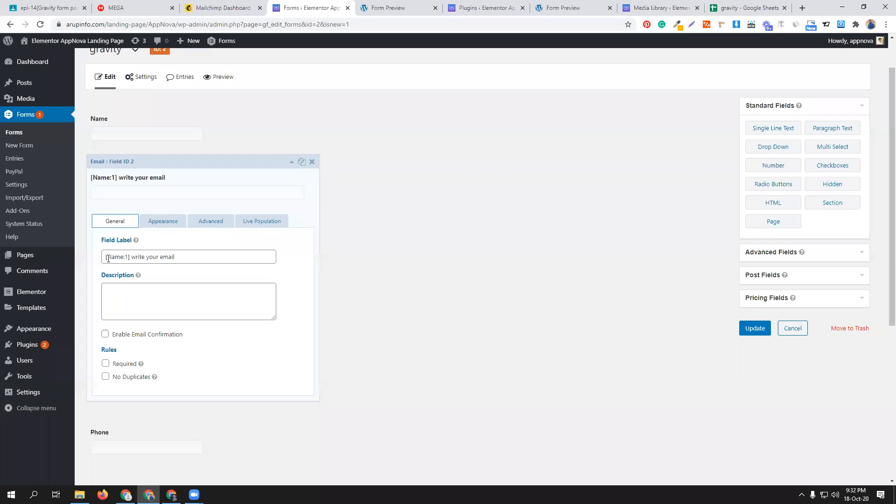
left_click(130, 256)
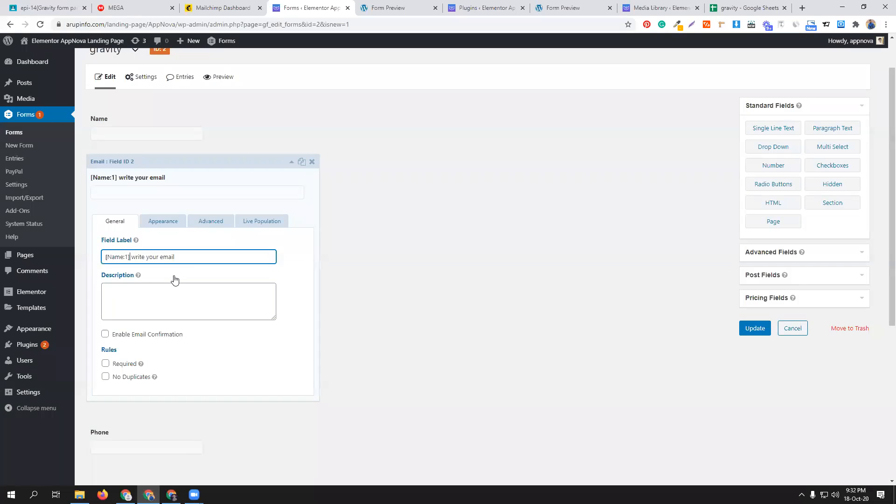
key("BackSpace")
type("}")
key("Home")
key("Delete")
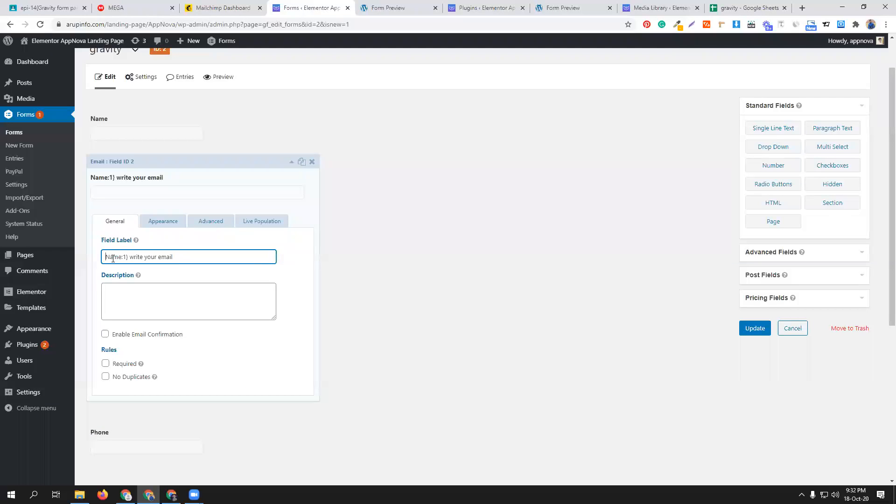
type("{")
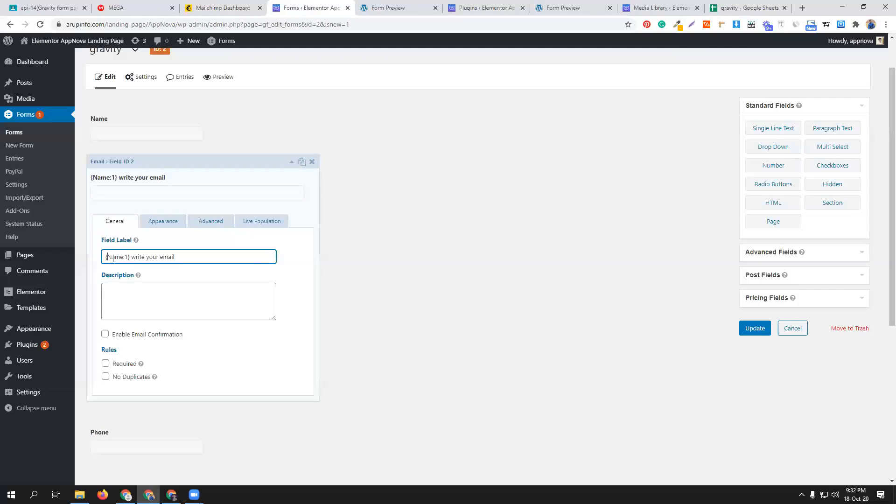
left_click(754, 328)
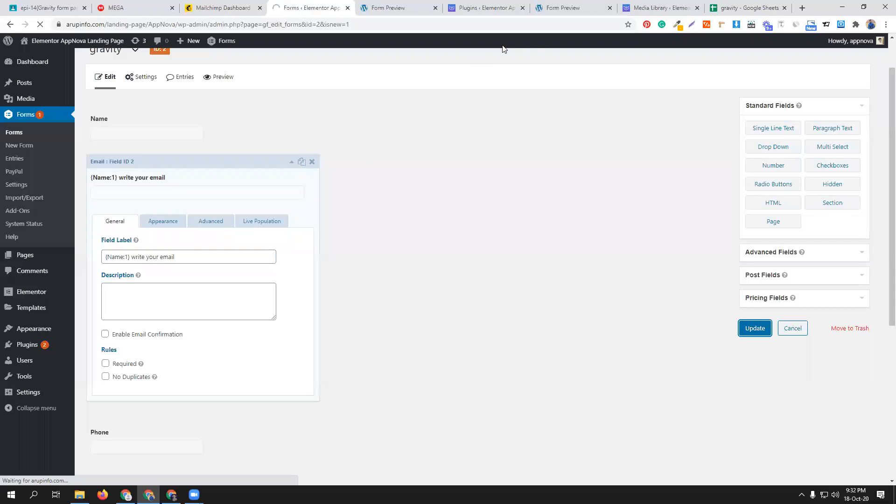
- Read the Gravity Live Population notes in the gravity Google Sheets file, and return to the form editor
left_click(744, 10)
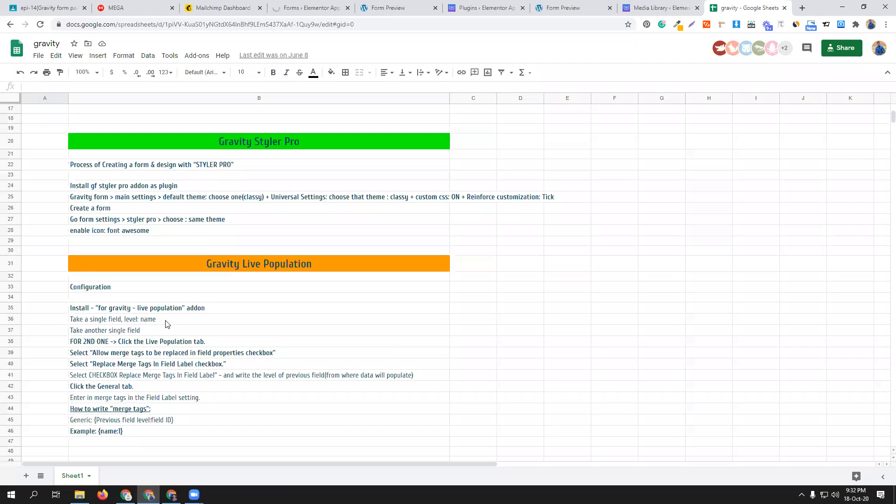
scroll(167, 324, "down", 1)
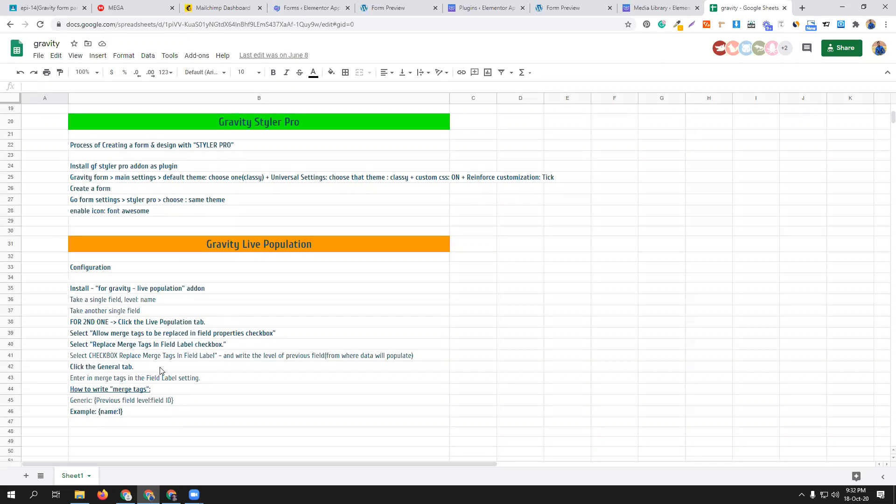
left_click(310, 6)
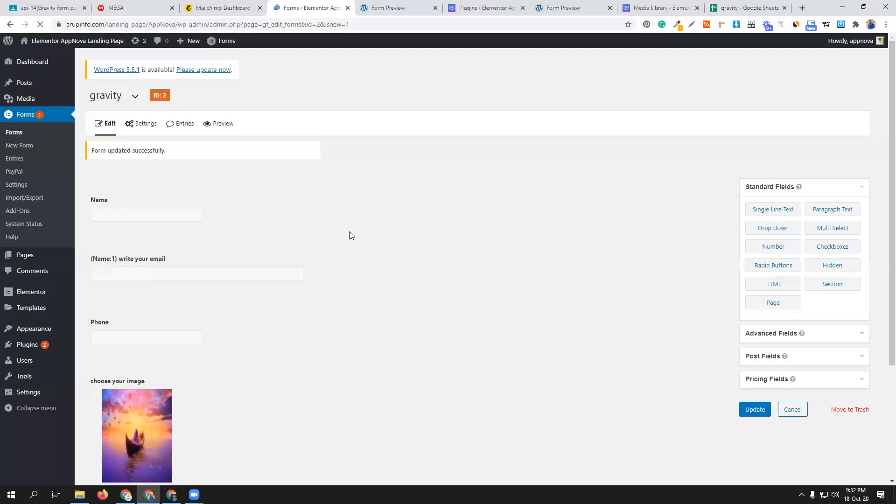
- Preview the form in a new tab and enter a person's name in the Name field to test the Email label
left_click(209, 124)
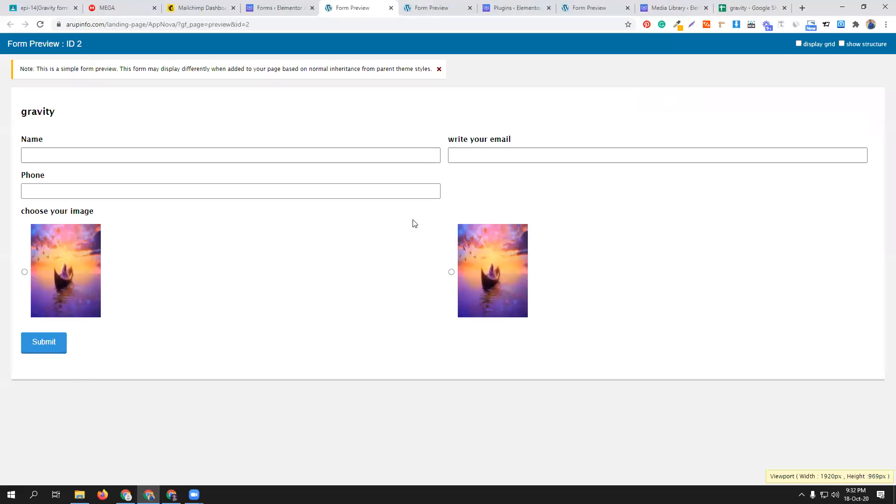
left_click(126, 158)
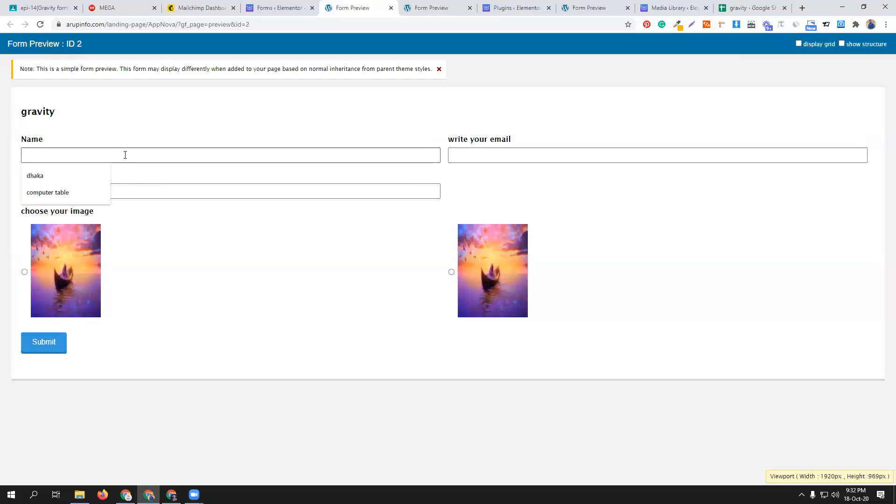
type("Robin")
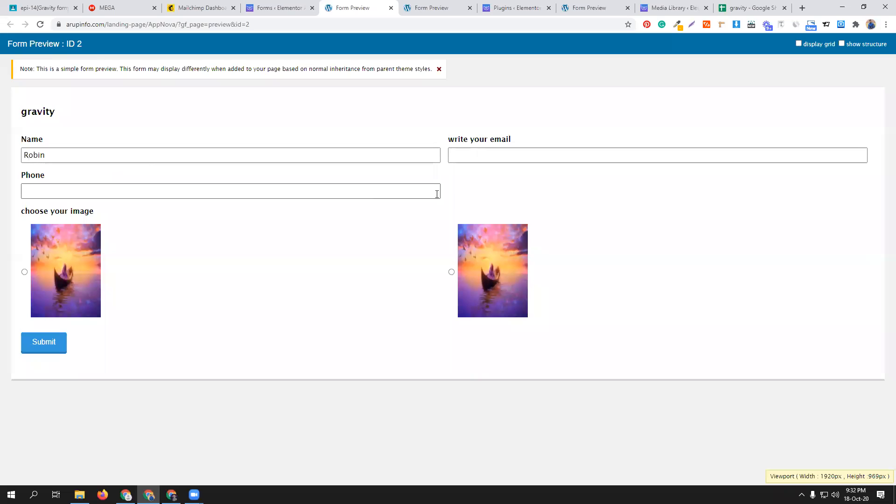
left_click(472, 189)
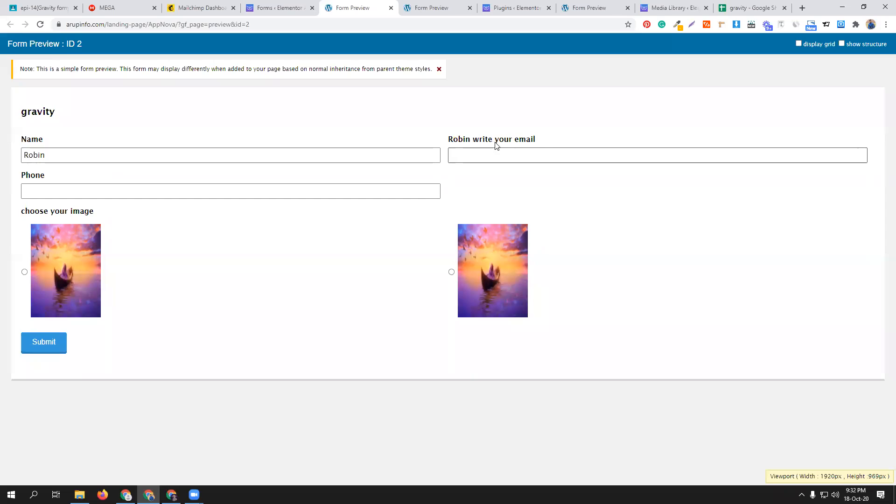
double_click(65, 157)
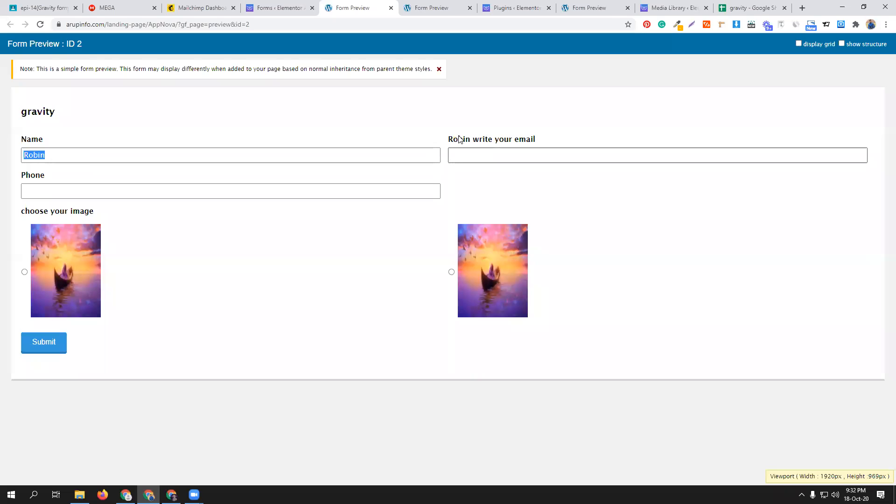
- Compare the Email field's label in the form editor with the merge tag notes in the gravity spreadsheet, and collapse the field
left_click(275, 8)
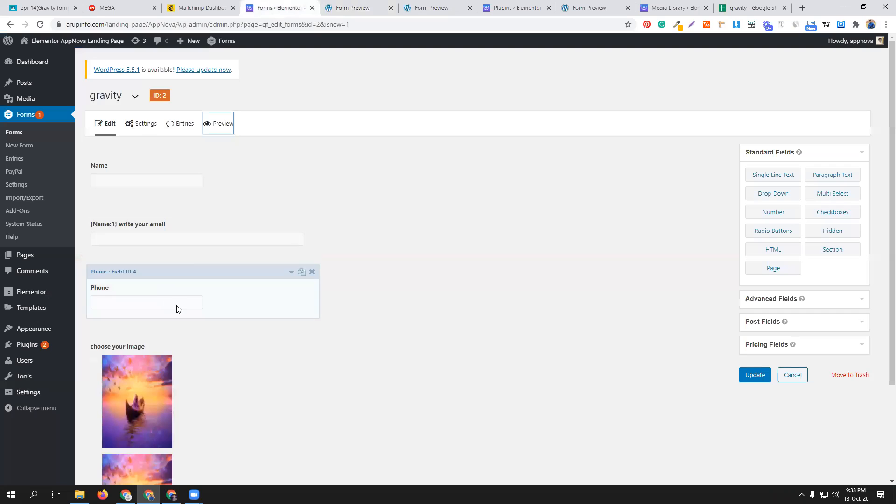
left_click(238, 213)
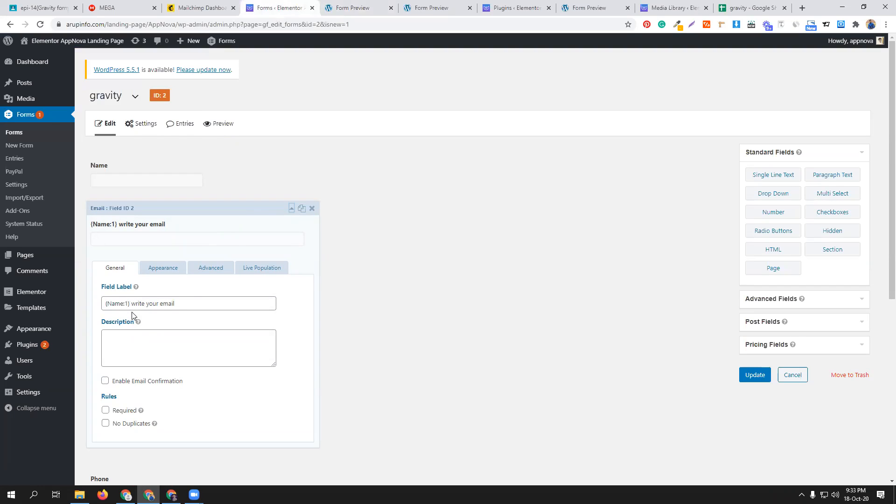
left_click(740, 8)
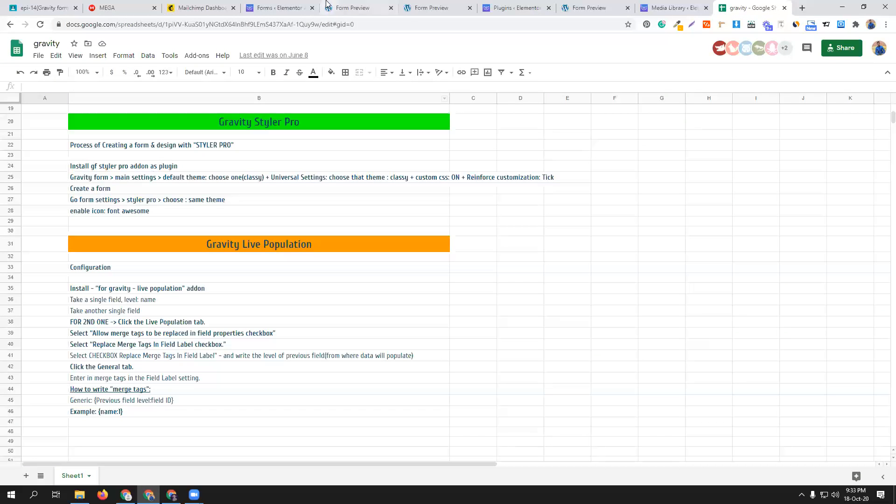
left_click(279, 8)
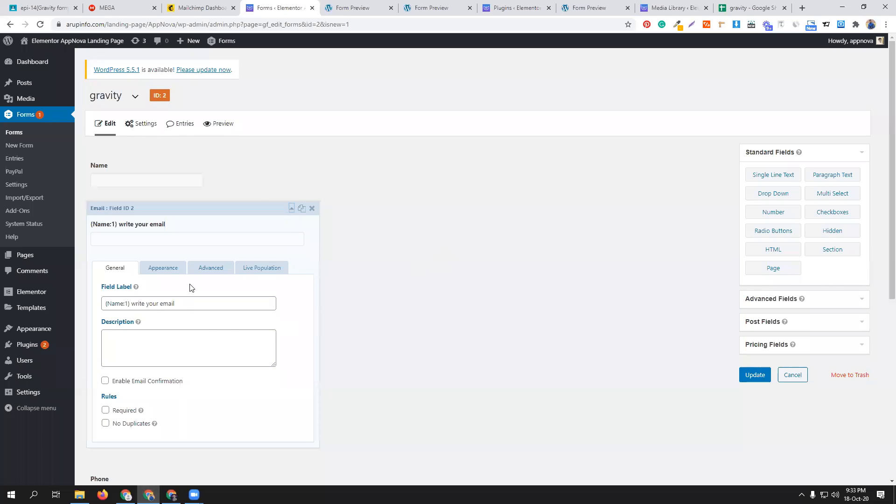
left_click(255, 209)
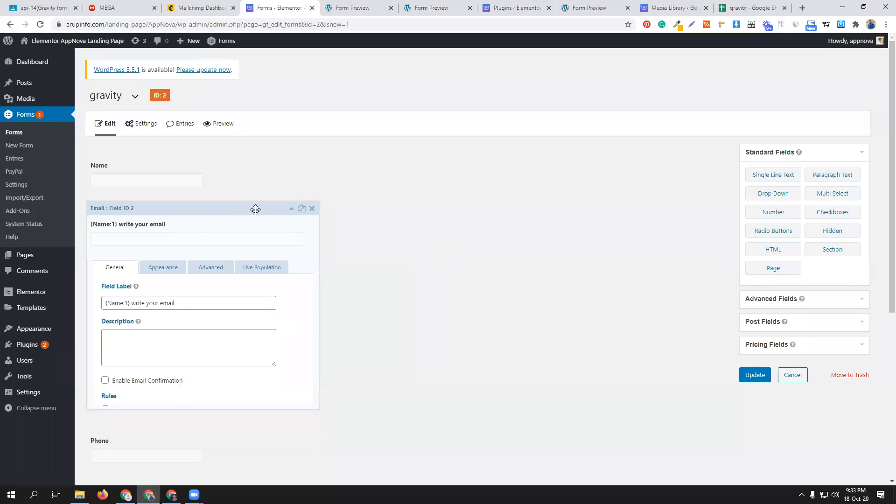
scroll(461, 348, "down", 3)
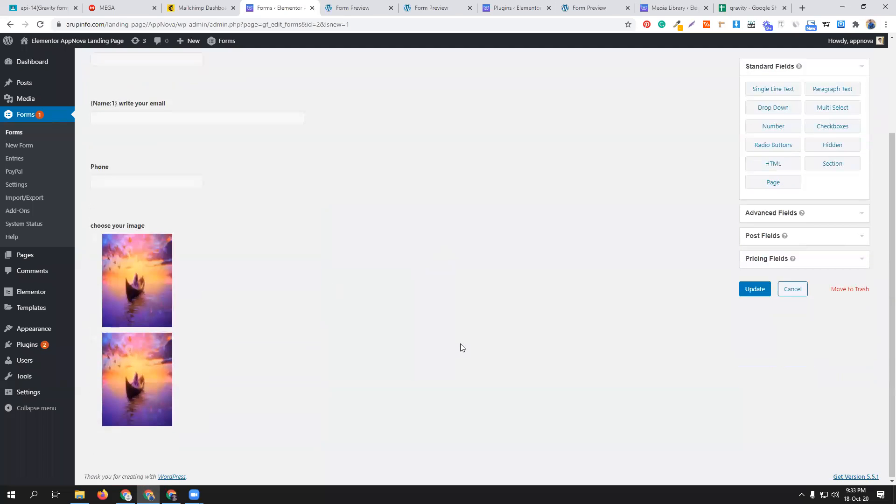
- Review the Email field's Live Population settings in the form editor, and collapse the field
scroll(461, 346, "up", 2)
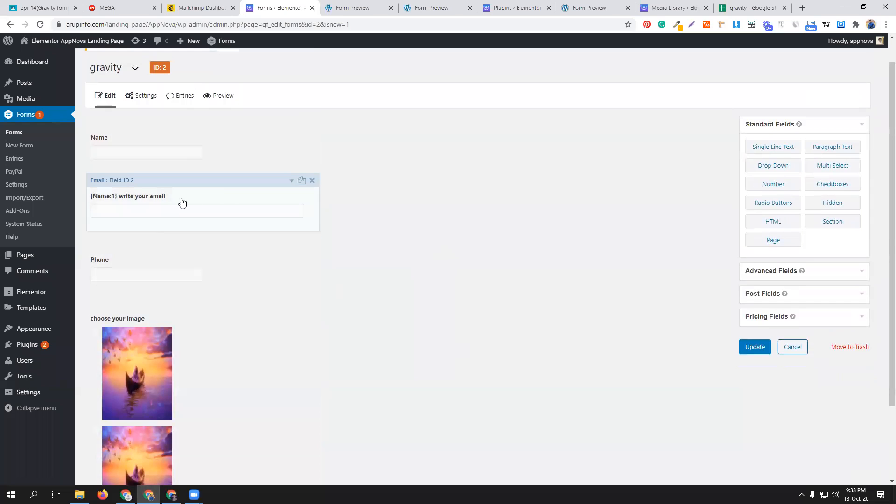
left_click(230, 188)
left_click(263, 241)
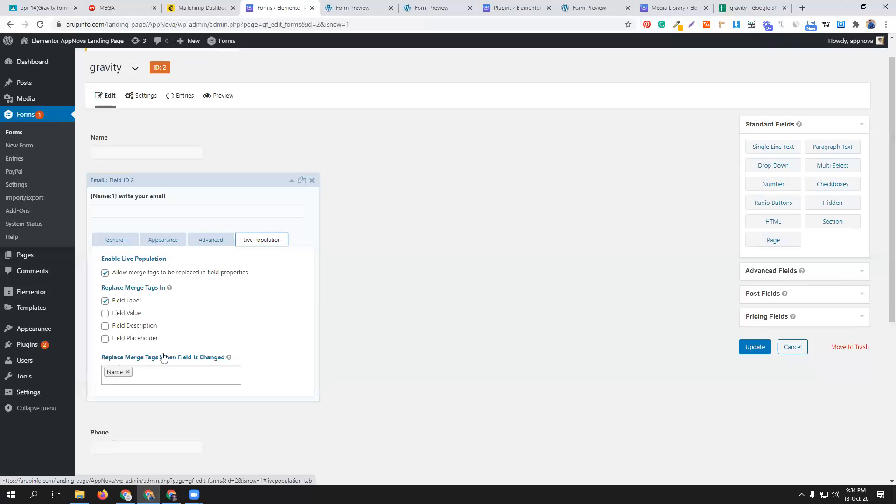
left_click(242, 184)
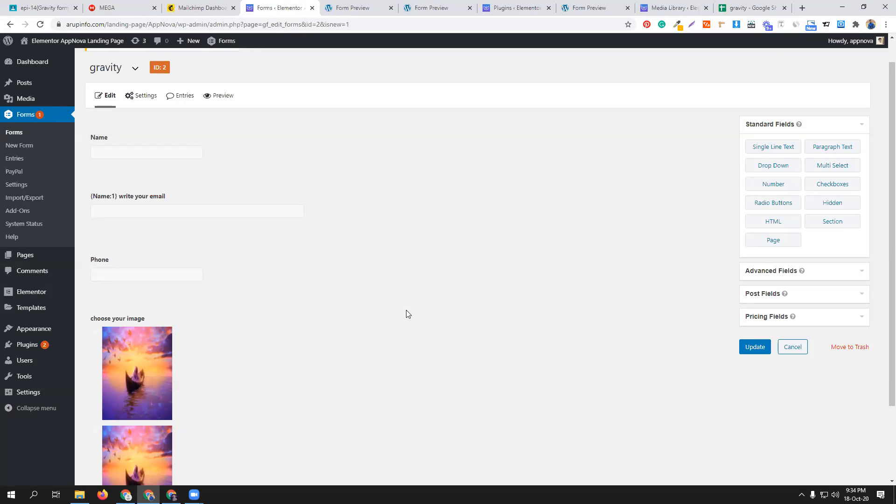
scroll(387, 285, "up", 1)
scroll(388, 285, "down", 2)
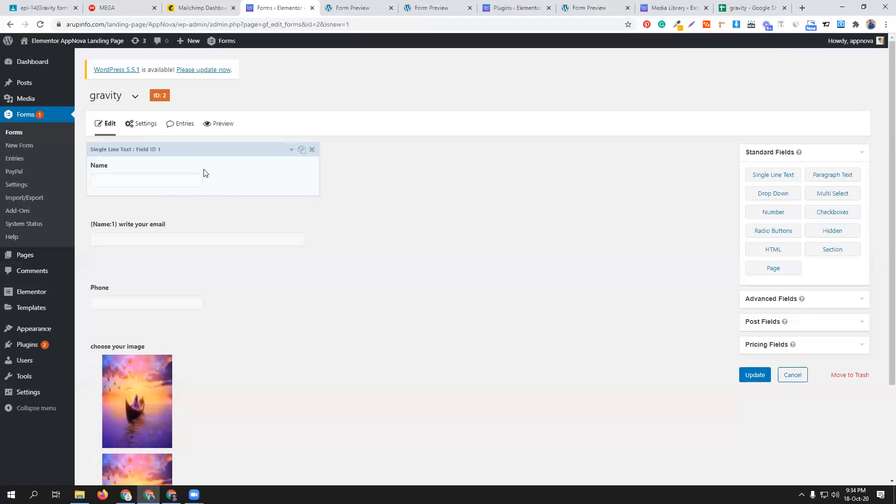
mouse_move(148, 125)
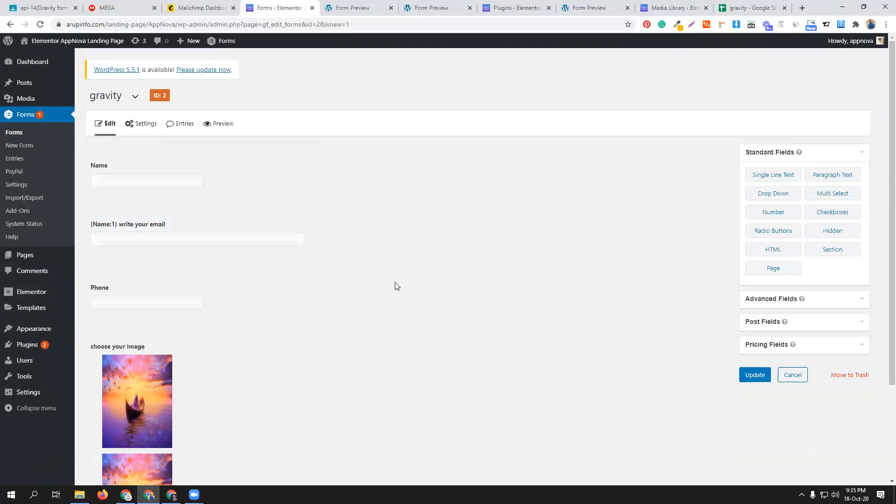
- Go to the WordPress Plugins page and start adding a new plugin
left_click(517, 8)
scroll(94, 103, "up", 2)
left_click(140, 116)
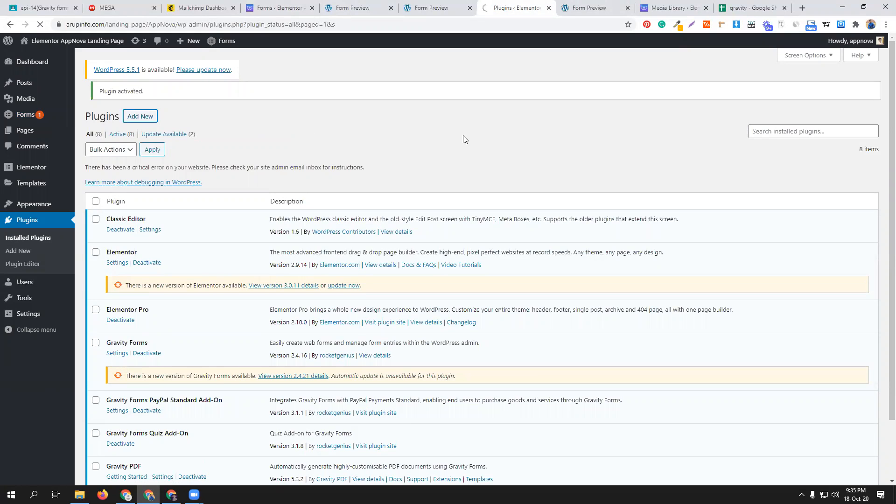
- Browse the Gravity Perks With 30 Perks Addons and CodeCanyon folders in the Gravity Form_ ALL share on MEGA
key("ctrl+2")
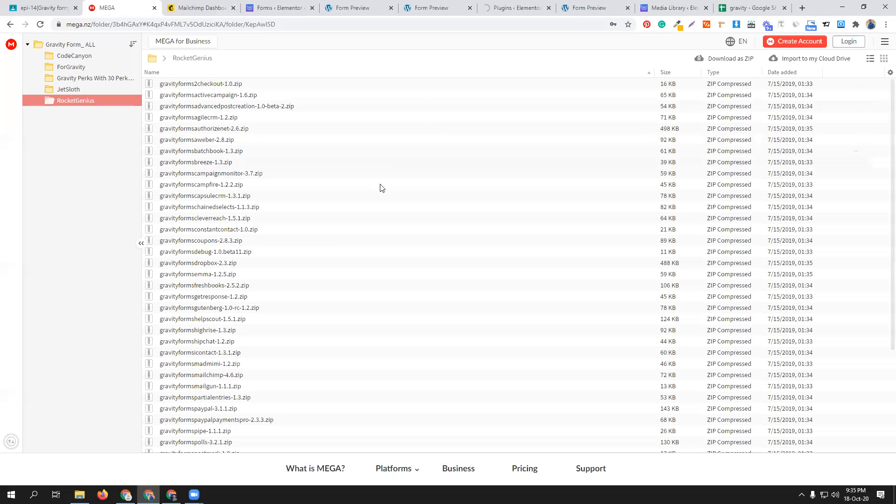
left_click(166, 62)
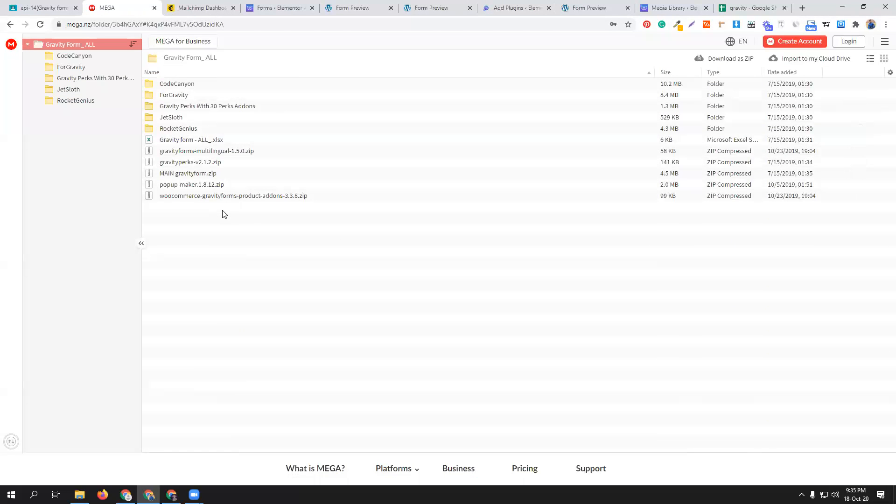
left_click(201, 110)
double_click(201, 110)
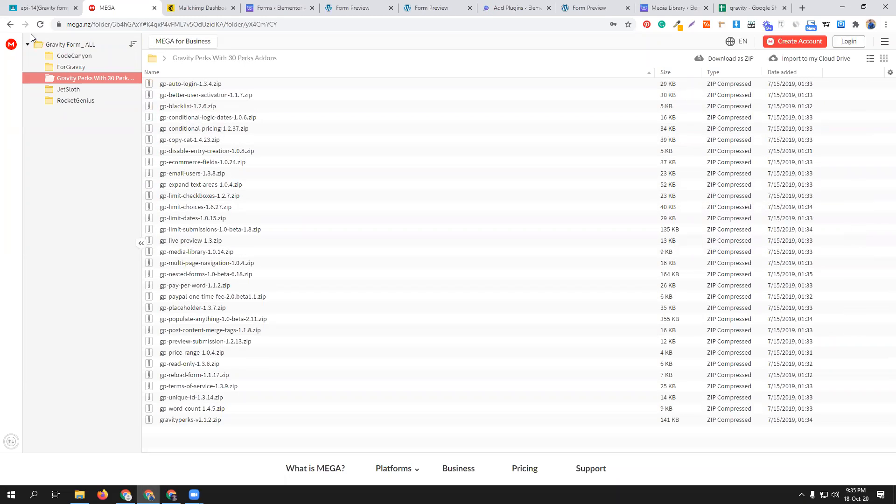
left_click(84, 57)
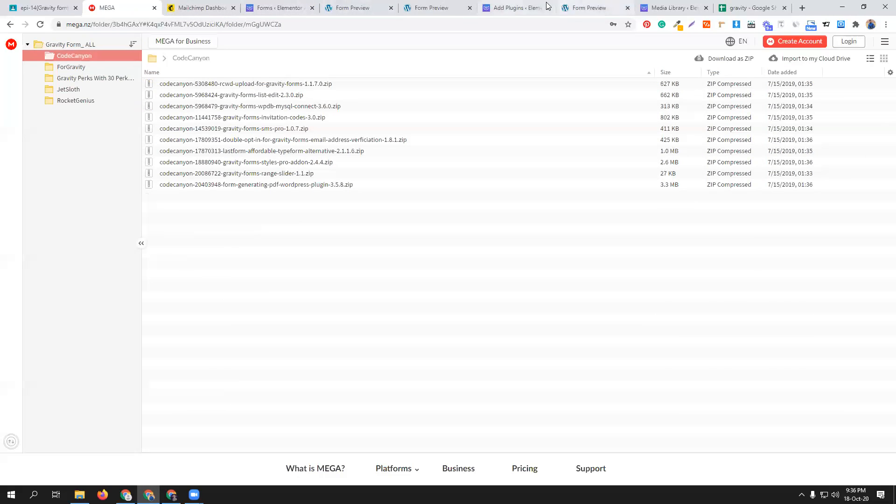
- Try to install the plugin archive codecanyon-18880940-gravity-forms-styles-pro-addon-2.4.4 from the CodeCanyon folder in WordPress, and return to the plugin installer
left_click(296, 7)
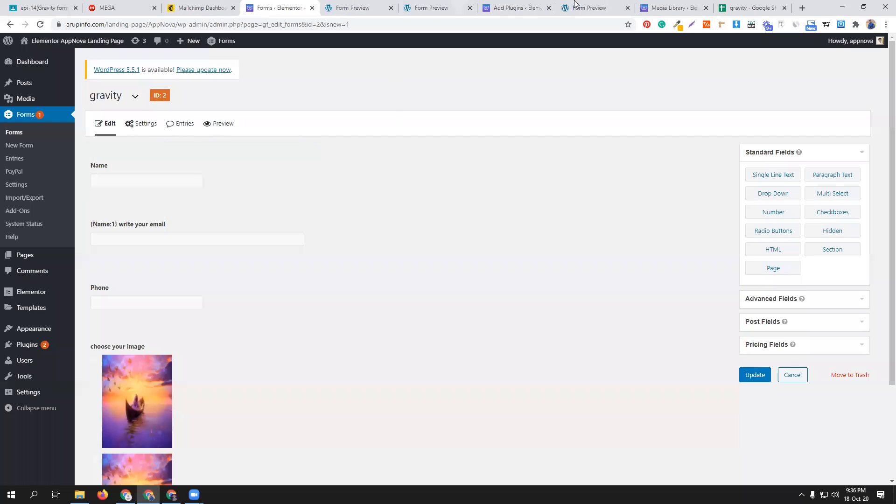
left_click(511, 8)
left_click(167, 100)
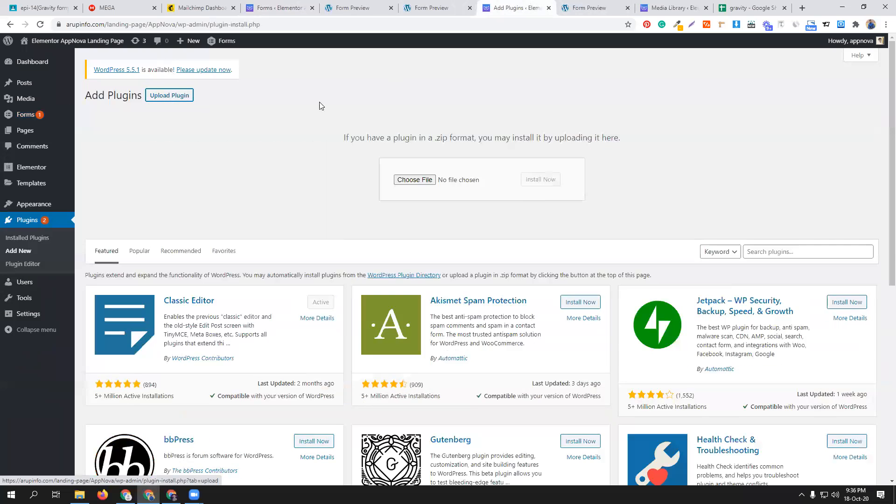
left_click(405, 183)
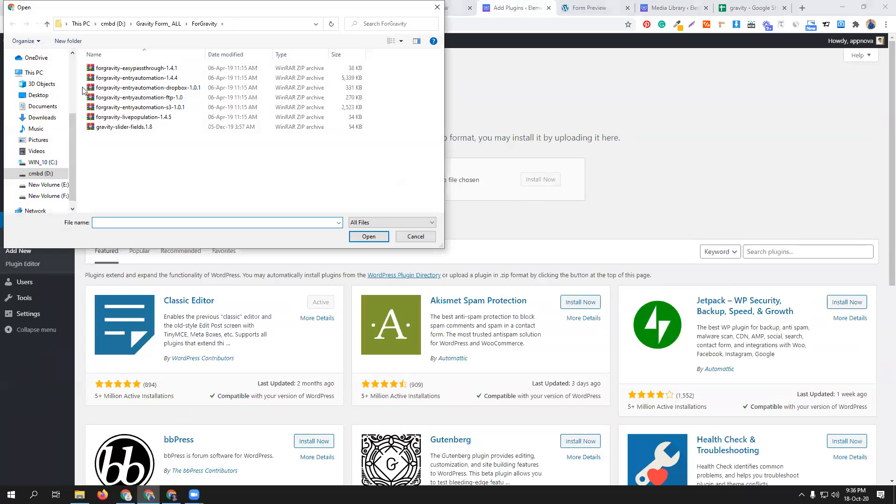
left_click(48, 27)
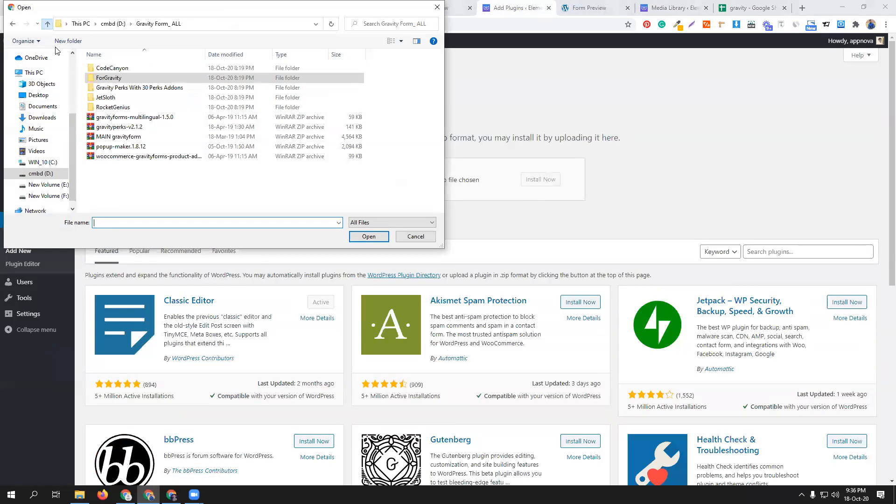
double_click(136, 68)
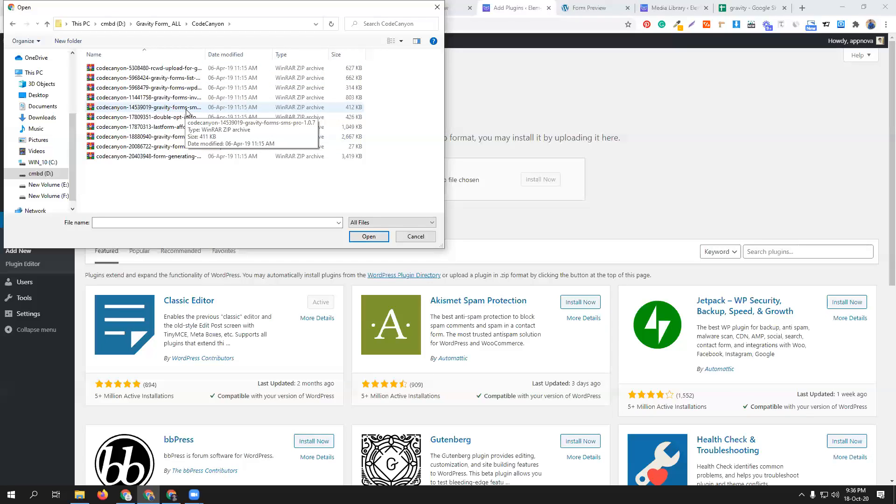
left_click(181, 138)
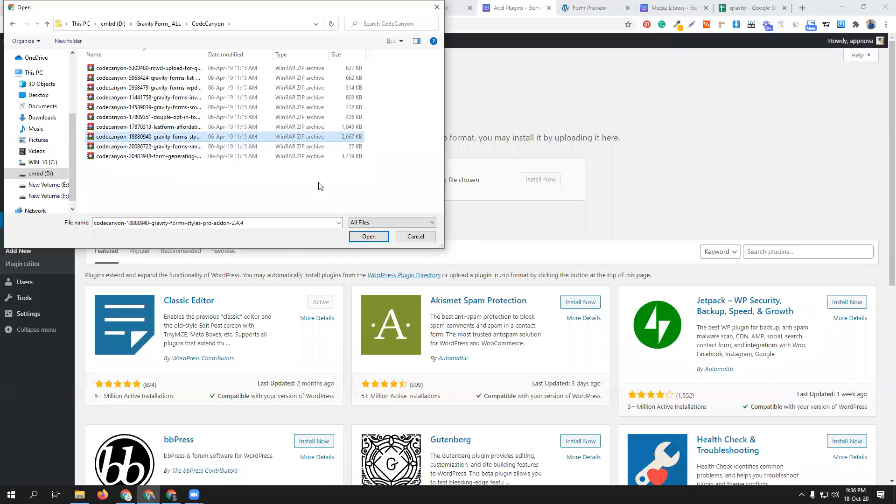
left_click(367, 237)
left_click(558, 180)
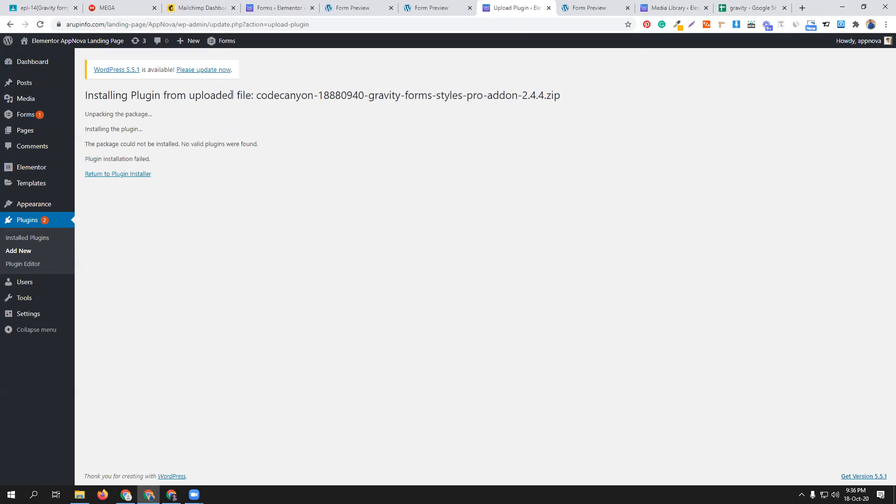
left_click(148, 175)
- In File Explorer, extract codecanyon-18880940-gravity-forms-styles-pro-addon-2.4.4 inside the CodeCanyon folder, and open the extracted GravityFormsStylesPro folder
left_click(79, 495)
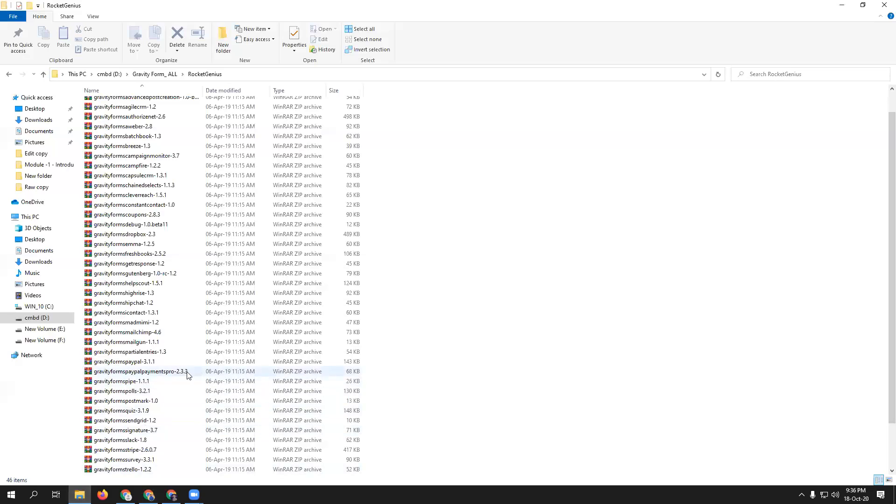
scroll(163, 415, "up", 1)
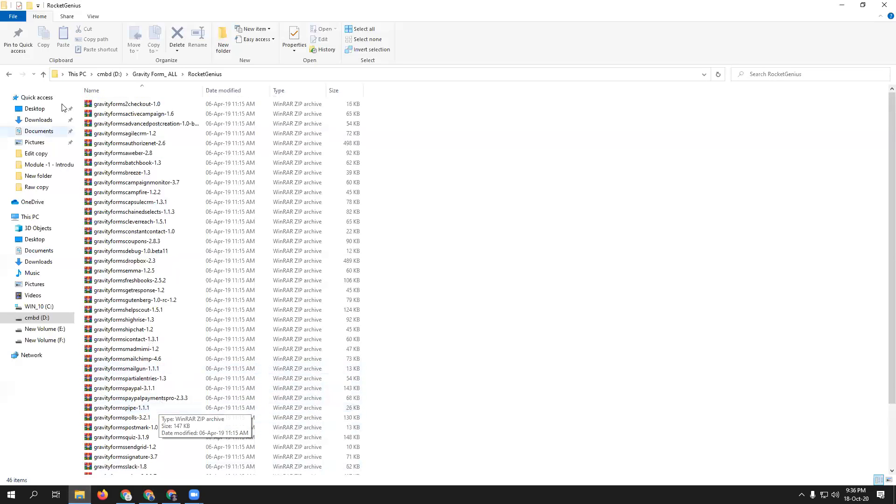
left_click(43, 73)
double_click(131, 108)
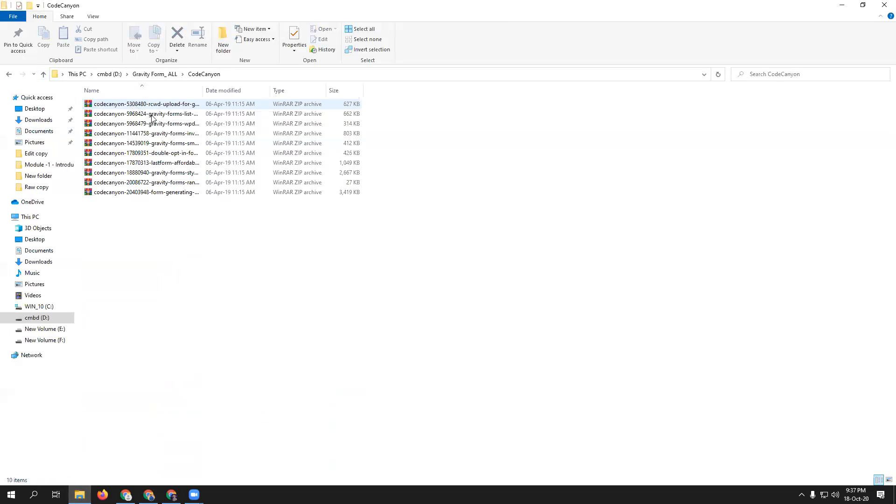
left_click(157, 176)
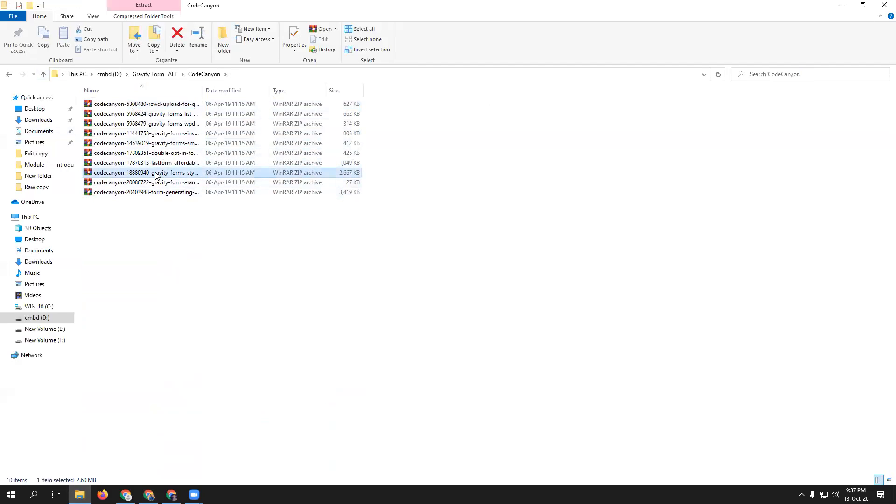
right_click(156, 175)
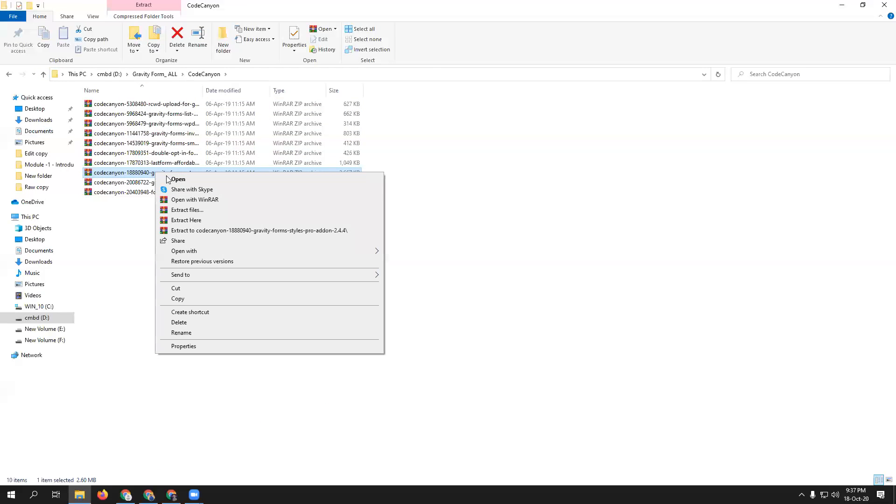
left_click(189, 221)
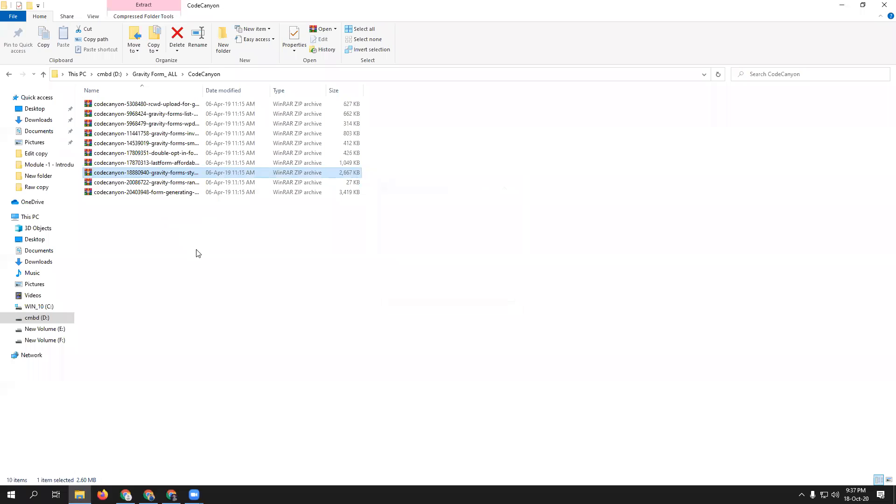
double_click(161, 103)
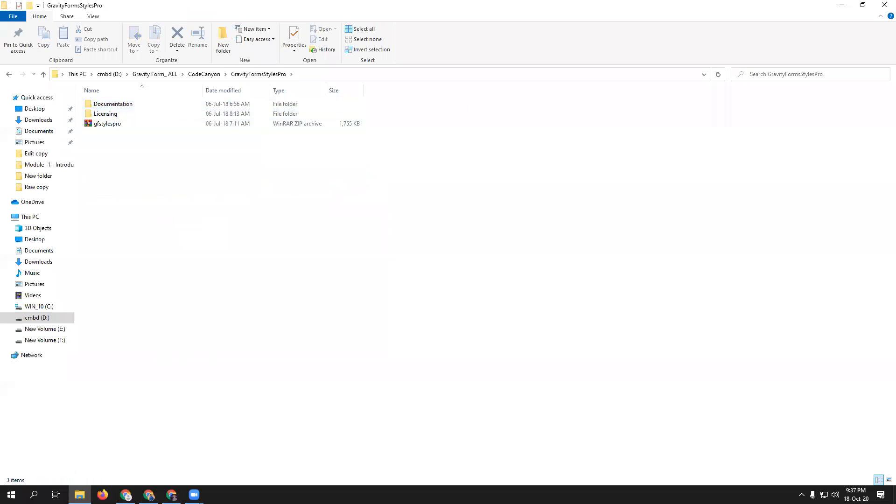
- Back in the WordPress plugin installer, upload and install gfstylespro.zip from the GravityFormsStylesPro folder, and activate the plugin
left_click(149, 495)
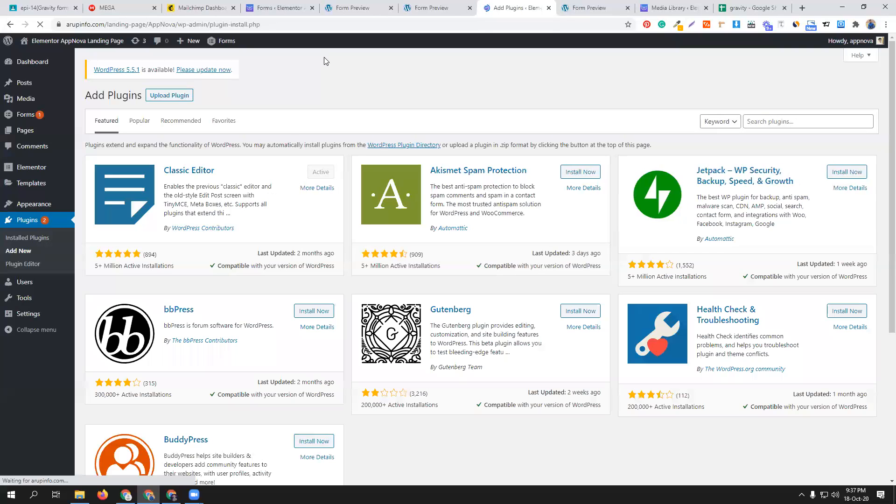
left_click(183, 100)
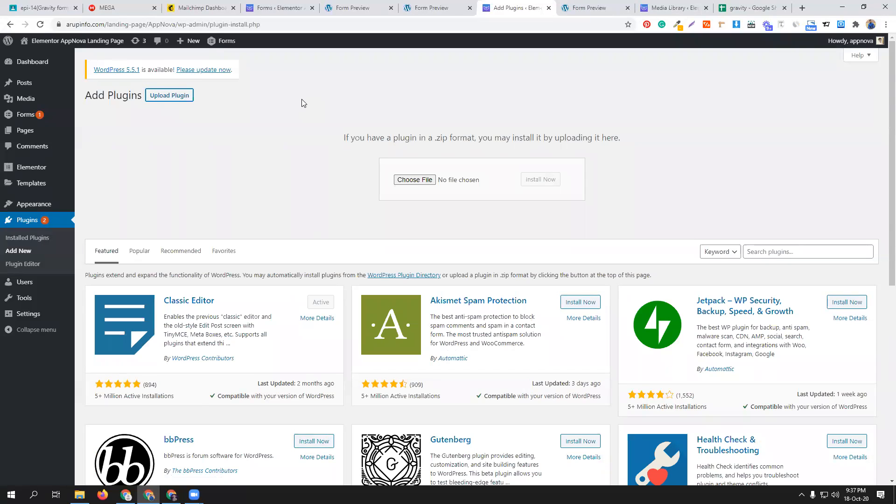
left_click(399, 181)
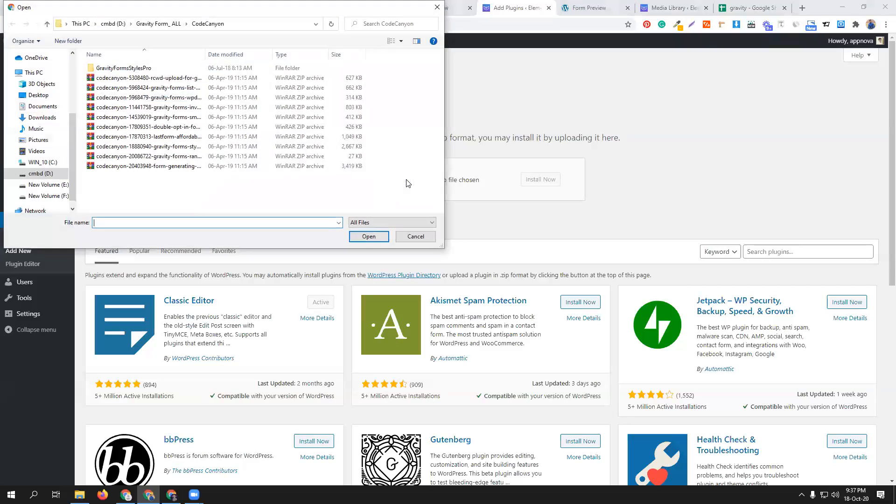
double_click(131, 68)
left_click(134, 90)
left_click(368, 236)
left_click(541, 180)
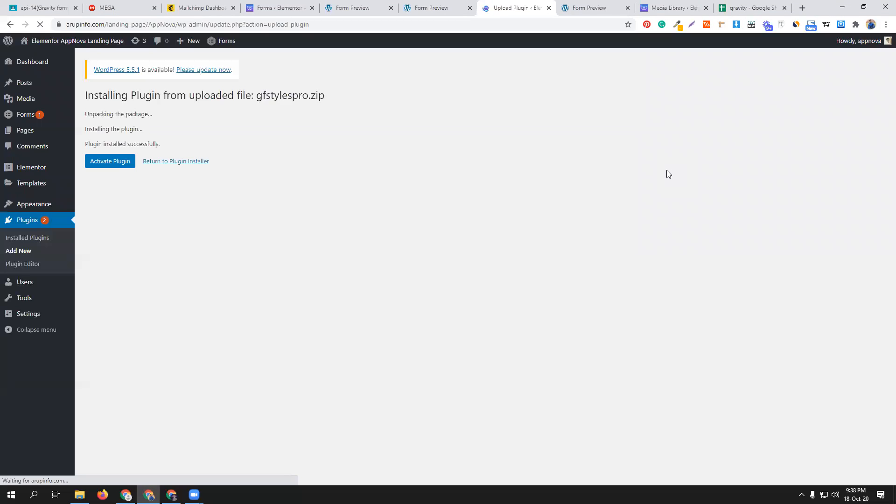
left_click(104, 165)
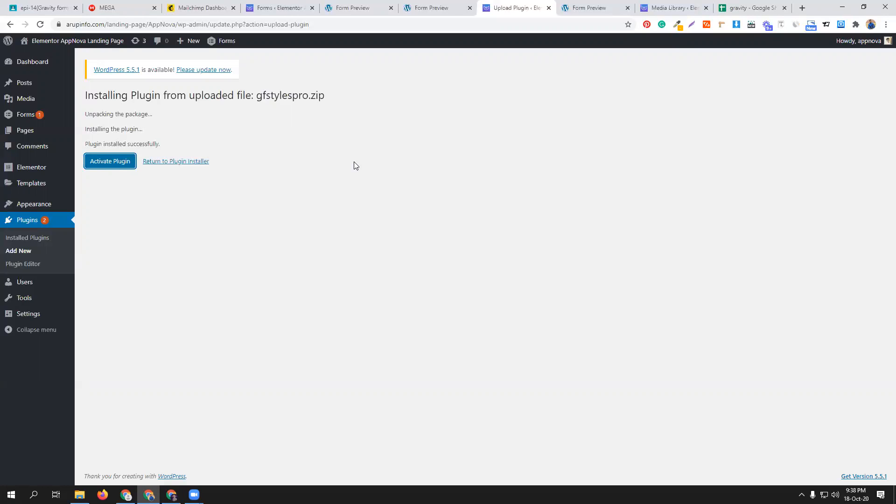
left_click(113, 167)
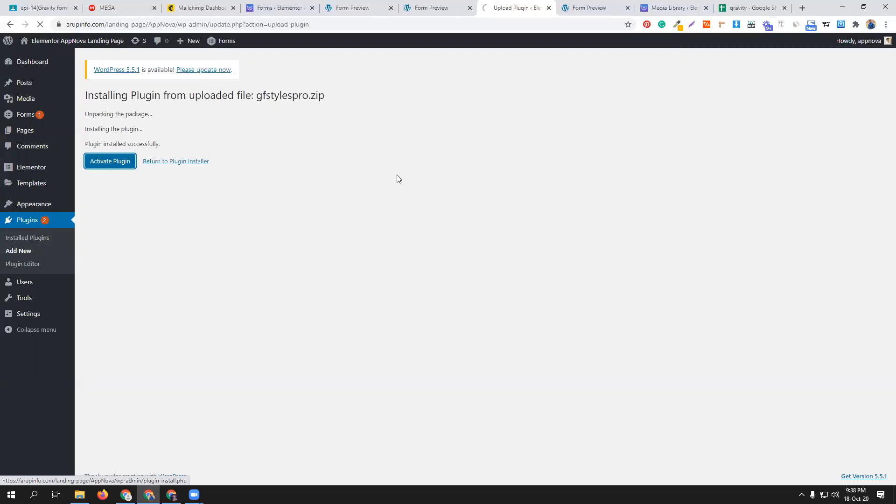
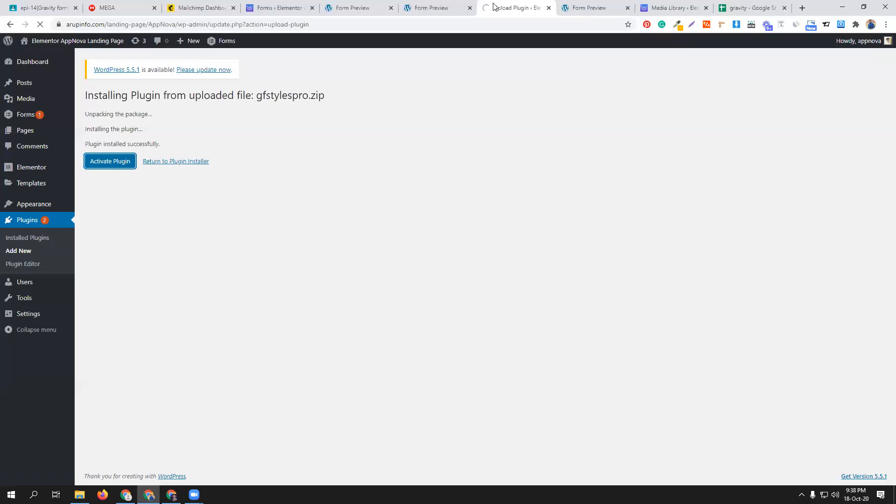
- Close the Media Library tab, the gravity Google Sheets tab and the surplus Form Preview tabs, keeping the plugin page open
left_click(706, 8)
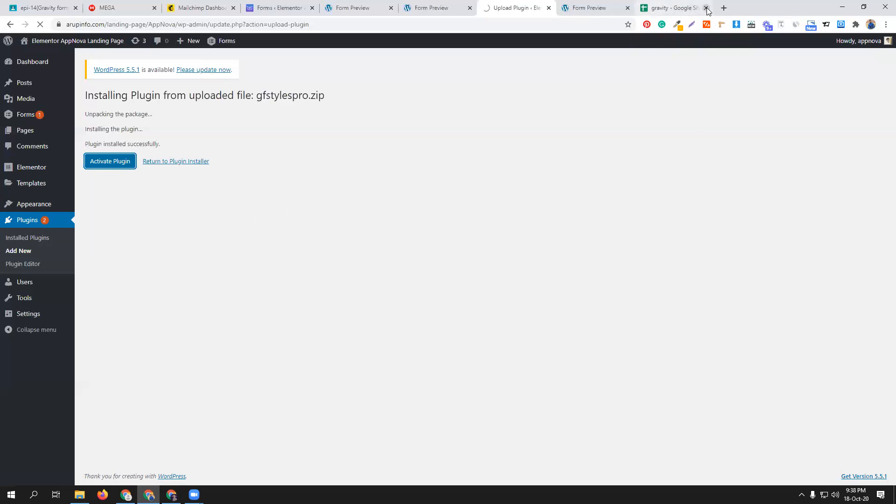
left_click(706, 8)
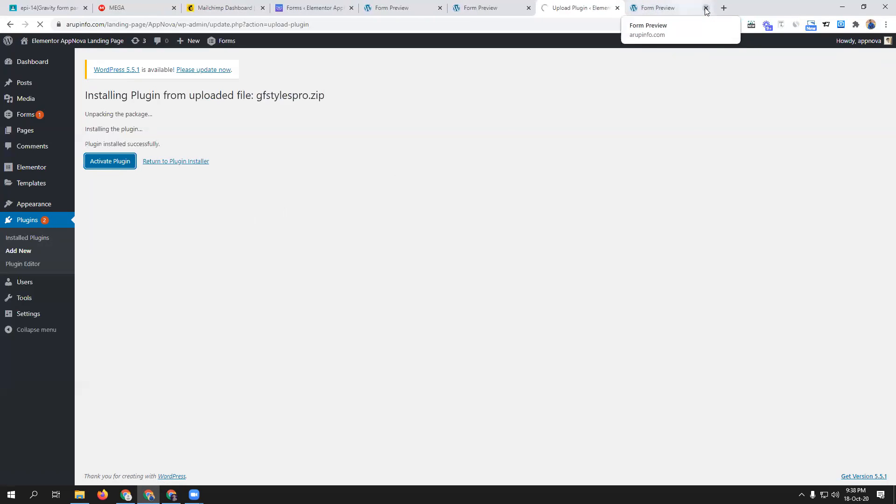
left_click(706, 8)
left_click(605, 8)
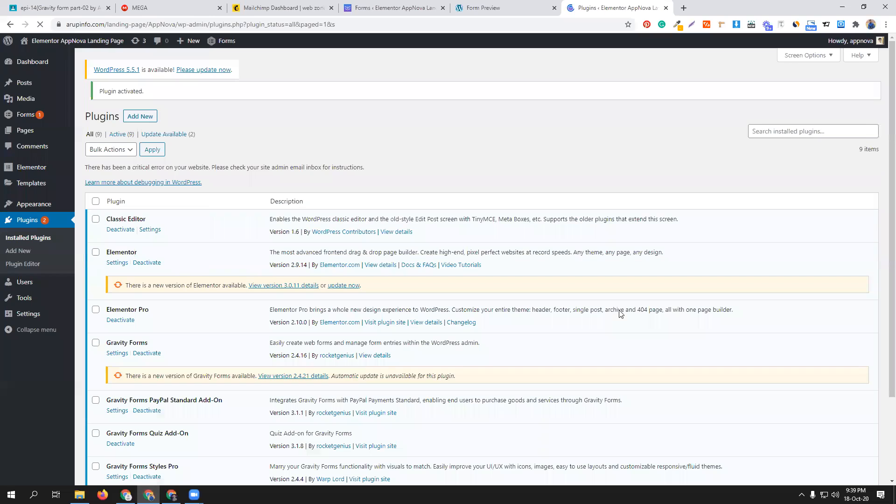
- Reload the gravity form editor, open Styles Pro in a separate browser tab, close the remaining form preview, and open Styles Pro Settings
left_click(421, 8)
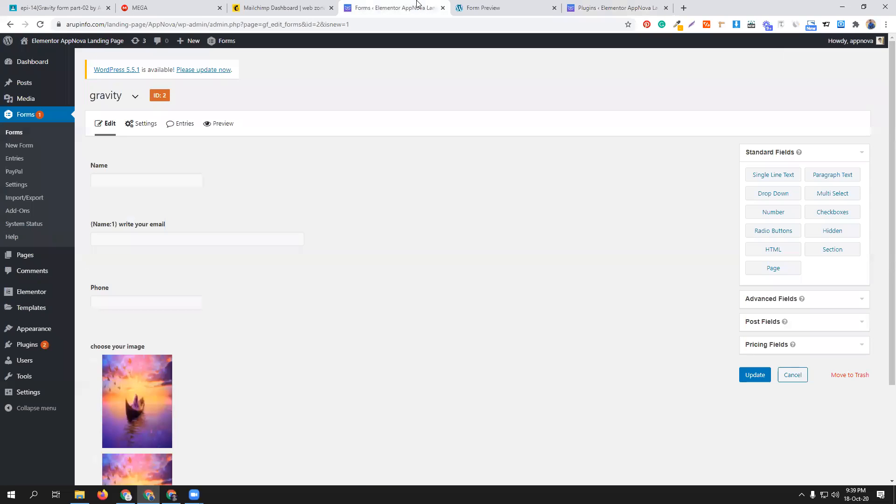
left_click(41, 25)
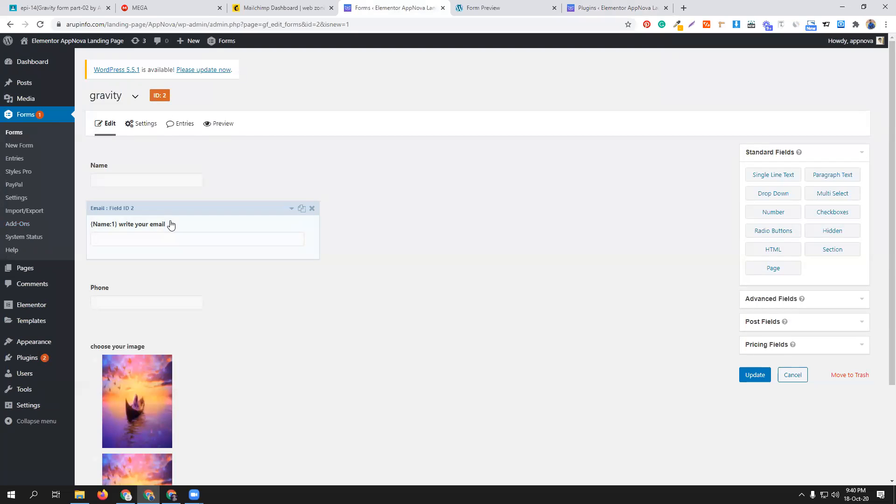
middle_click(23, 176)
left_click(606, 10)
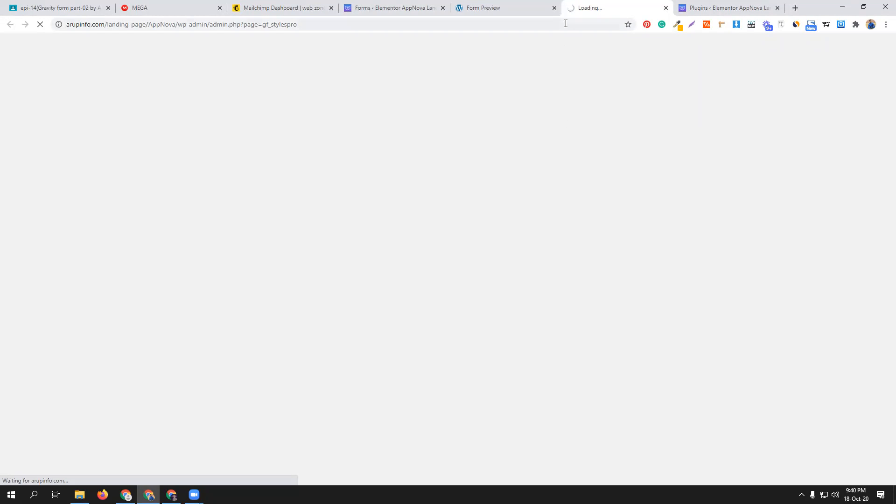
left_click(555, 8)
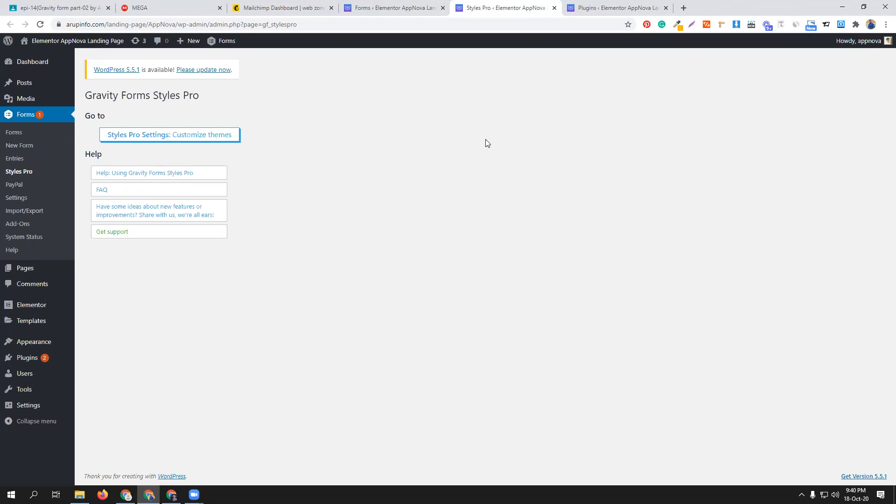
left_click(232, 139)
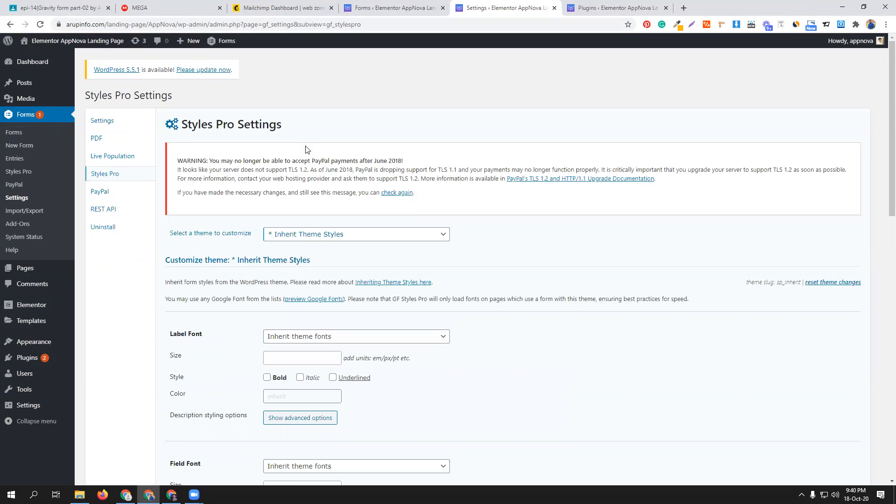
- Choose Classy Glassy as the theme to customize in Styles Pro Settings, and glance back at the gravity form
left_click(396, 239)
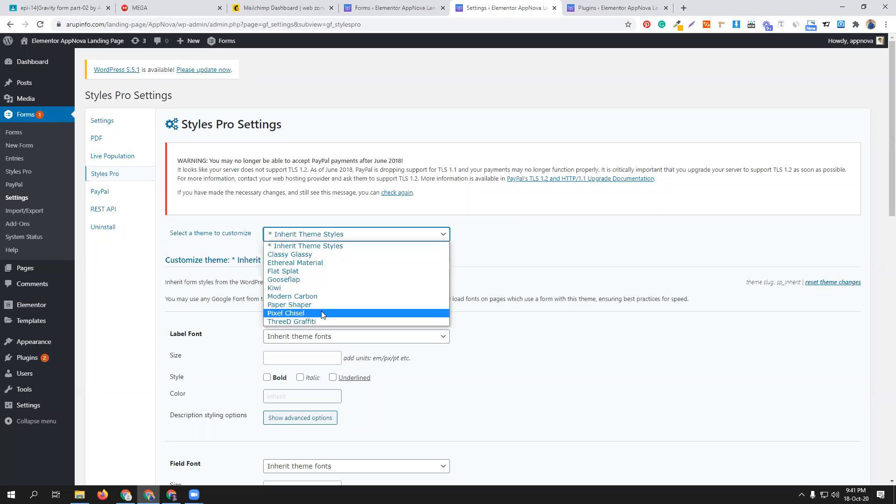
left_click(333, 254)
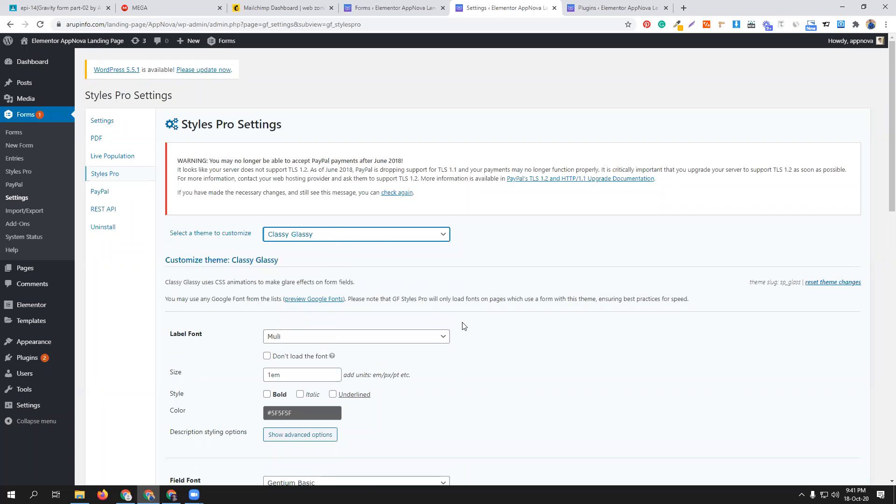
scroll(462, 317, "down", 1)
left_click(418, 6)
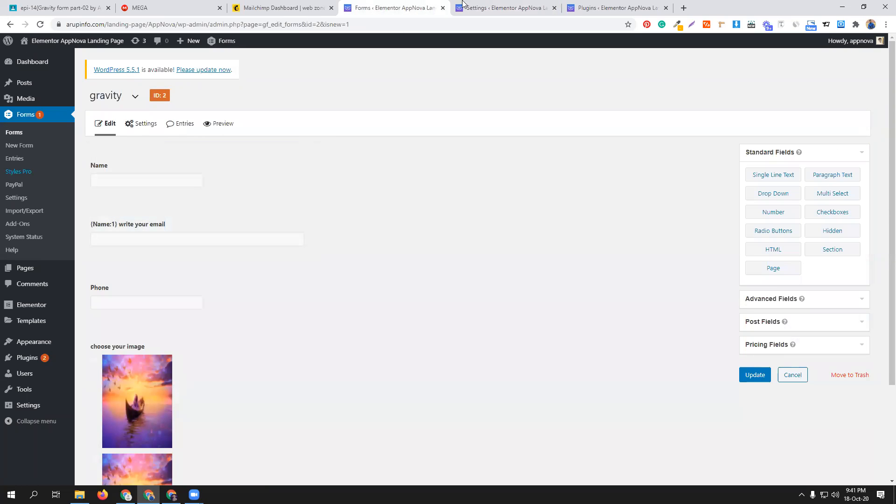
left_click(500, 7)
- Set the Classy Glassy theme's label font to Arvo and make the label style bold
left_click(328, 293)
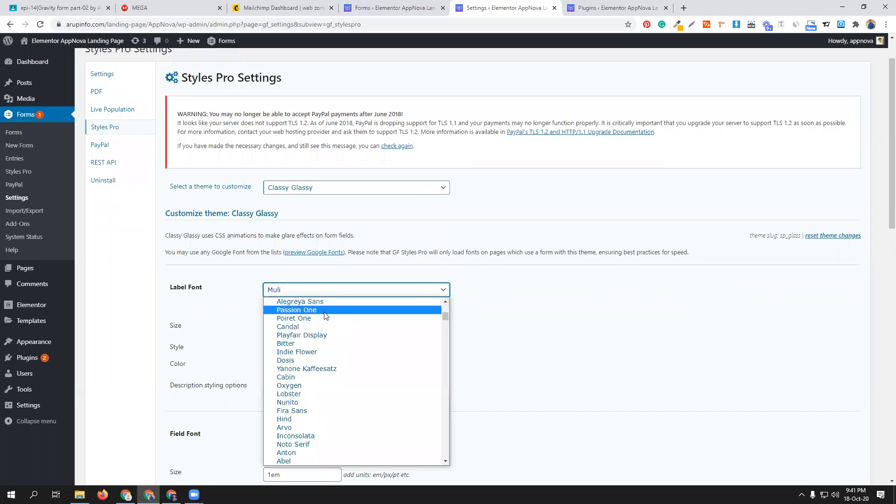
left_click(310, 427)
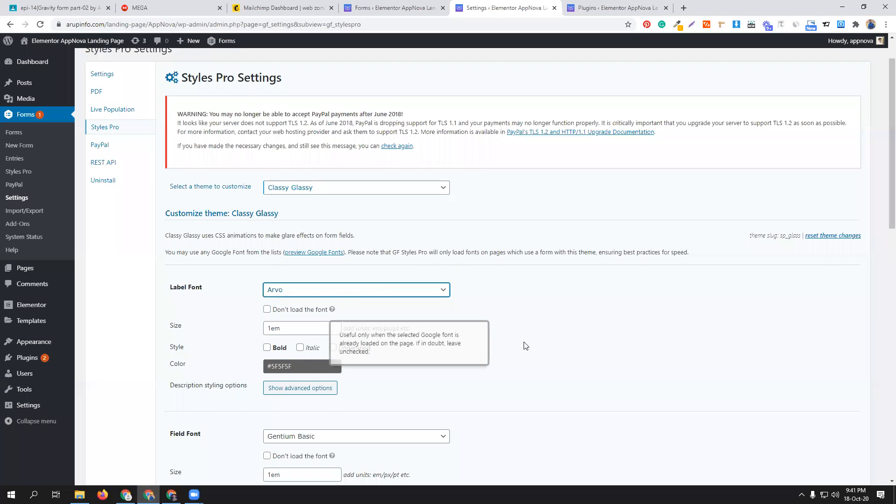
scroll(454, 340, "down", 1)
left_click(266, 301)
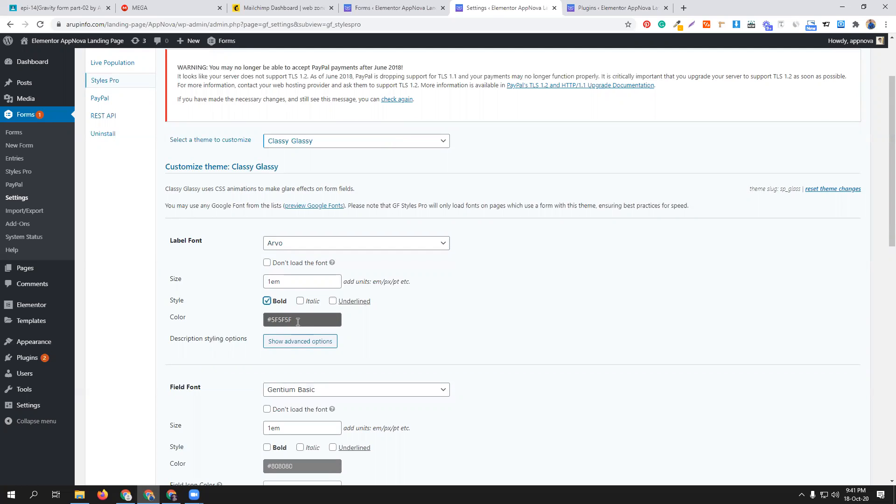
- Set the Default Theme under Universal Settings to Classy Glassy, review the theme options, and update all settings
scroll(419, 317, "down", 2)
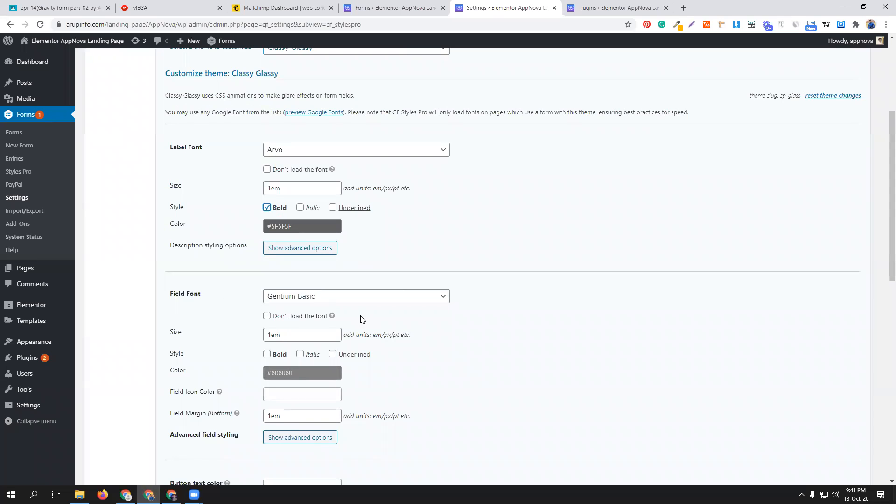
scroll(552, 325, "down", 3)
scroll(553, 326, "down", 2)
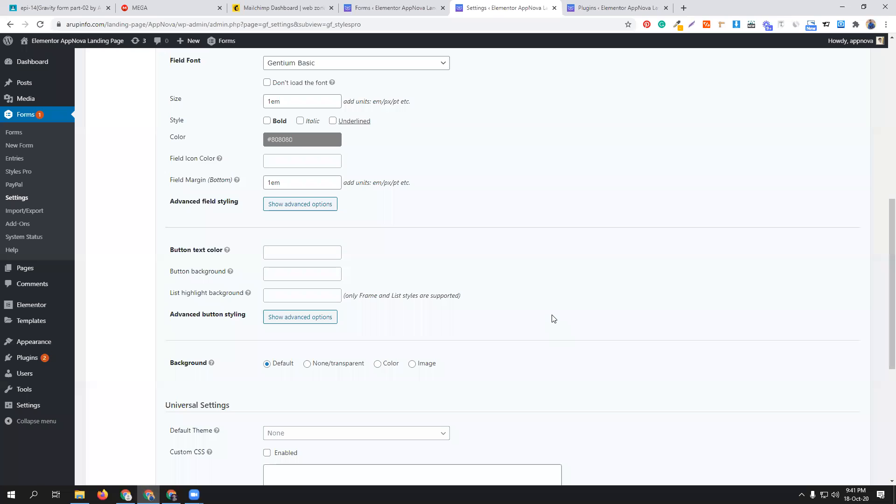
scroll(553, 319, "down", 3)
scroll(552, 314, "down", 1)
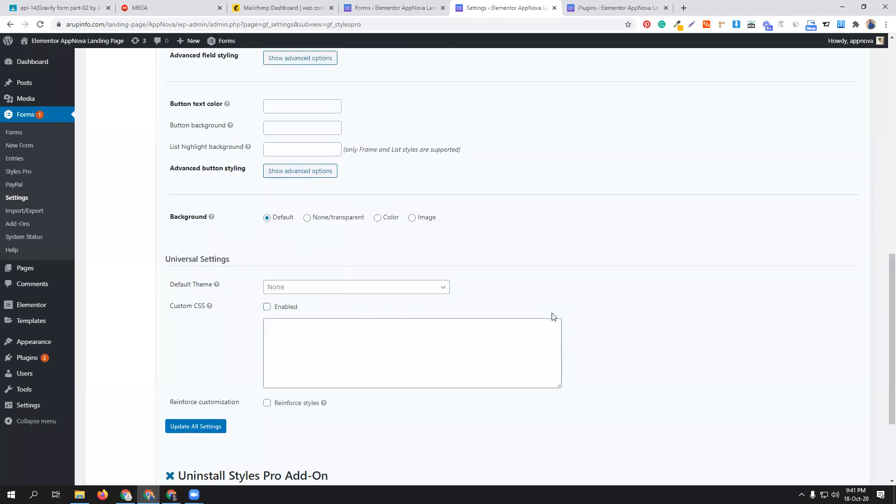
left_click(352, 249)
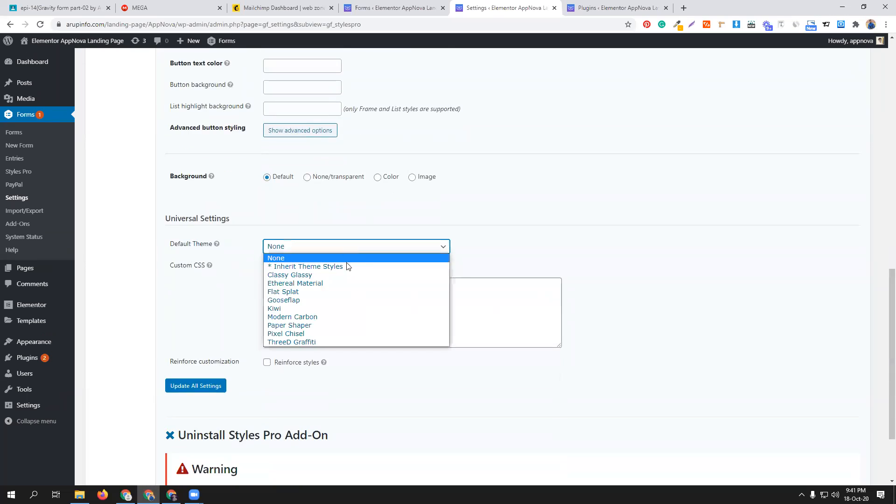
left_click(342, 275)
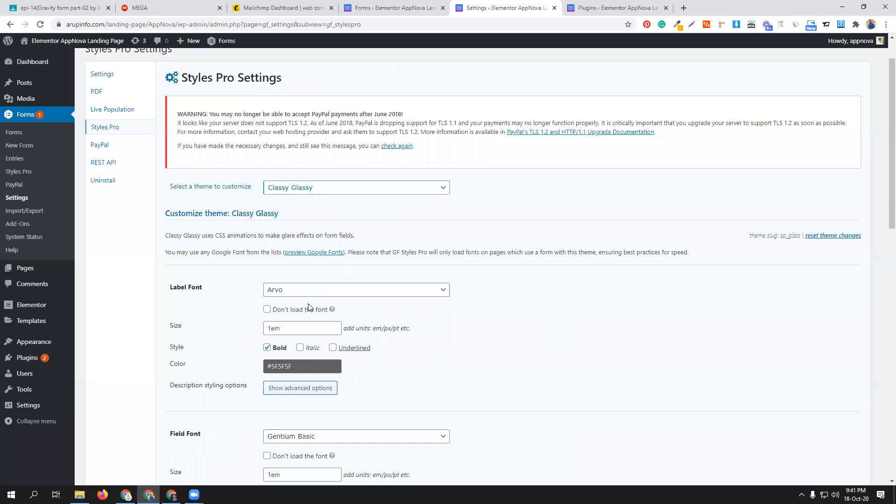
scroll(497, 385, "down", 5)
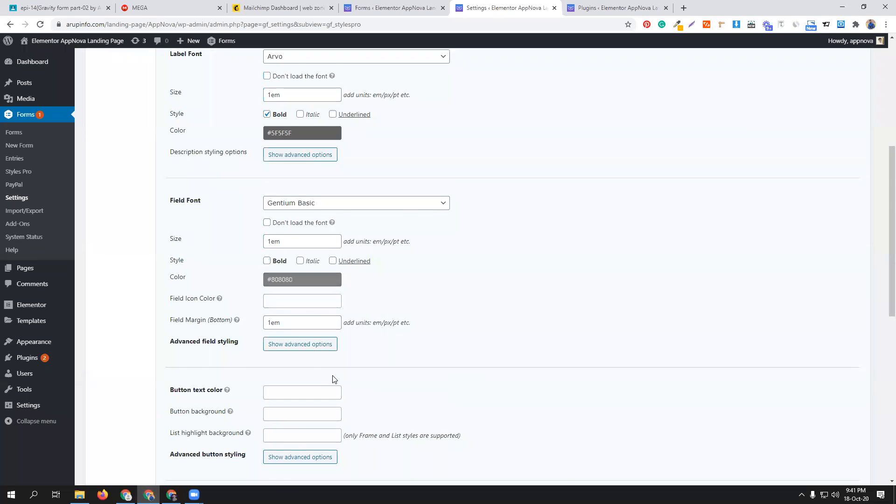
scroll(331, 376, "down", 5)
scroll(326, 368, "down", 3)
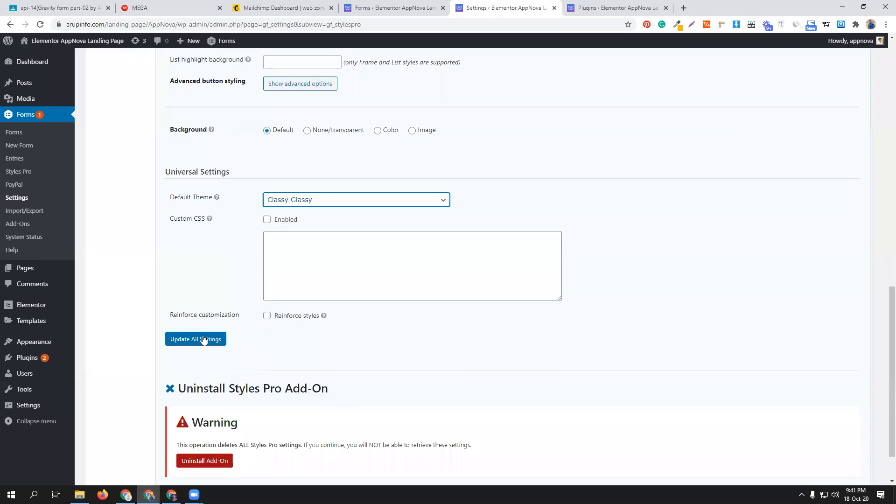
left_click(203, 339)
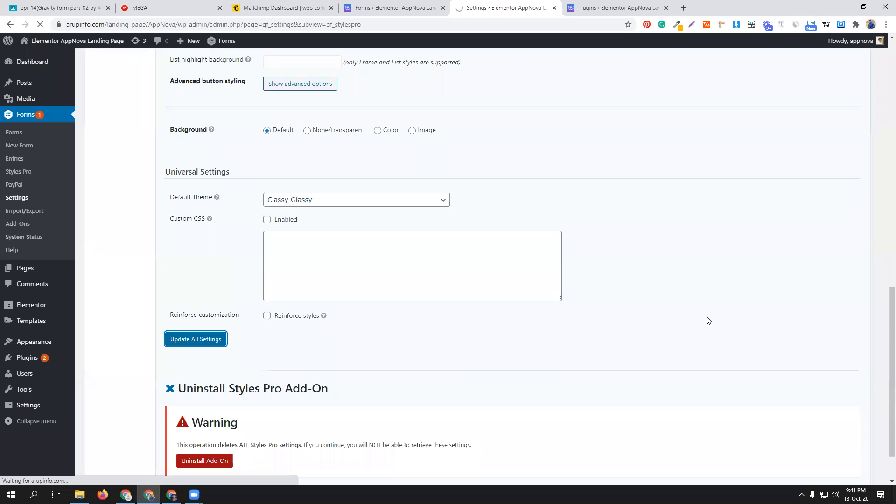
scroll(708, 321, "up", 7)
scroll(708, 320, "up", 6)
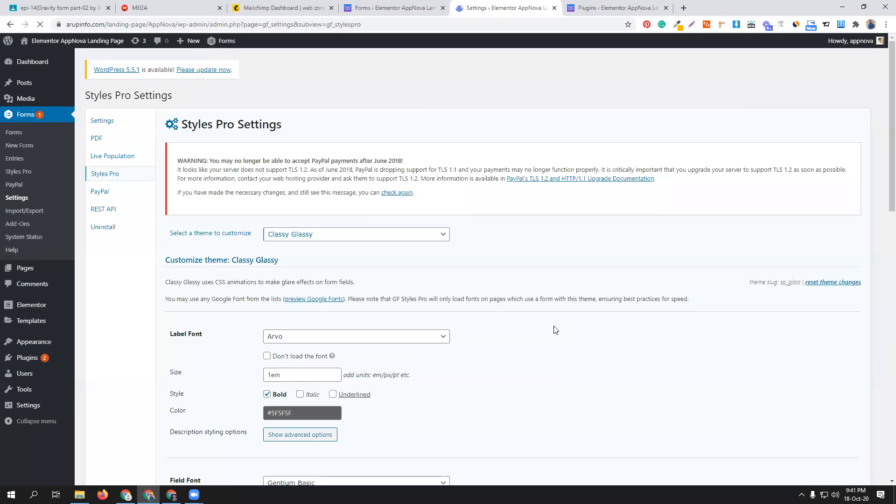
- Open the gravity form's own Styles Pro settings, checking the global theme settings while the page loads
left_click(425, 3)
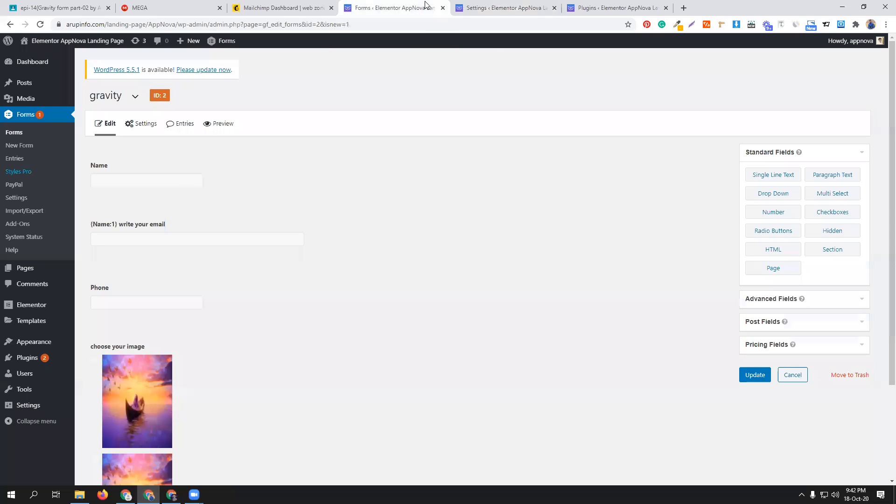
mouse_move(143, 123)
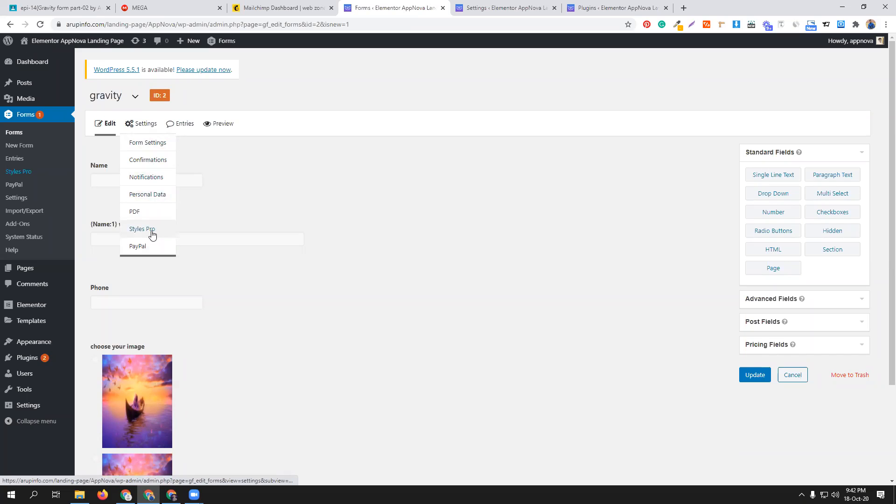
left_click(152, 234)
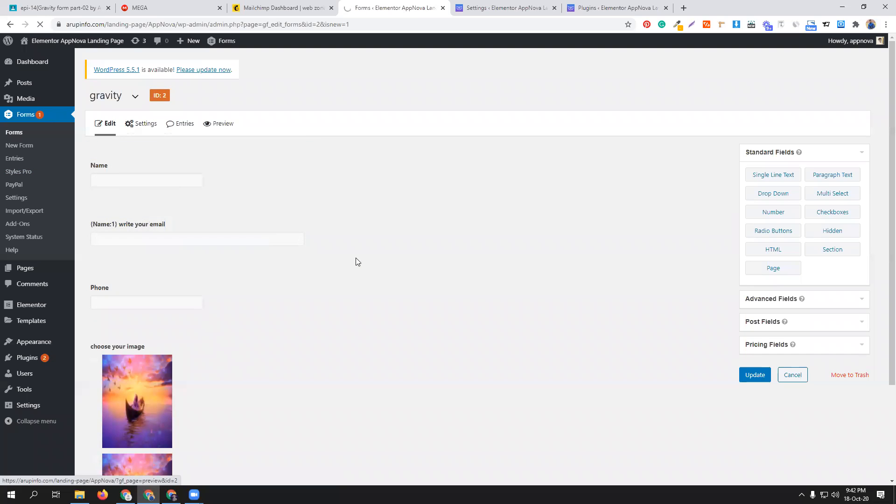
left_click(507, 7)
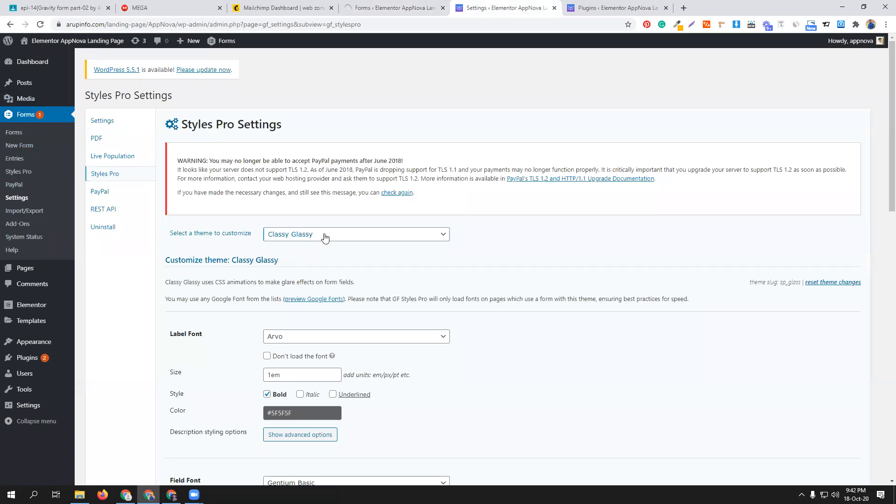
key("ctrl+shift+Tab")
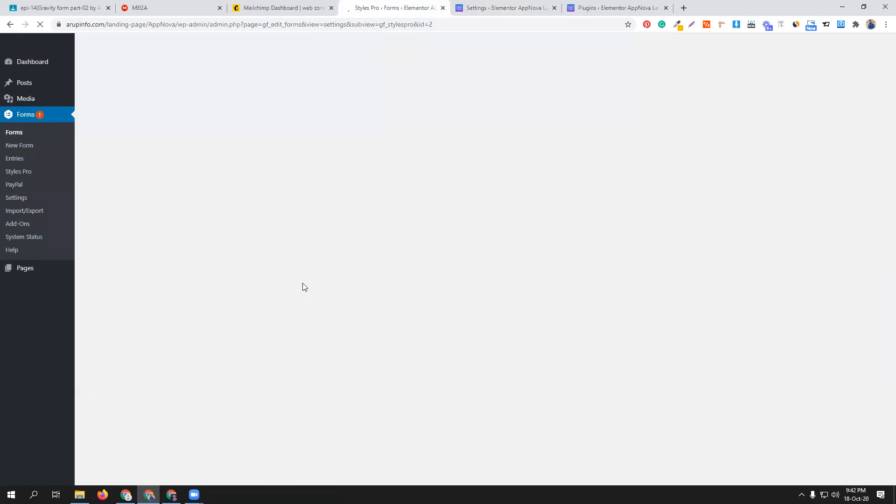
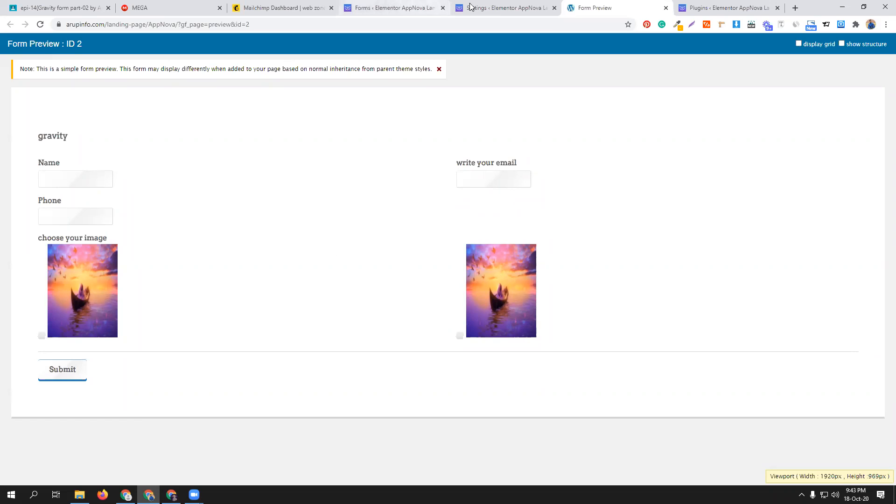
- Return to the gravity form editor and open the Name field's Appearance settings down to the Styles Pro options
left_click(501, 8)
left_click(379, 7)
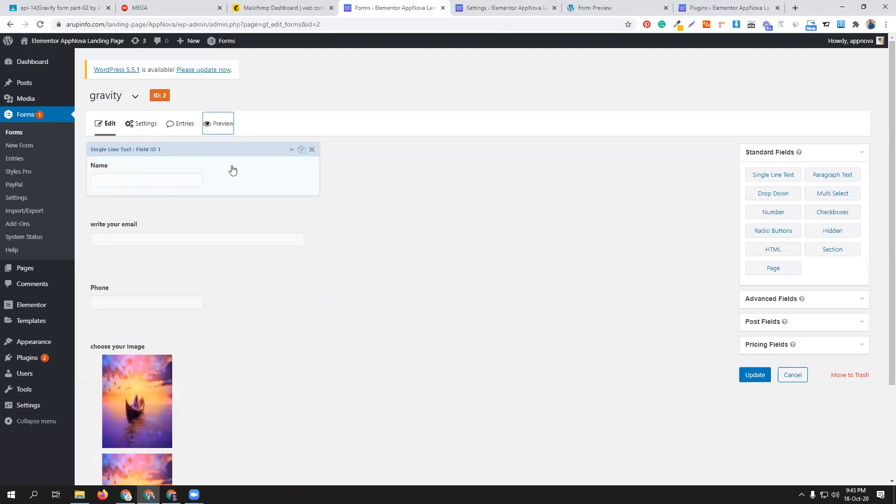
left_click(291, 150)
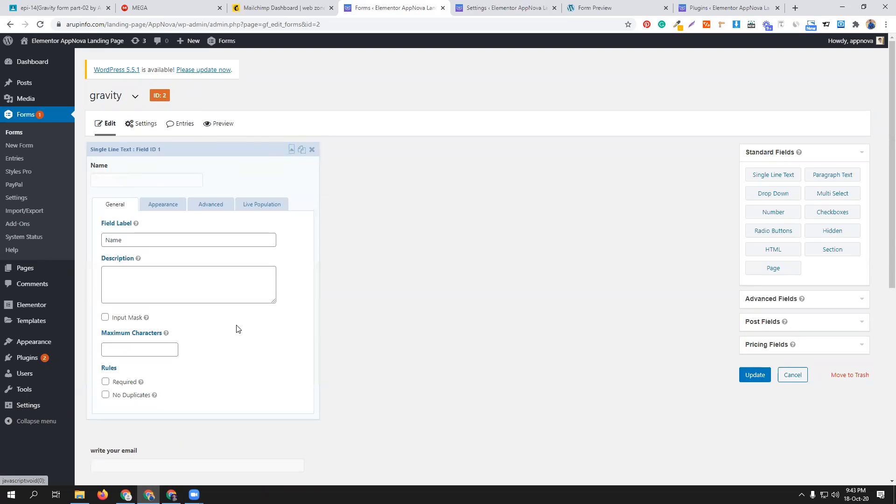
left_click(160, 206)
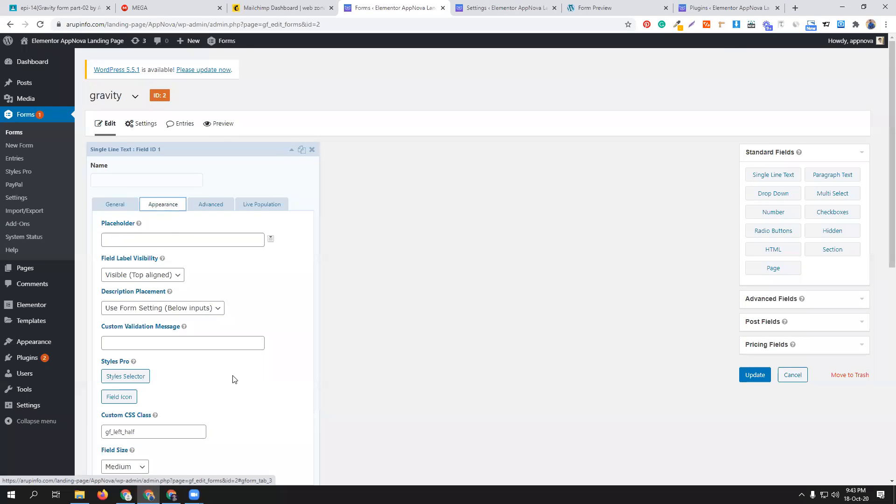
scroll(232, 376, "down", 2)
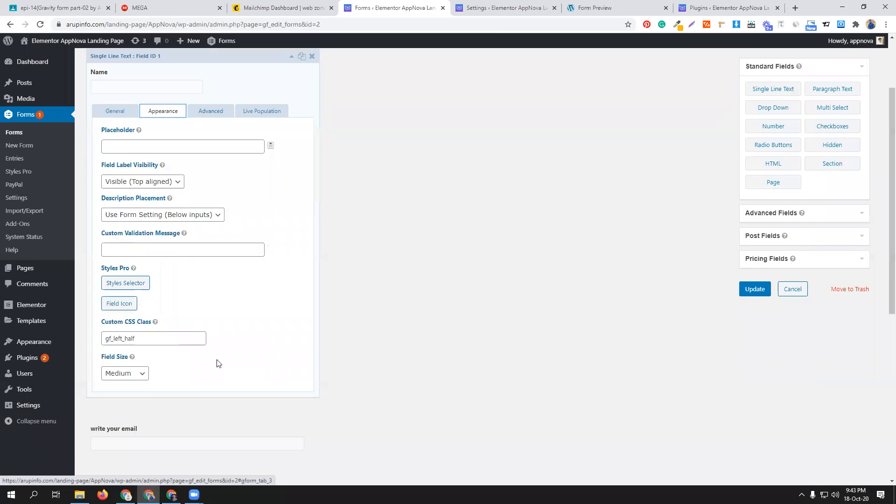
left_click(122, 304)
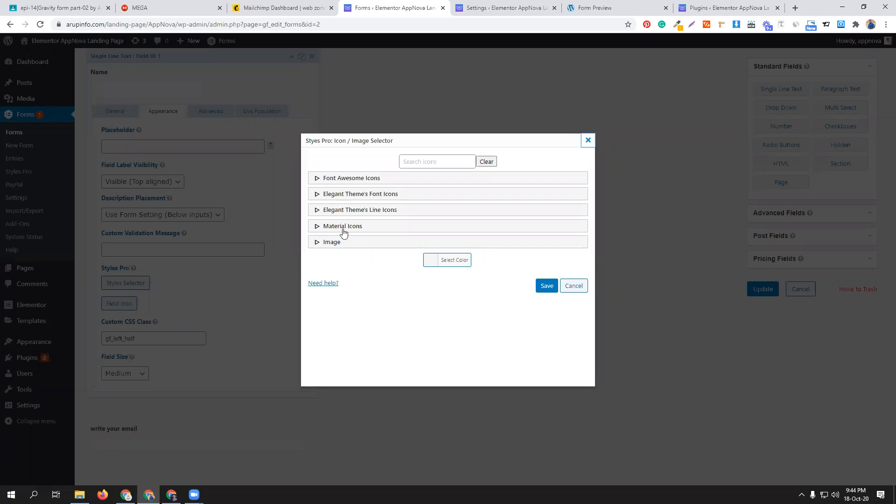
left_click(331, 179)
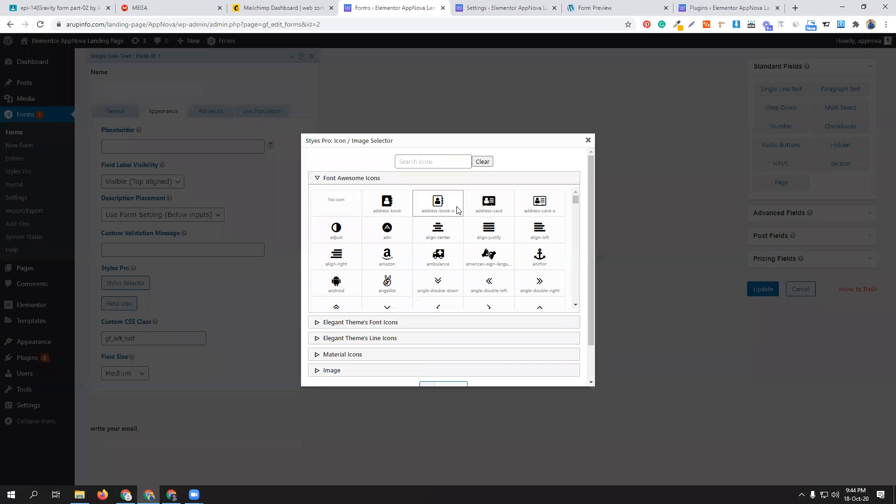
scroll(485, 255, "down", 1)
scroll(486, 255, "down", 2)
scroll(486, 252, "up", 3)
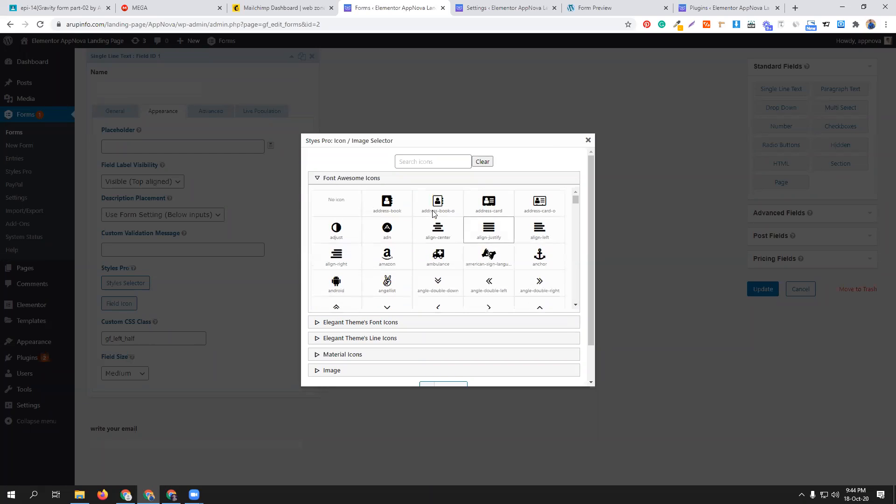
left_click(427, 160)
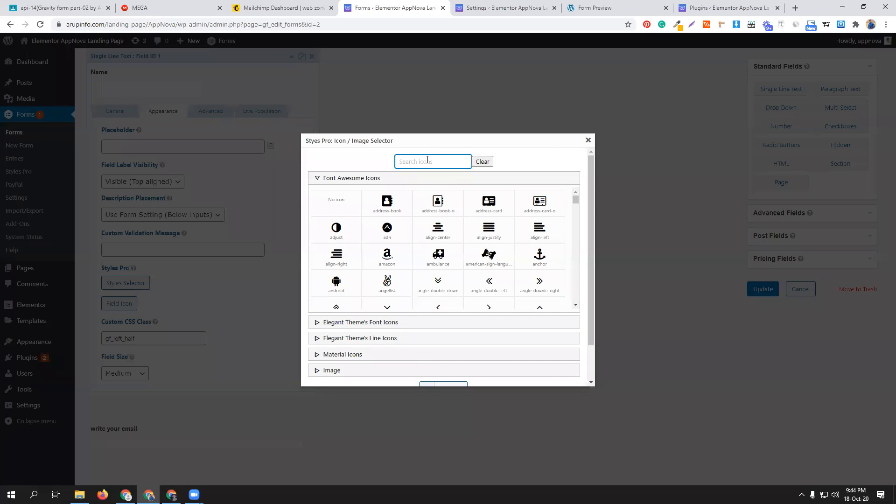
type("man")
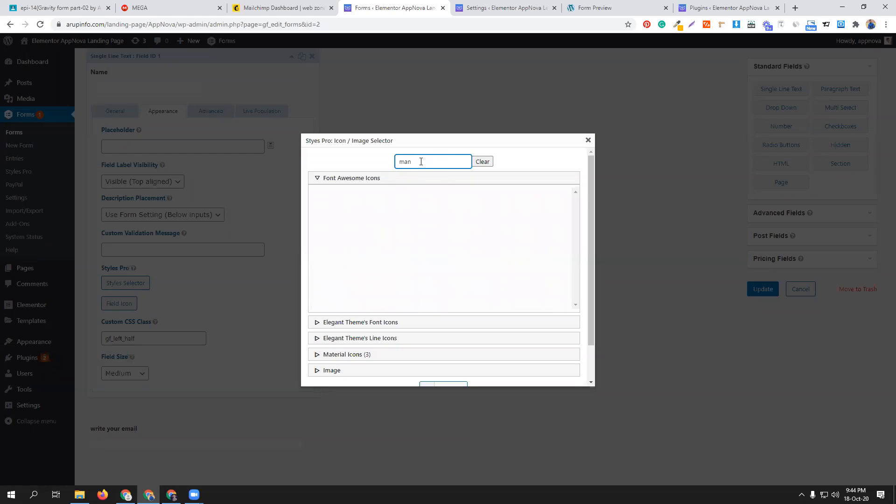
scroll(435, 205, "down", 2)
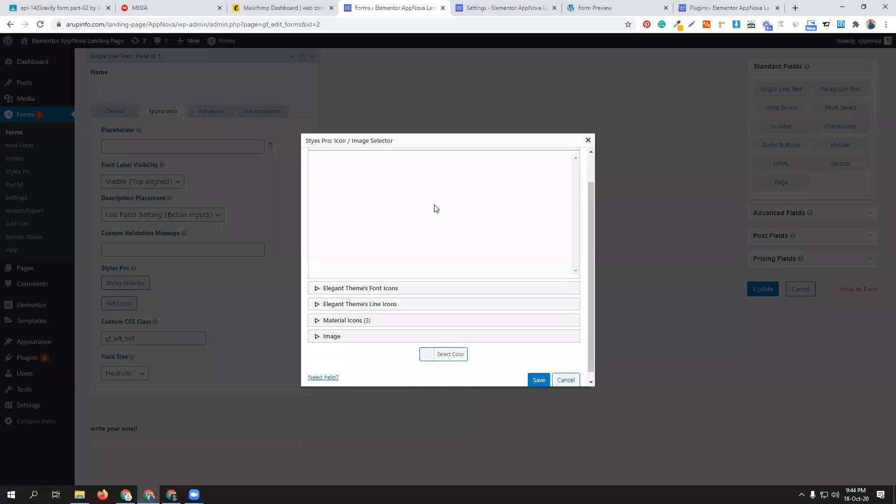
scroll(435, 202, "up", 2)
double_click(434, 163)
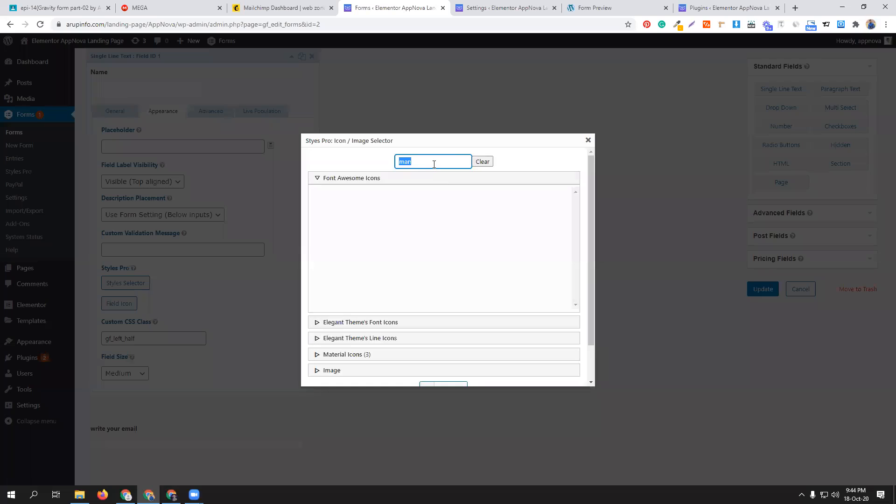
type("peo")
key("BackSpace")
key("BackSpace")
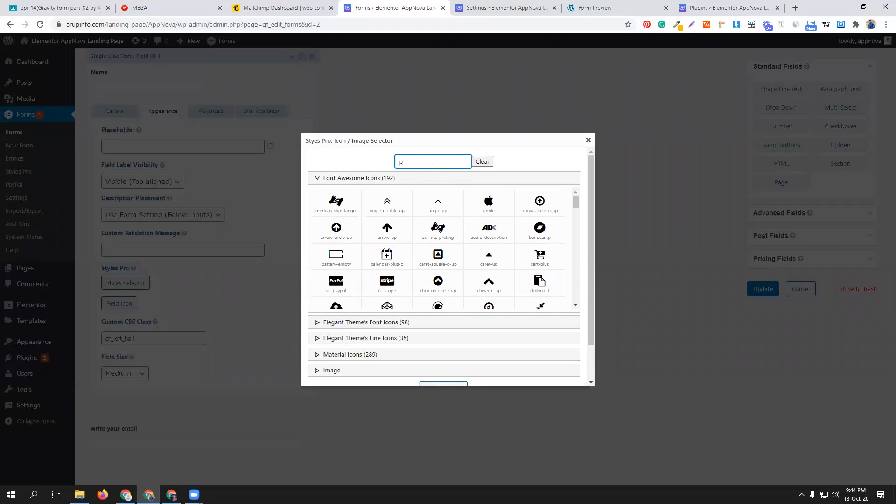
key("BackSpace")
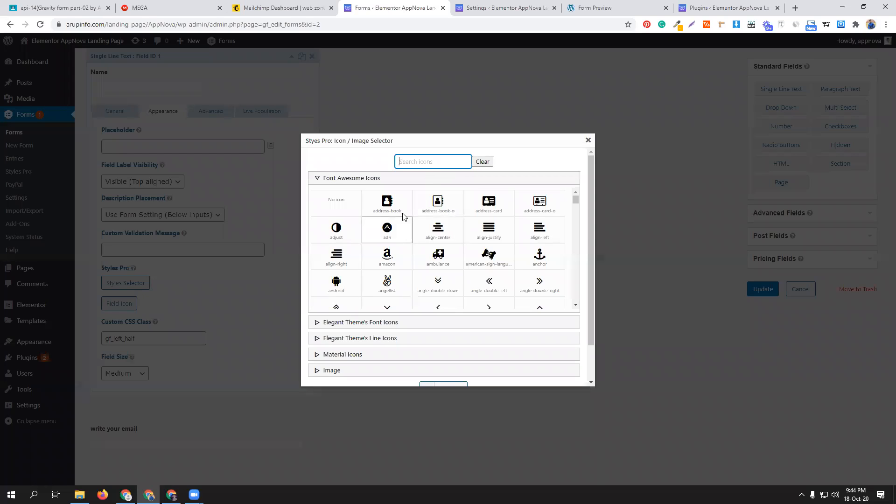
left_click(388, 205)
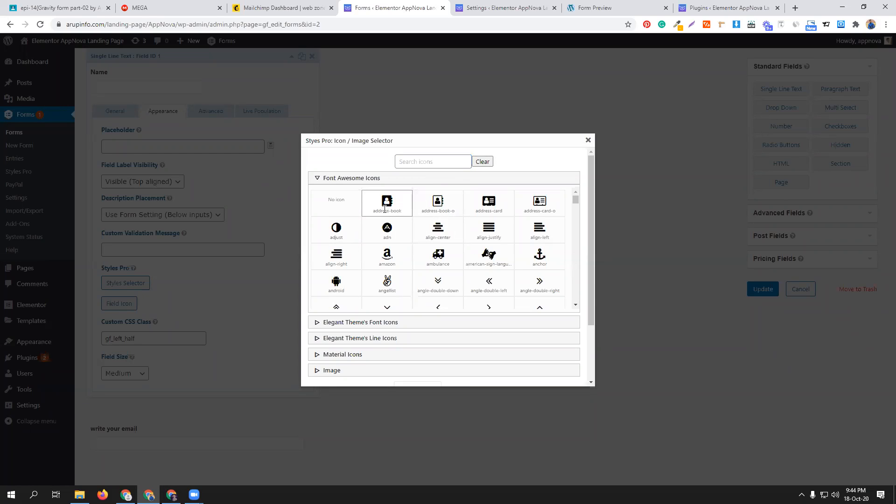
scroll(391, 223, "down", 4)
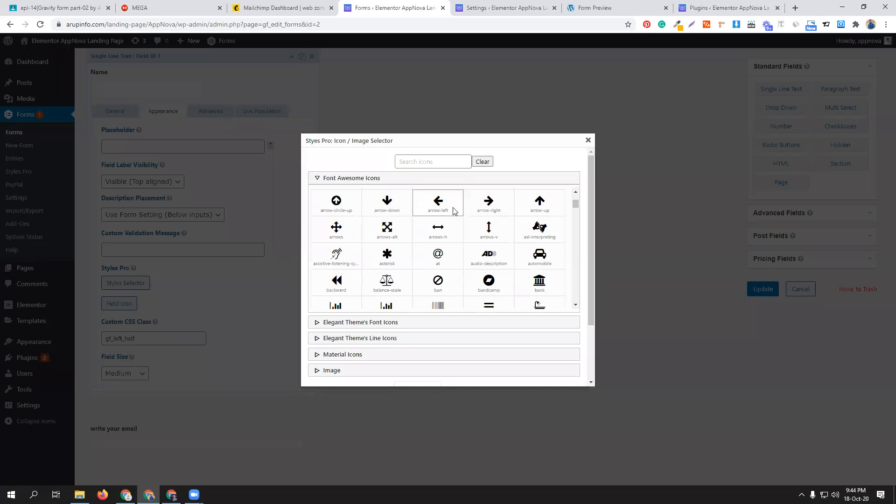
left_click(588, 141)
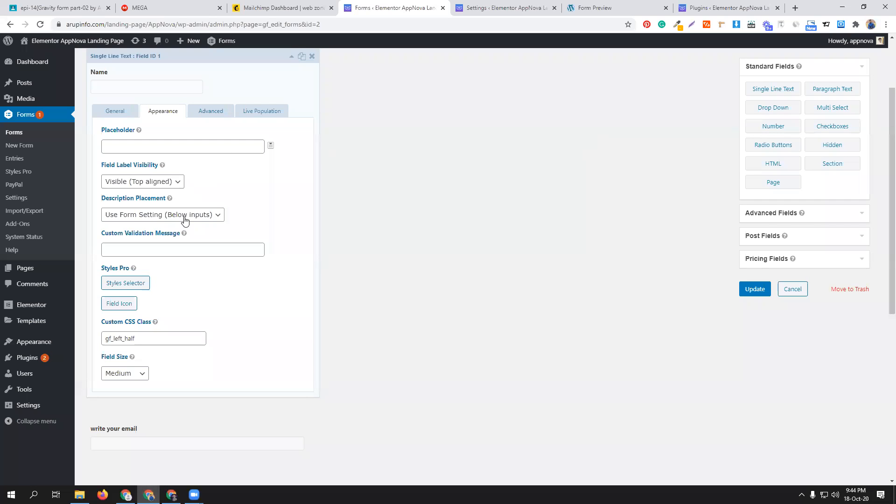
- Search the Name field's icon selector for "user" and choose the Font Awesome user icon
scroll(186, 221, "up", 1)
scroll(187, 221, "up", 1)
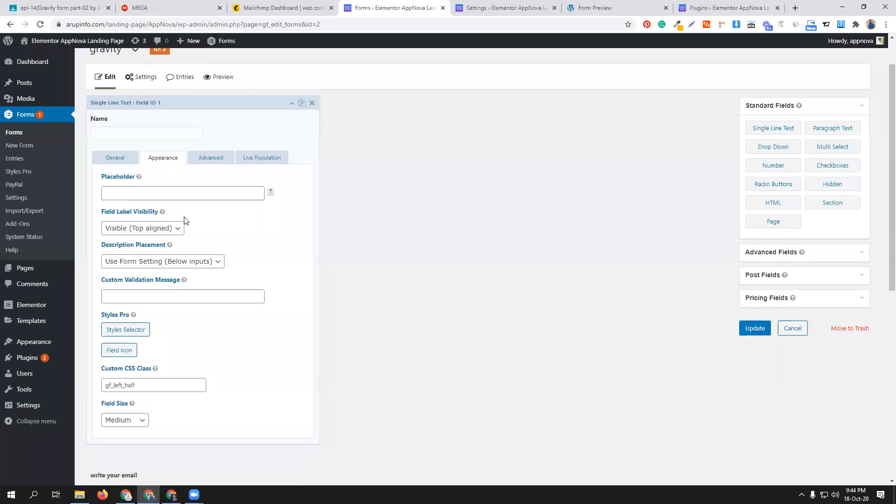
left_click(120, 350)
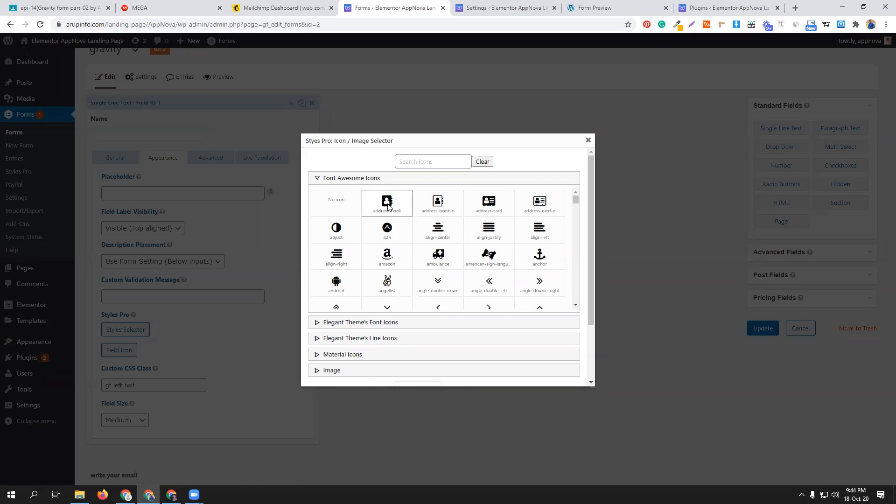
left_click(424, 163)
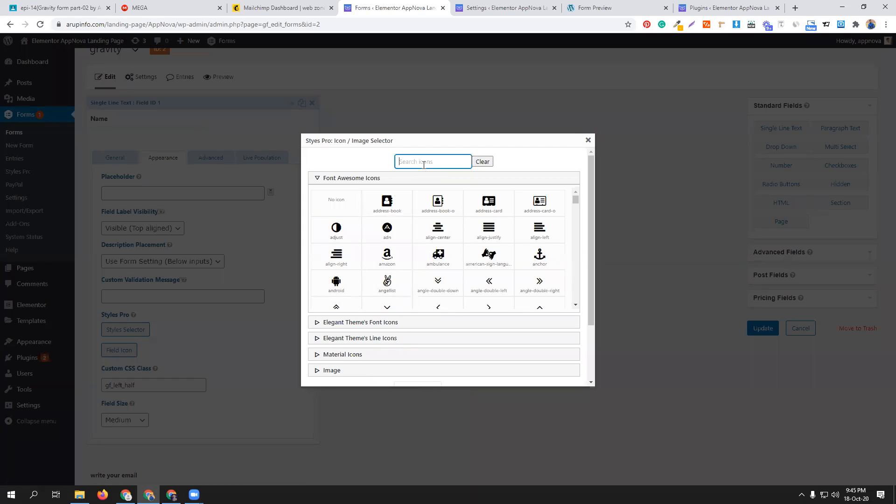
type("user")
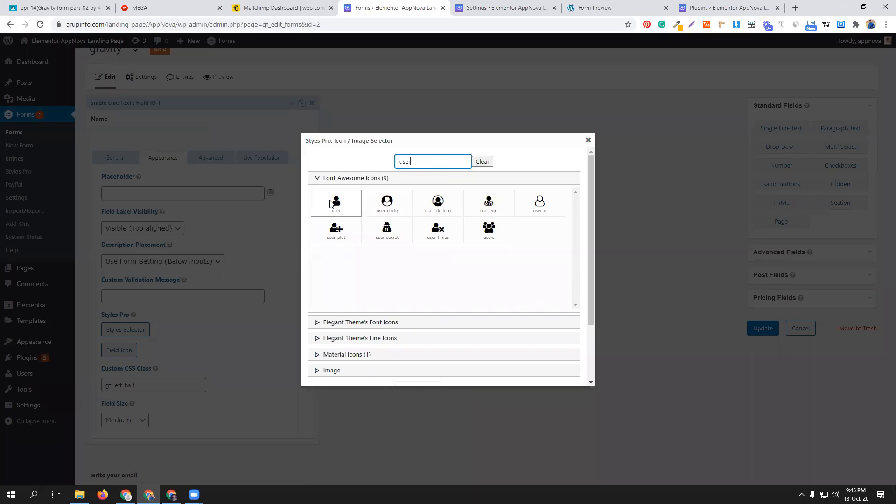
left_click(336, 204)
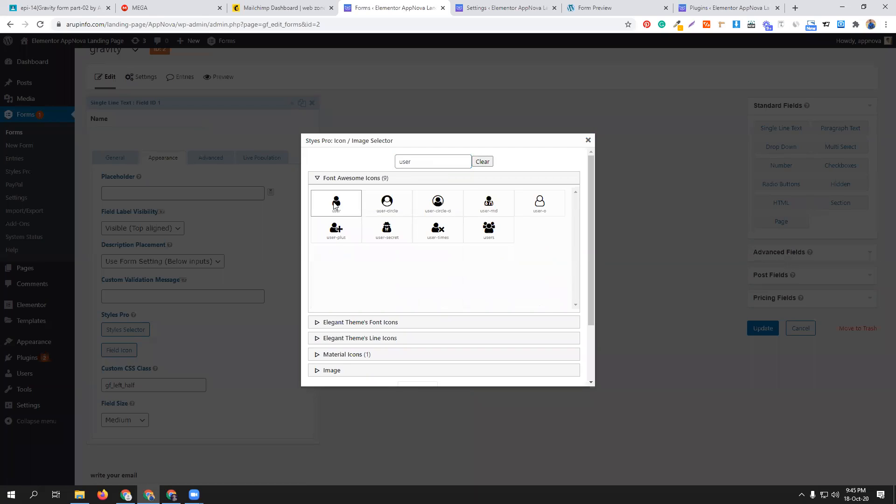
left_click(483, 162)
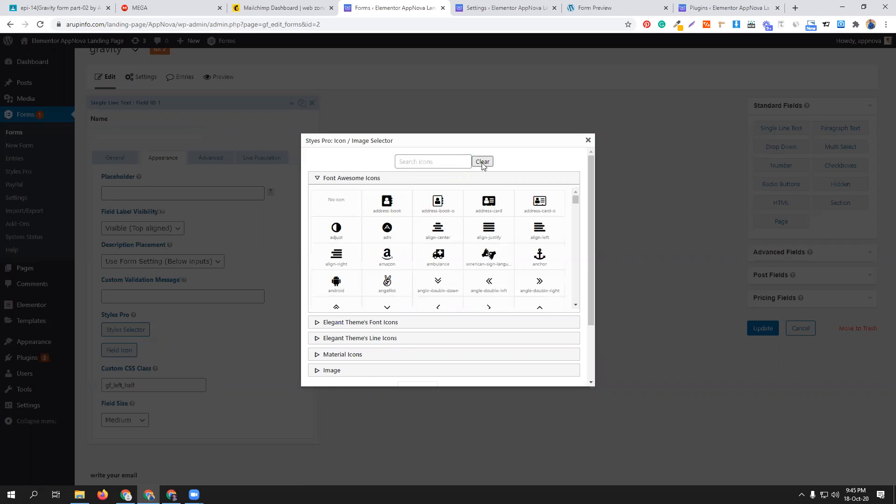
left_click(416, 166)
type("user")
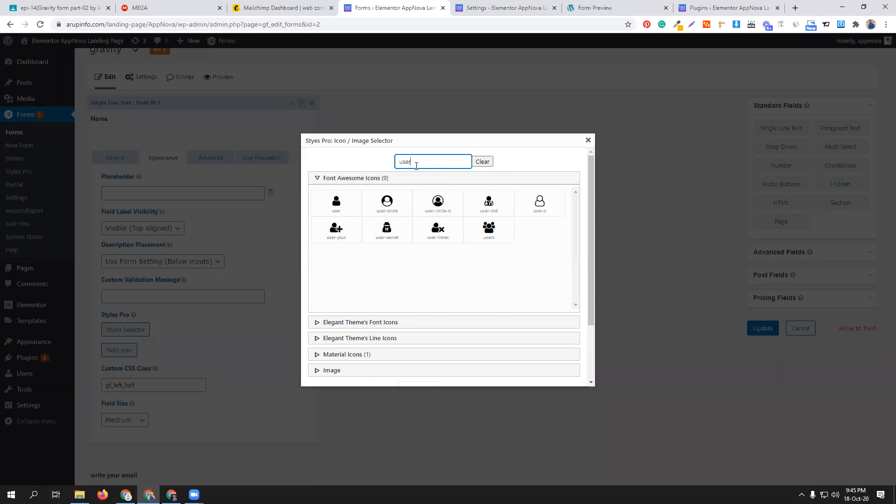
left_click(336, 205)
scroll(369, 332, "down", 2)
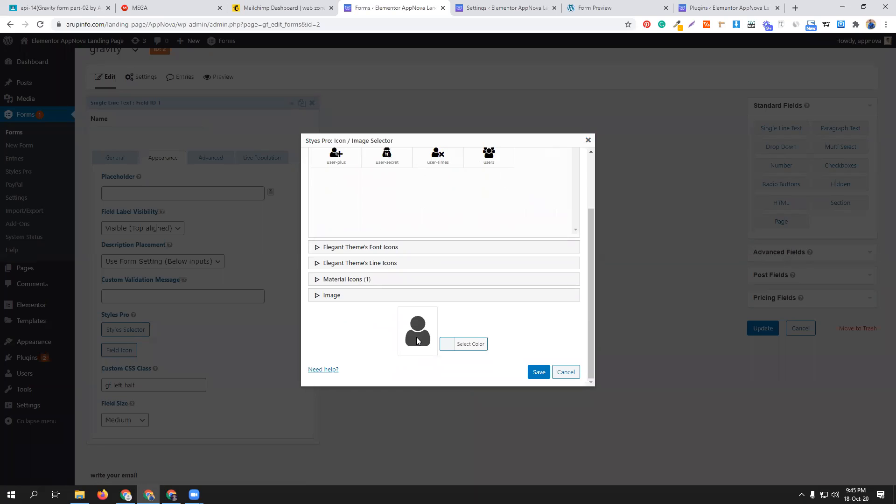
- Color the Name field's user icon bright blue and save the icon selection
left_click(448, 348)
scroll(480, 325, "down", 2)
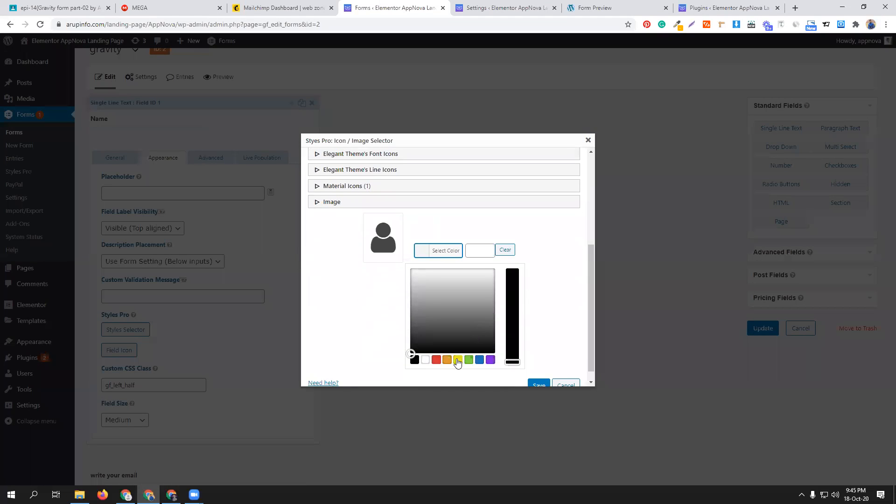
left_click(457, 359)
left_click_drag(513, 284, 509, 265)
left_click_drag(462, 294, 467, 266)
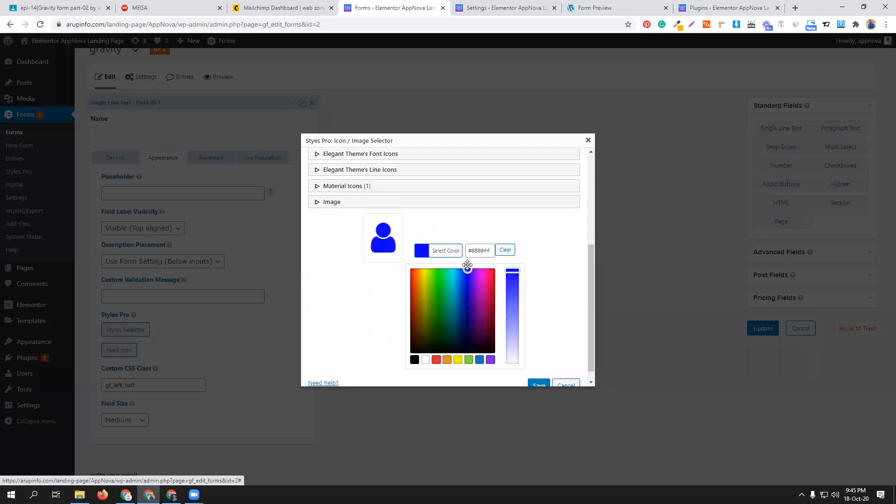
scroll(558, 296, "down", 1)
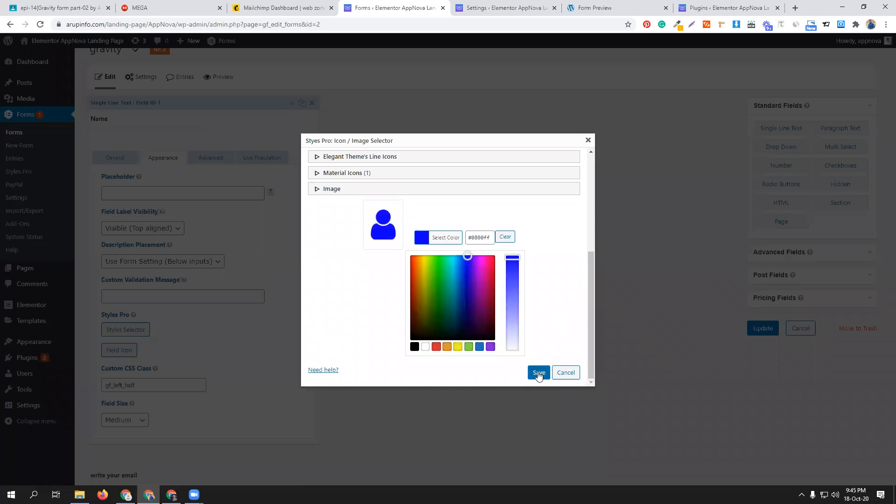
left_click(538, 373)
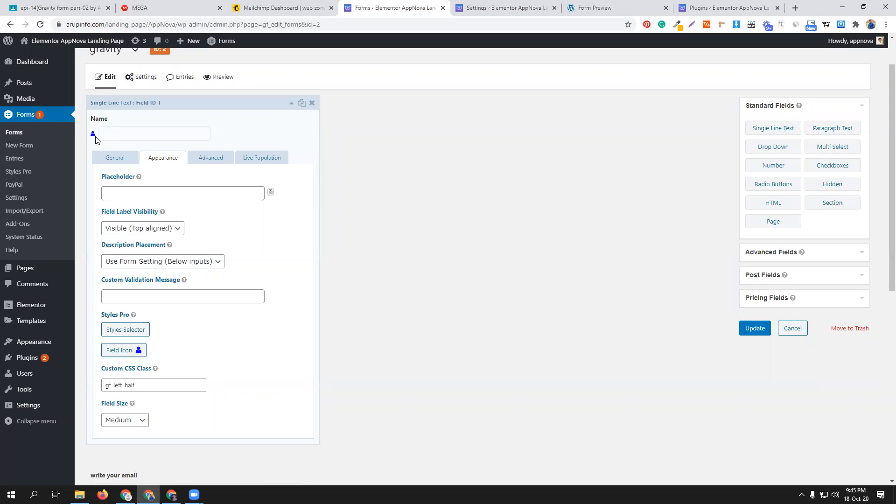
- Set the Name field's icon style in the Styles Selector to the second option, with the icon boxed inside the input, and save
left_click(132, 333)
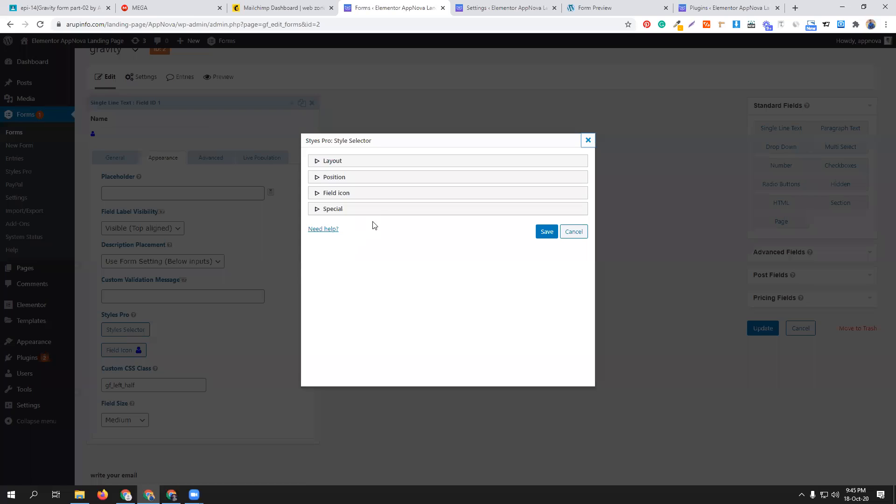
left_click(377, 180)
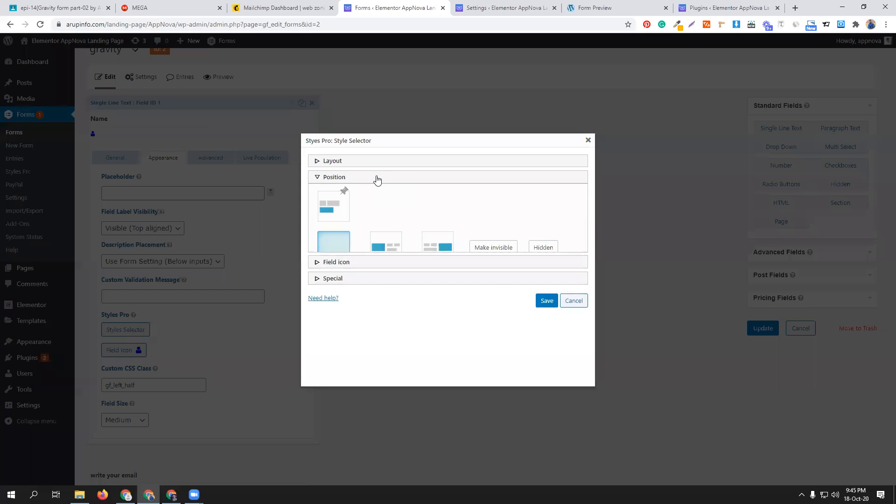
left_click(348, 179)
left_click(352, 193)
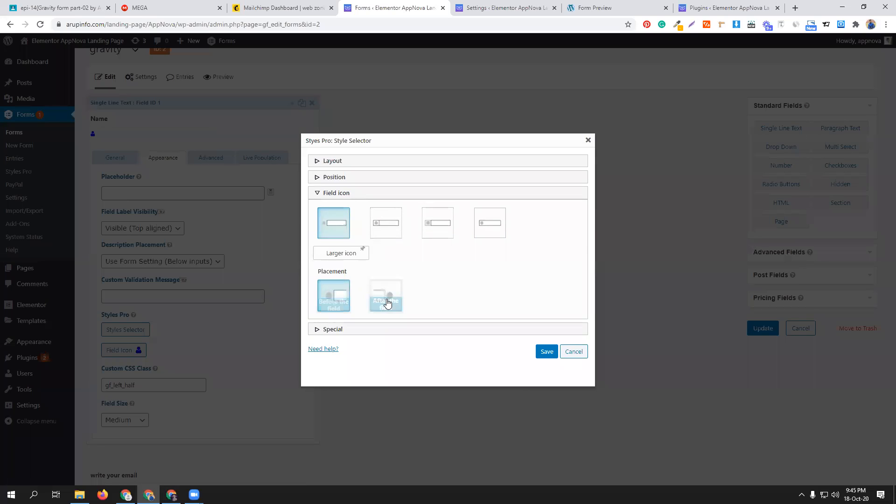
left_click(386, 223)
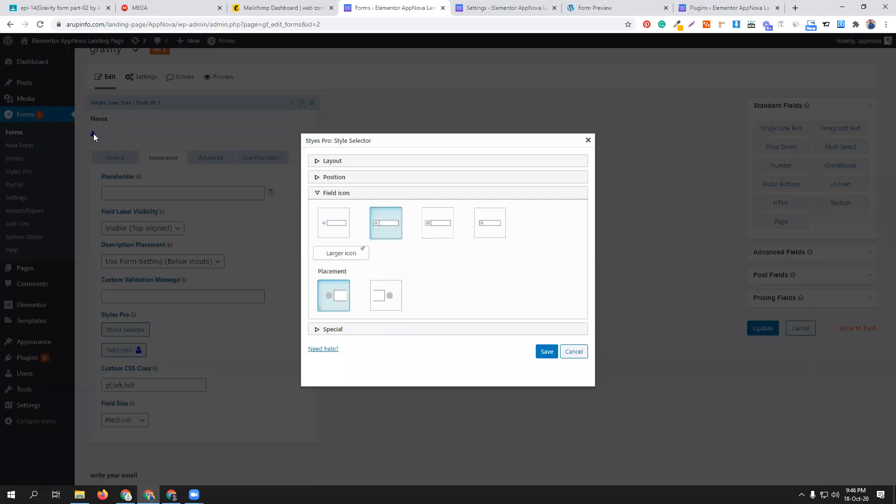
left_click(546, 352)
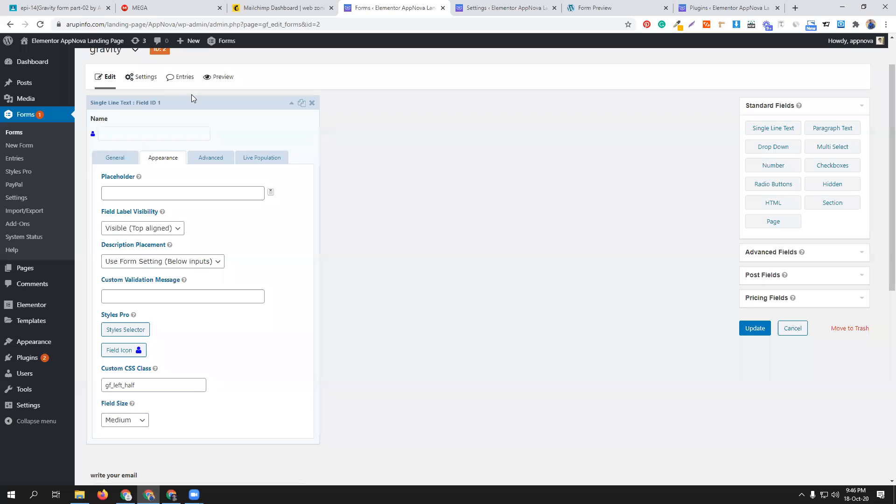
- Update the gravity form and open its preview to check the Name field's icon
left_click(756, 333)
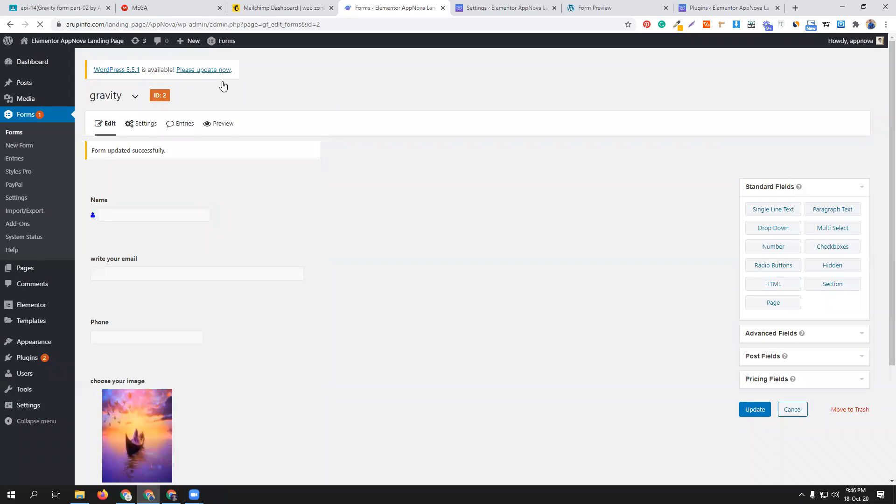
left_click(211, 125)
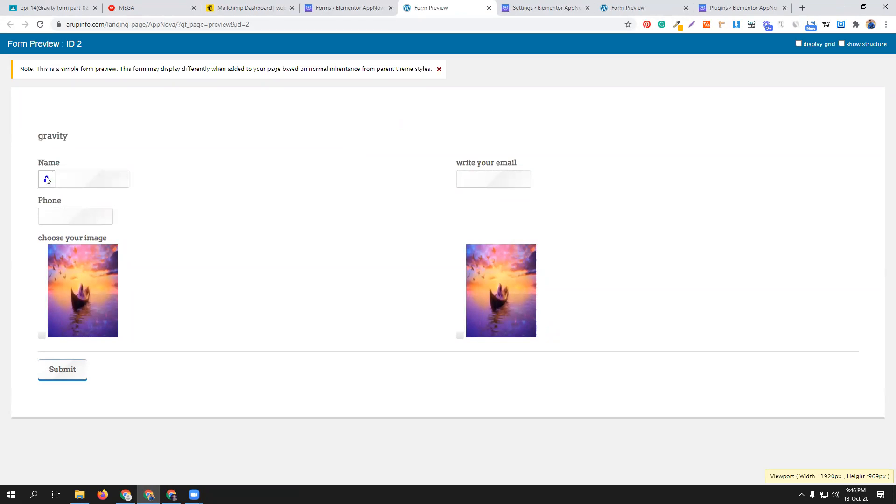
- Return to the site's installed plugins list and open the page for adding a new plugin
left_click(353, 7)
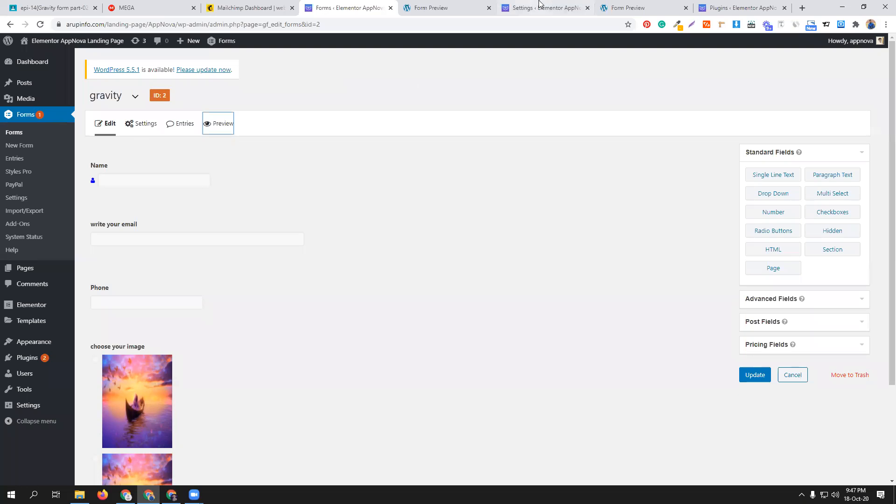
left_click(742, 8)
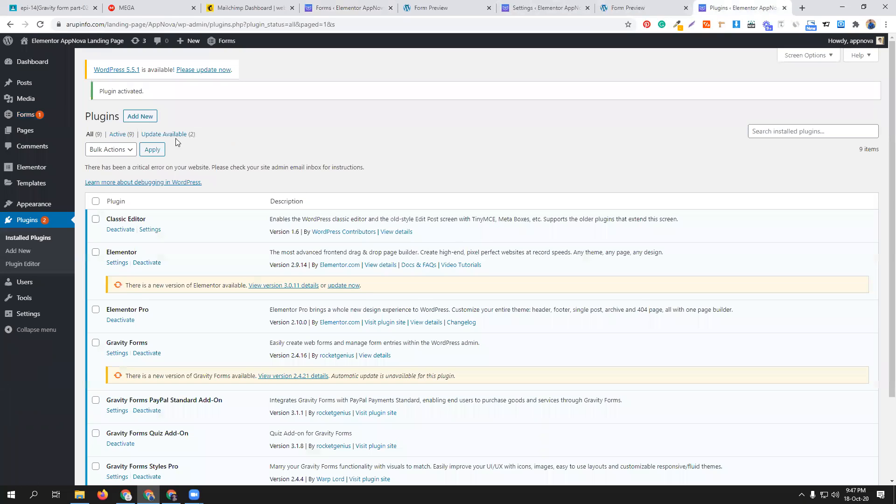
left_click(140, 116)
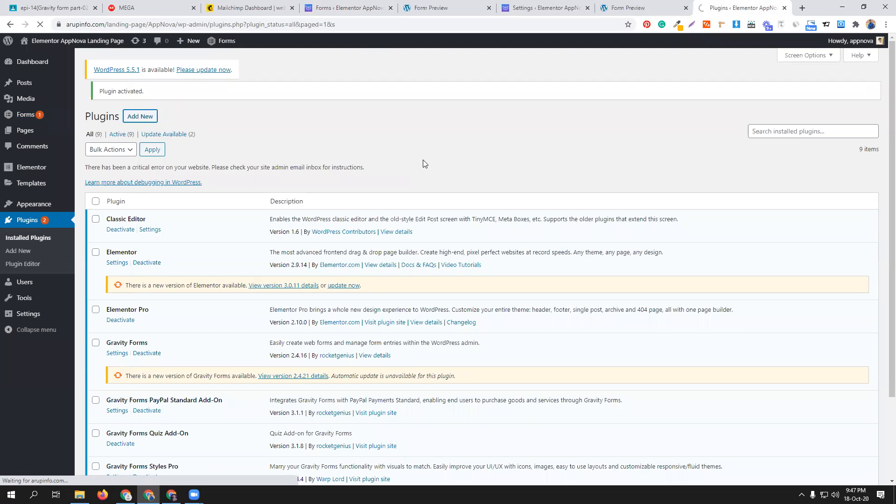
- Browse the Gravity Form_ ALL collection on MEGA and view the Gravity Perks With 30 Perks Addons folder
left_click(145, 8)
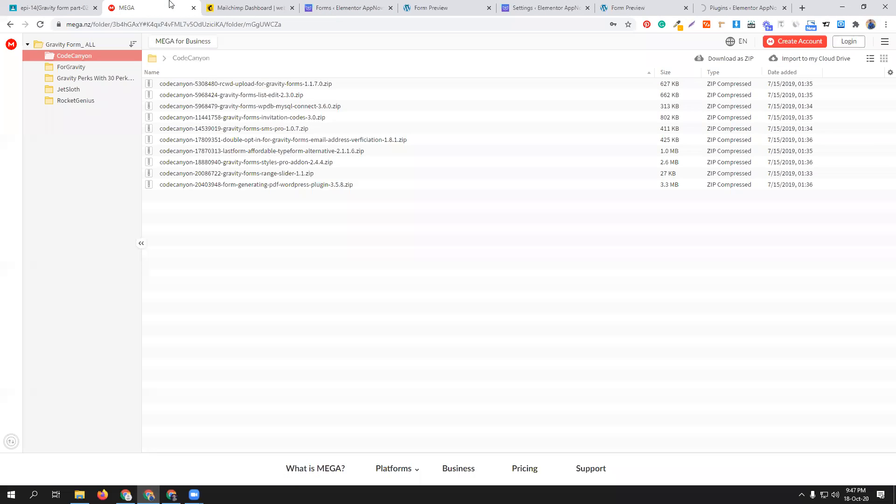
left_click(166, 59)
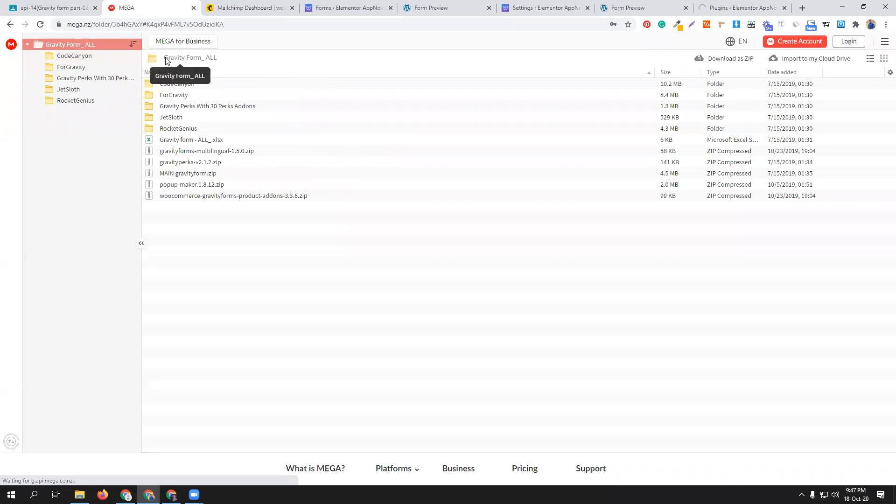
left_click(178, 87)
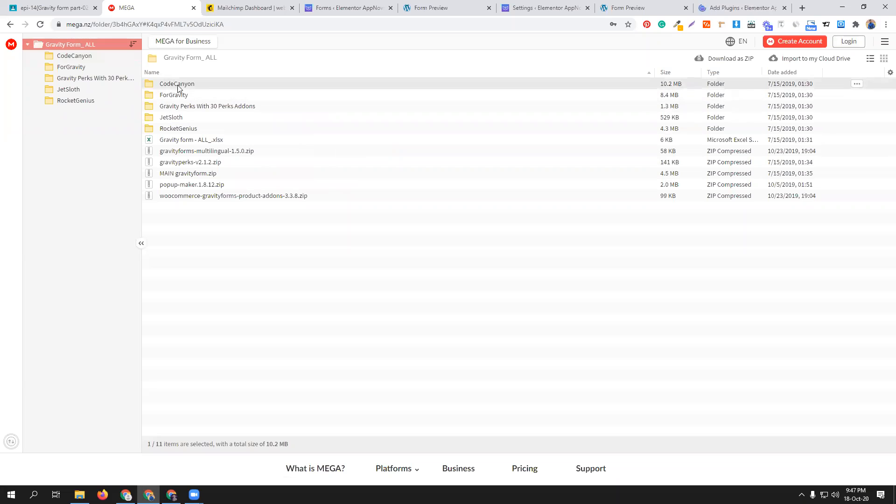
double_click(171, 109)
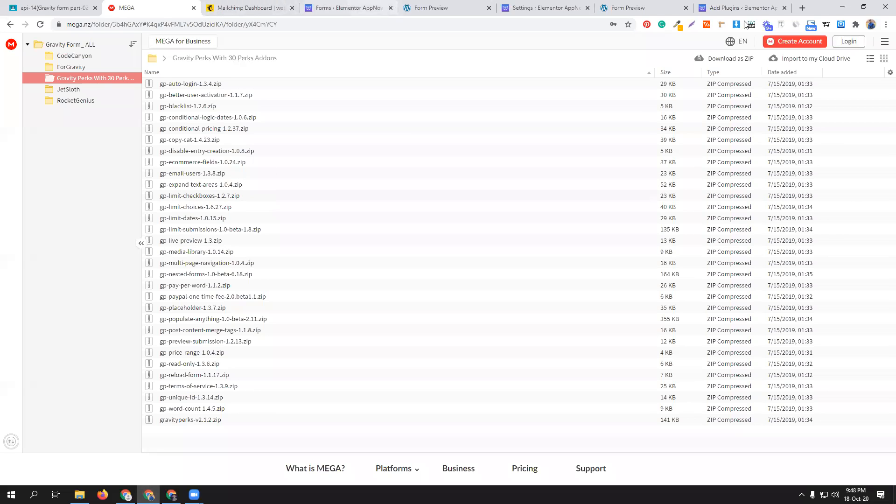
- Choose the gravityperks-v2.1.2 archive from the local Gravity Perks With 30 Perks Addons folder for the plugin upload
left_click(729, 8)
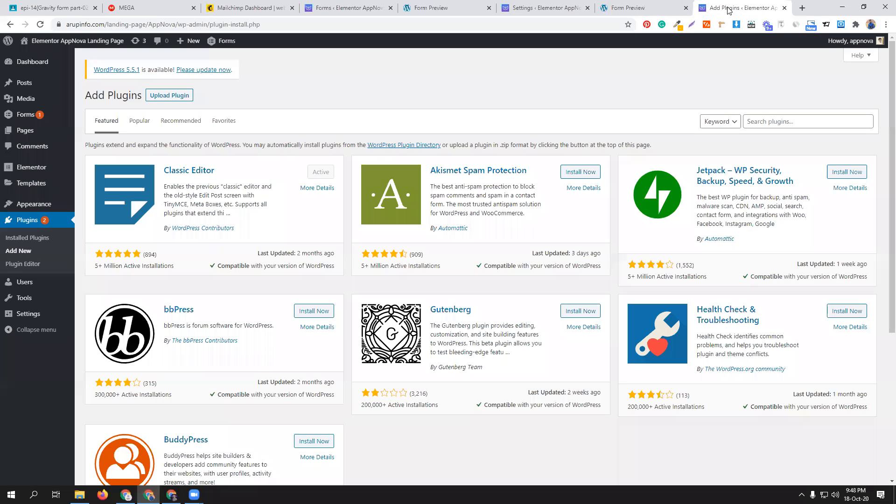
left_click(187, 97)
left_click(421, 180)
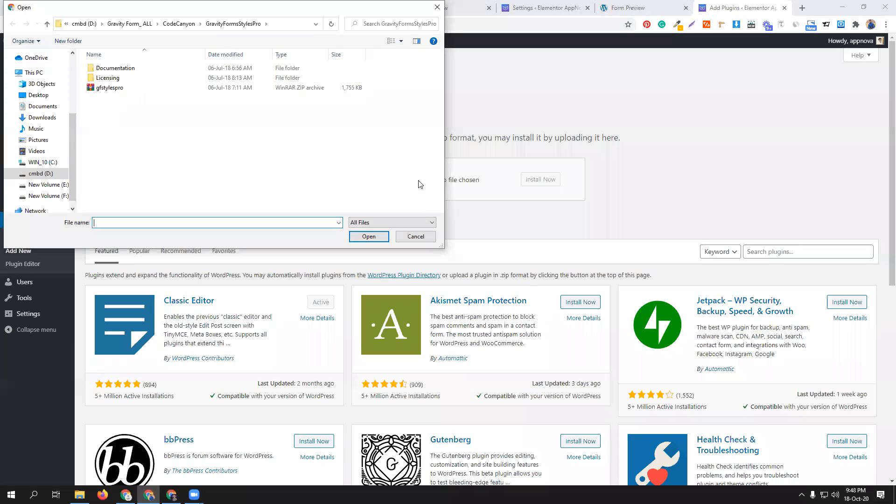
left_click(72, 53)
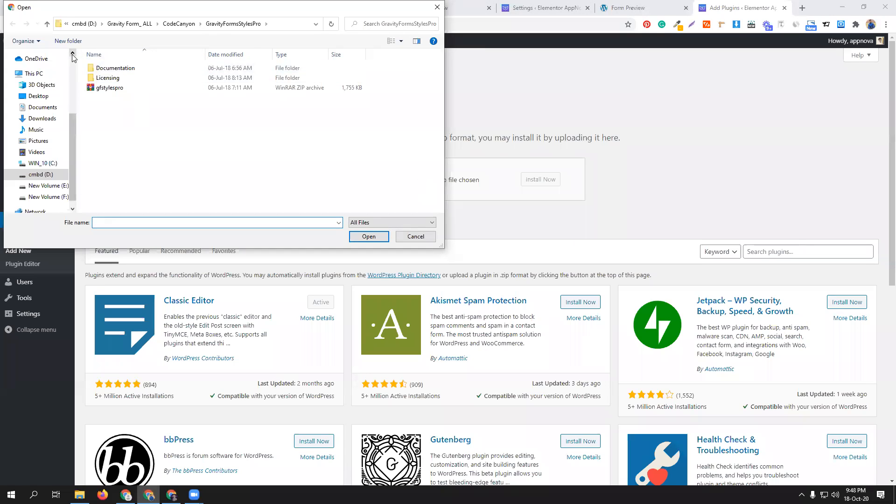
left_click(46, 26)
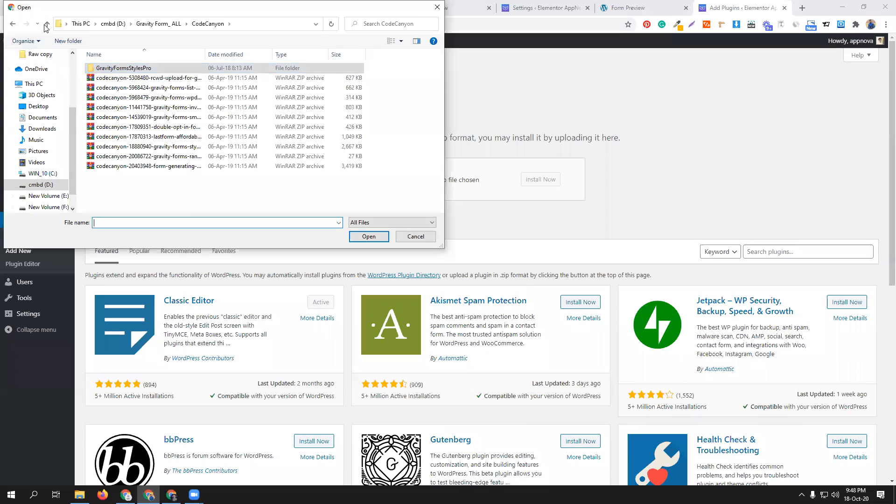
left_click(47, 24)
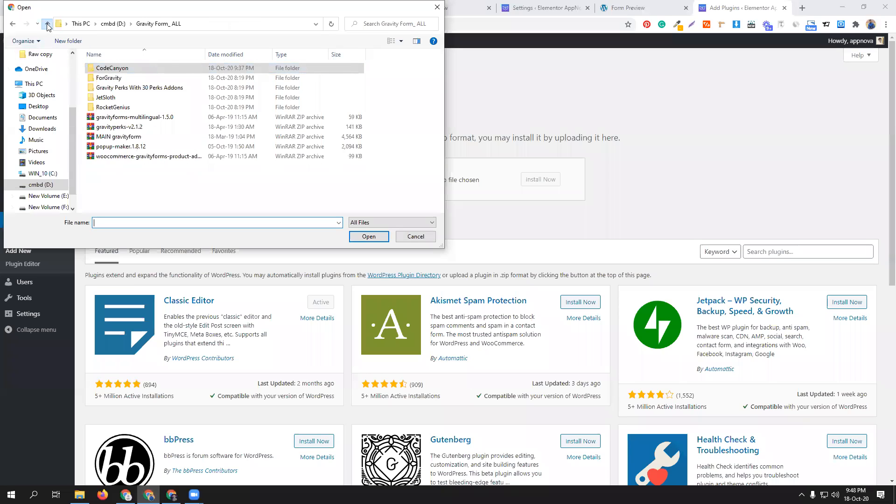
double_click(118, 90)
scroll(139, 147, "down", 5)
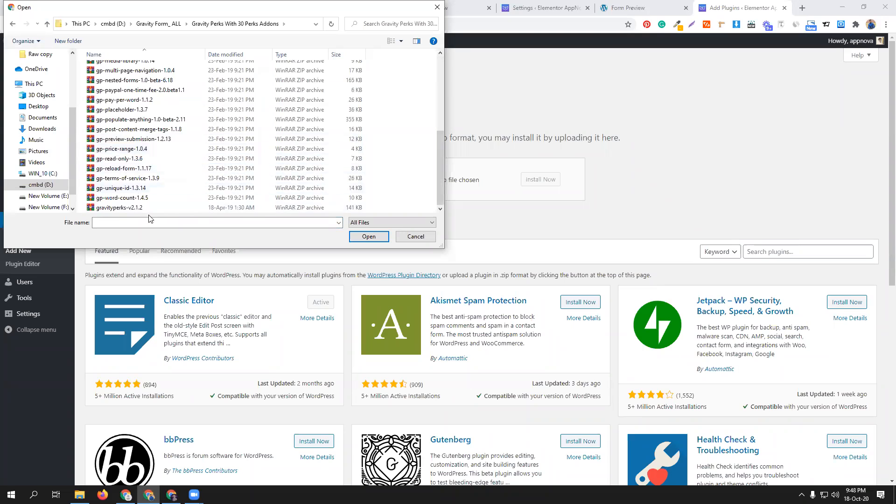
left_click(171, 210)
left_click(369, 237)
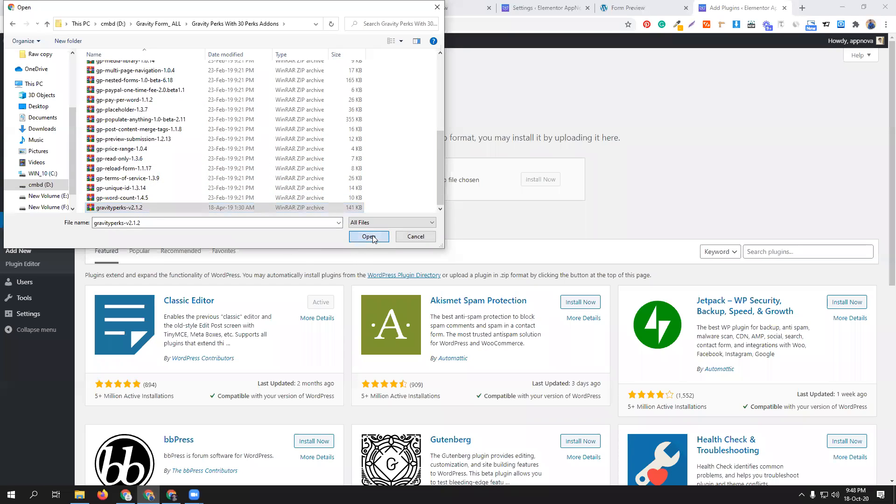
- Install and activate the uploaded Gravity Perks plugin, and close both open Form Preview pages
left_click(532, 182)
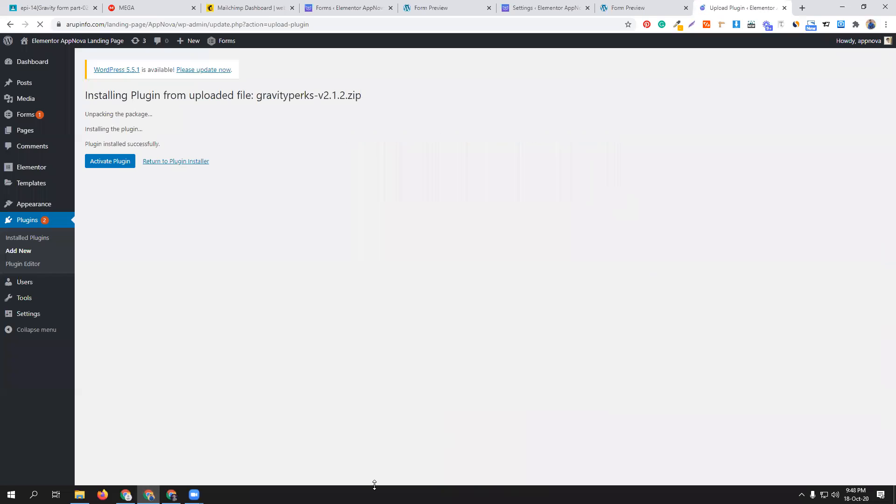
left_click(122, 161)
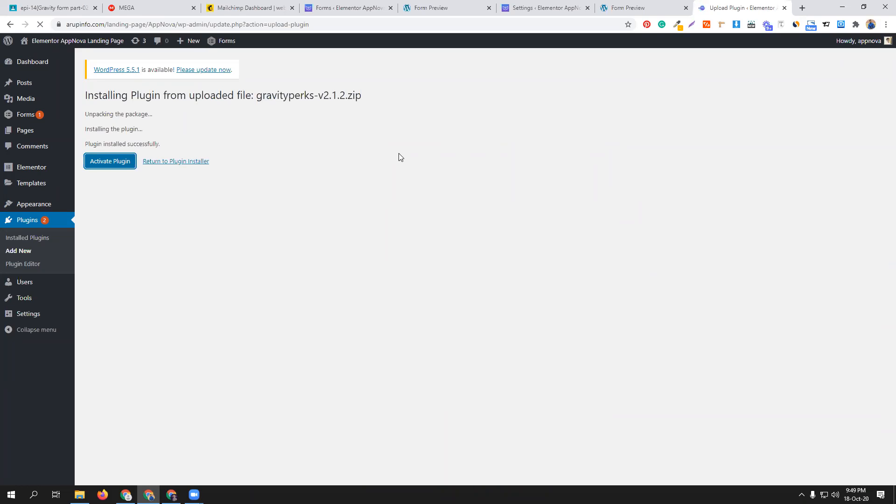
left_click(488, 7)
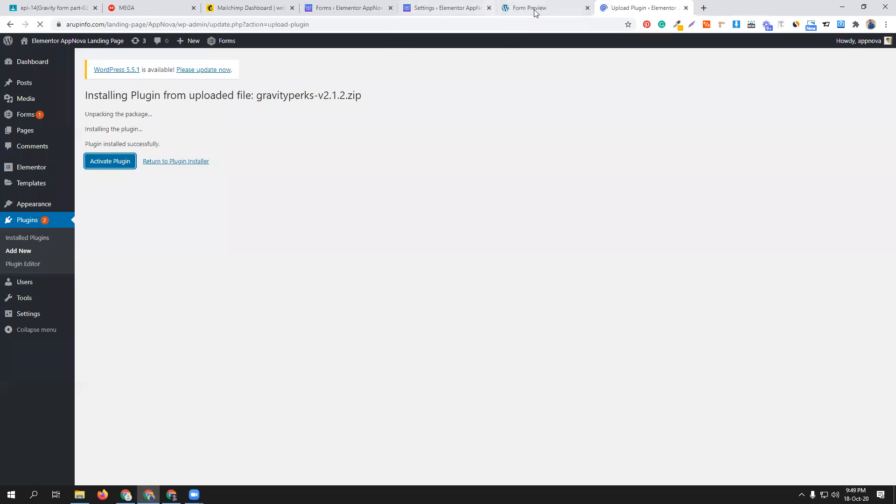
left_click(587, 8)
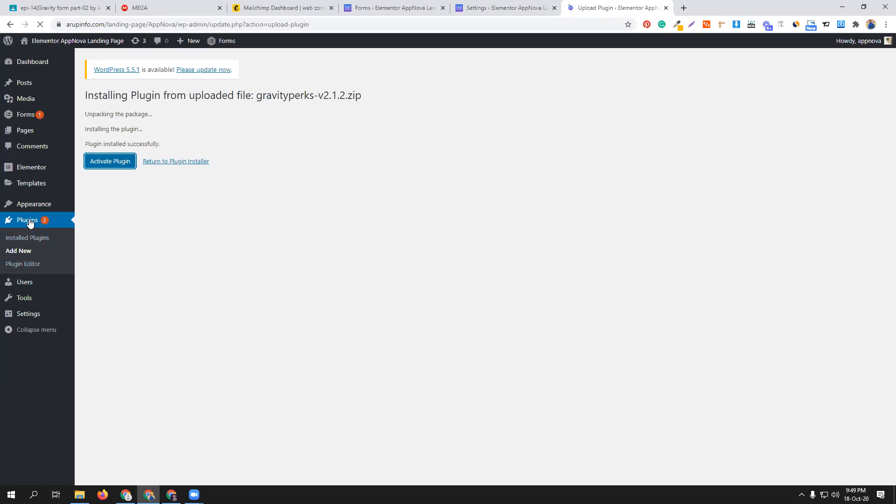
- Open another Add Plugins page and review the list of installed plugins for the Gravity Forms add-ons
left_click(22, 251, "ctrl")
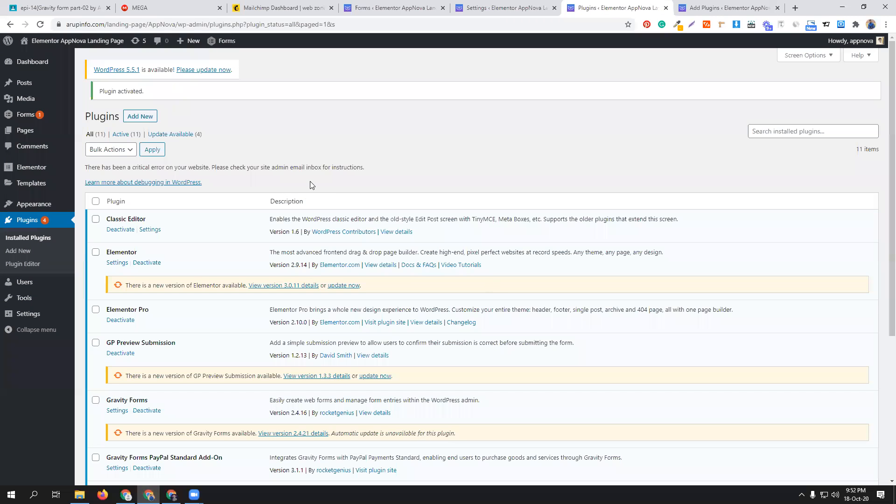
scroll(311, 184, "down", 1)
scroll(312, 185, "down", 3)
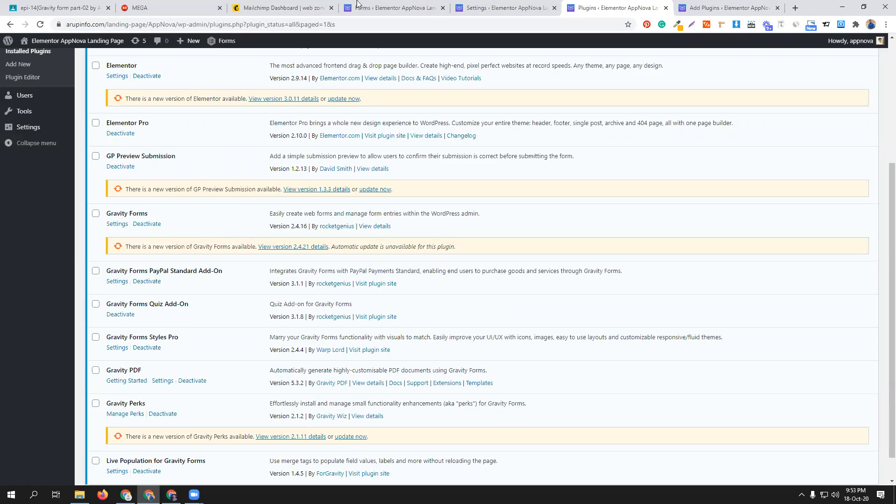
- Reload the gravity form's editor and dismiss the Welcome to Gravity Perks notice
left_click(397, 7)
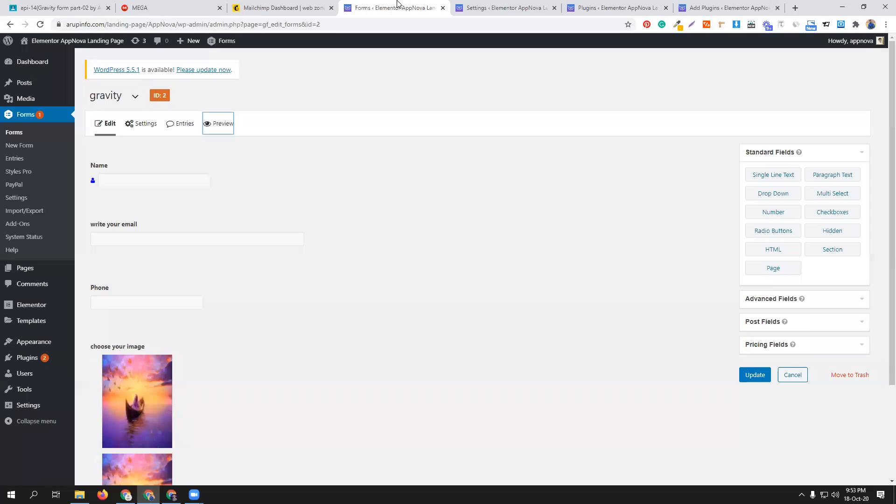
left_click(40, 24)
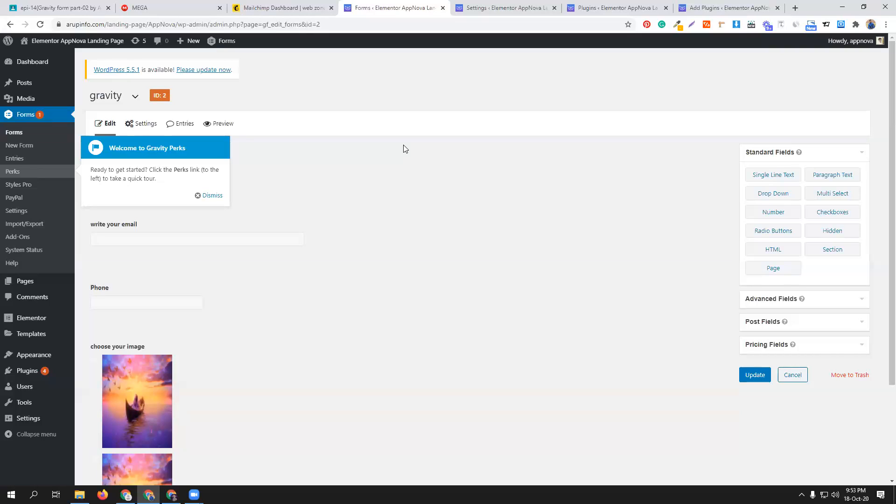
left_click(199, 195)
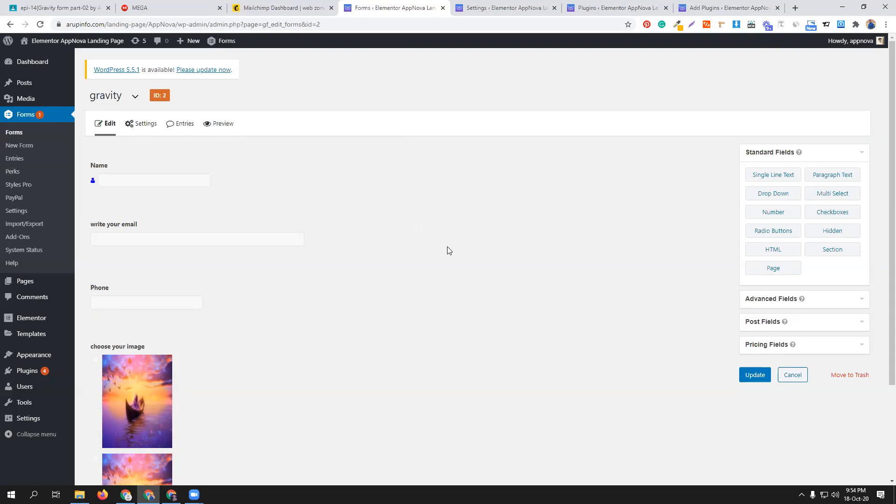
- Add an HTML block at the end of the form with the All Submitted Fields merge tag as content, and update the form
scroll(445, 246, "down", 3)
scroll(445, 246, "up", 3)
scroll(435, 232, "down", 3)
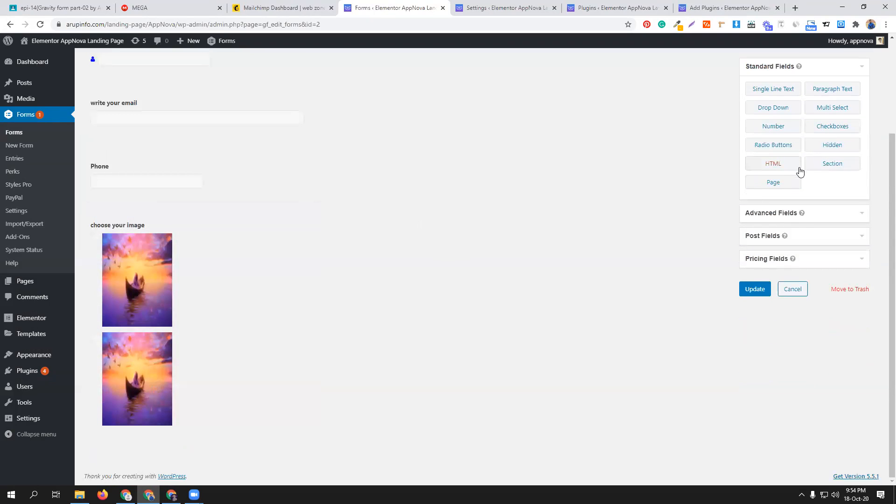
left_click(779, 167)
left_click(210, 386)
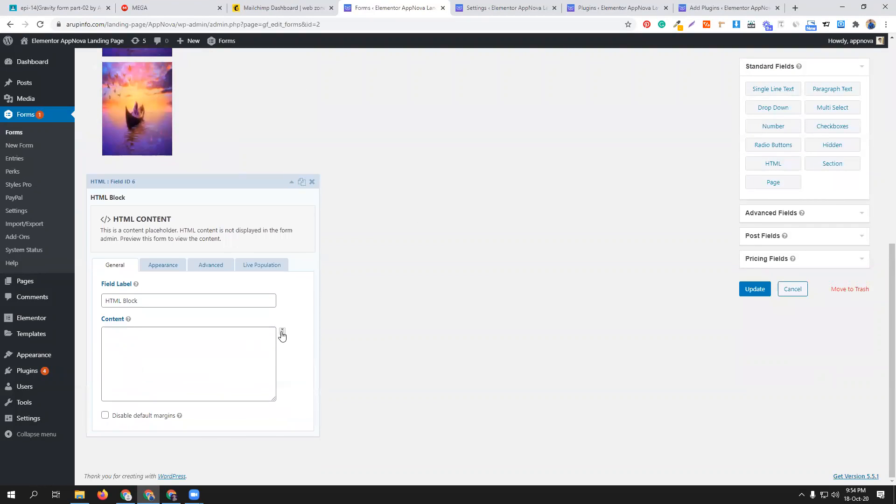
left_click(282, 332)
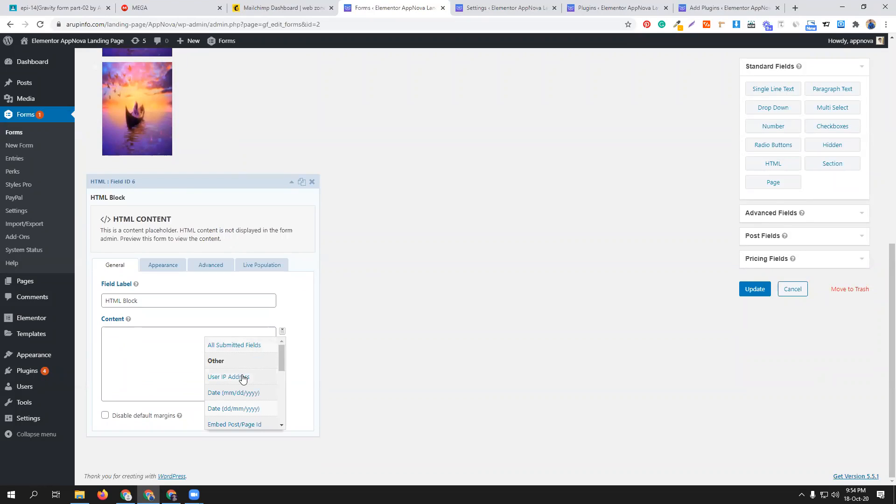
left_click(243, 345)
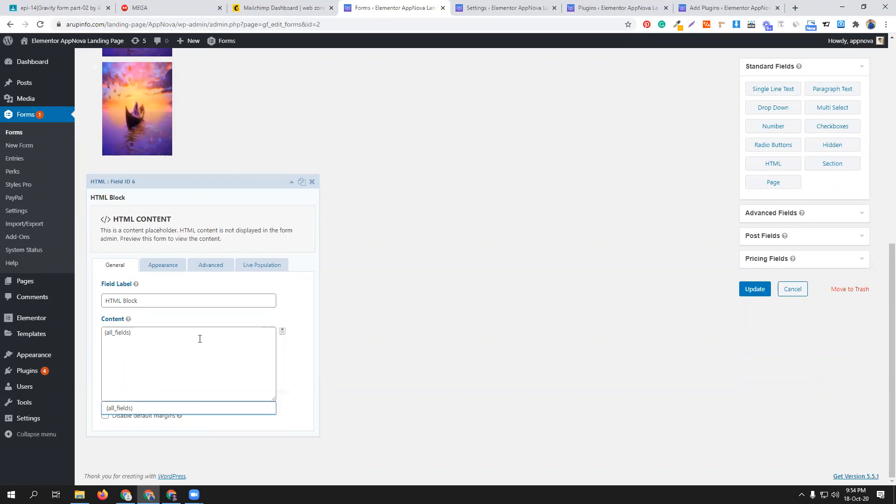
left_click(755, 290)
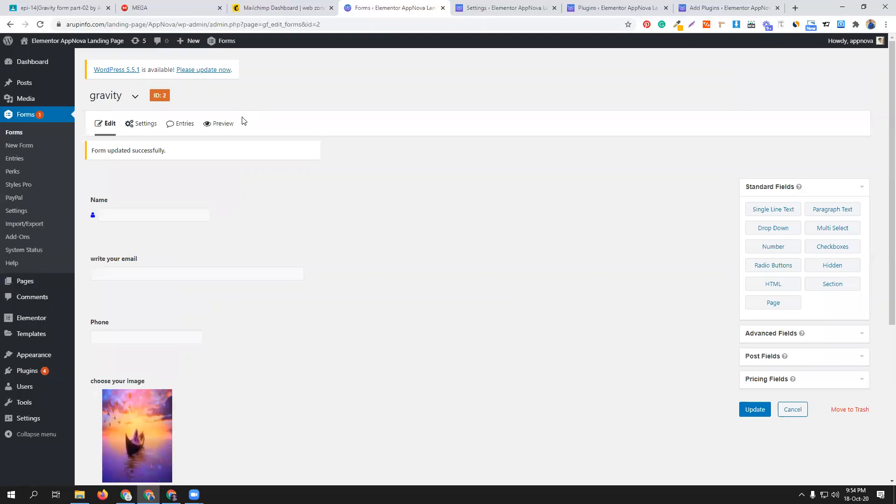
- Preview the form and test it by filling Name with "dhaka" and the email field with a suggested address, and check the Phone field's input format
left_click(220, 126)
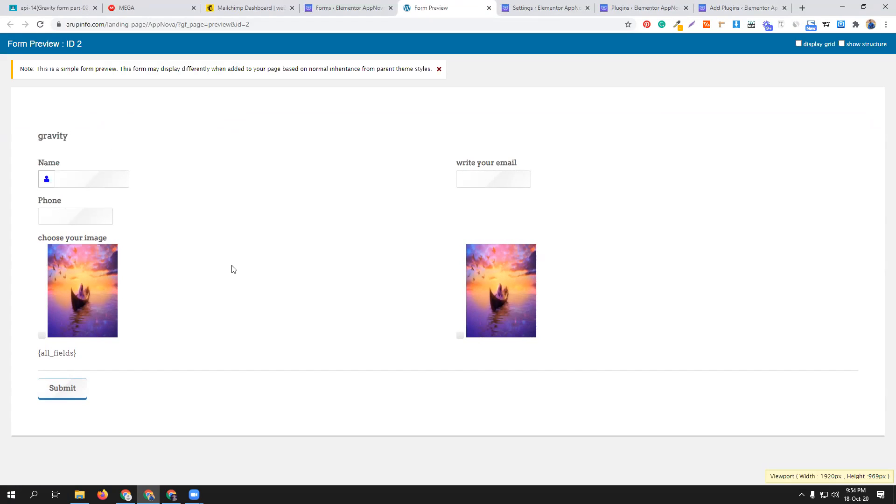
left_click(95, 174)
left_click(95, 173)
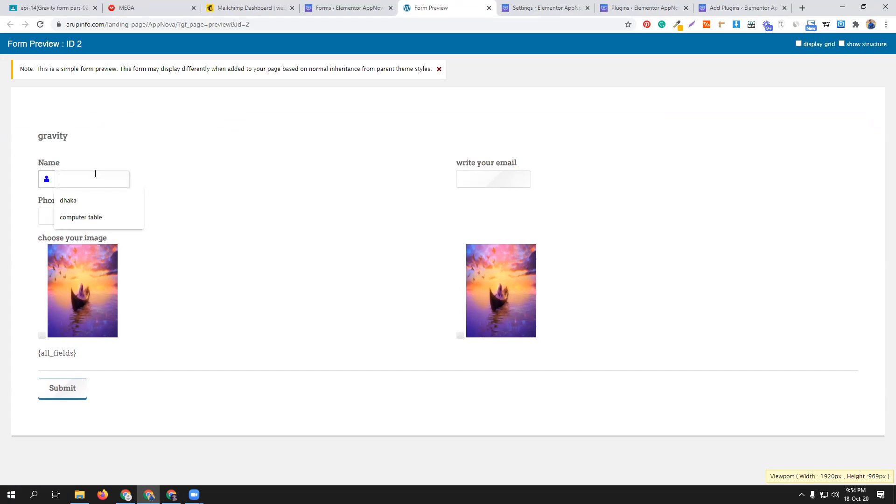
left_click(91, 198)
left_click(490, 182)
left_click(484, 201)
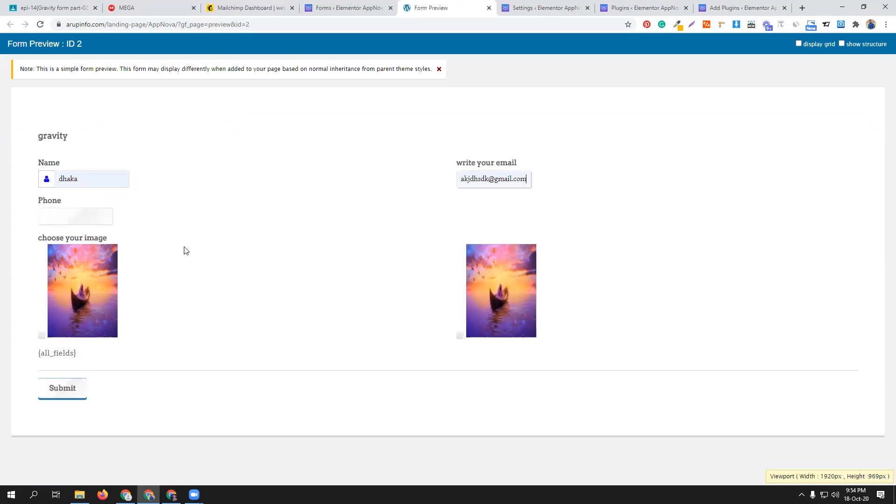
left_click(68, 216)
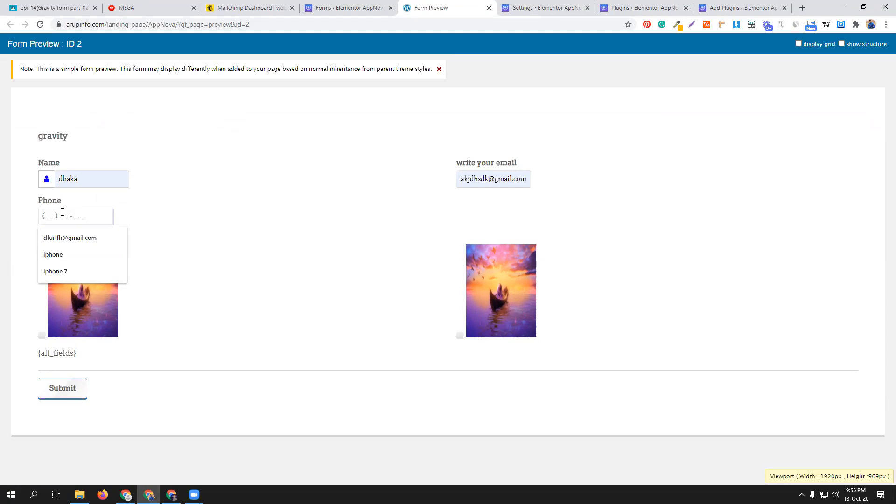
- Change the Phone field's phone format in the form editor and update the form
left_click(380, 8)
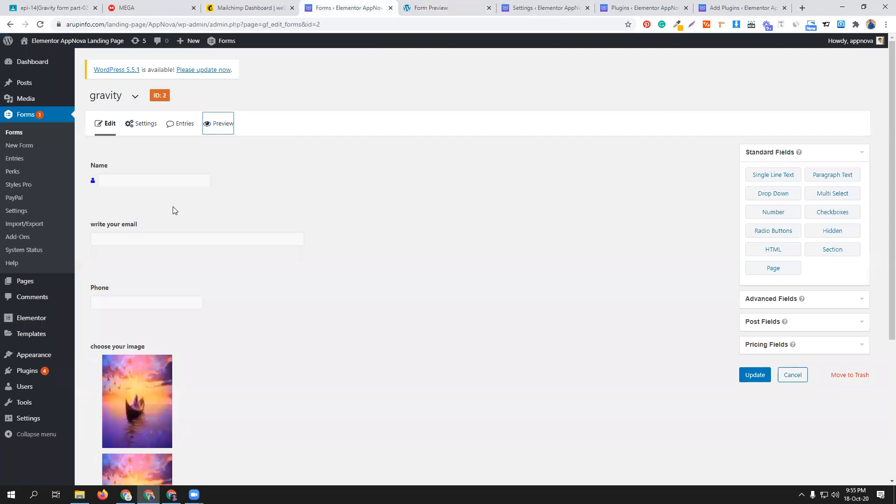
left_click(195, 290)
left_click(140, 316)
left_click(142, 334)
scroll(204, 314, "down", 6)
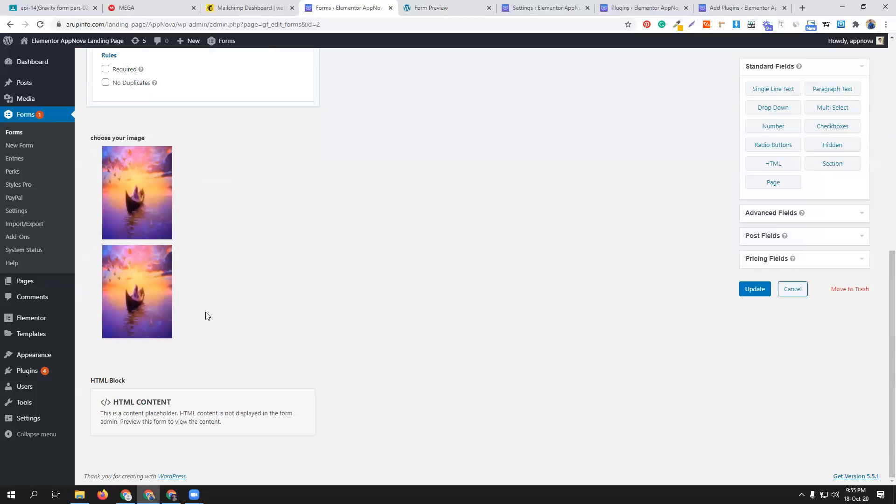
left_click(742, 289)
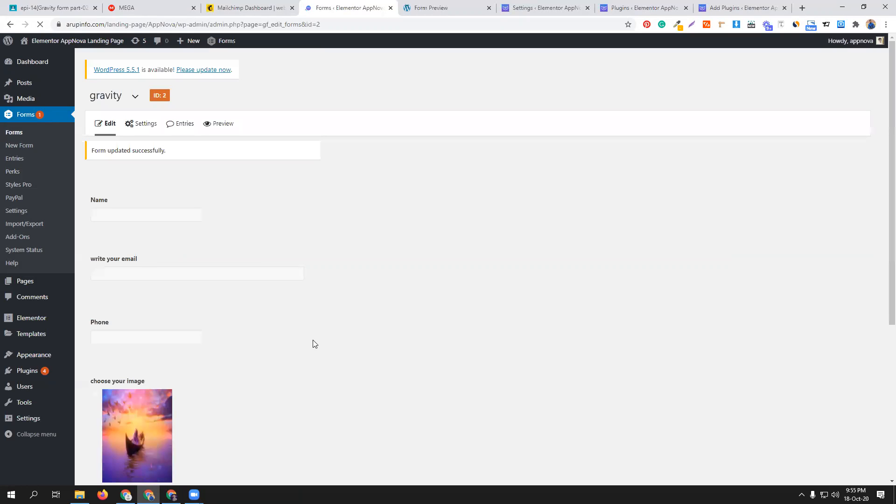
- Preview the form and test it by entering a name, a suggested email address and a phone number, and choosing the first image
left_click(212, 125)
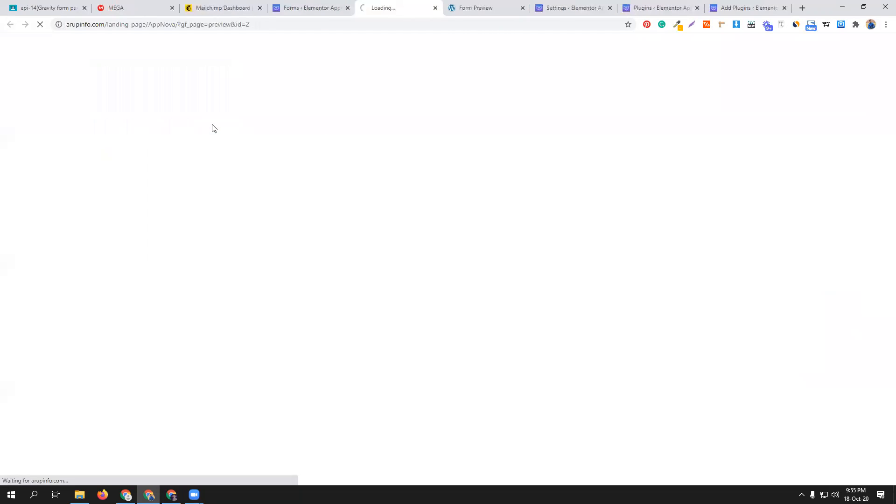
left_click(103, 181)
type("robin")
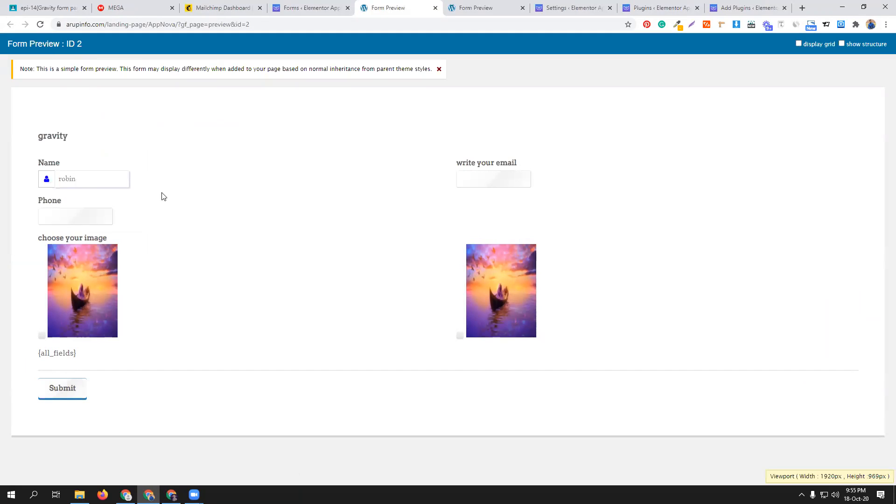
left_click(485, 178)
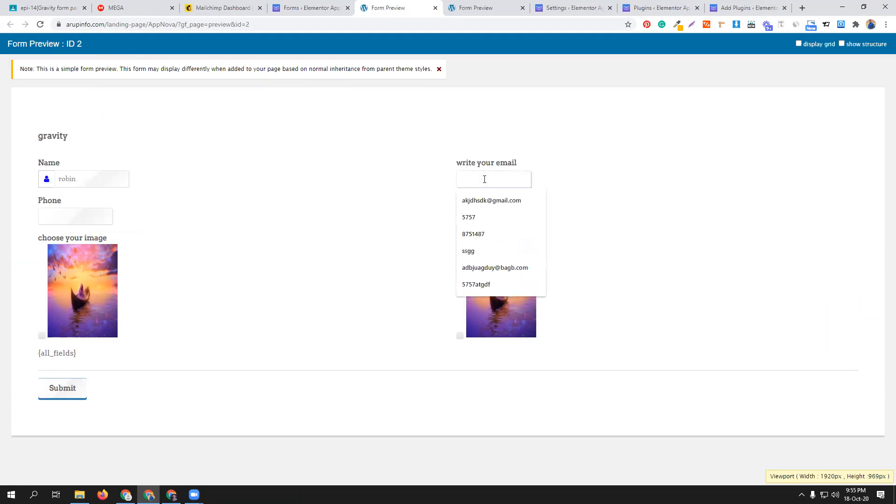
left_click(485, 199)
left_click(64, 215)
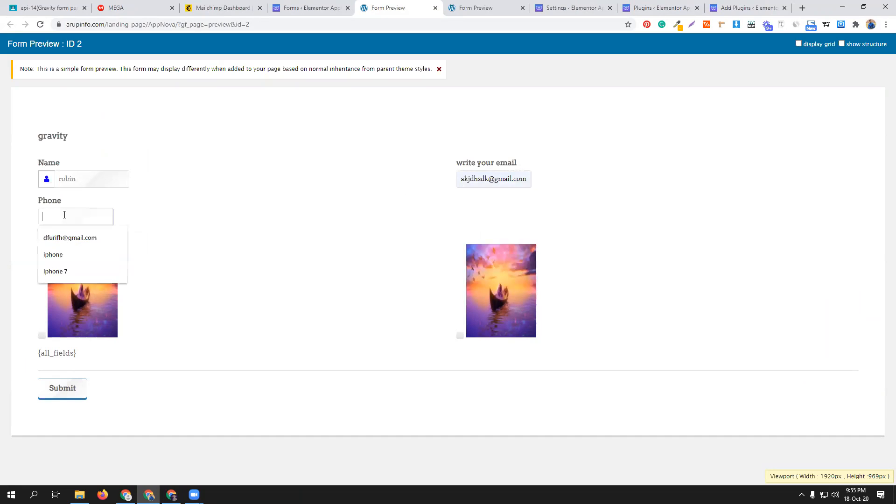
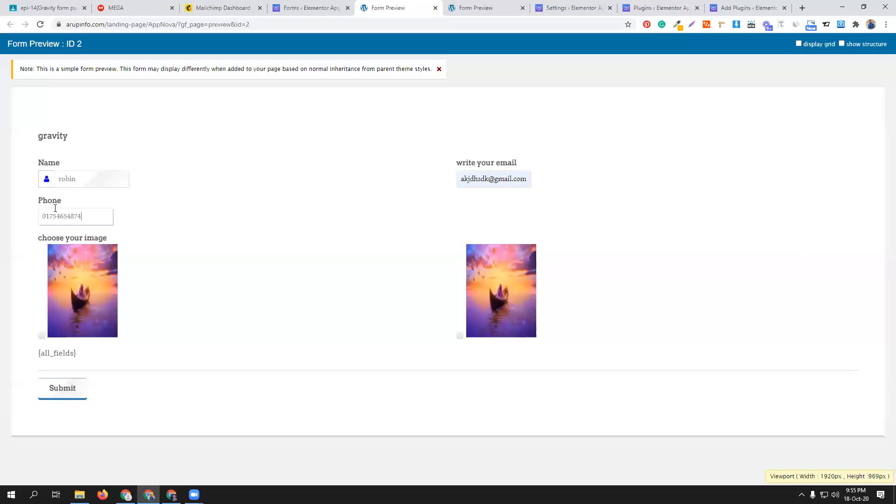
left_click(92, 291)
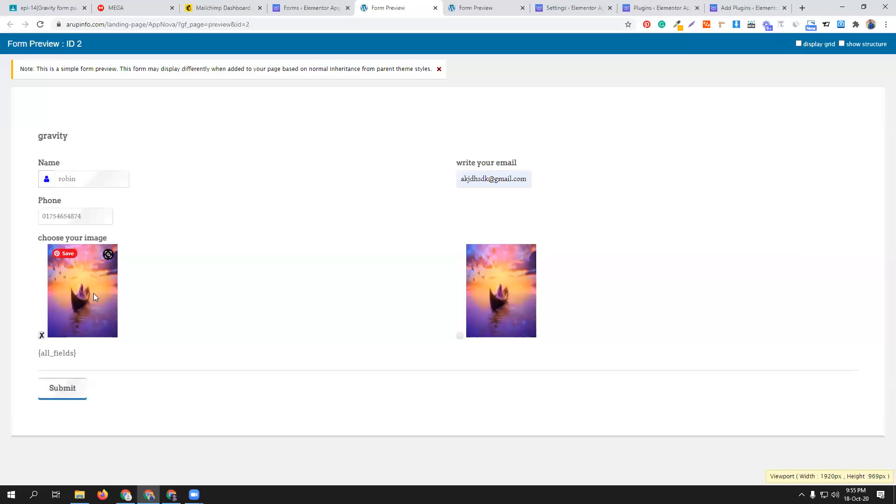
left_click(328, 5)
scroll(422, 310, "down", 1)
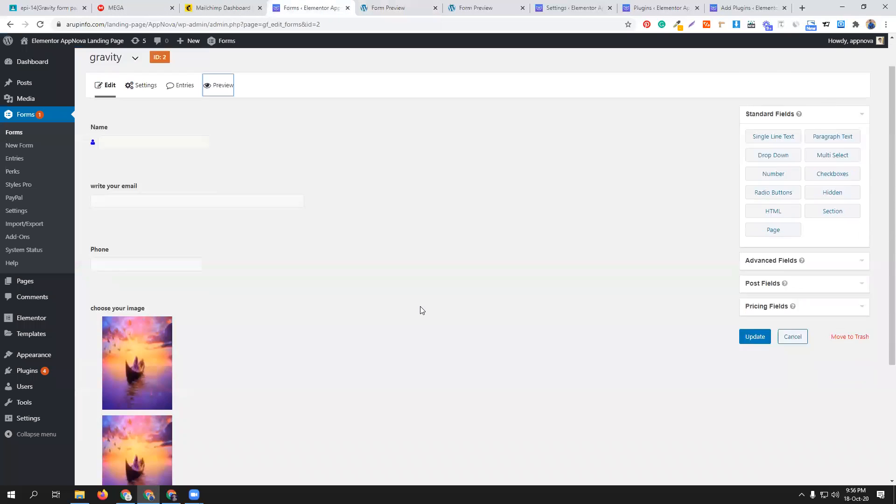
scroll(422, 310, "down", 4)
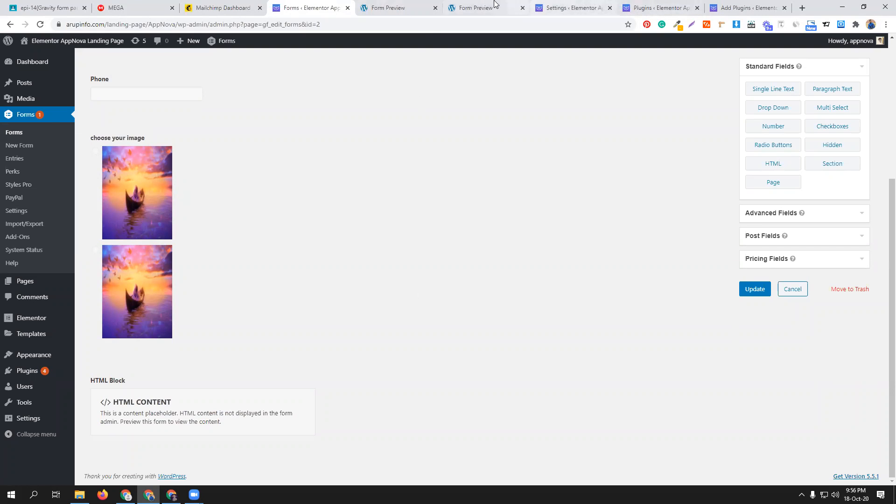
left_click(477, 3)
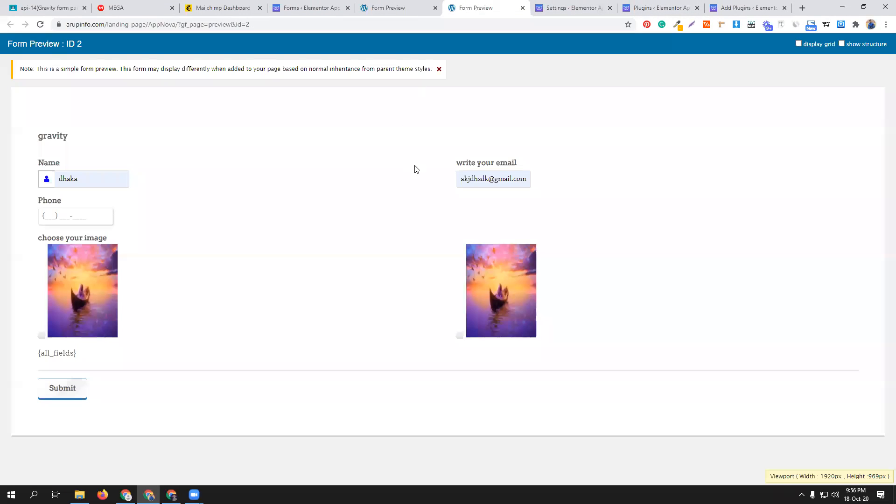
left_click(400, 7)
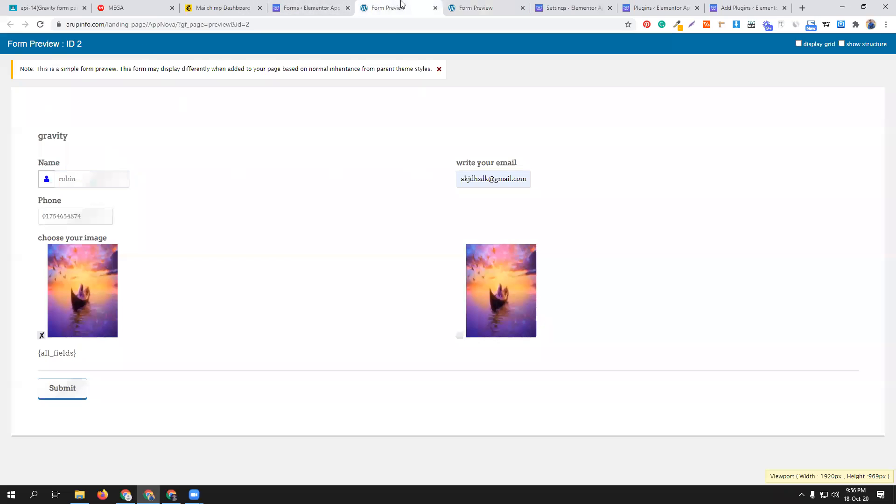
- Clear the email field and replace the name in the form preview to test the fields' live behaviour
triple_click(478, 178)
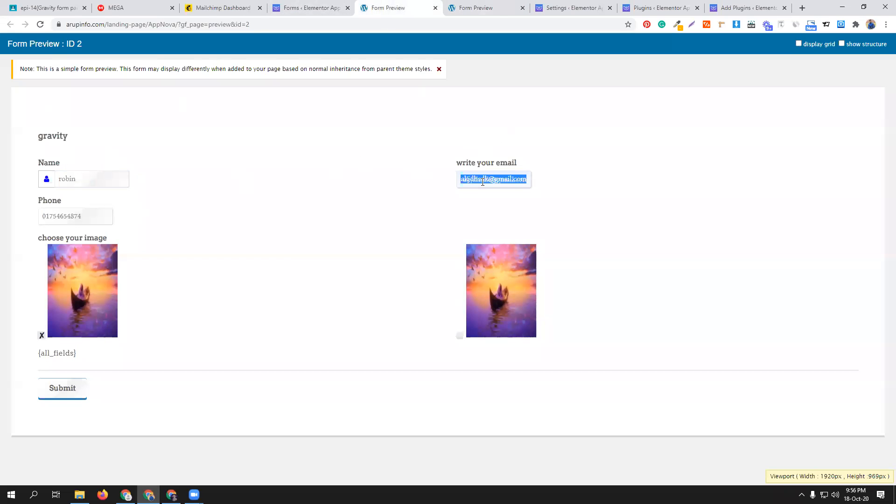
key("BackSpace")
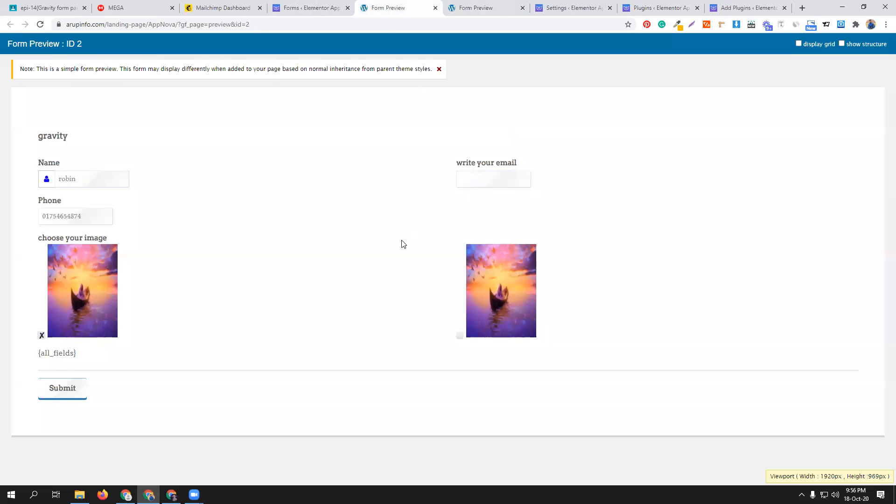
double_click(82, 178)
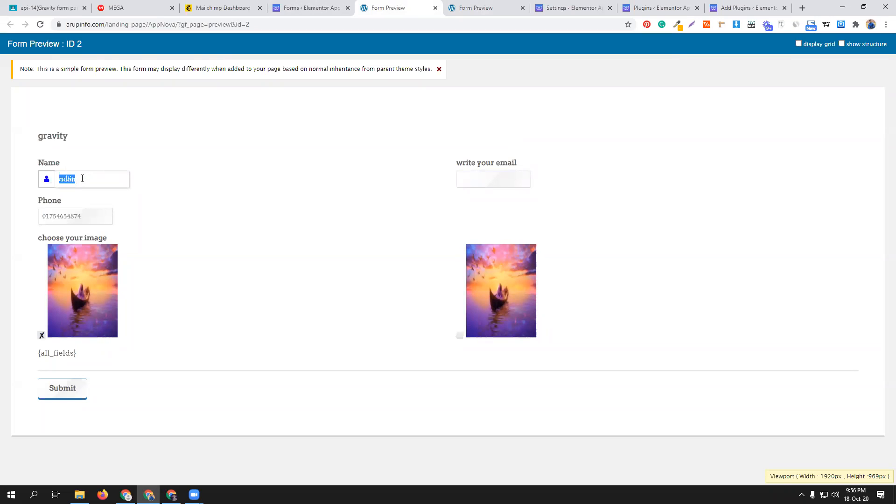
type("AB")
left_click(343, 225)
key("Tab")
left_click(343, 225)
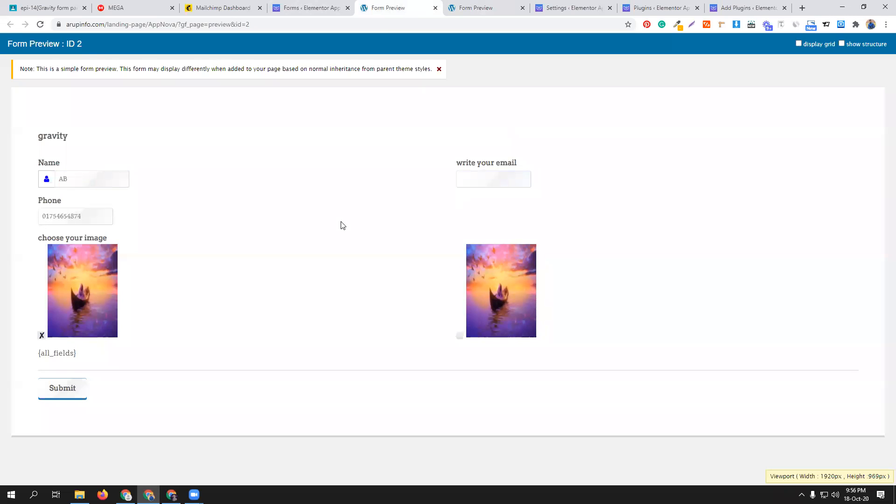
- Review the email field's General and Live Population settings in the form editor, including the merge tag options
left_click(351, 7)
scroll(226, 225, "up", 5)
left_click(237, 207)
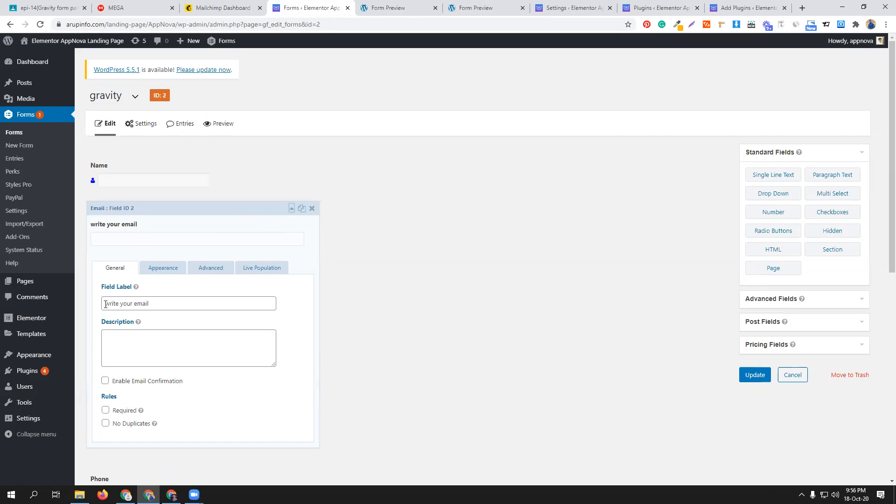
left_click(262, 271)
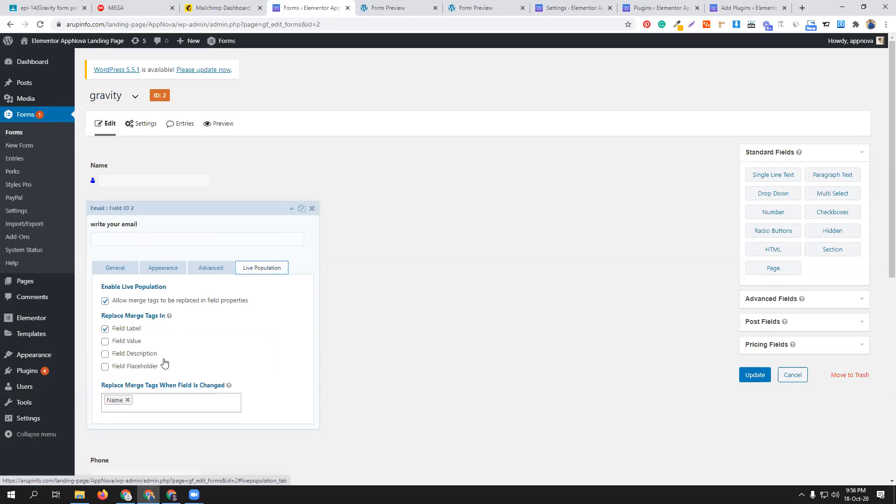
left_click(111, 268)
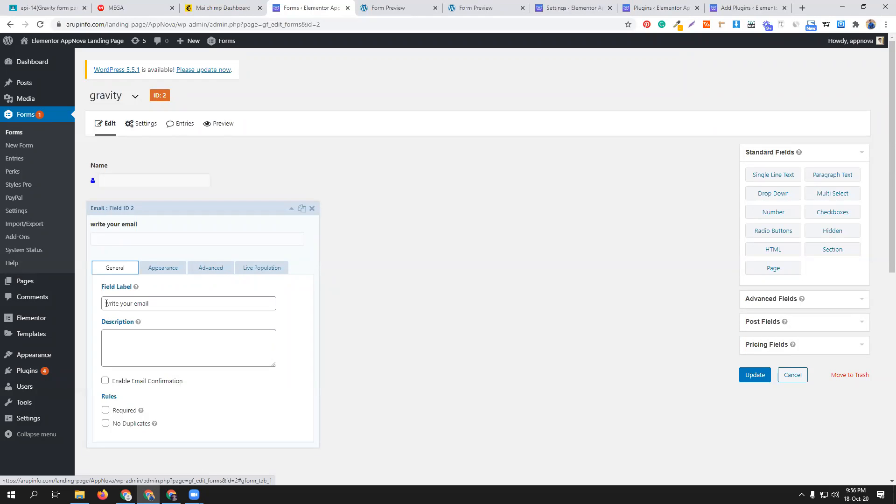
scroll(247, 328, "down", 5)
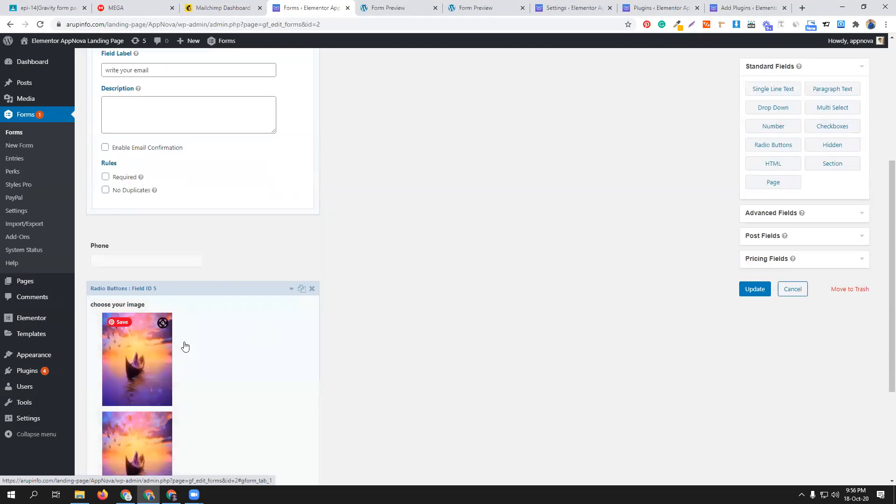
scroll(185, 346, "down", 4)
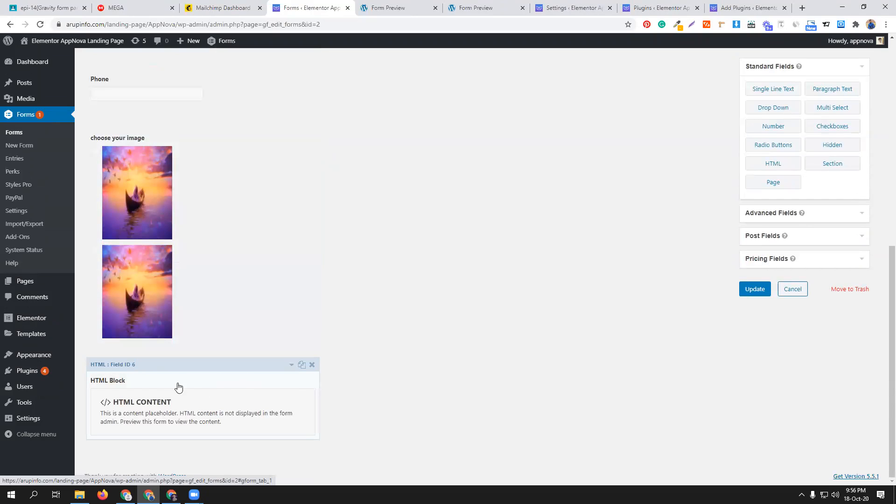
- Add a page break before the HTML block so the block sits on the second page, and update the form
left_click(782, 186)
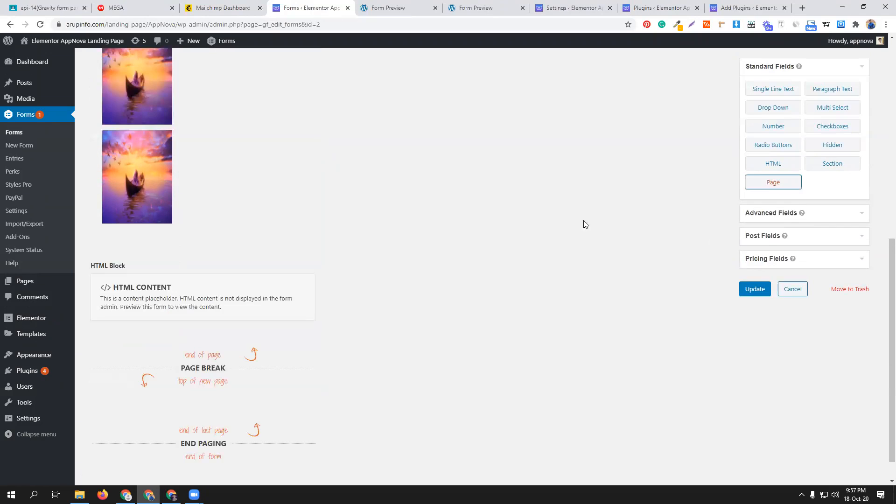
left_click_drag(183, 252, 222, 387)
scroll(442, 342, "down", 2)
scroll(442, 342, "up", 9)
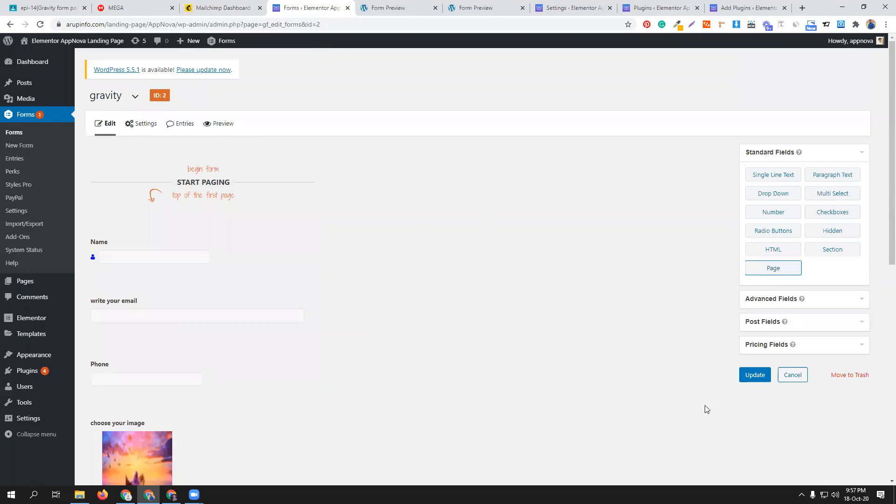
left_click(754, 374)
scroll(419, 286, "down", 7)
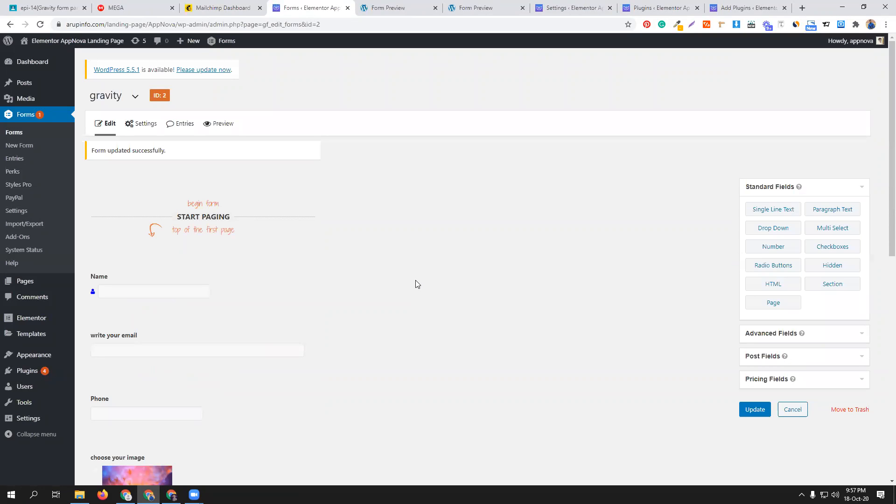
- Preview the form, enter a name, a suggested email and a phone number, choose the second image, and continue to the second page
left_click(219, 123)
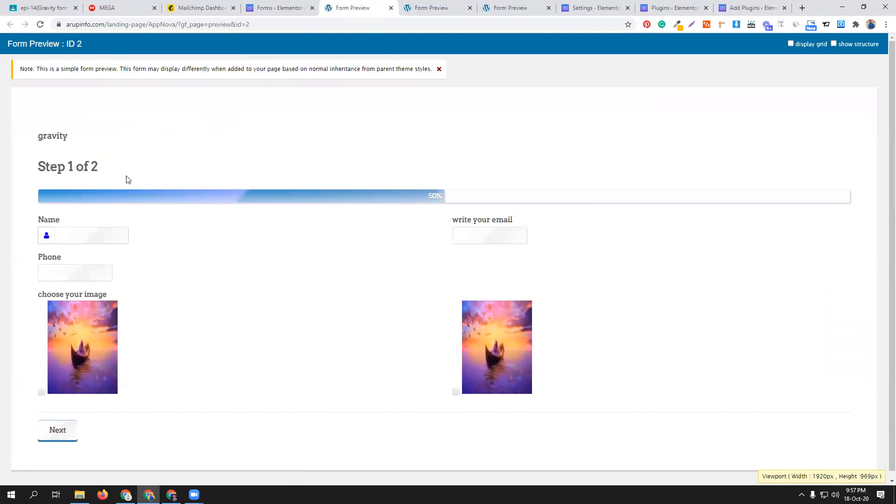
left_click(99, 234)
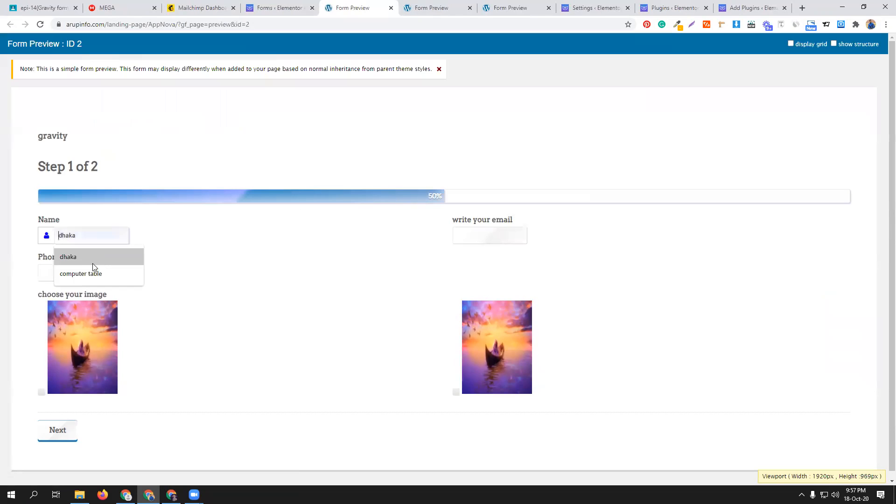
type("AB")
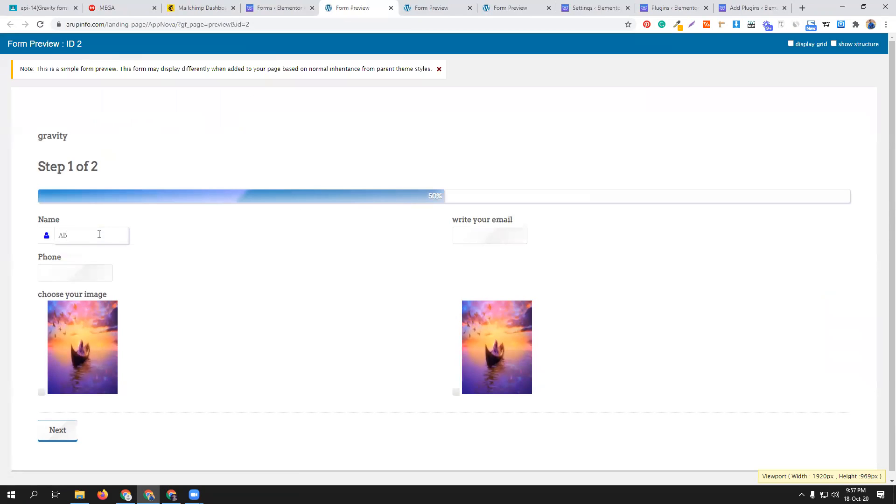
left_click(489, 235)
left_click(478, 258)
left_click(71, 267)
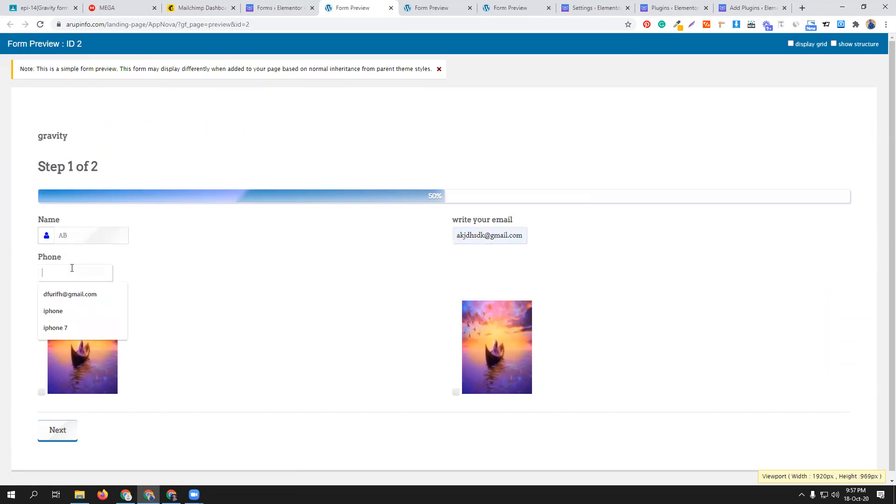
left_click(478, 330)
left_click(56, 426)
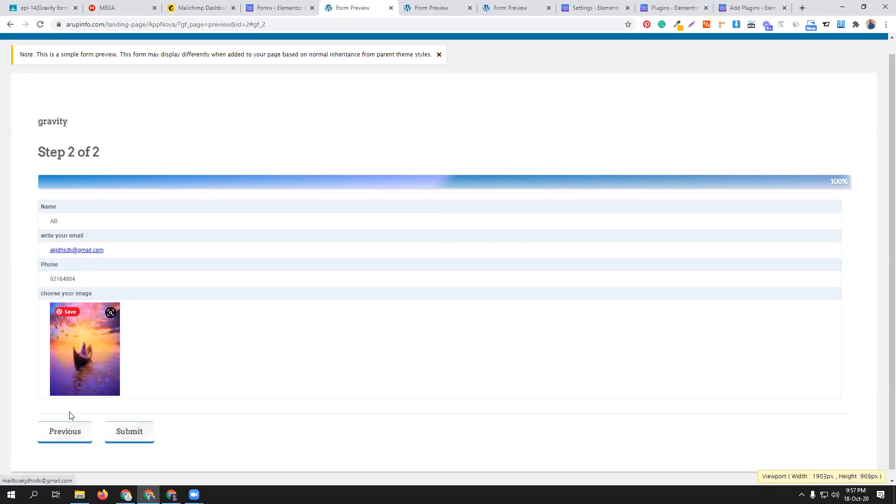
- Return to the first page, insert 01 before the @ in the email address, and continue to the submission preview
left_click(62, 433)
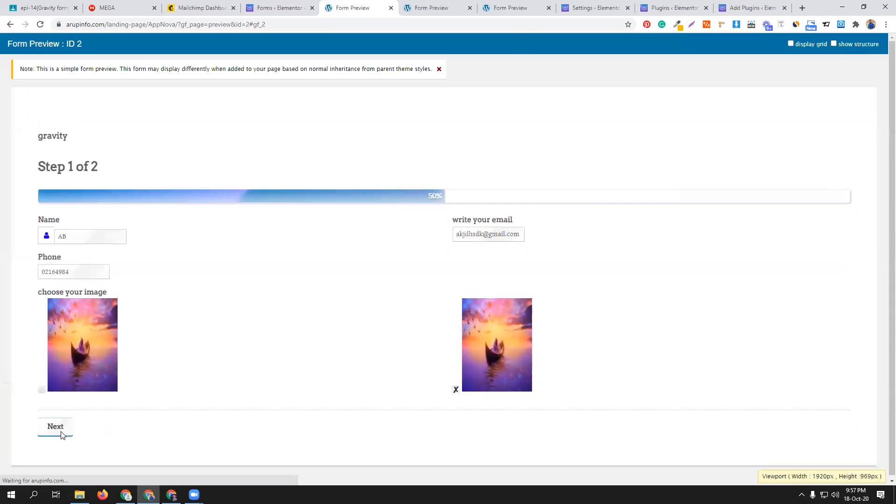
left_click(485, 236)
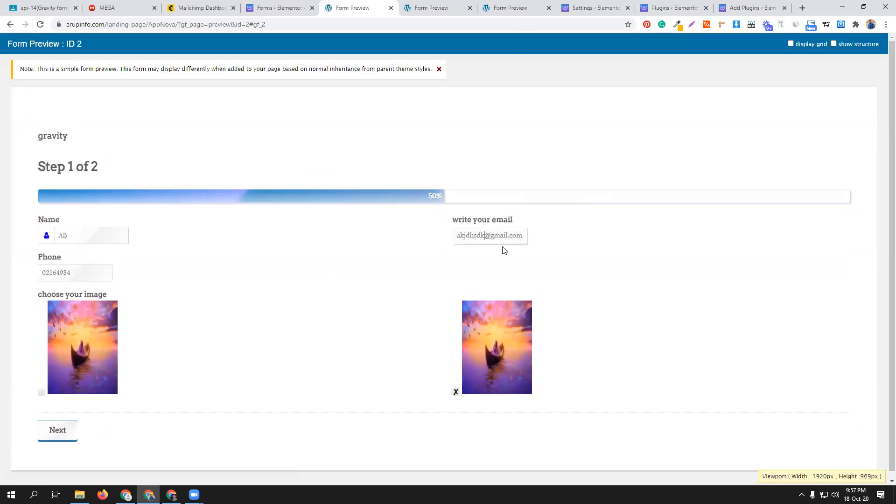
type("01")
scroll(359, 299, "down", 1)
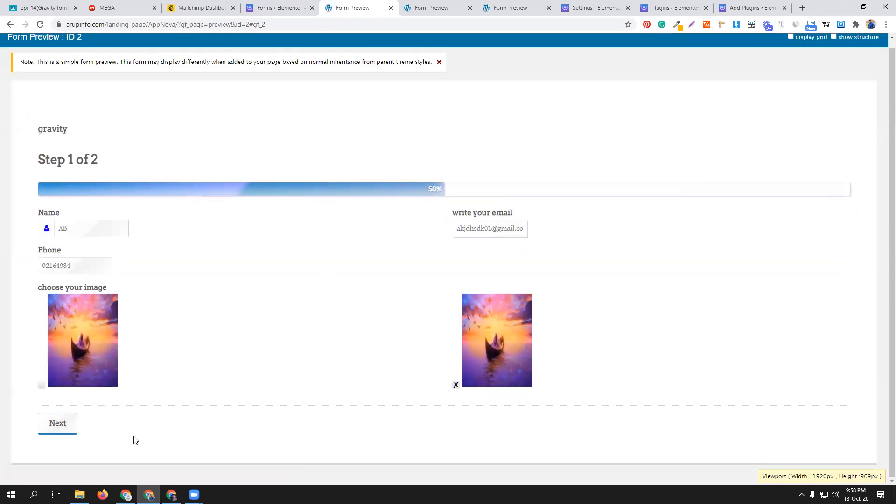
left_click(59, 423)
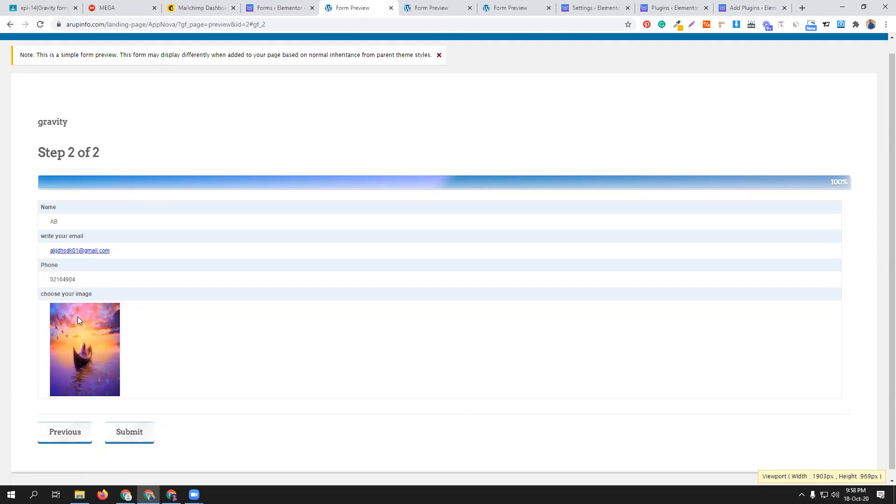
- Go back to the first page, add the digit 5 to the end of the phone number, and submit the form from the review page
left_click(62, 434)
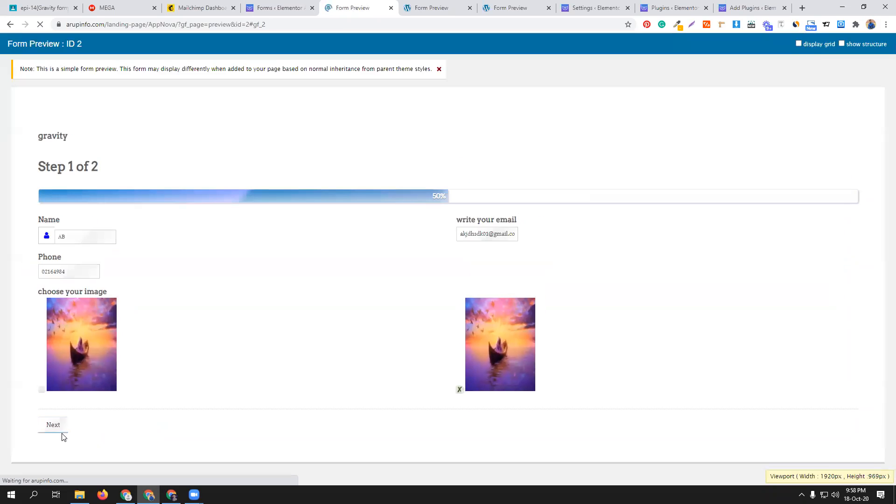
left_click(80, 276)
type("5")
left_click(76, 429)
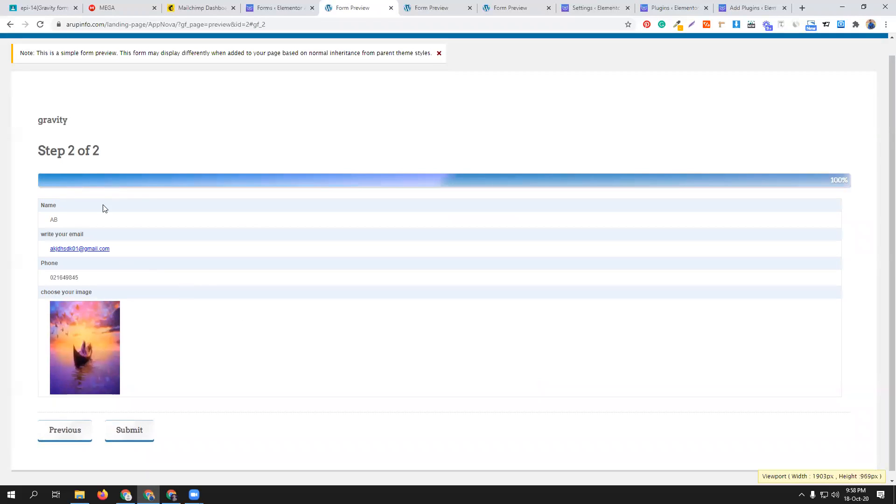
left_click(138, 437)
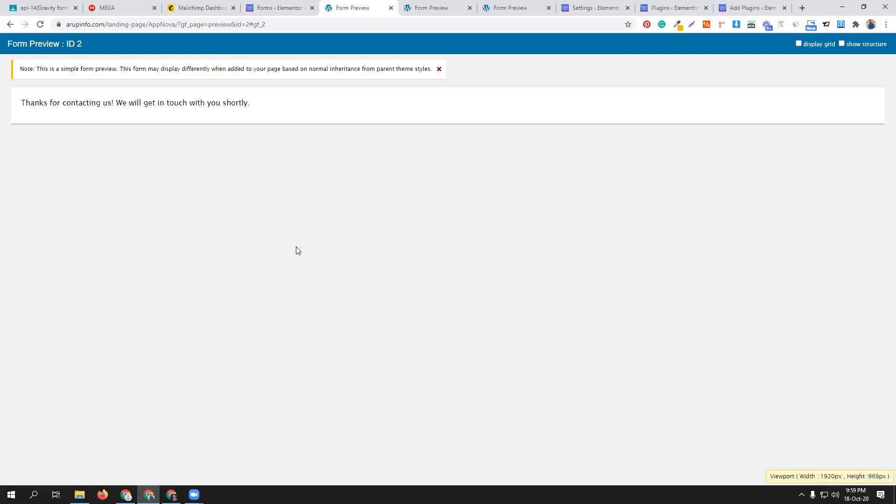
- Switch to Mailchimp, open the account's API keys page, and select the API key created on Oct 18, 2020
left_click(204, 10)
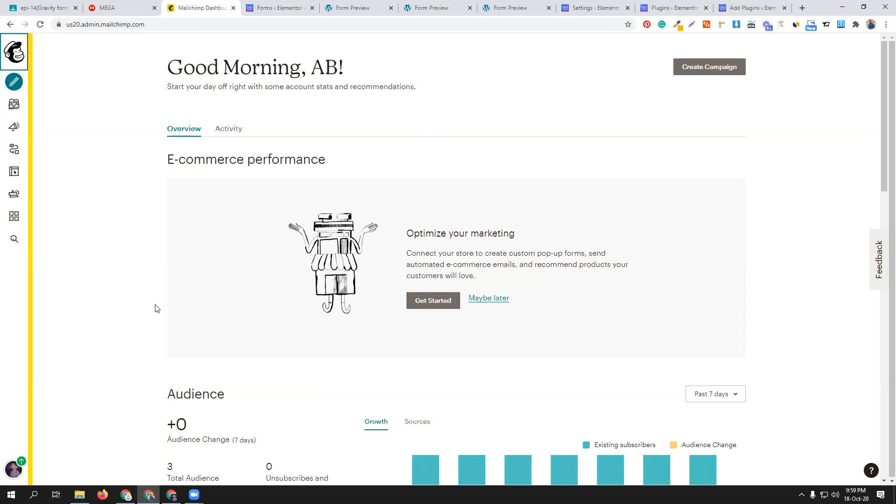
left_click(11, 472)
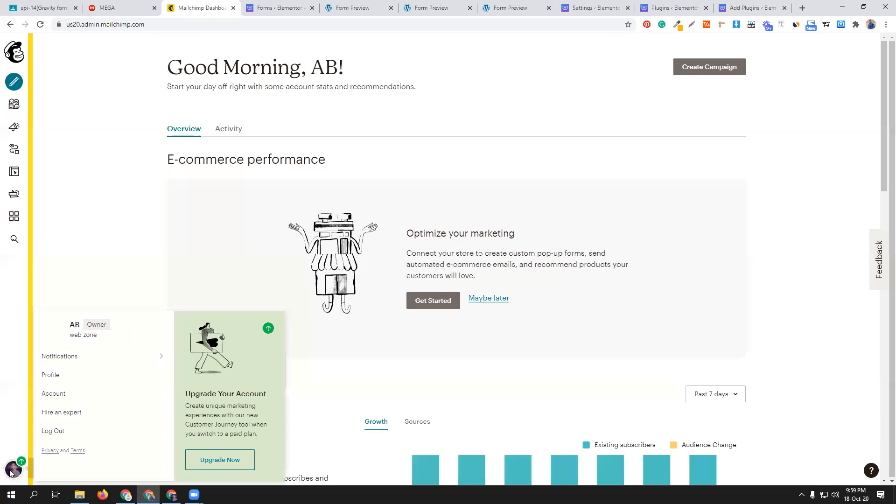
left_click(64, 393)
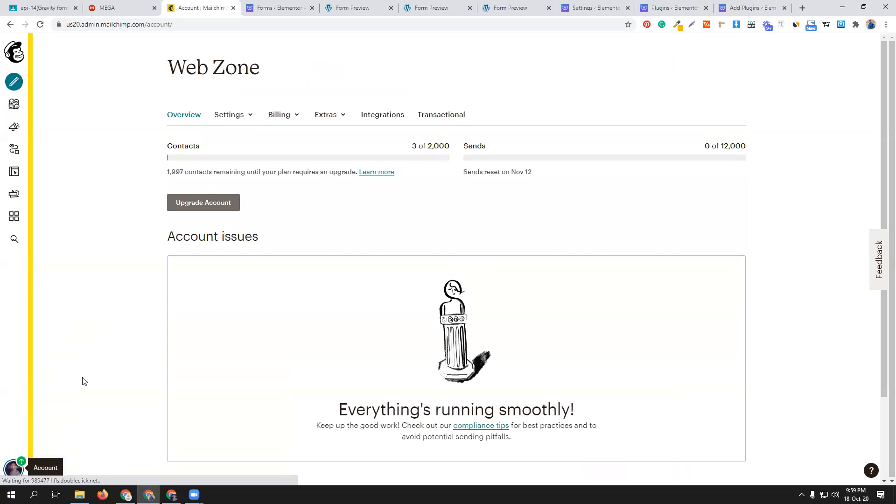
left_click(340, 120)
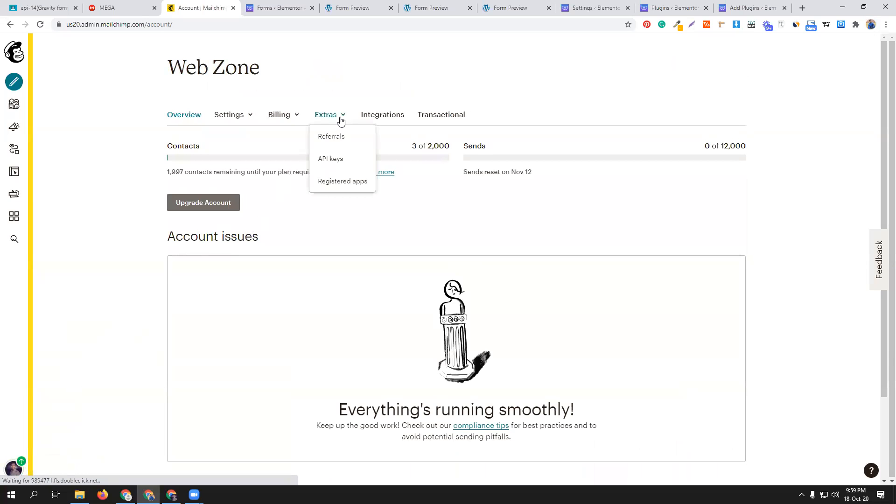
left_click(339, 158)
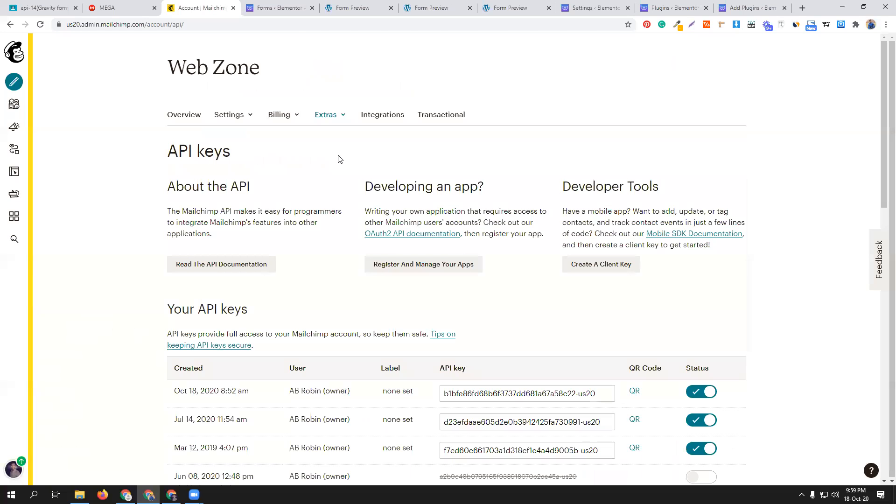
scroll(277, 333, "down", 3)
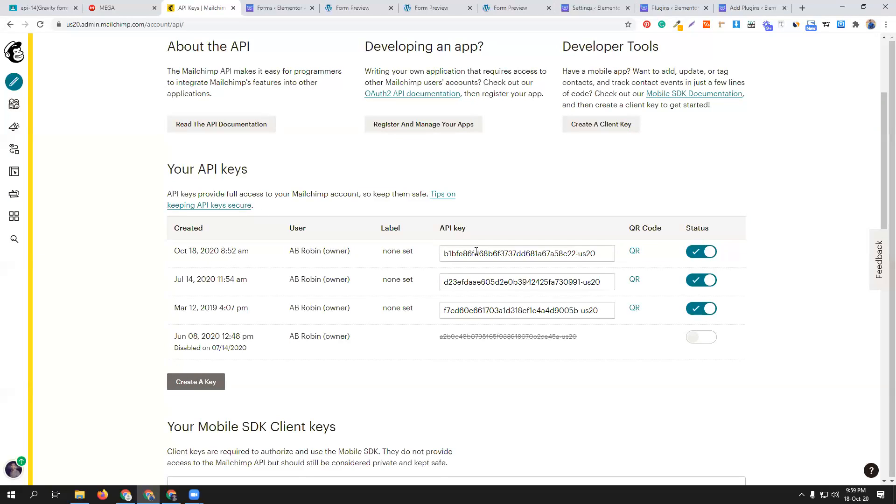
left_click(492, 251)
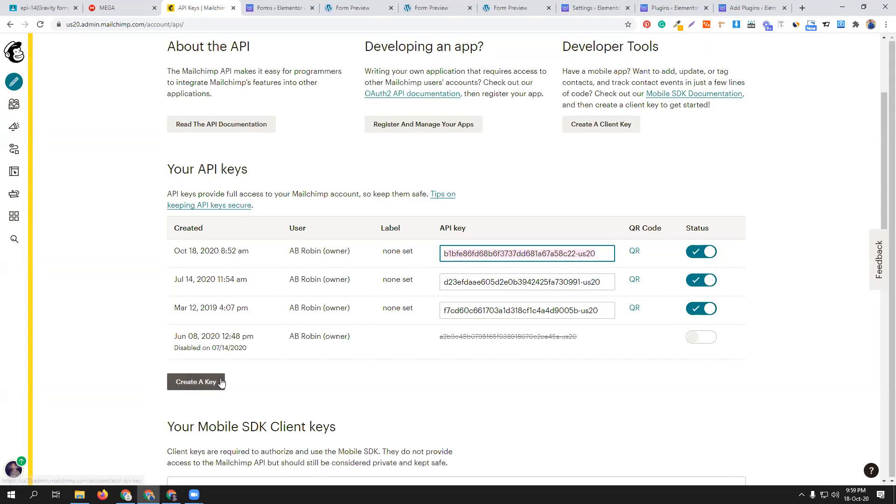
- Return to the WordPress site, open the forms list, and go from the installed plugins to adding a new plugin
left_click(293, 8)
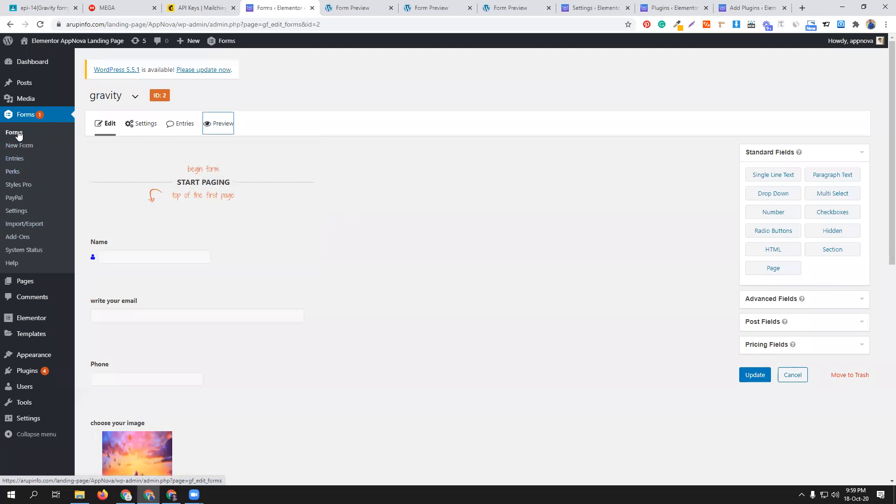
left_click(33, 115)
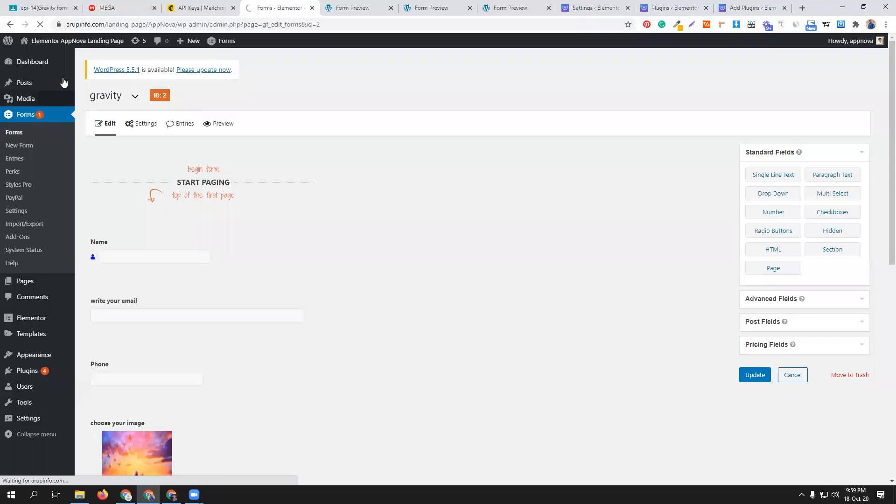
left_click(674, 8)
scroll(503, 225, "up", 5)
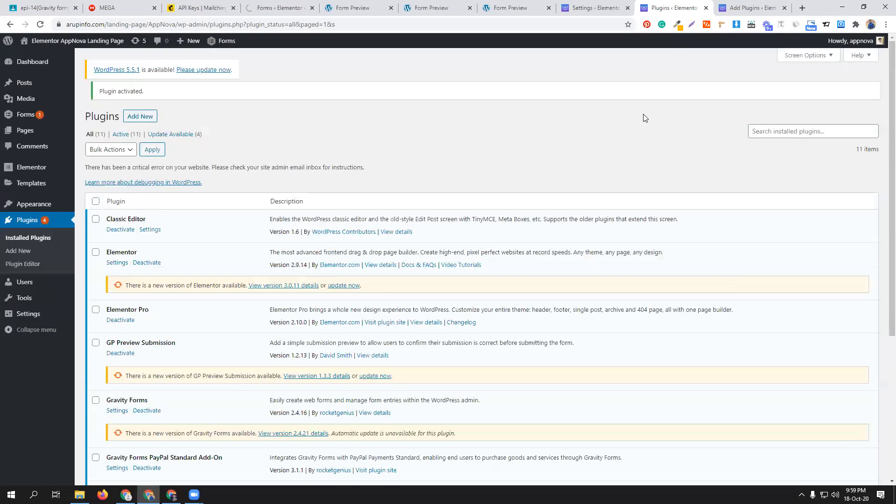
left_click(154, 119)
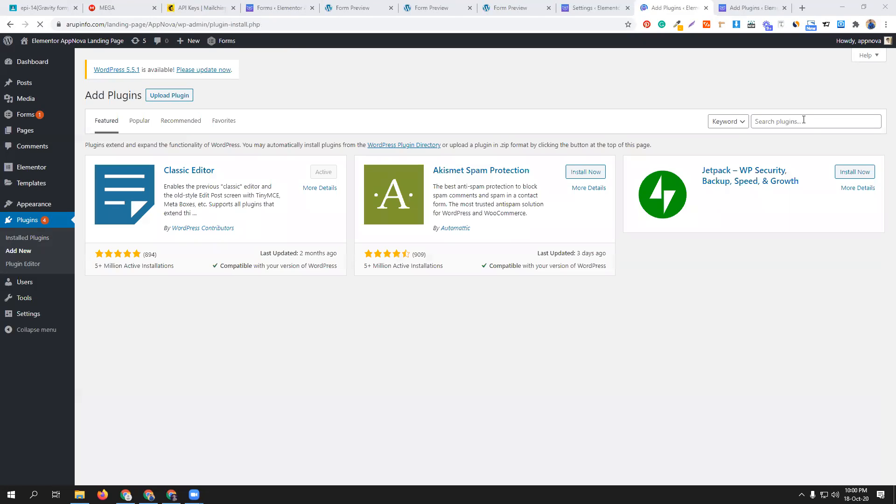
- Search the plugin directory for gravity for mailchimp
left_click(803, 120)
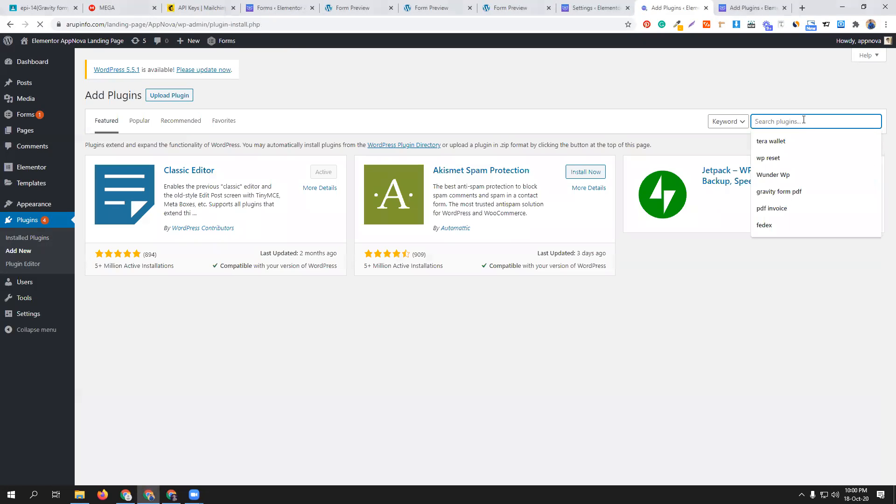
type("g")
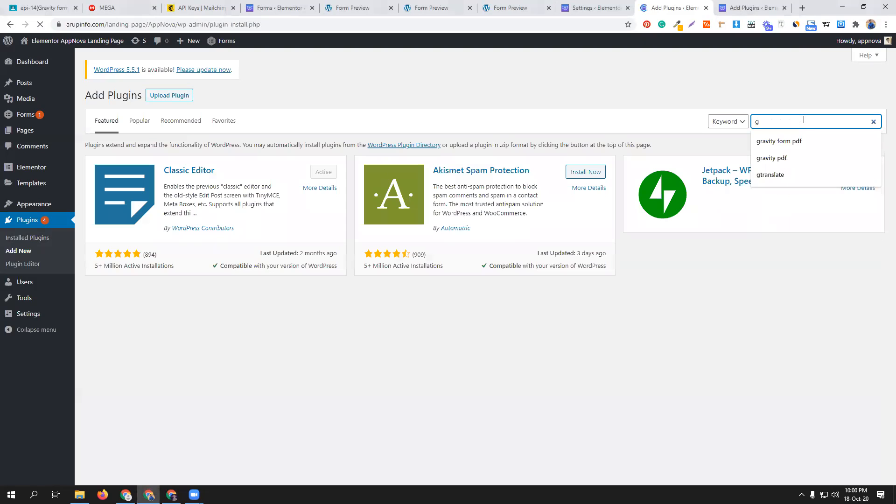
type("ravity for ")
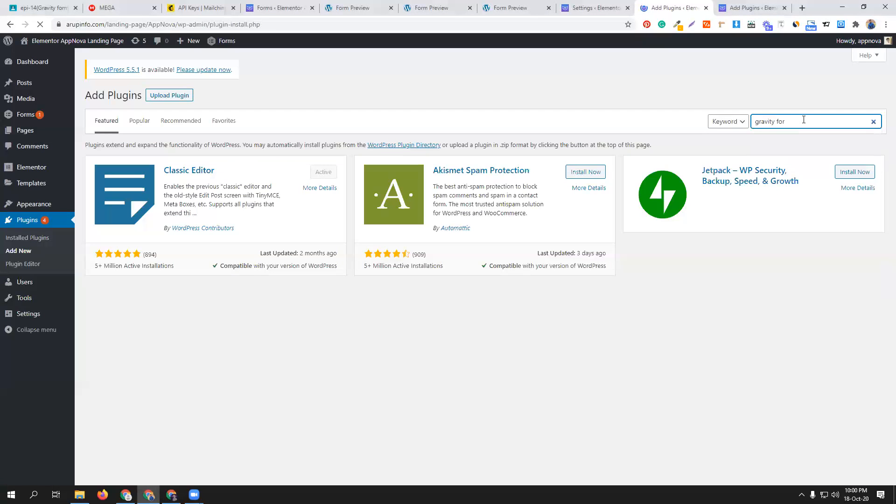
type("mailchimp")
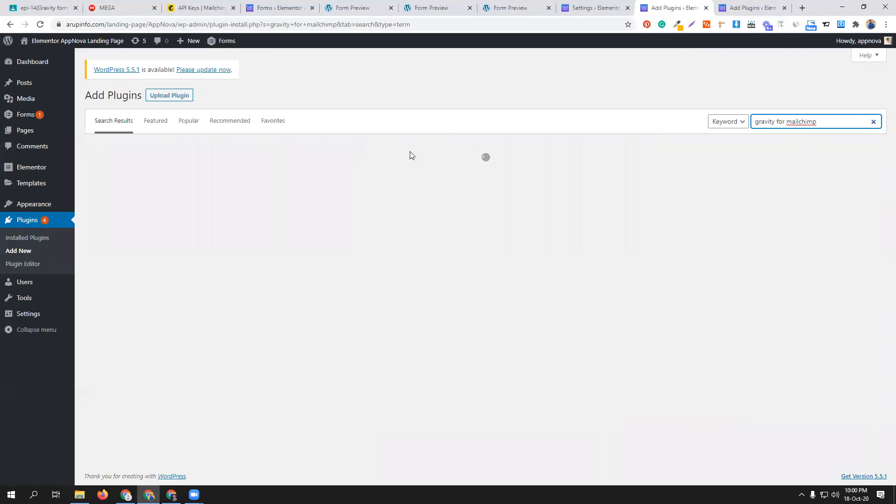
- Start a plugin upload and browse to the RocketGenius folder within Gravity Form_ ALL
left_click(170, 96)
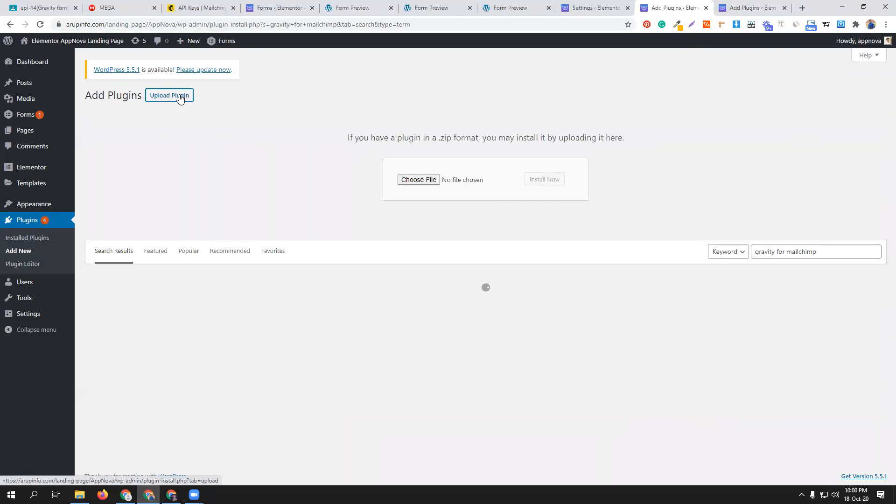
left_click(414, 180)
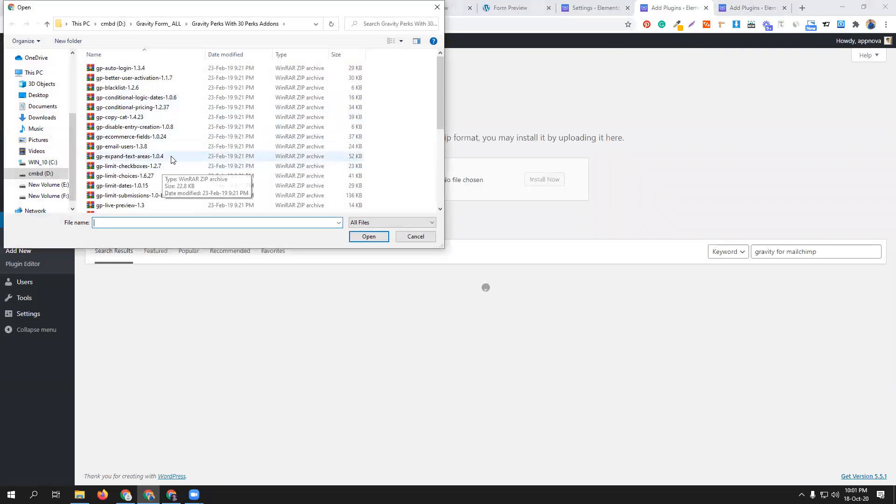
scroll(171, 156, "down", 5)
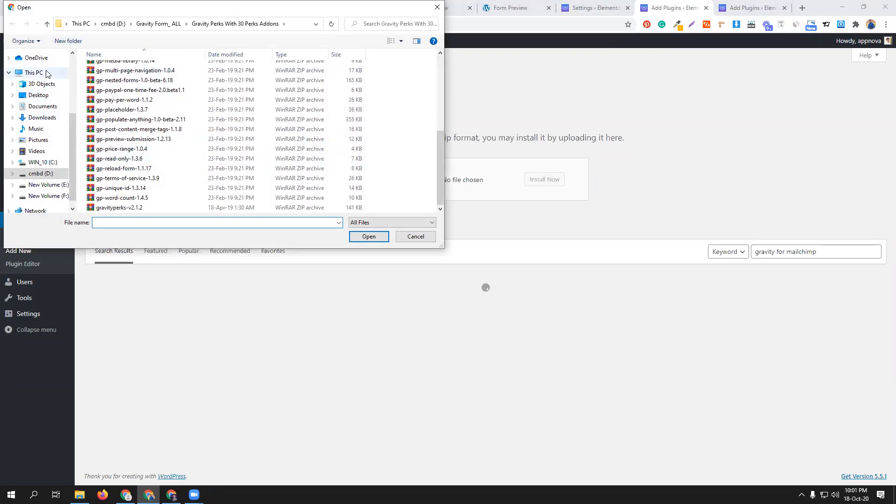
left_click(48, 24)
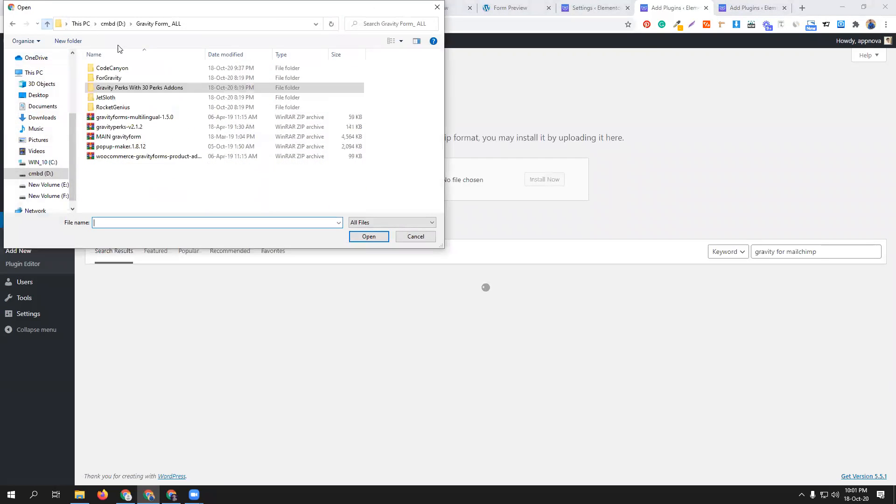
double_click(124, 77)
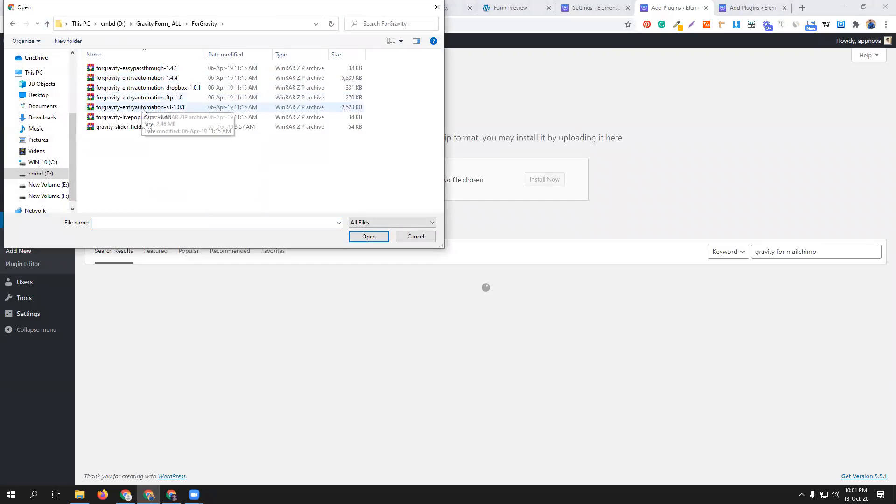
left_click(47, 24)
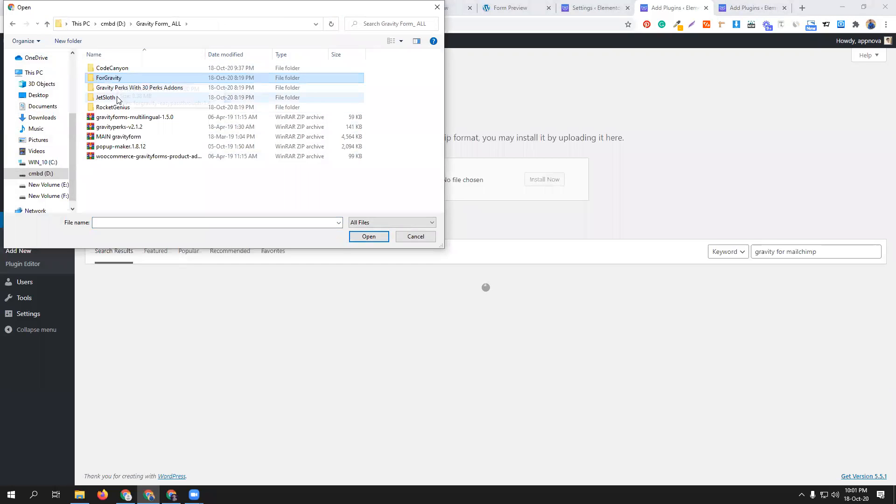
double_click(117, 108)
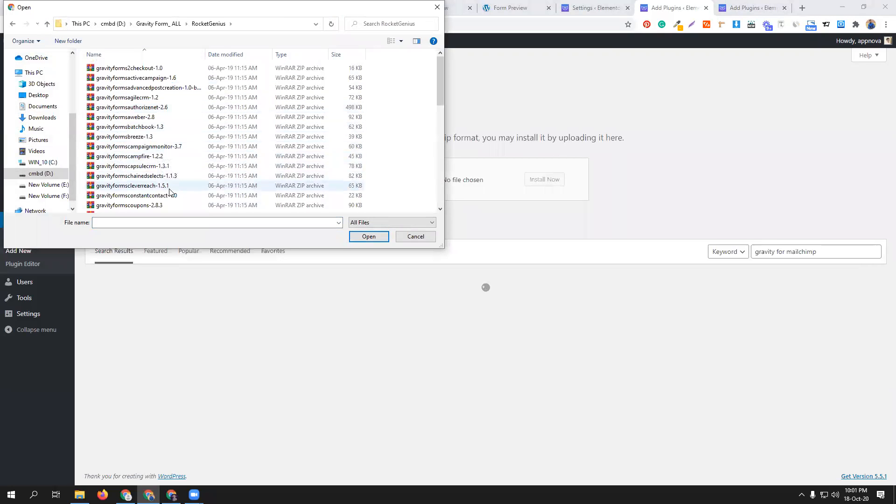
- Choose the gravityformsmailchimp-4.6 archive from the RocketGenius folder as the plugin file to upload
scroll(166, 187, "down", 3)
scroll(168, 182, "down", 2)
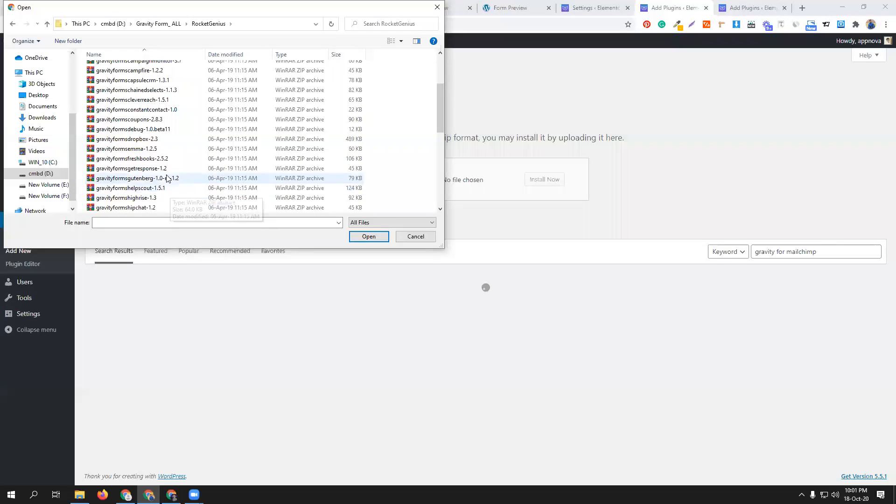
scroll(161, 151, "down", 4)
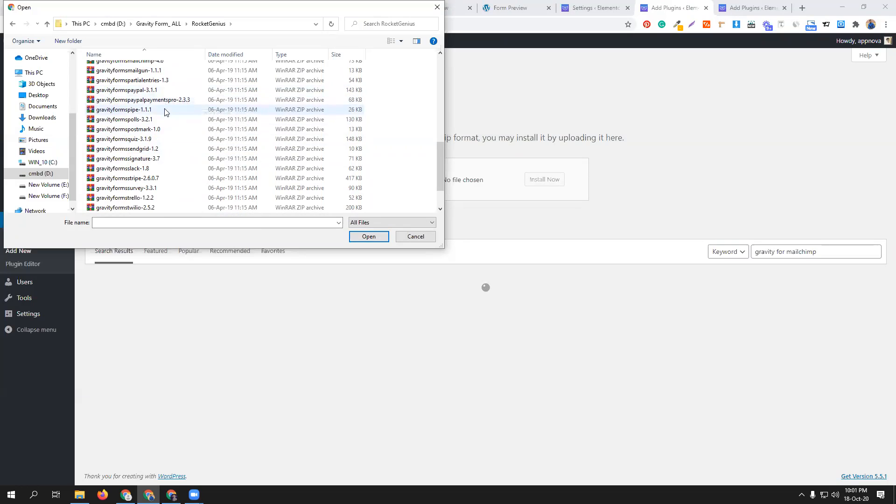
scroll(164, 187, "down", 2)
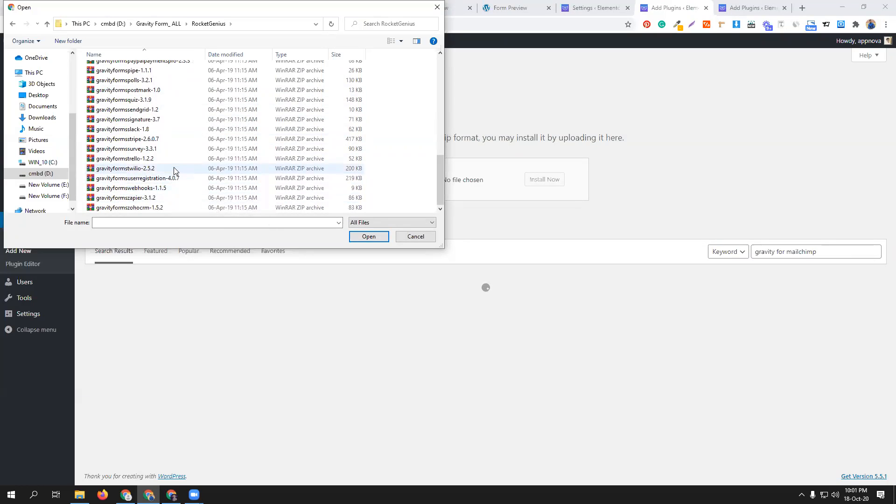
scroll(174, 155, "up", 15)
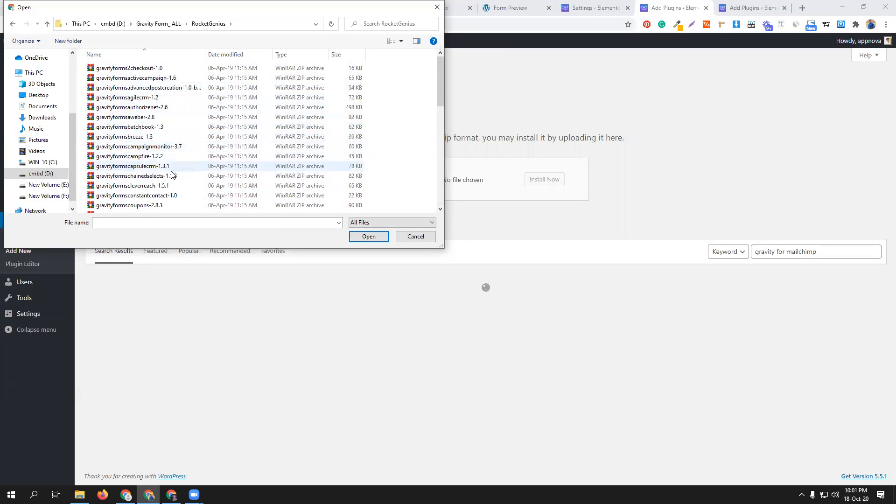
scroll(180, 198, "down", 1)
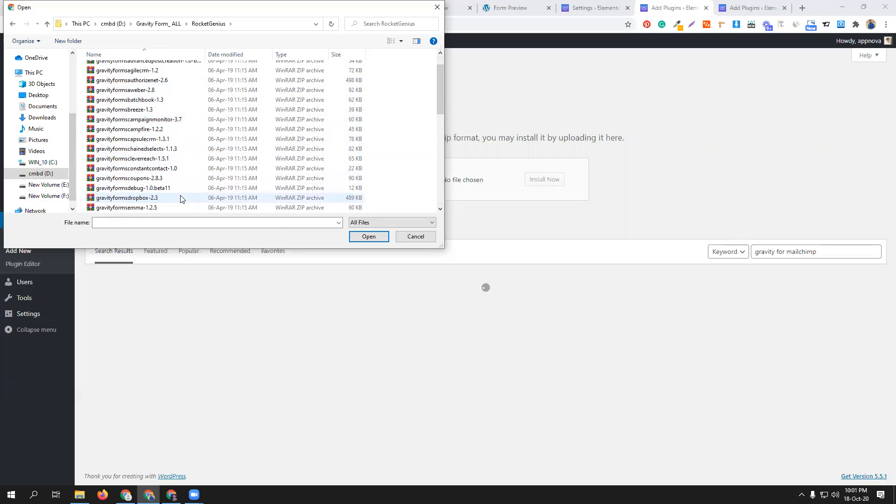
scroll(180, 198, "down", 1)
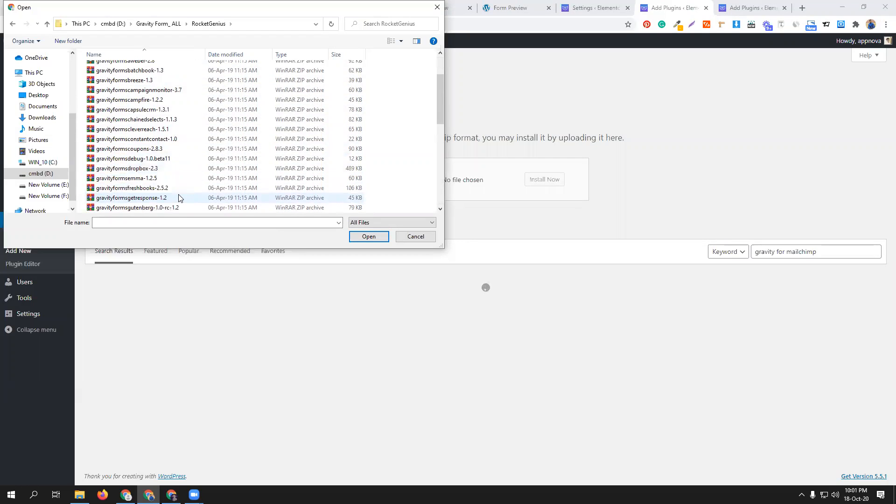
scroll(180, 198, "down", 1)
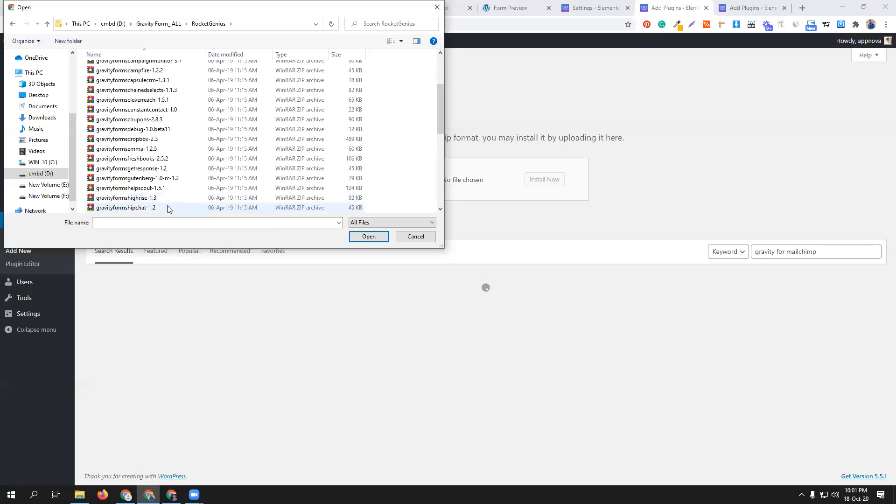
scroll(169, 201, "down", 1)
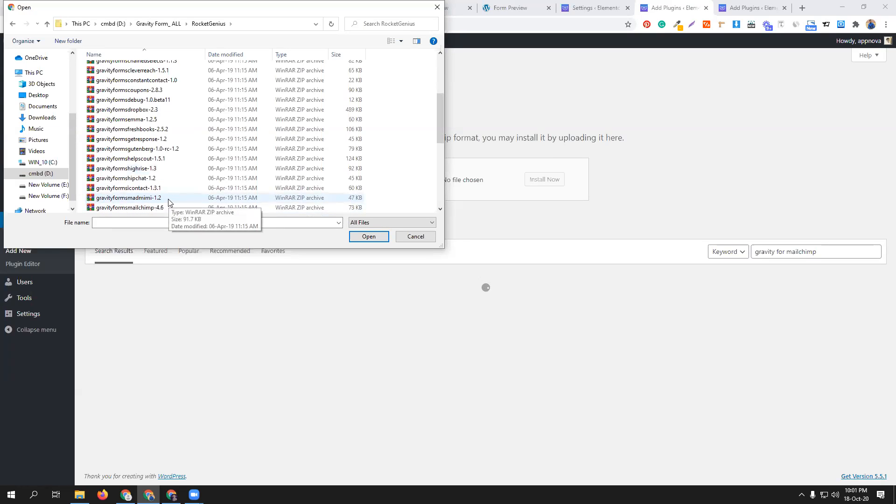
left_click(171, 208)
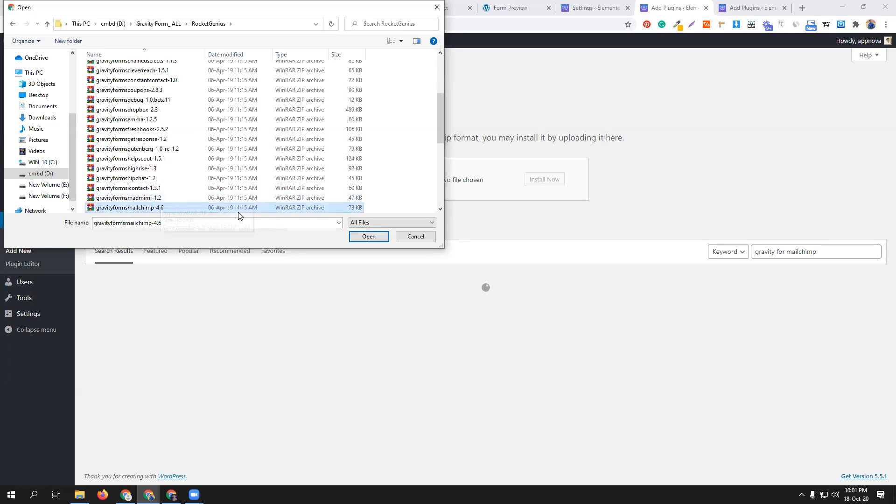
left_click(356, 238)
- Install the uploaded Gravity Forms MailChimp add-on and activate it
left_click(558, 178)
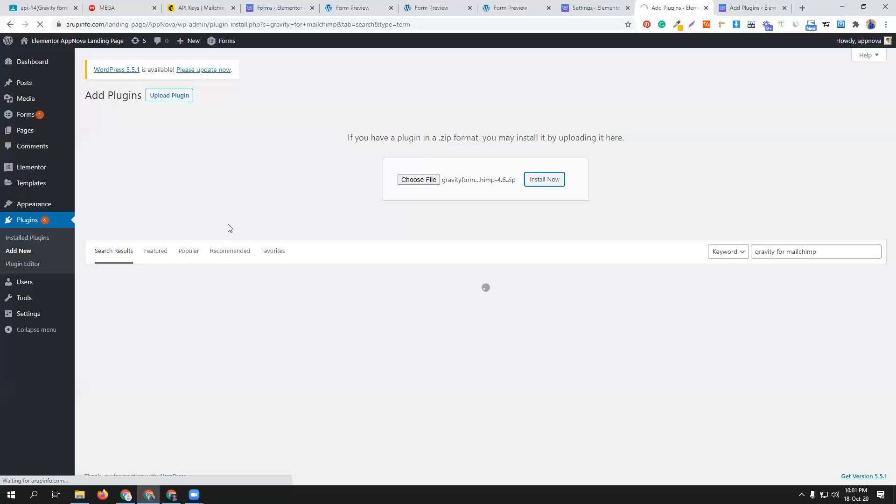
left_click(220, 8)
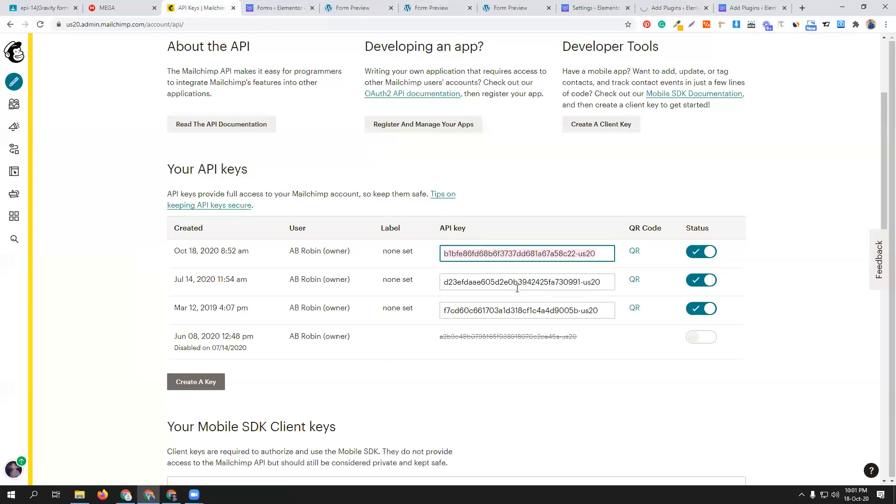
left_click(662, 4)
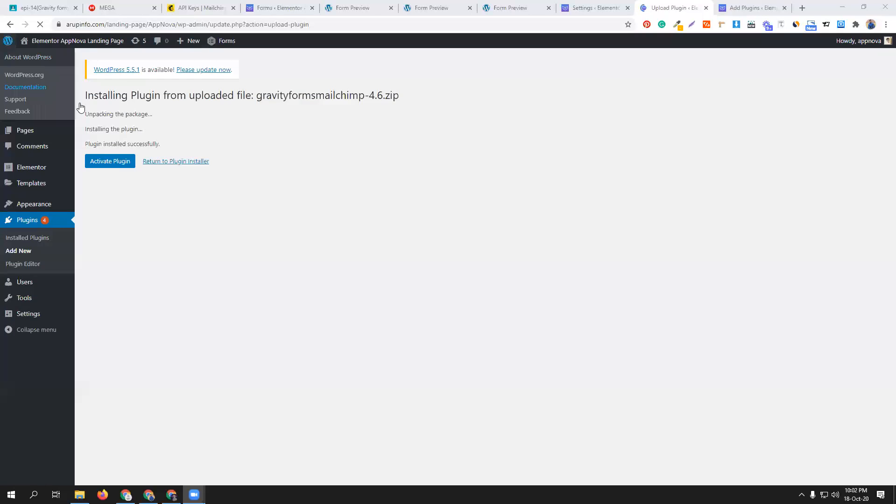
left_click(114, 164)
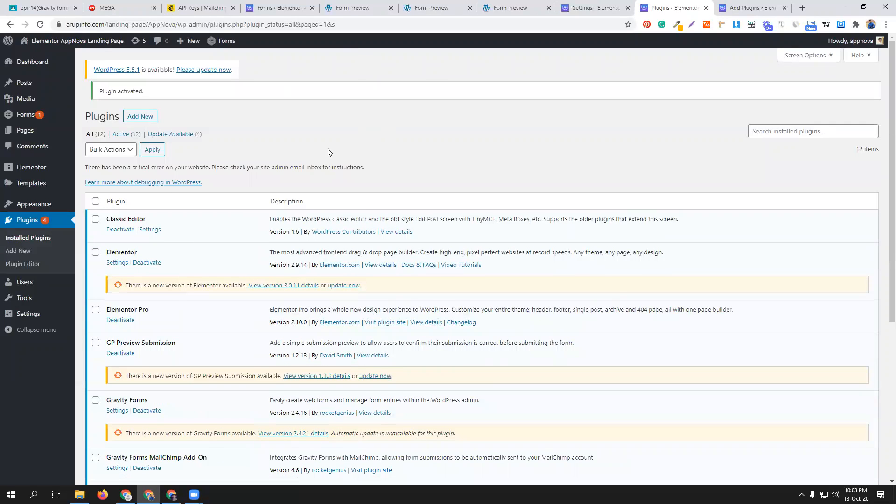
- Reload the Gravity Forms list, close the three open form preview pages, and return to the forms list
left_click(280, 7)
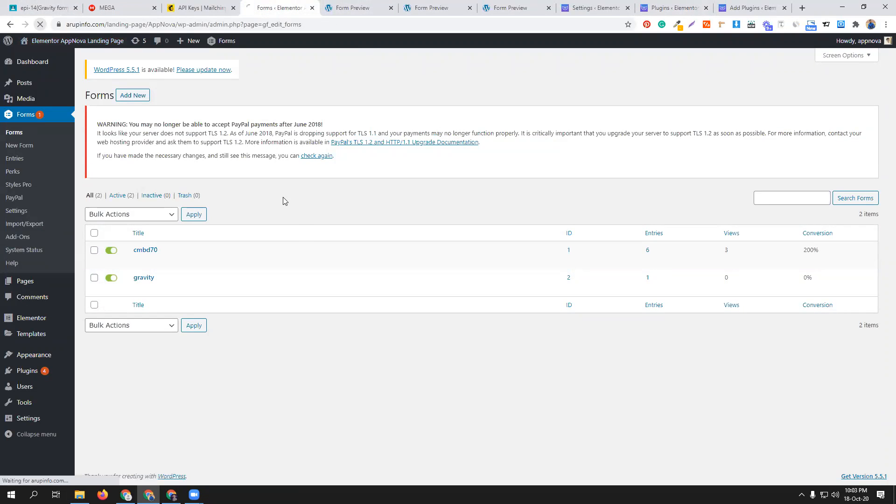
left_click(301, 236)
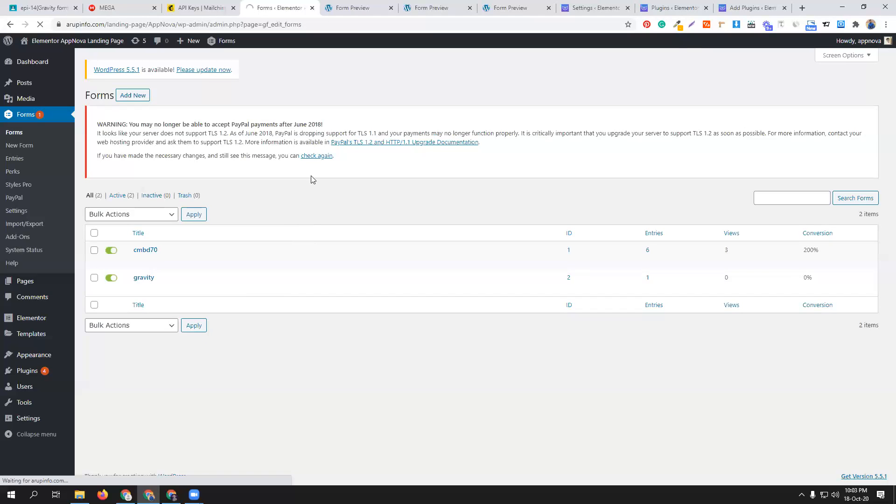
left_click(391, 8)
left_click(391, 8)
left_click(391, 8)
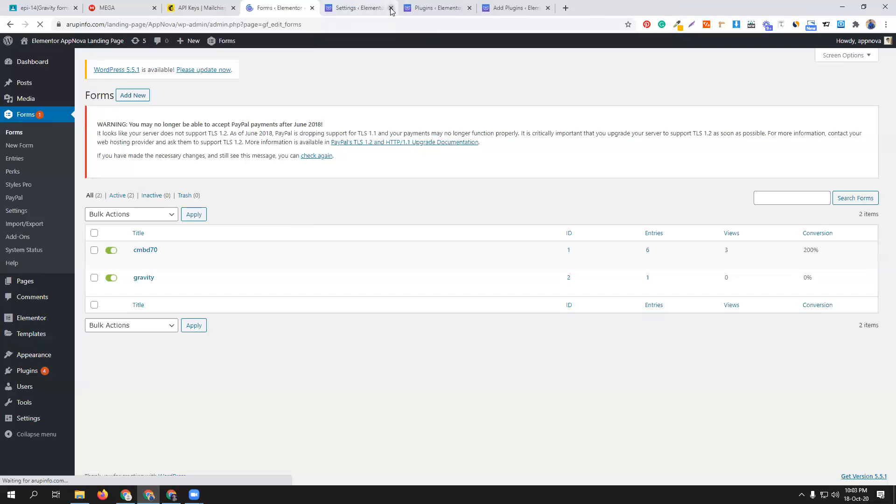
left_click(366, 8)
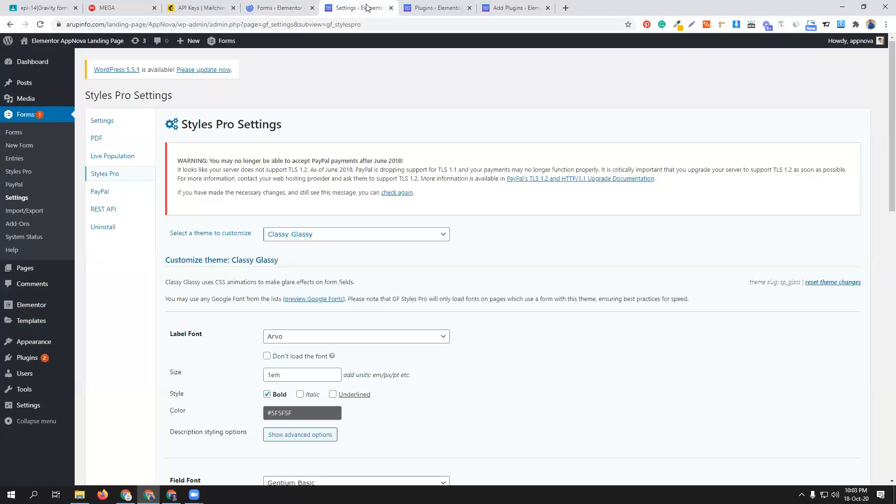
left_click(297, 7)
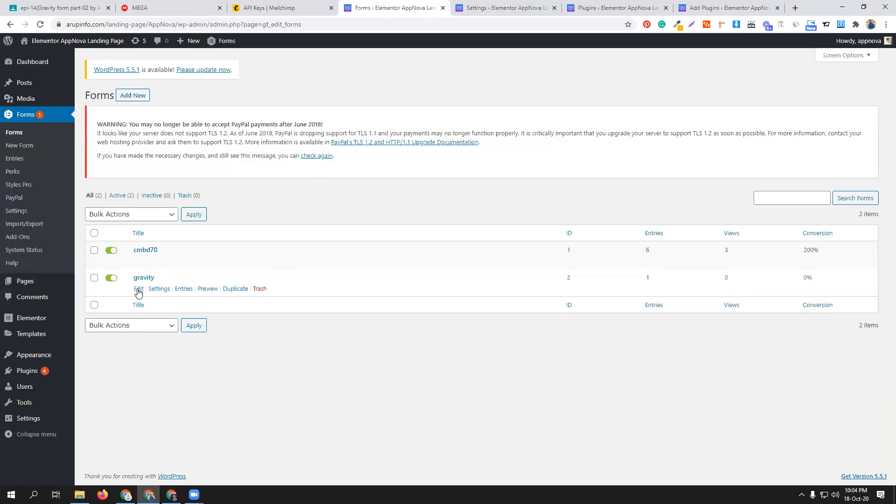
- Open the MailChimp feeds of the gravity form and follow through to the MailChimp add-on settings
mouse_move(155, 291)
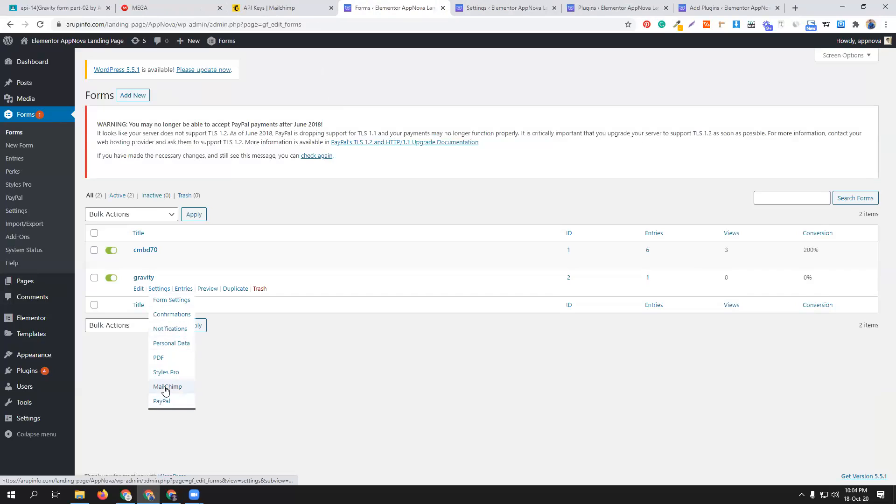
left_click(166, 389)
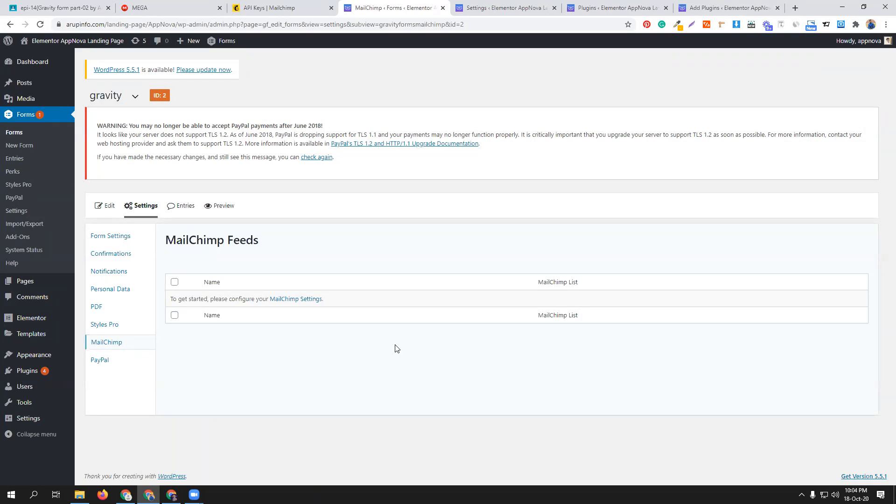
left_click(293, 300)
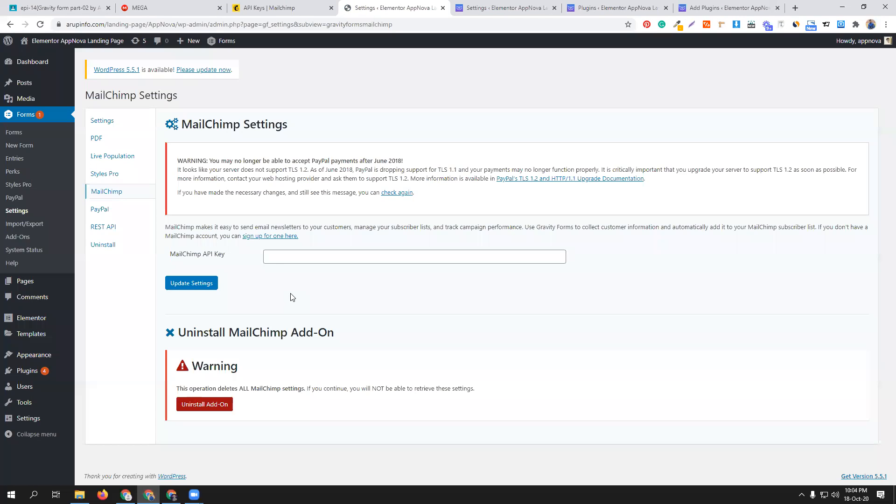
- Paste the MailChimp API key into the add-on settings and save them
left_click(310, 260)
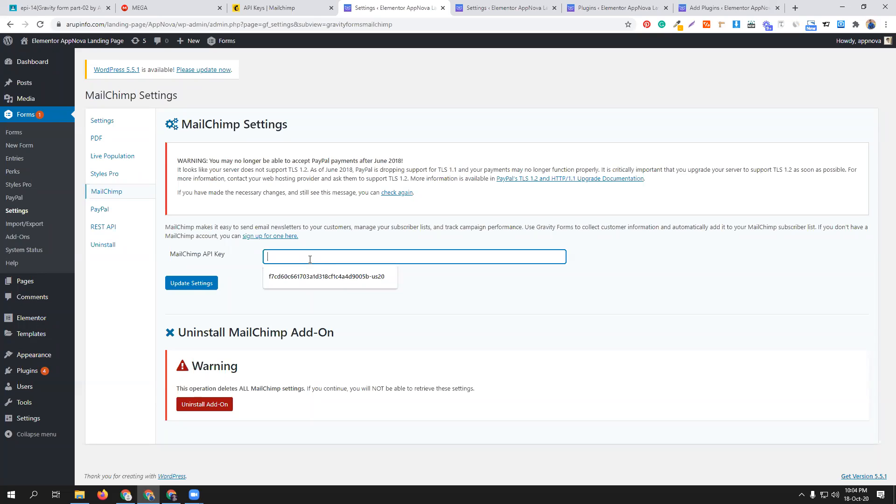
key("ctrl+v")
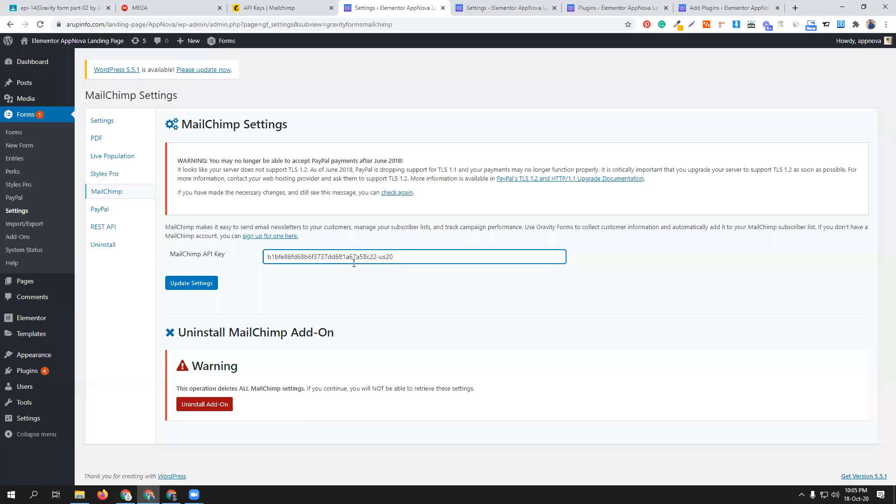
left_click(209, 283)
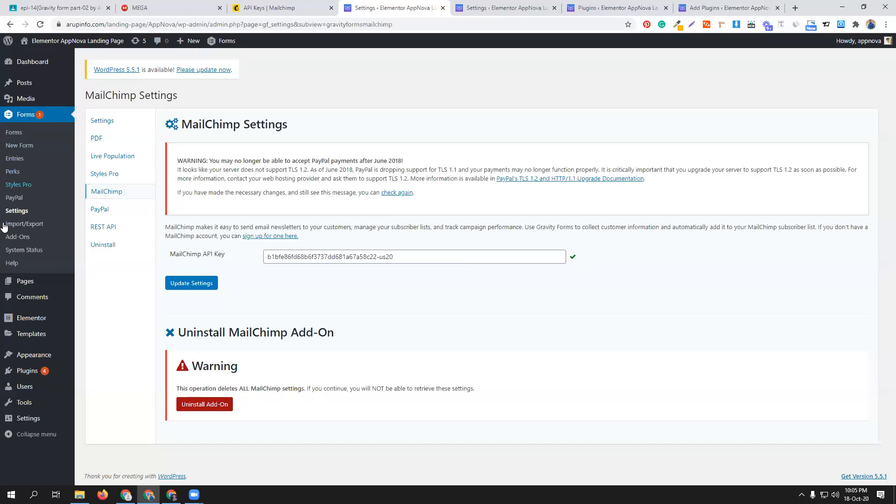
- Go back to the forms list and open the MailChimp feeds of the gravity form
left_click(14, 133)
left_click(271, 4)
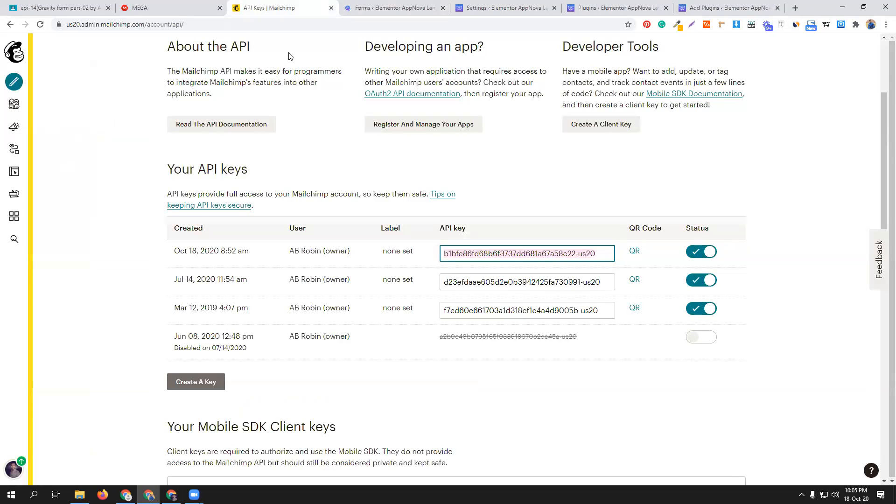
scroll(496, 161, "up", 1)
scroll(496, 161, "up", 3)
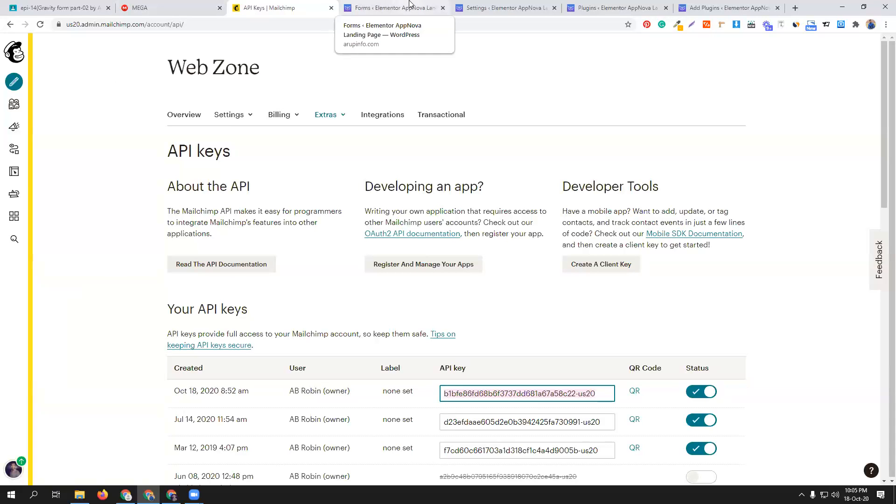
left_click(409, 4)
mouse_move(136, 290)
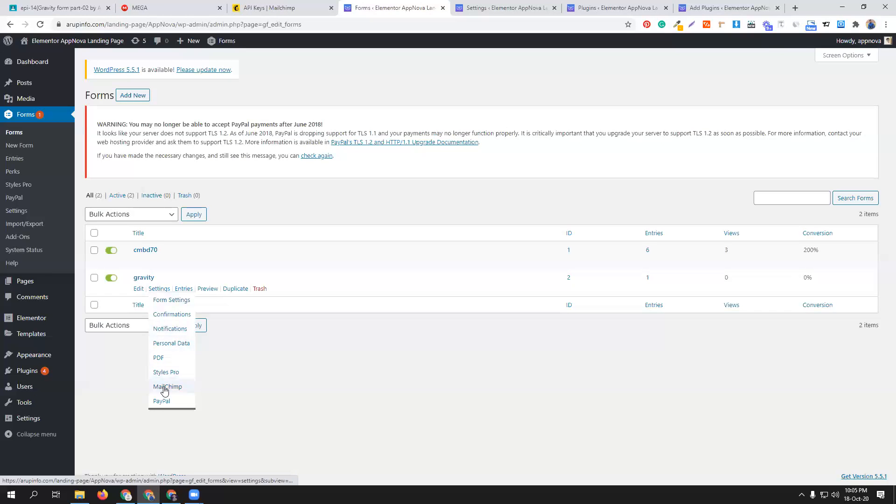
left_click(164, 388)
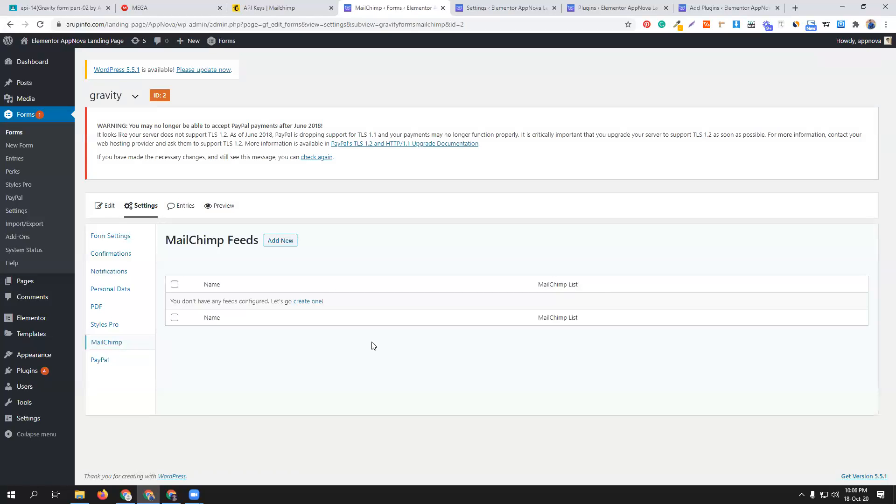
- Add a new MailChimp feed to the gravity form and choose assignment-1 as its list
left_click(279, 243)
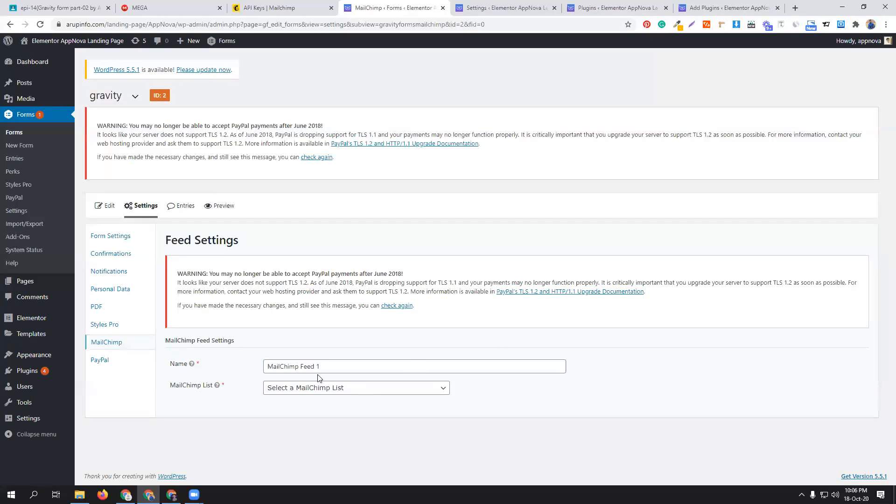
left_click(349, 390)
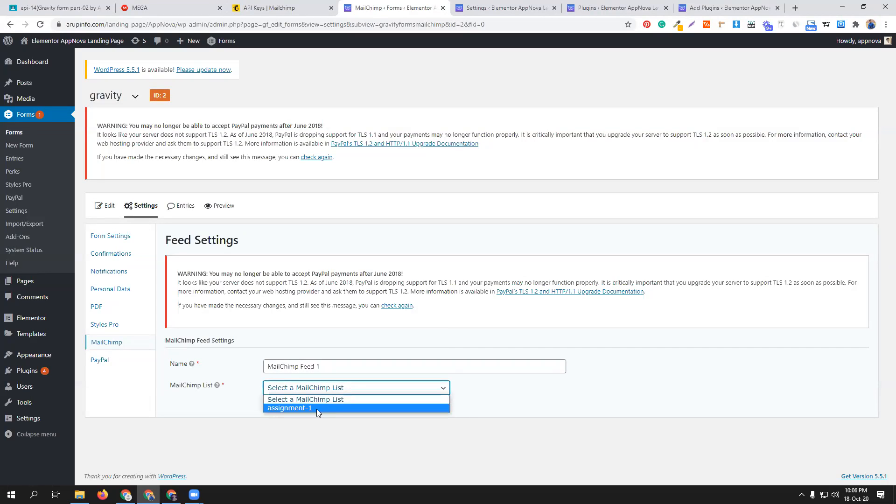
left_click(316, 409)
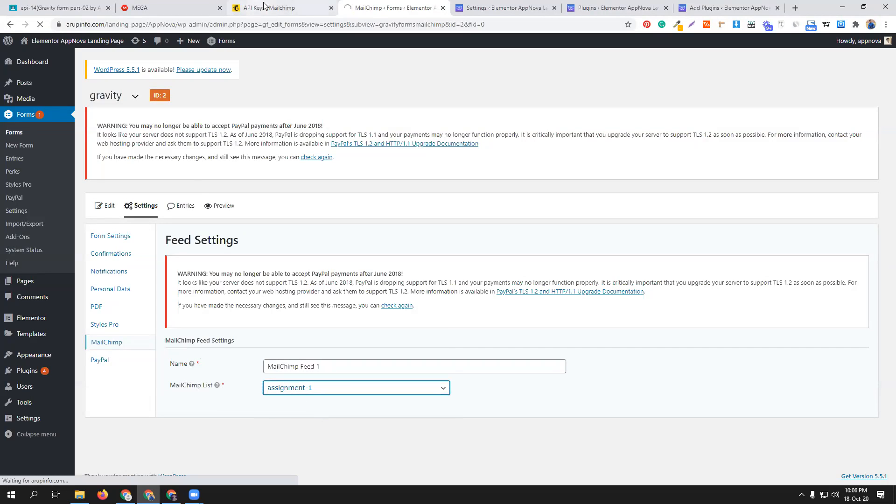
- Switch to Mailchimp, examine the audience overview on the dashboard, and view the account's audiences
left_click(264, 5)
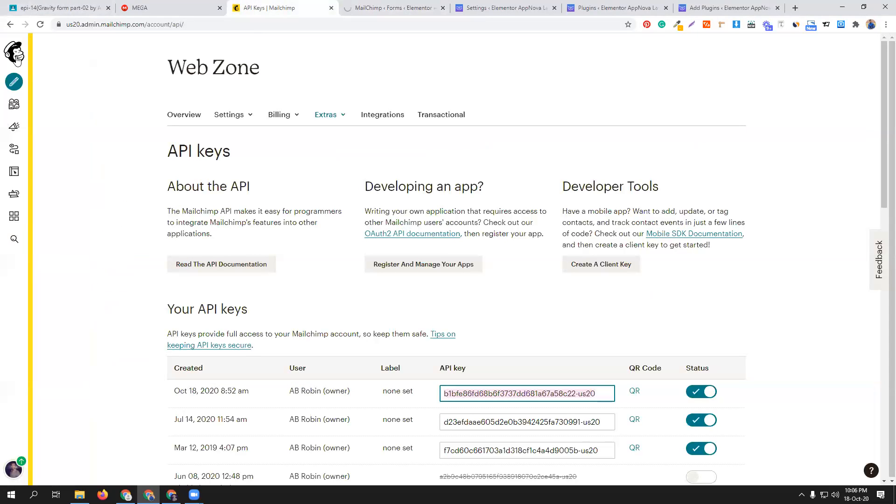
left_click(16, 53)
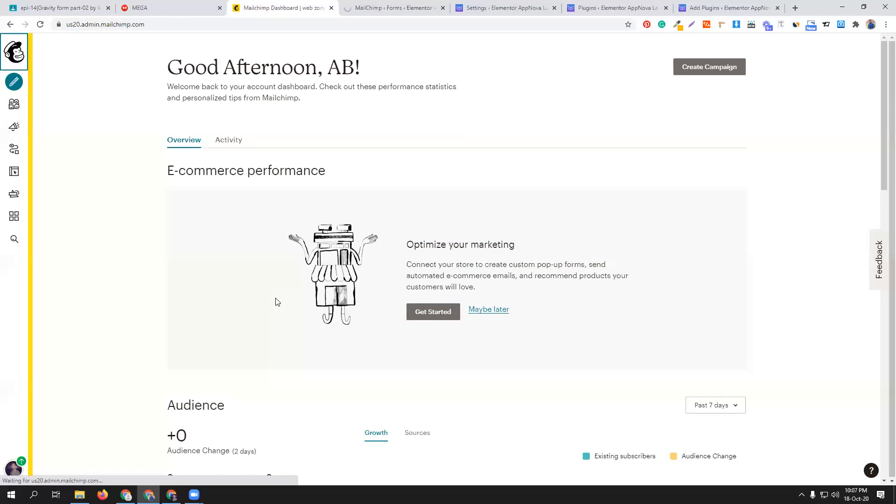
scroll(273, 301, "down", 5)
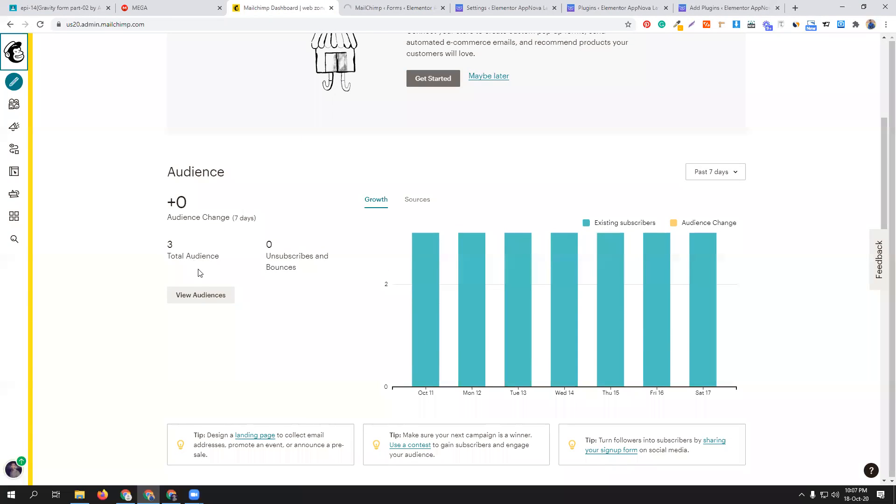
scroll(255, 284, "up", 4)
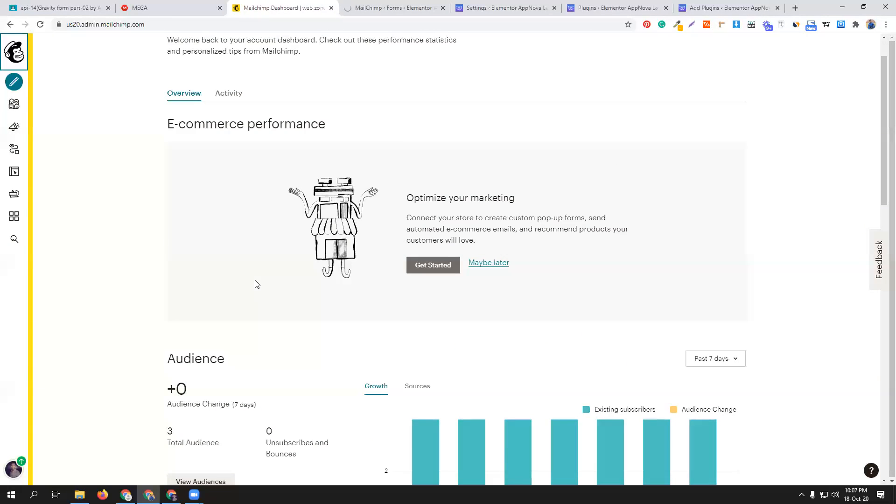
scroll(255, 285, "down", 3)
scroll(255, 284, "down", 3)
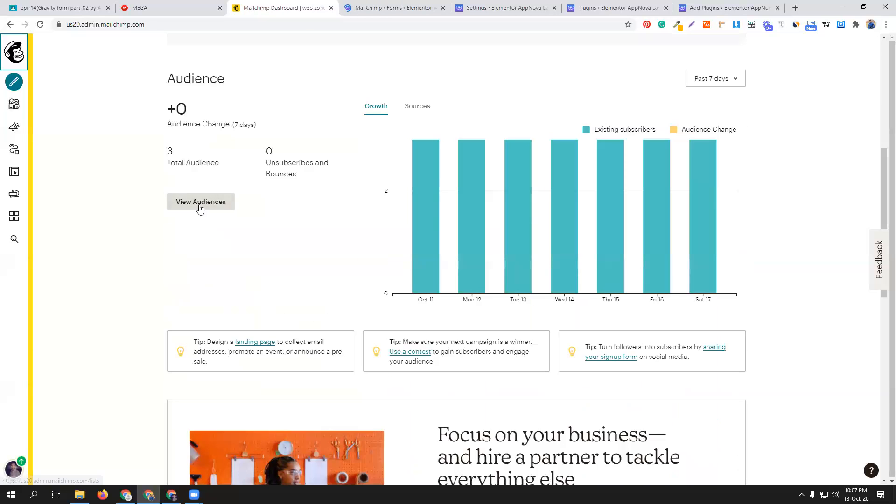
left_click(200, 207)
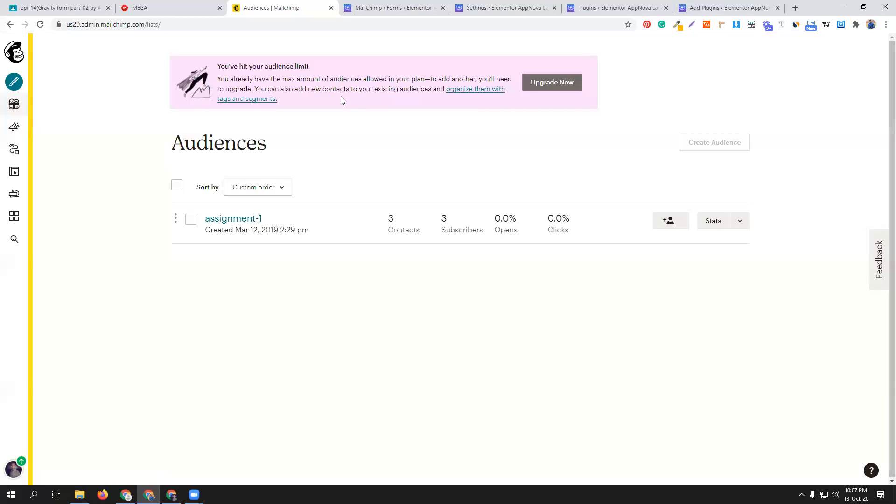
- Back in the WordPress feed settings, map Email Address to write your email and First Name to Name
left_click(396, 4)
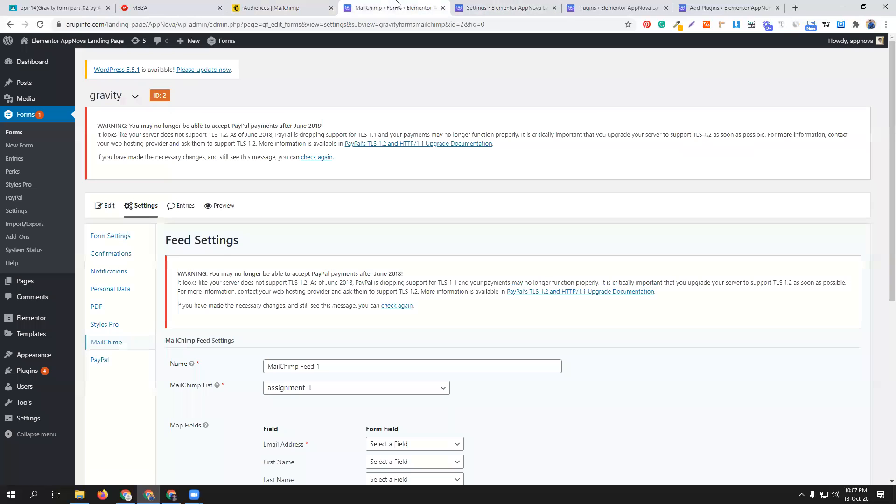
scroll(432, 313, "down", 3)
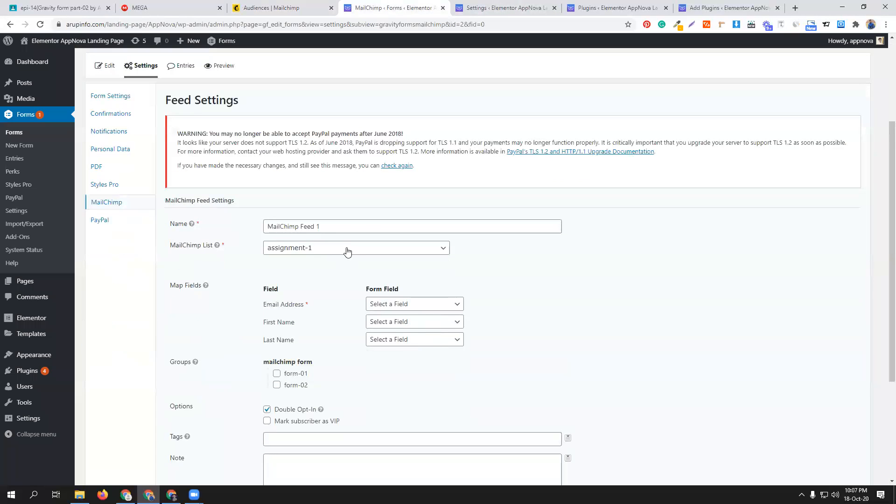
left_click(435, 307)
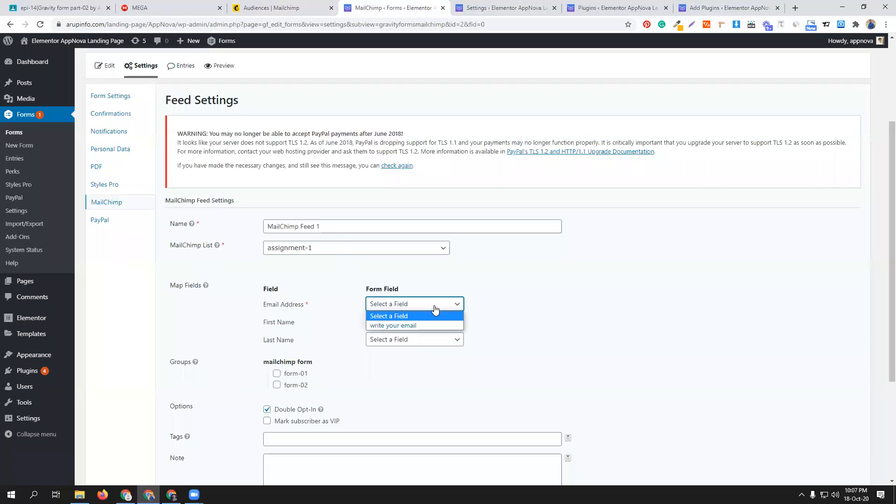
left_click(428, 325)
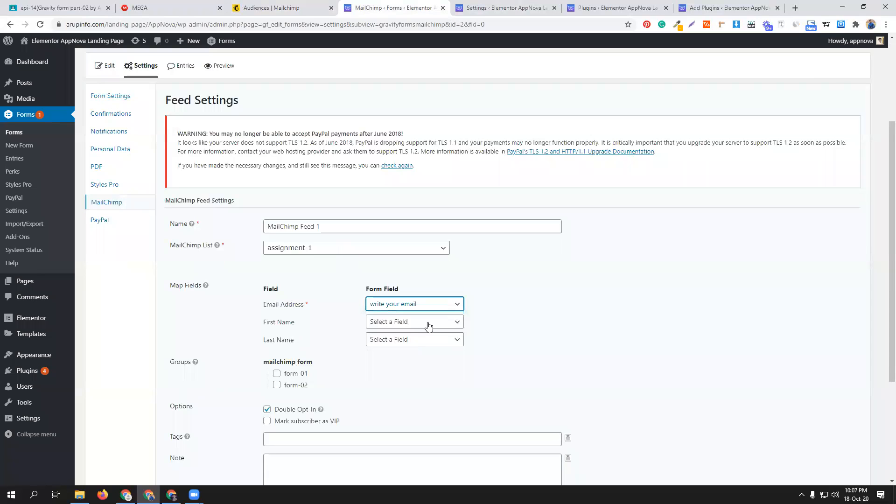
left_click(430, 327)
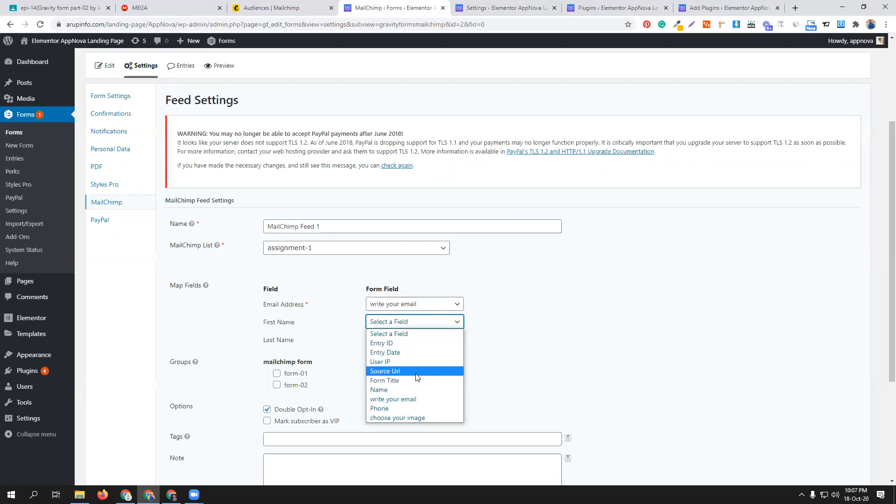
left_click(412, 391)
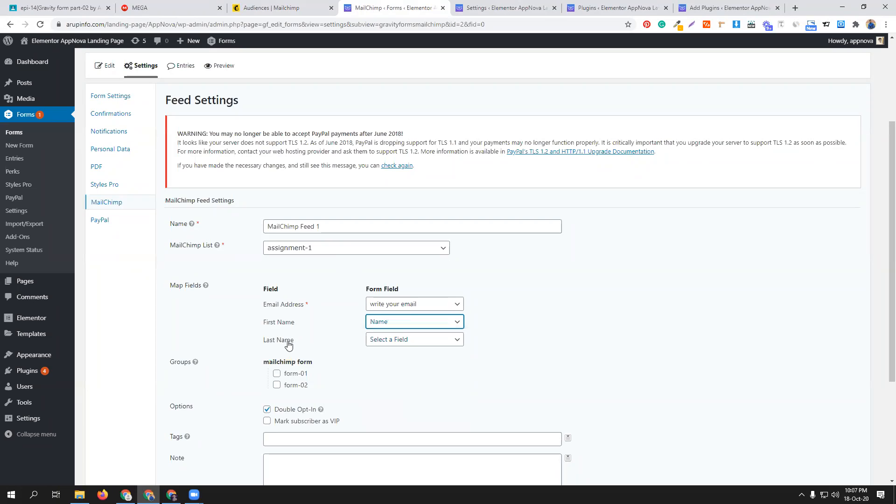
- Disable Double Opt-In for the MailChimp feed and save the feed settings
scroll(366, 367, "down", 2)
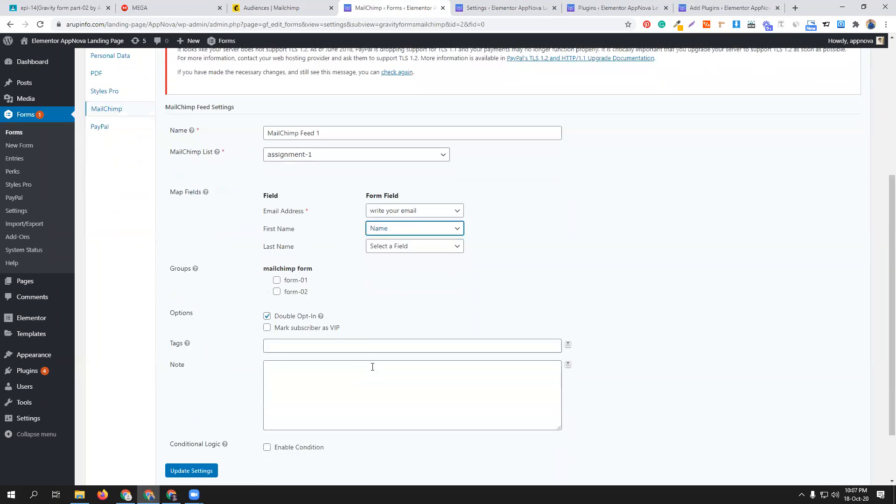
scroll(410, 322, "down", 2)
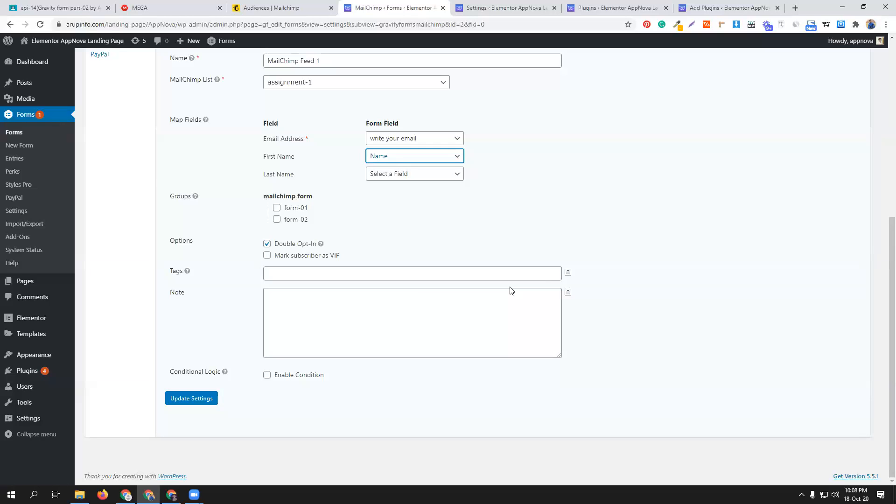
scroll(511, 290, "up", 1)
left_click(266, 290)
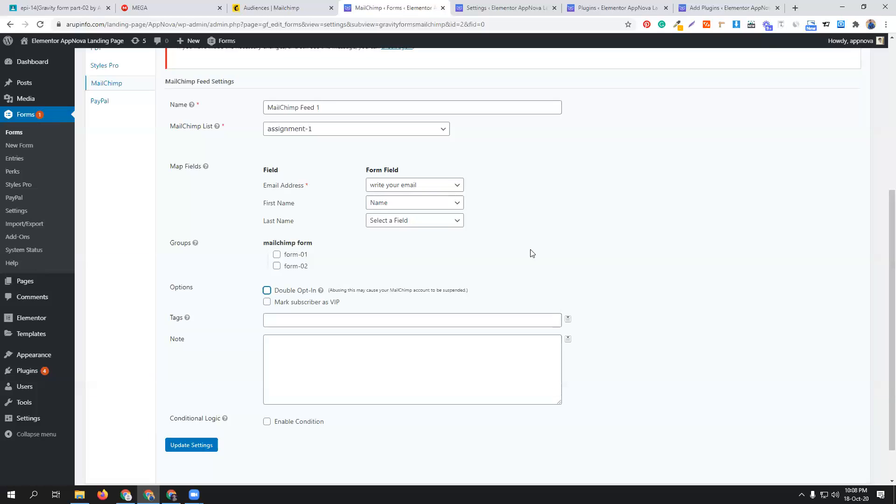
left_click(180, 446)
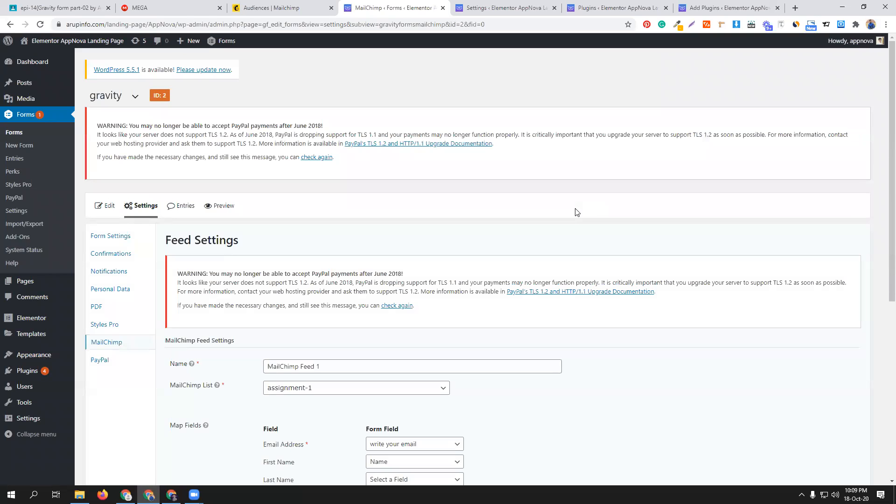
- Review the saved MailChimp feed settings, including the list, mapped fields, groups and opt-in options
scroll(570, 219, "down", 5)
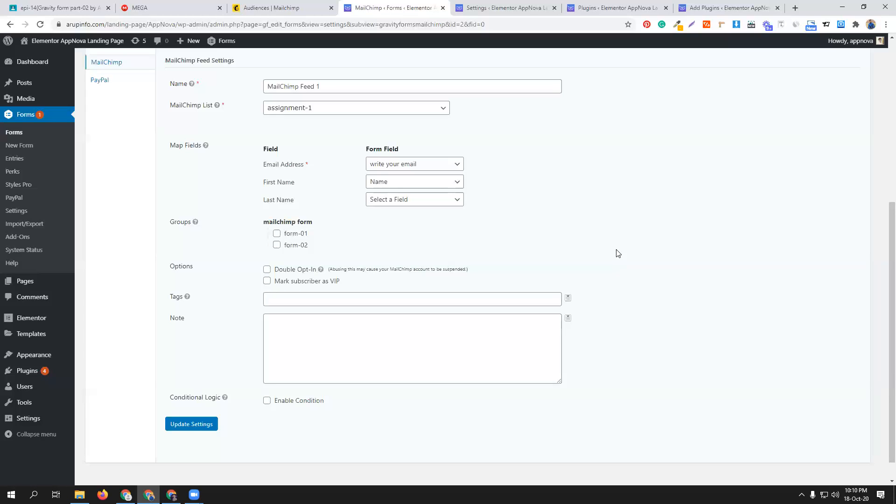
scroll(622, 265, "up", 1)
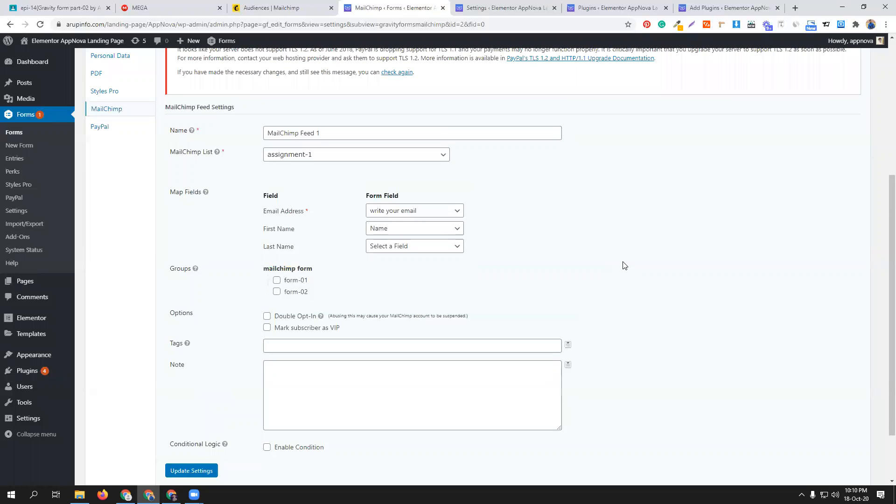
scroll(622, 264, "down", 2)
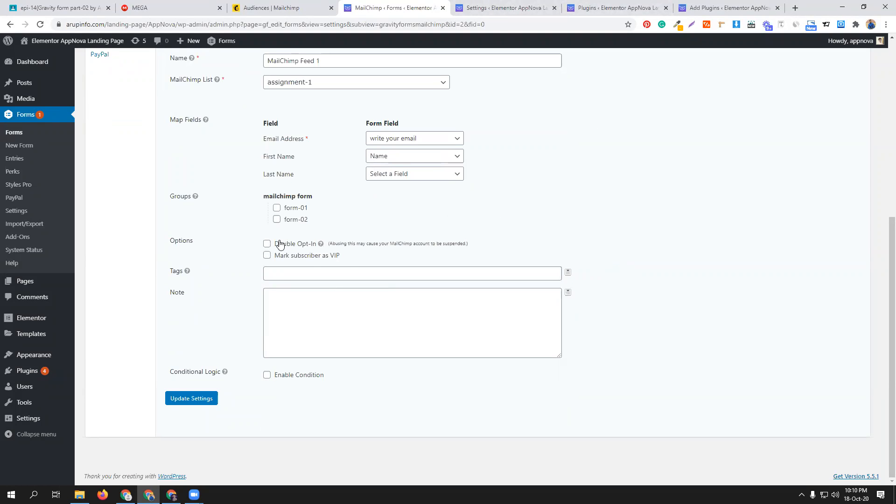
scroll(517, 252, "up", 2)
scroll(516, 252, "up", 1)
scroll(500, 300, "down", 3)
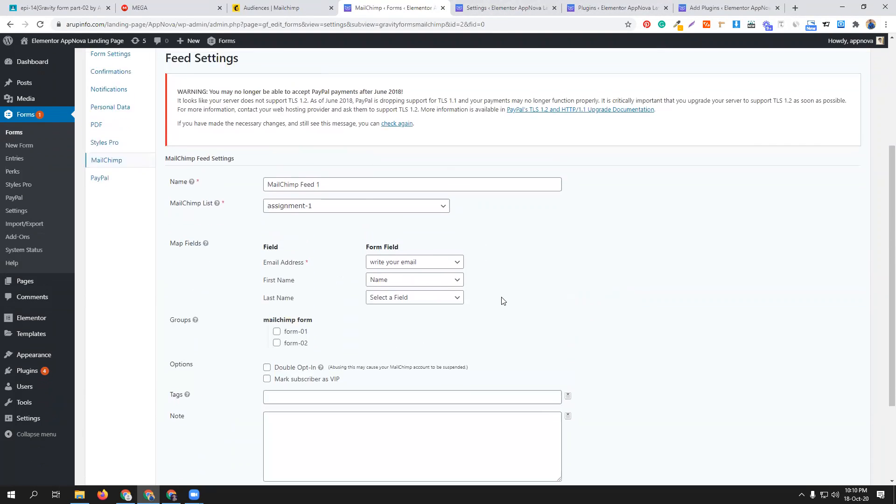
scroll(401, 256, "up", 5)
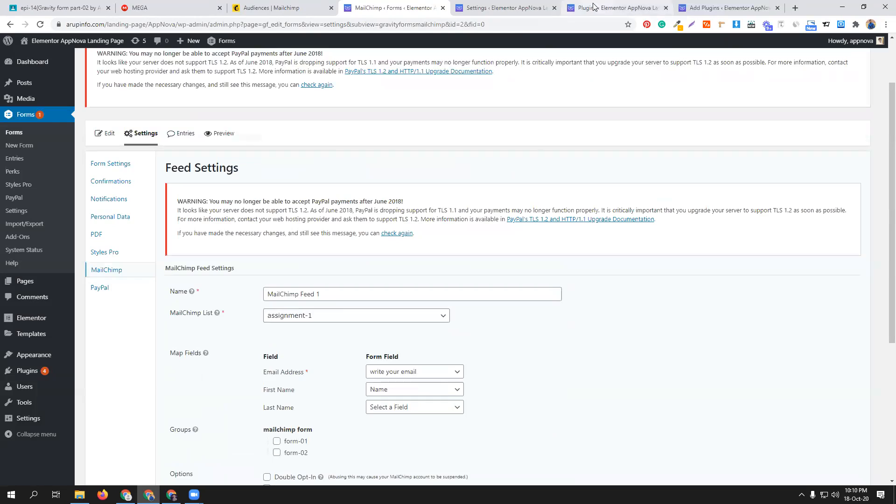
- Open the WordPress Forms list, check the Mailchimp audiences, and open a preview of the gravity form
left_click(518, 7)
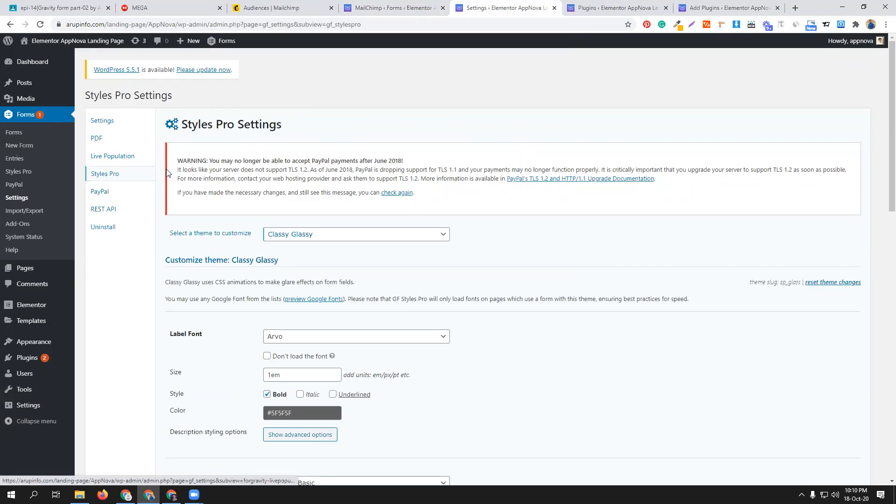
left_click(14, 132)
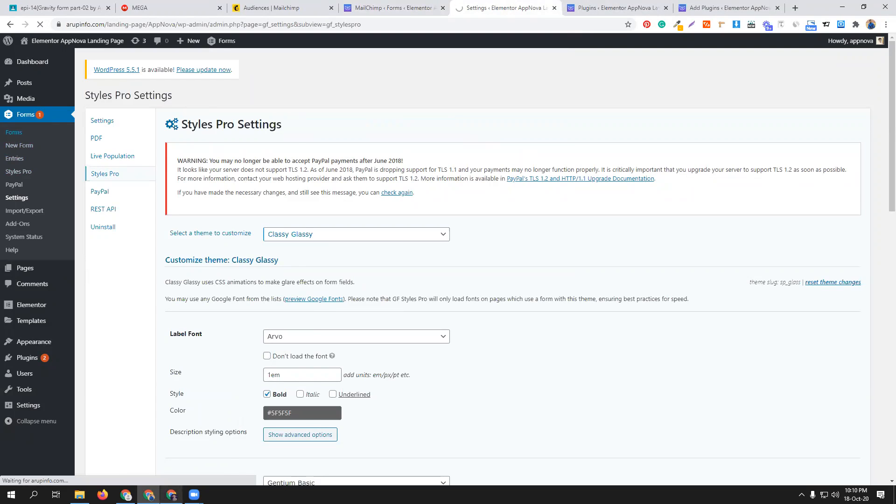
left_click(172, 494)
left_click(171, 495)
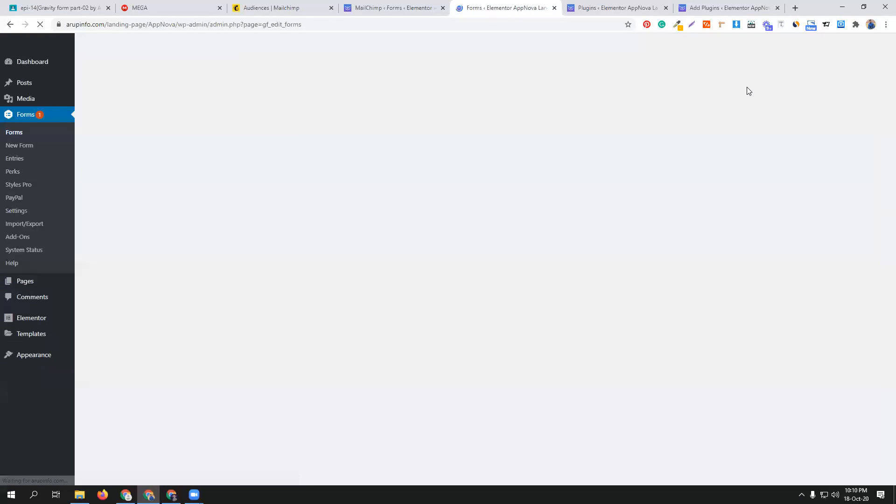
left_click(297, 3)
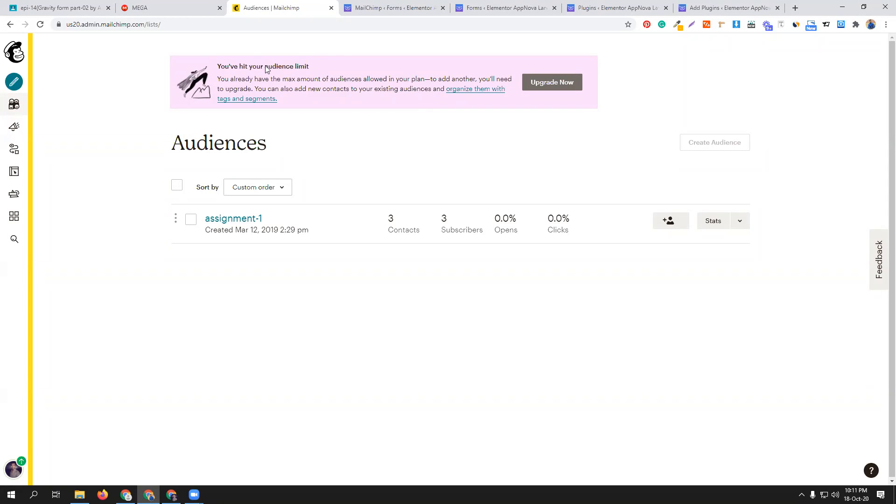
left_click(404, 8)
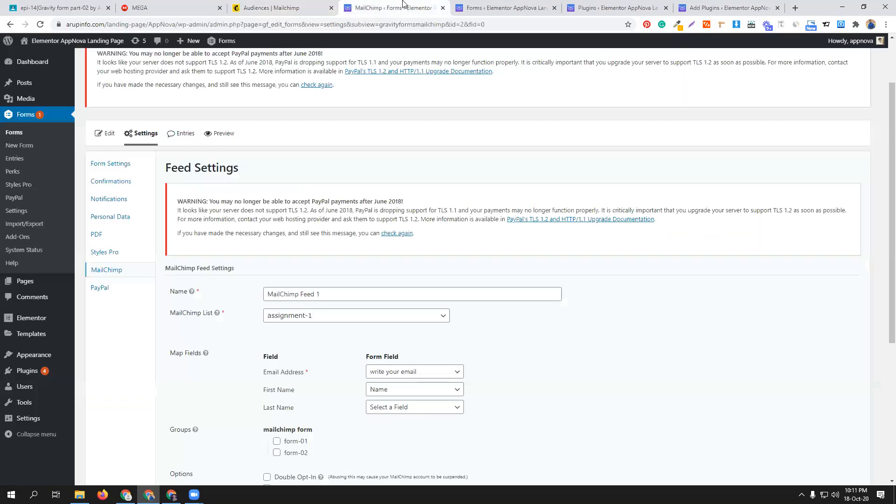
left_click(499, 10)
mouse_move(162, 280)
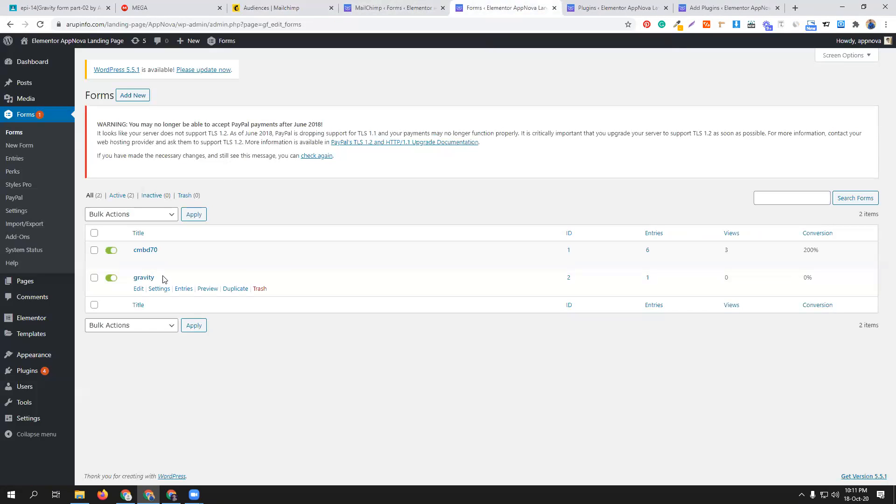
left_click(207, 289)
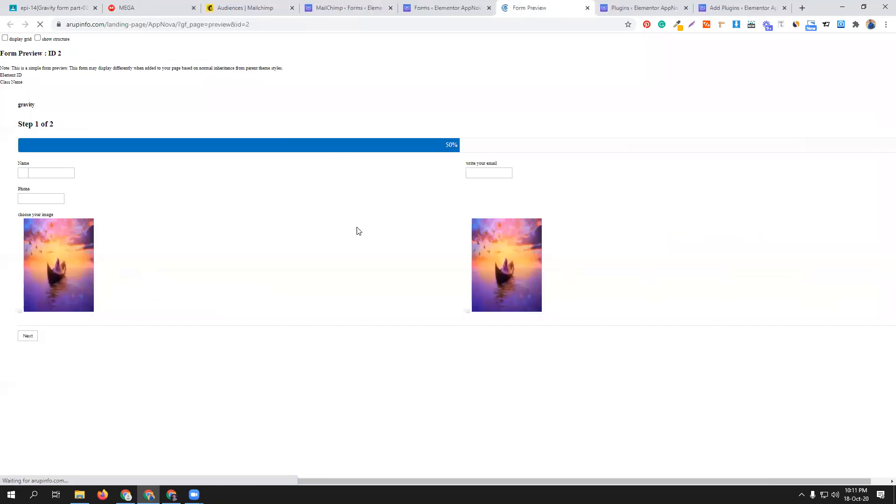
- Fill in the Name and write your email fields of the form preview with a test contact's name and e-mail address
left_click(68, 235)
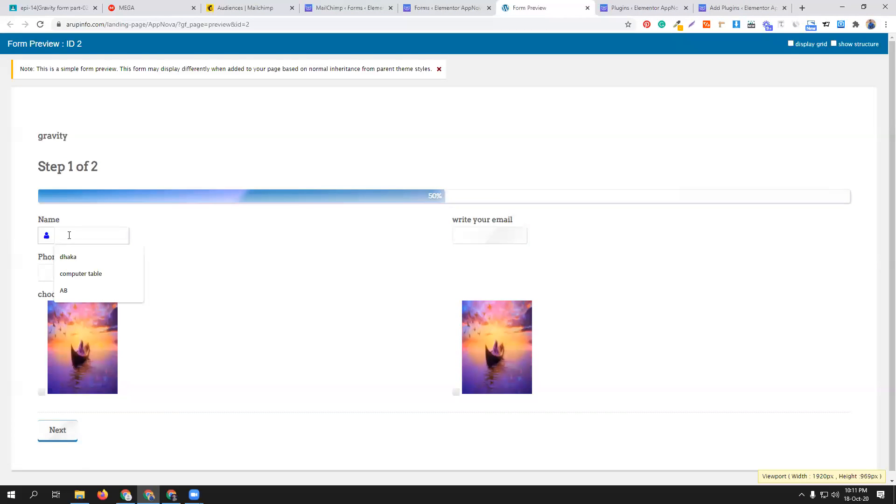
left_click(89, 289)
left_click(501, 235)
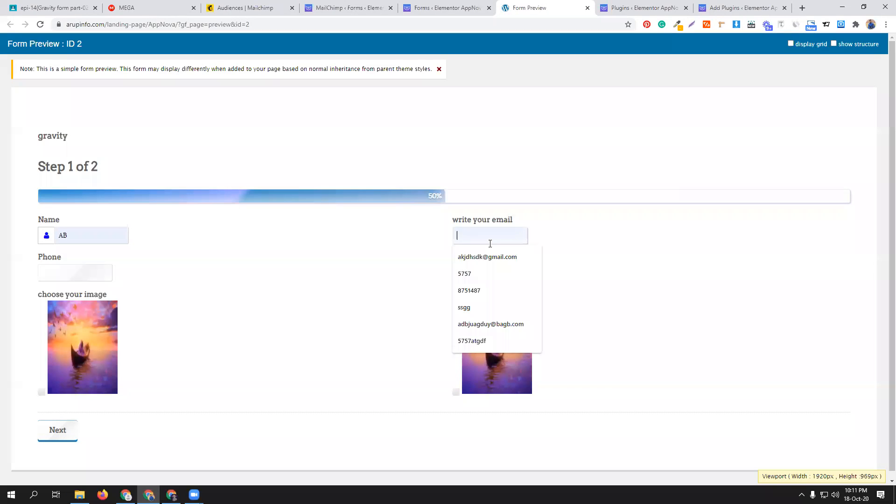
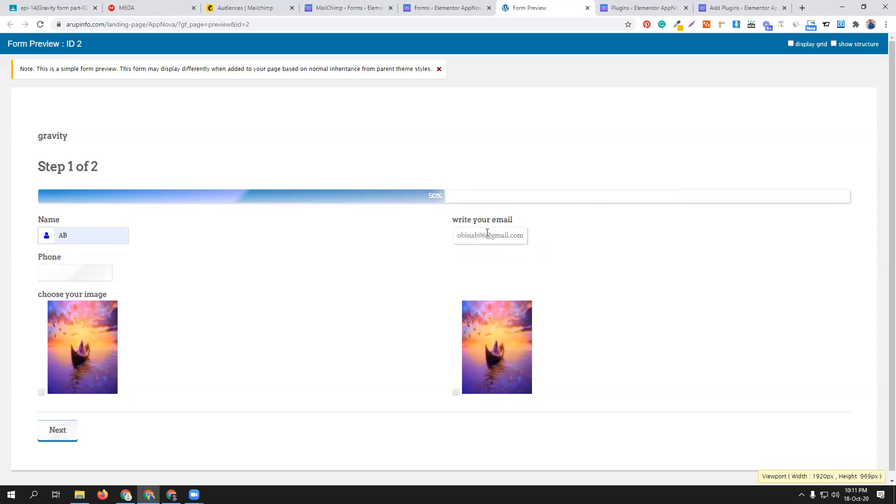
- Enter a phone number, choose the first image, continue to the submission preview, and submit the form
left_click(72, 272)
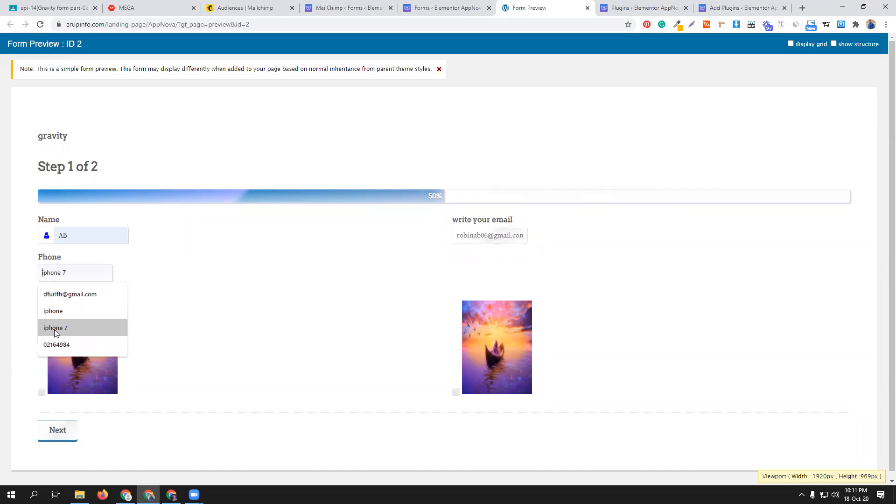
left_click(56, 344)
left_click(88, 355)
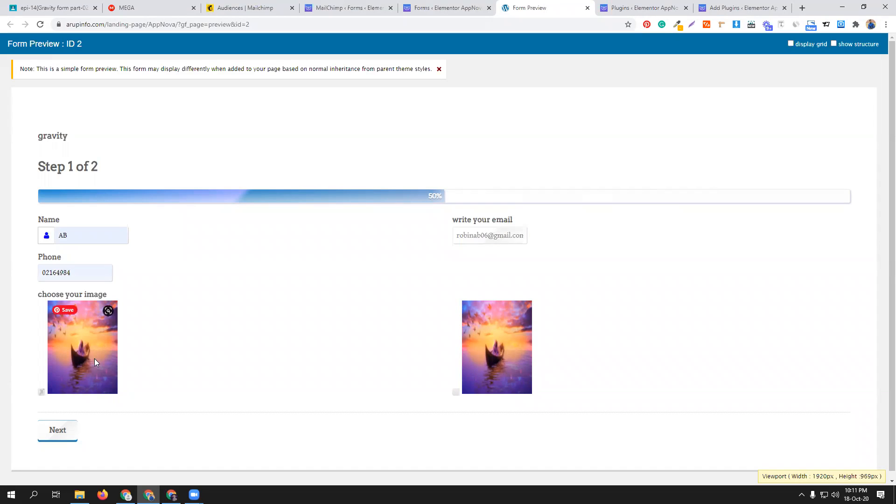
left_click(69, 434)
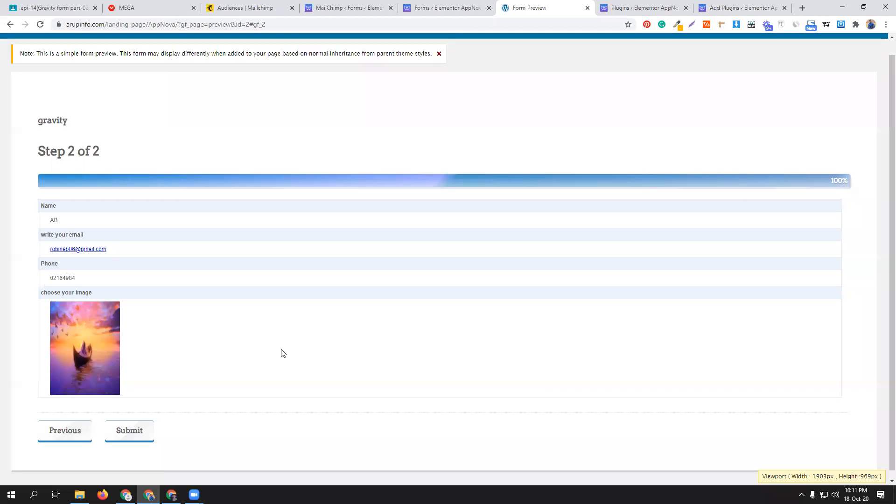
left_click(140, 423)
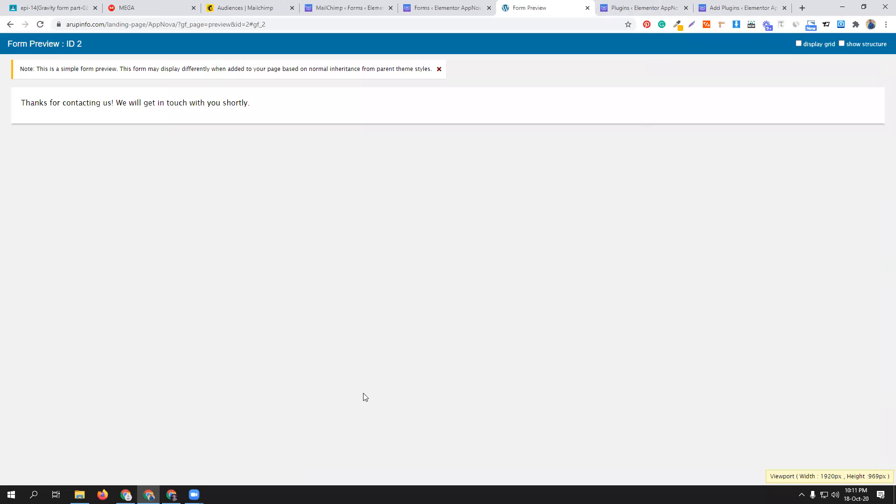
- Switch to Gmail and check the inbox and the reloaded Spam folder for a subscription e-mail
left_click(171, 495)
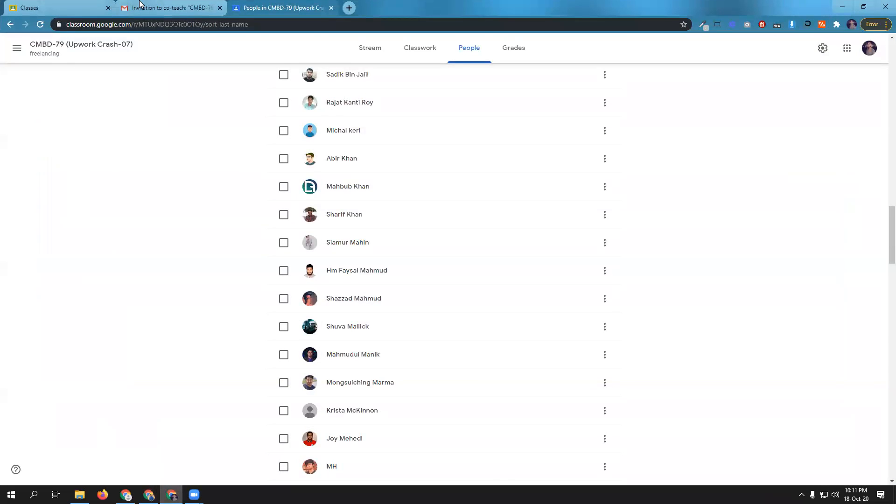
left_click(139, 4)
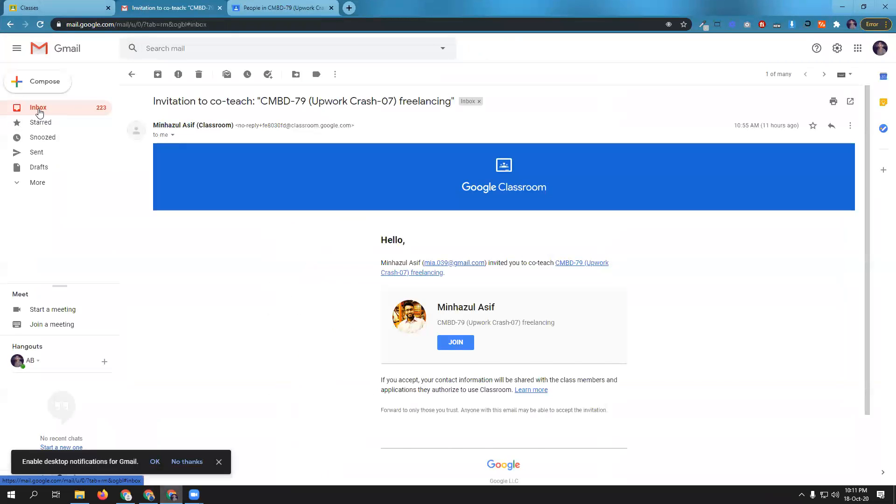
left_click(38, 108)
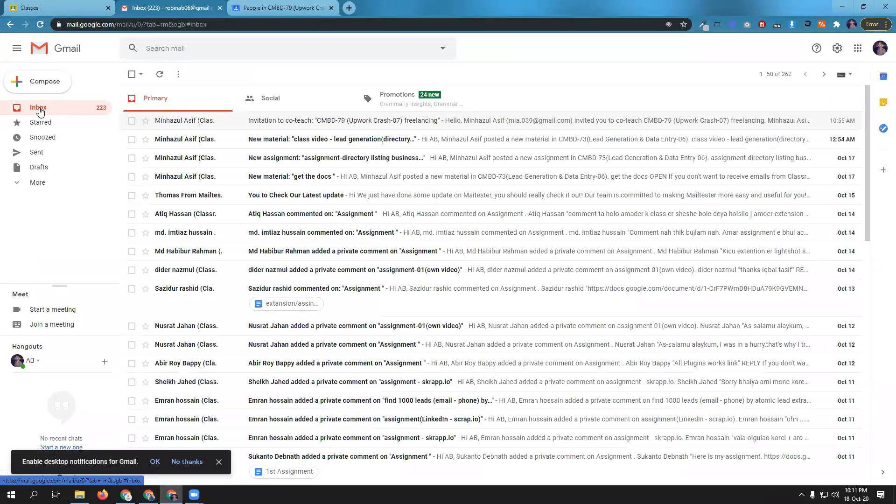
left_click(35, 182)
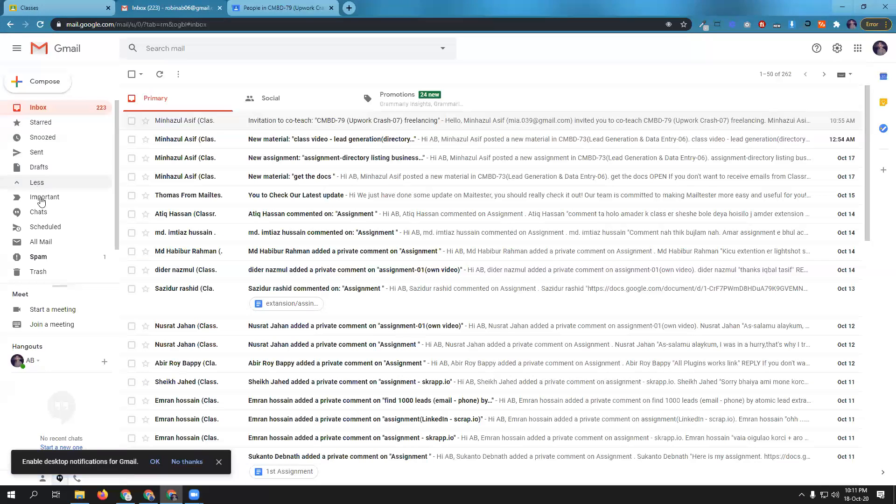
left_click(49, 257)
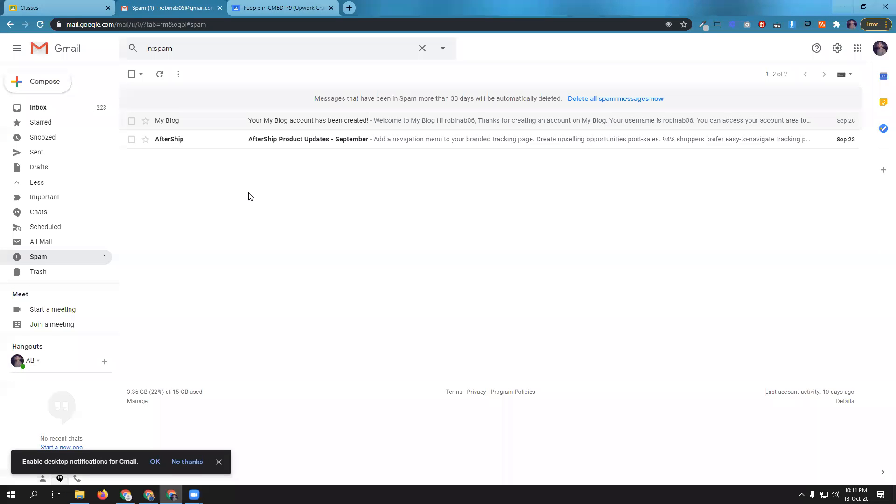
left_click(41, 24)
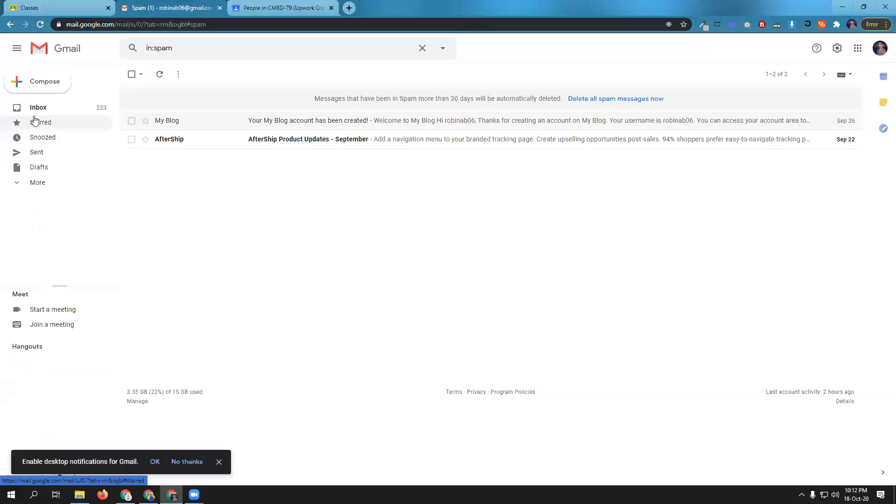
left_click(34, 107)
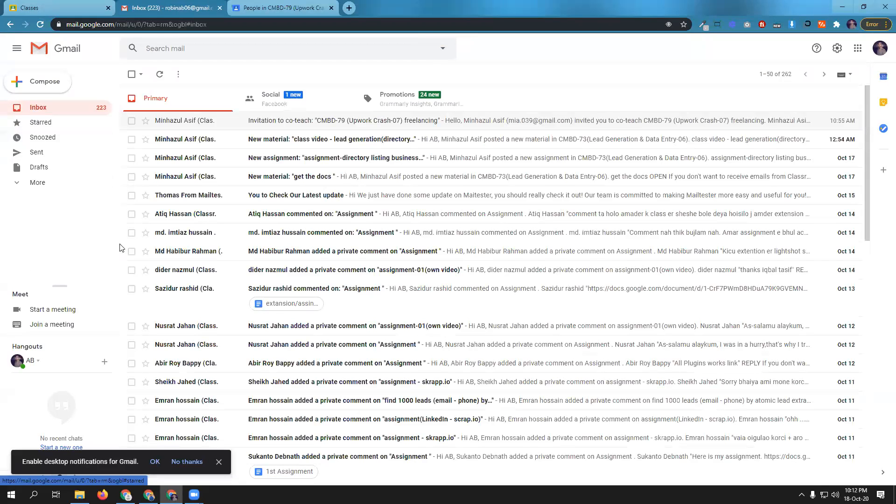
- Return to the WordPress MailChimp feed settings, enable Double Opt-In, and update the settings
left_click(148, 494)
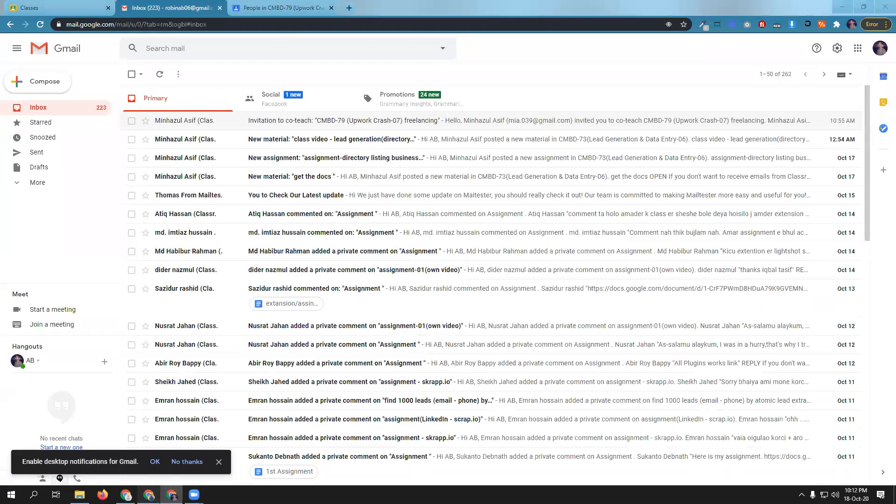
left_click(347, 8)
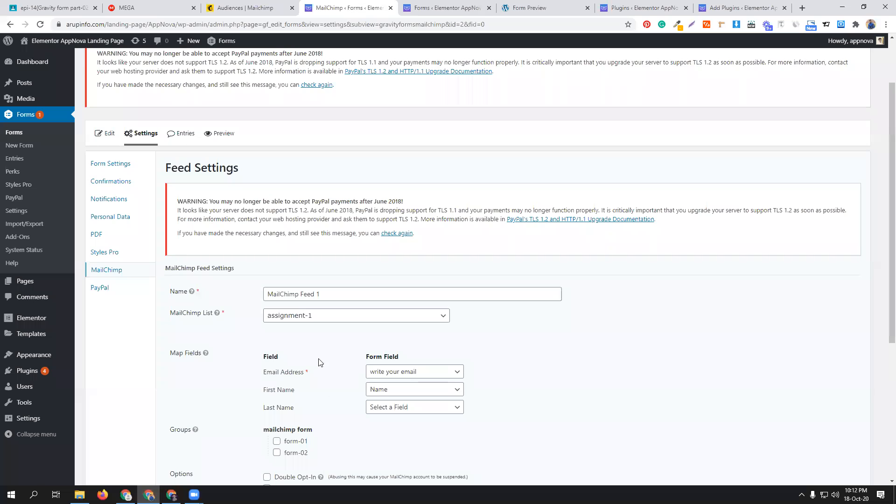
scroll(294, 344, "down", 5)
left_click(267, 244)
left_click(192, 399)
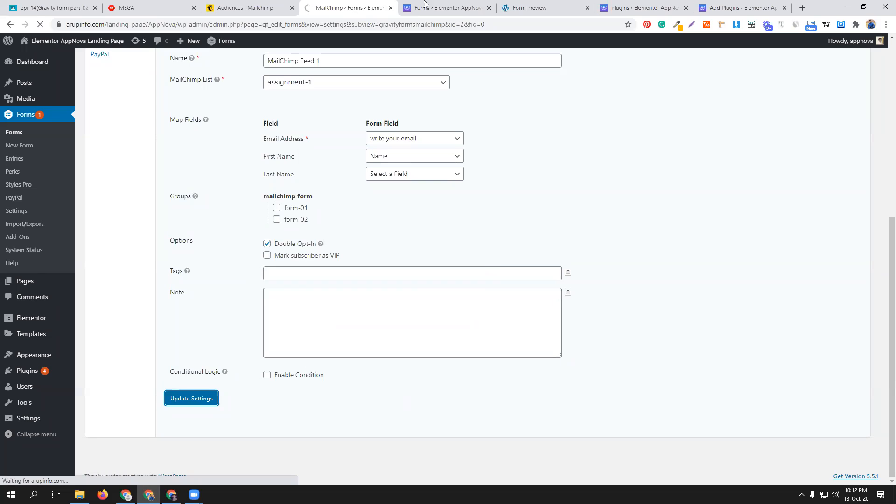
- Switch to Mailchimp, reload the audiences, open assignment-1, and examine its contacts table, including the date columns
left_click(285, 8)
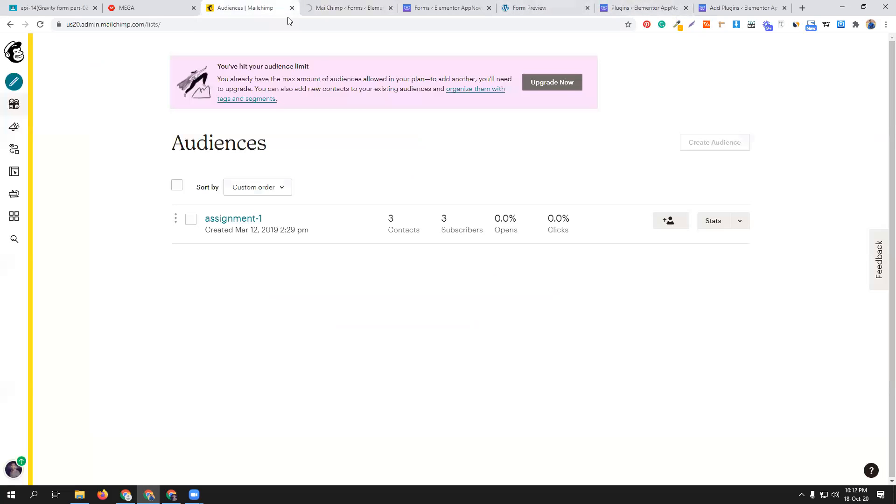
left_click(40, 24)
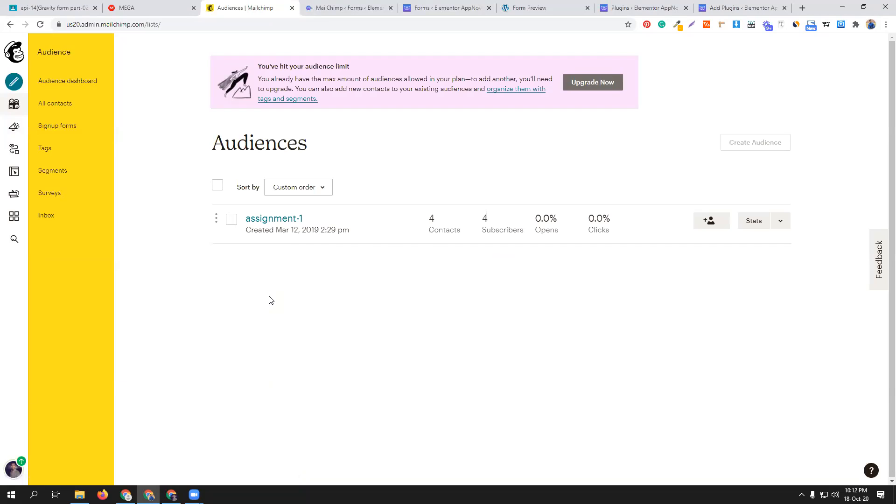
left_click(271, 220)
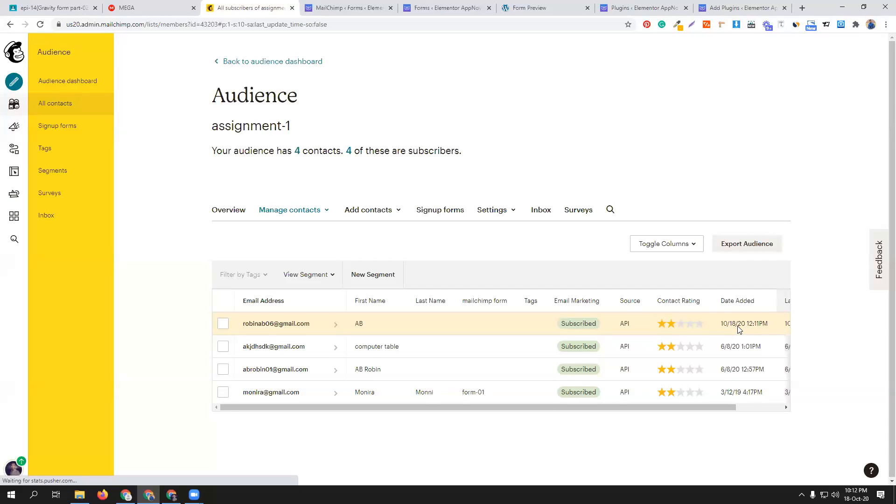
left_click_drag(665, 412, 712, 411)
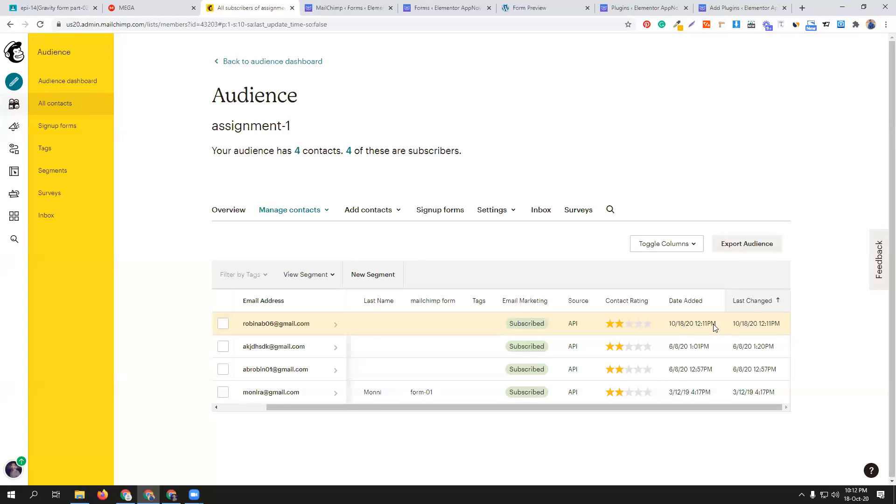
left_click_drag(613, 406, 507, 408)
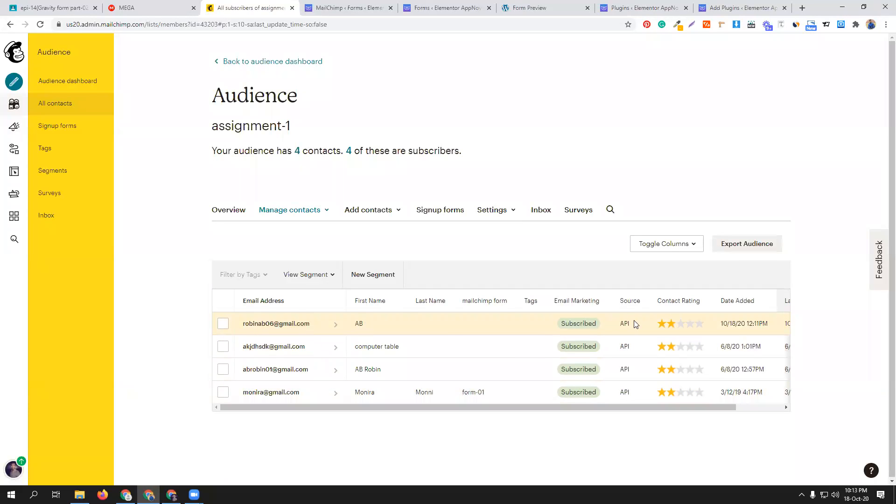
- Return to the WordPress Forms list, open a fresh preview of the gravity form, and close the old preview
left_click(345, 3)
scroll(322, 385, "down", 5)
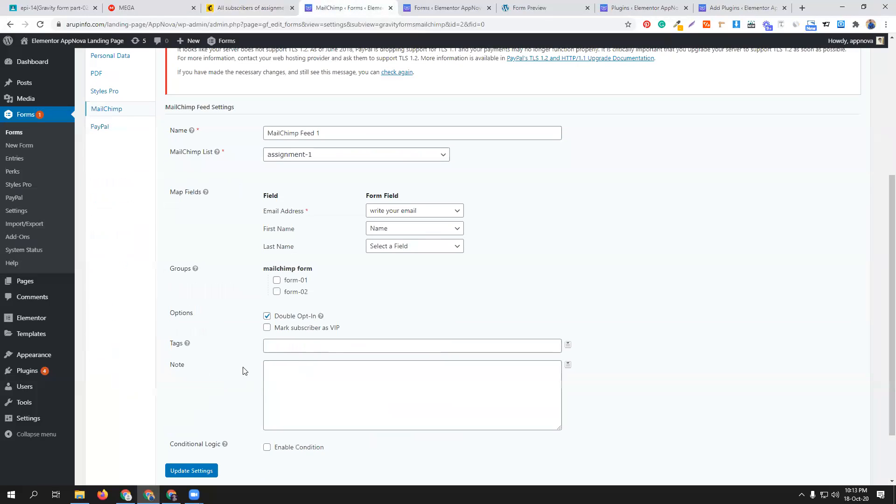
left_click(525, 4)
left_click(445, 8)
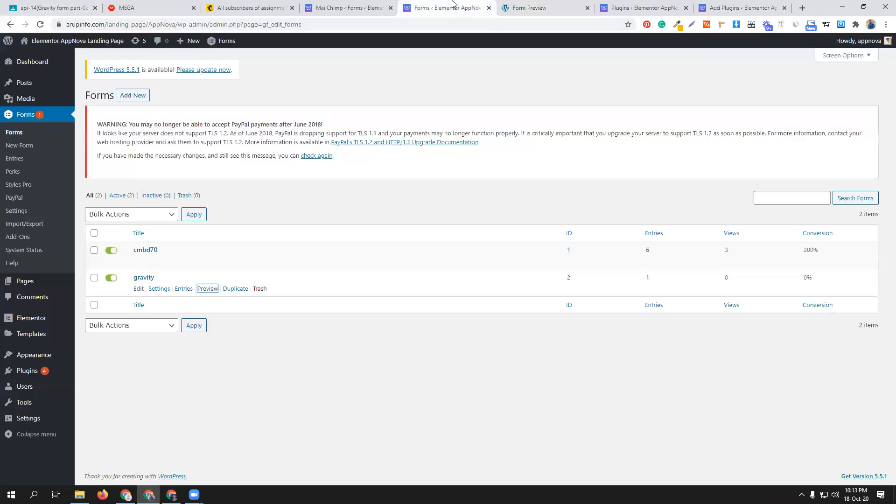
left_click(207, 289)
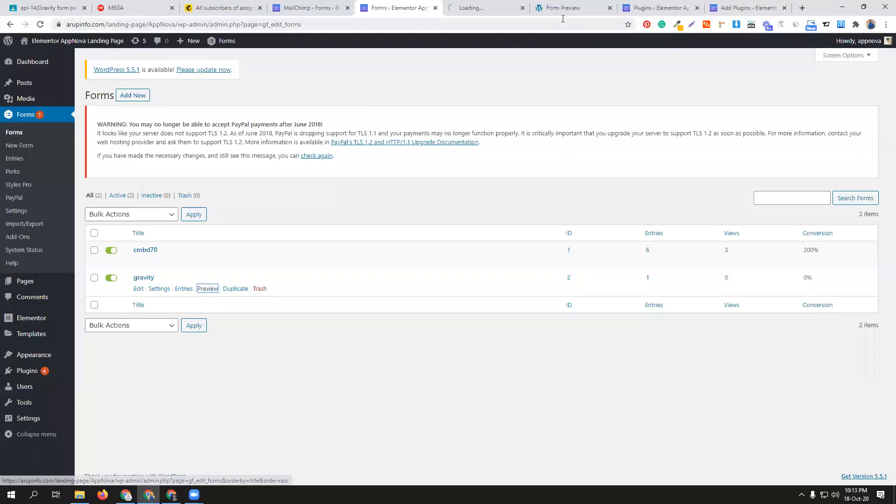
left_click(609, 8)
left_click(485, 8)
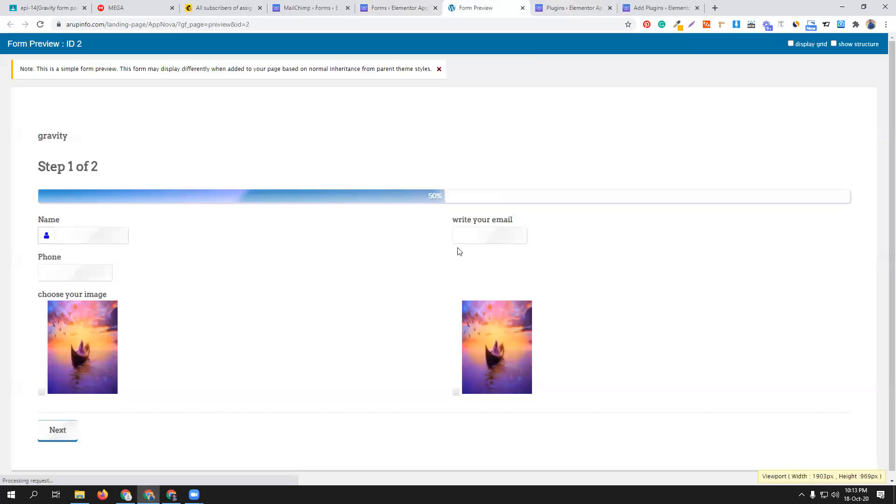
- Fill in the preview form's Name field with a first name and enter the subscriber's e-mail address
left_click(78, 235)
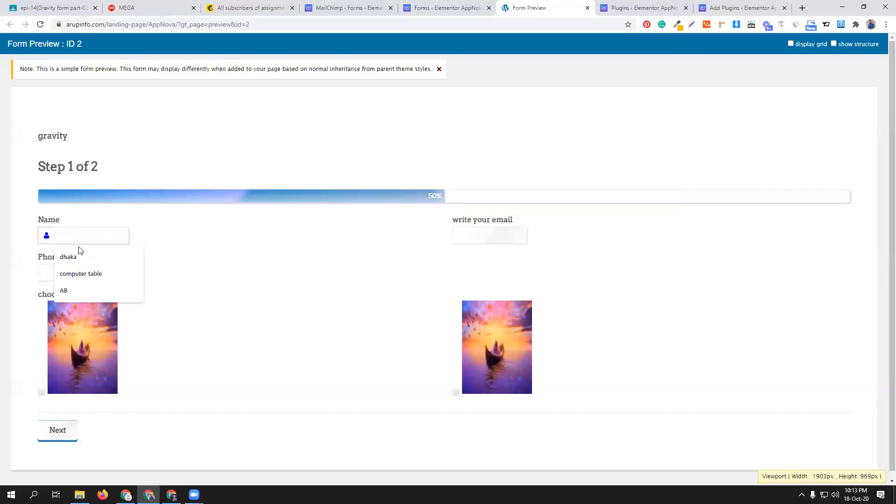
left_click(84, 289)
double_click(79, 235)
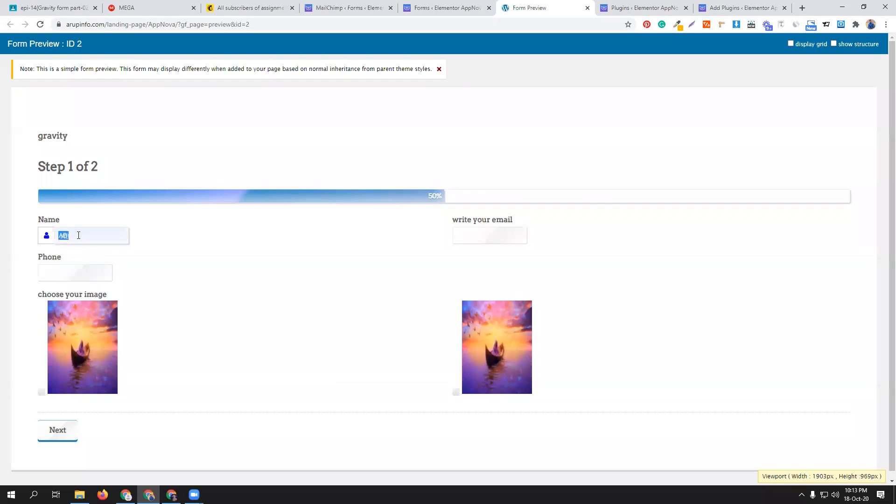
type("robin")
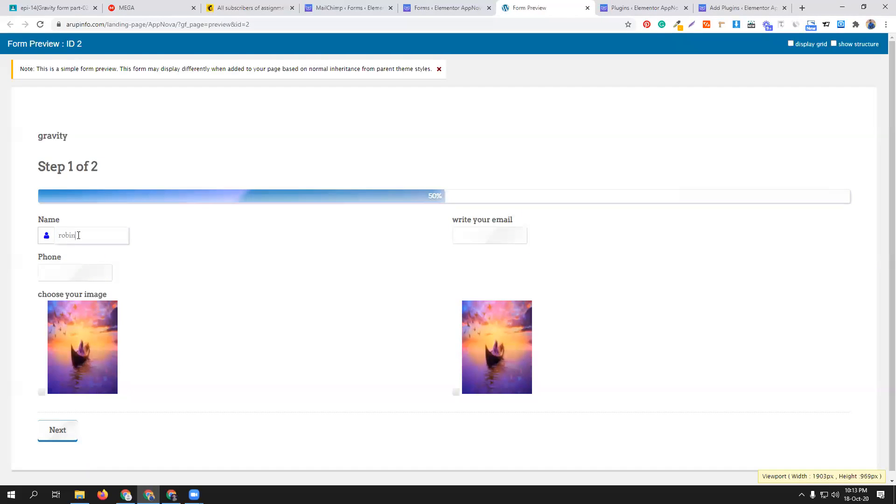
left_click(481, 237)
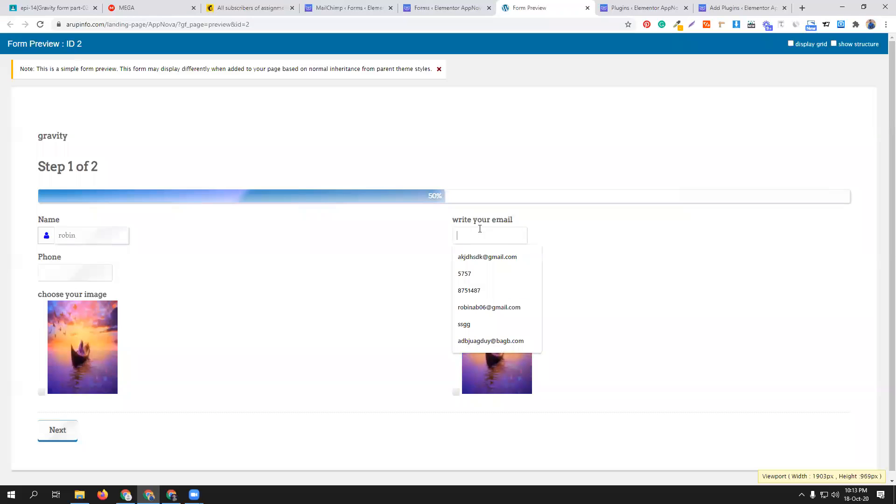
left_click(483, 306)
- Enter a phone number, choose the first image, proceed to the second form step, and submit the entry
left_click(55, 272)
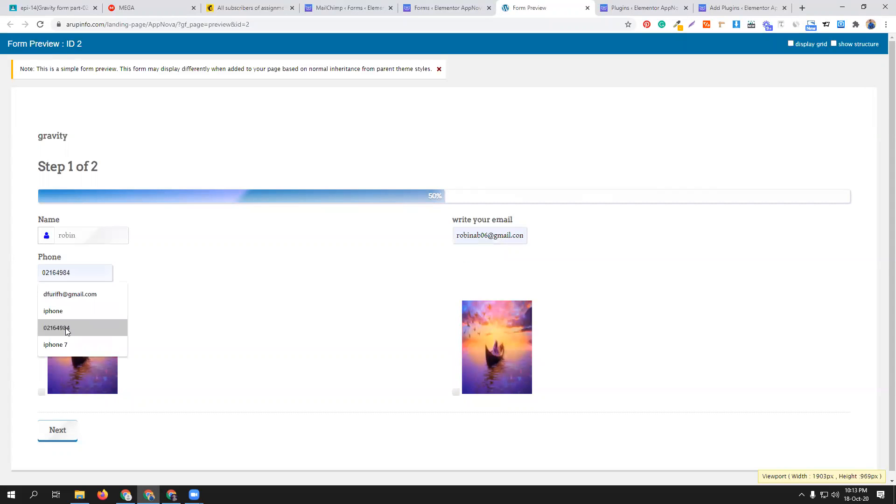
left_click(66, 327)
left_click(82, 366)
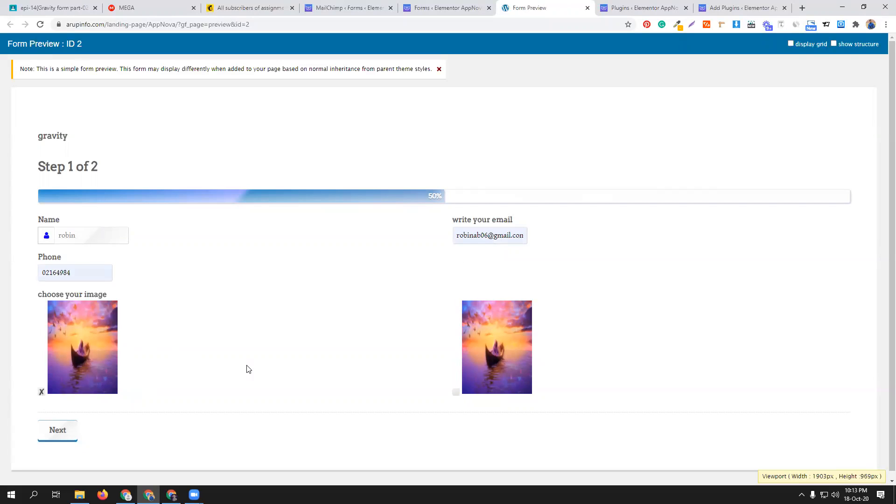
left_click(70, 422)
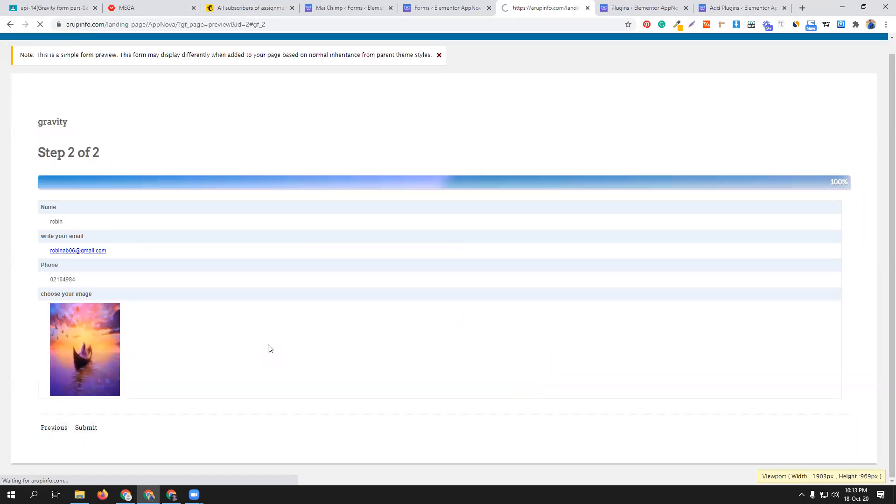
left_click(132, 429)
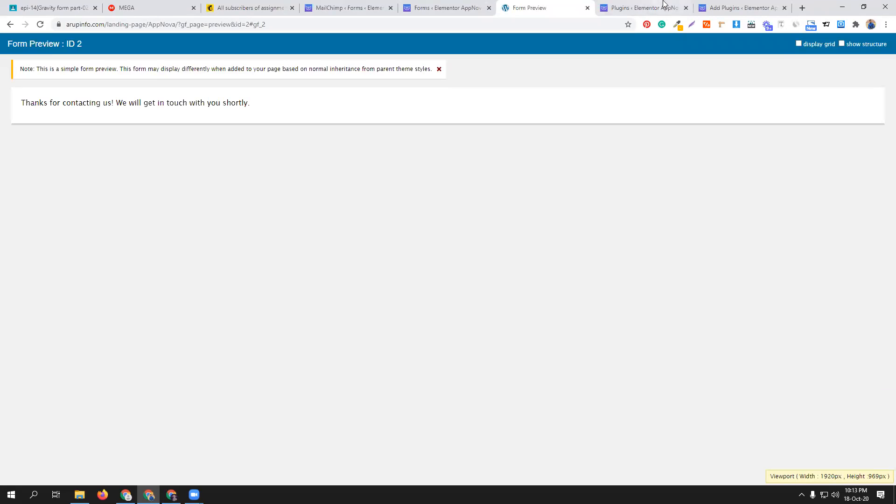
- Switch to Mailchimp and reload the assignment-1 contacts to check the subscriber list
left_click(278, 5)
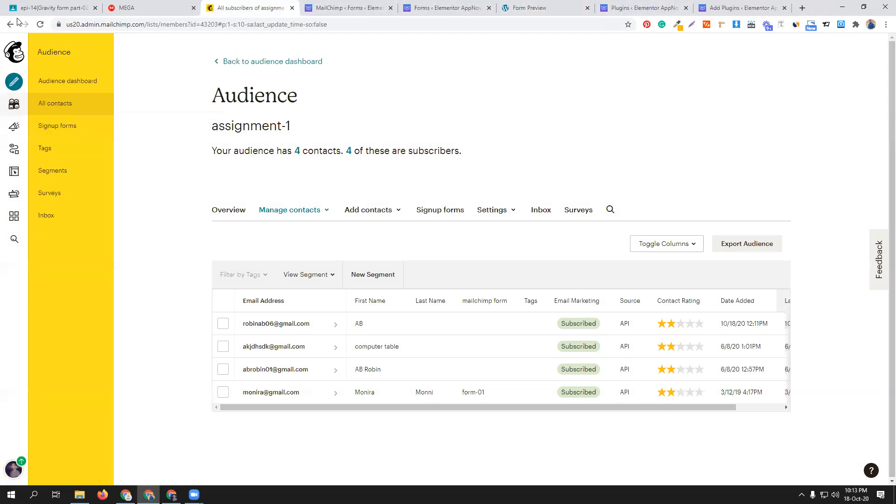
left_click(40, 25)
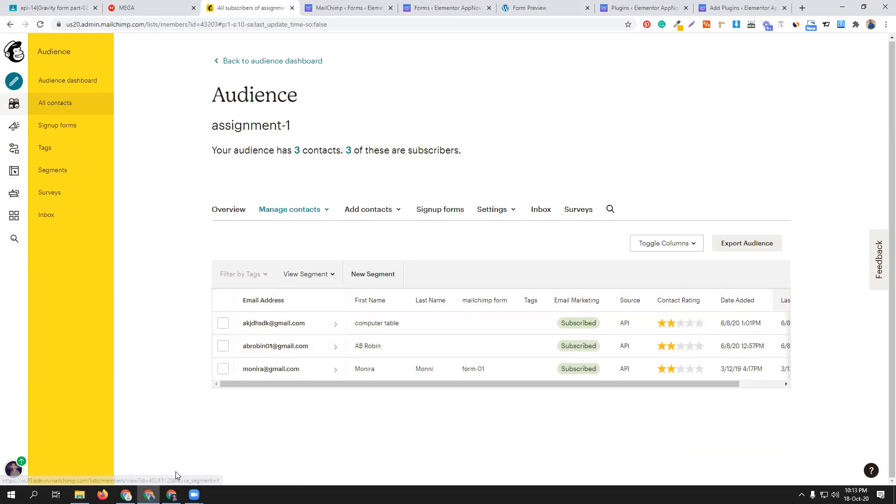
- Switch to Gmail and check the reloaded inbox and Spam folder for the opt-in confirmation e-mail
left_click(171, 495)
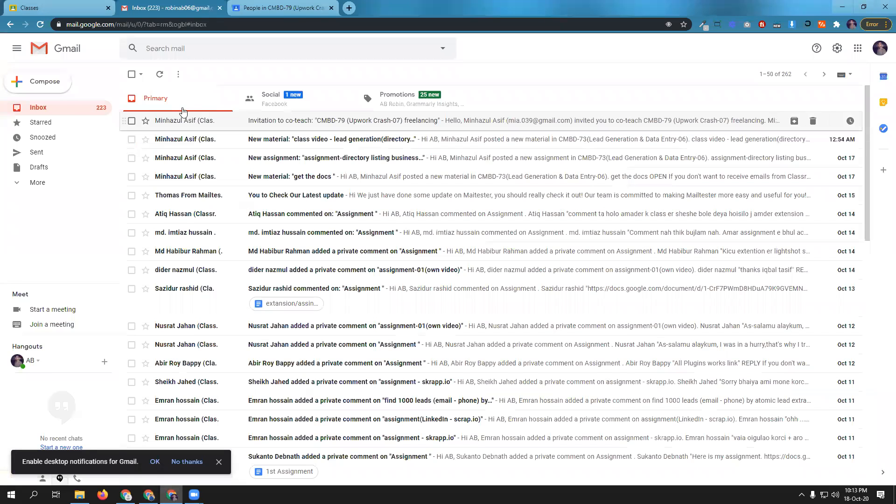
left_click(40, 24)
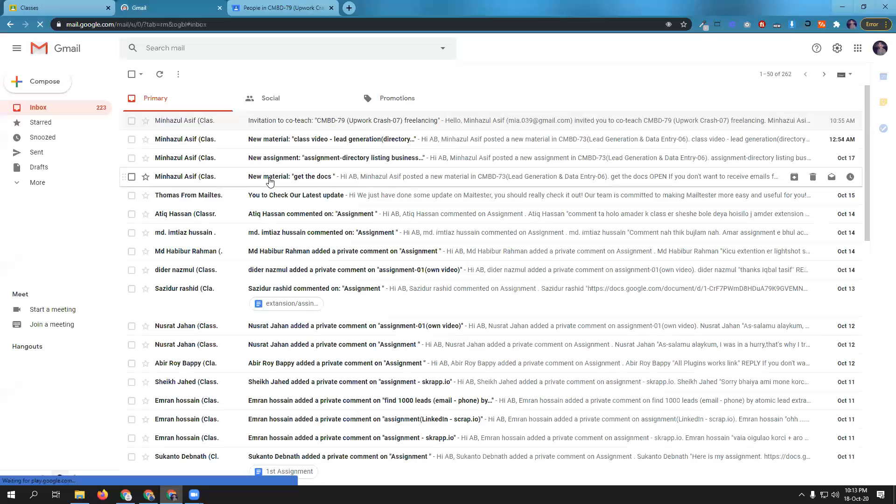
left_click(56, 183)
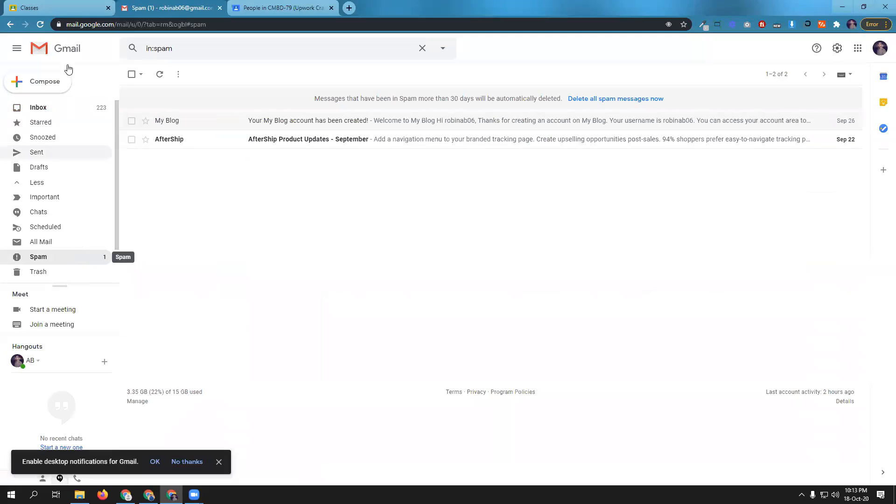
left_click(40, 24)
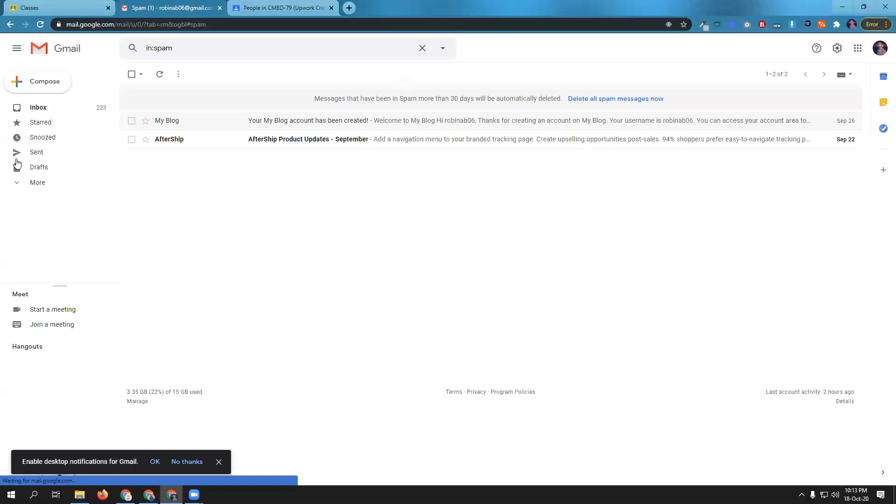
- Recheck the Gmail inbox and Spam folder for the confirmation e-mail, opening the AfterShip message in Spam
left_click(43, 111)
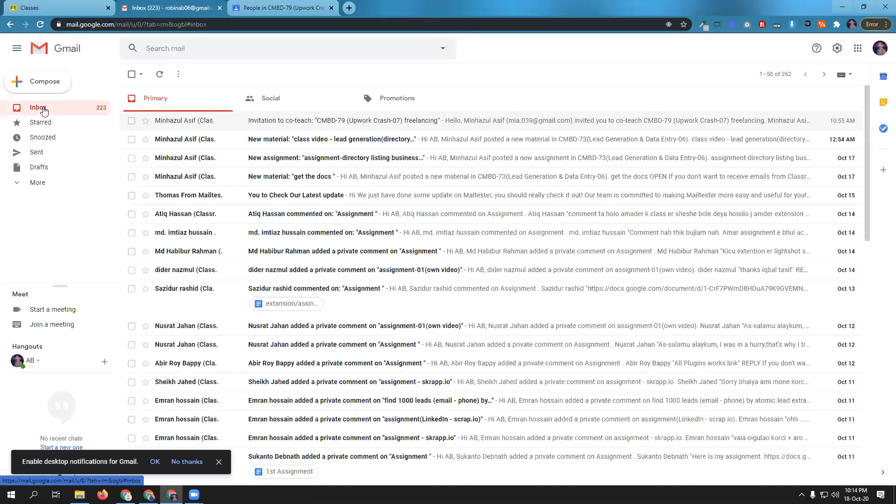
left_click(39, 183)
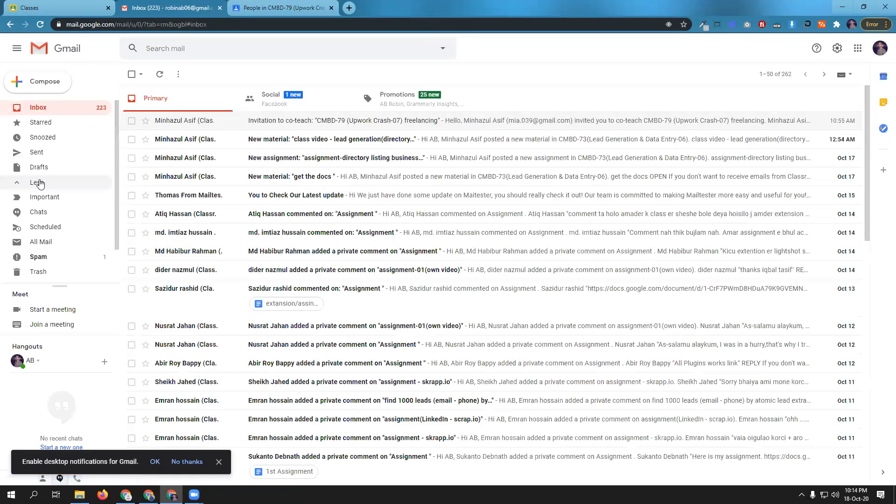
left_click(39, 256)
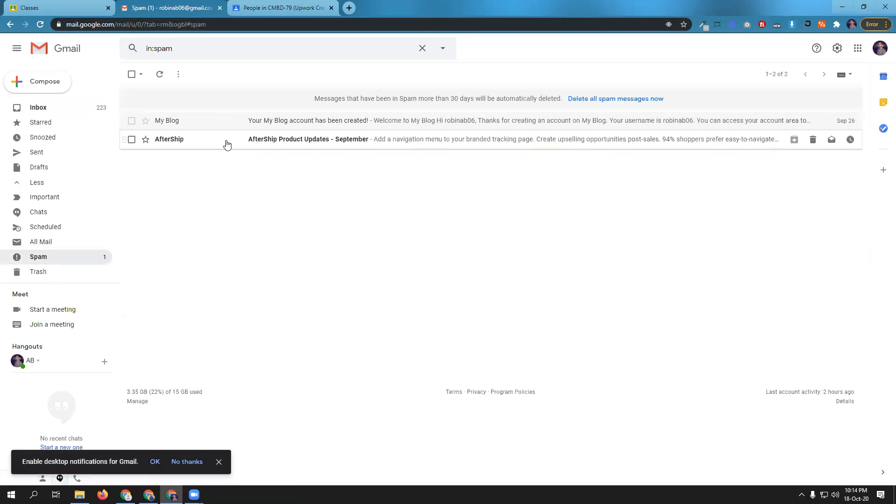
left_click(226, 140)
left_click(38, 107)
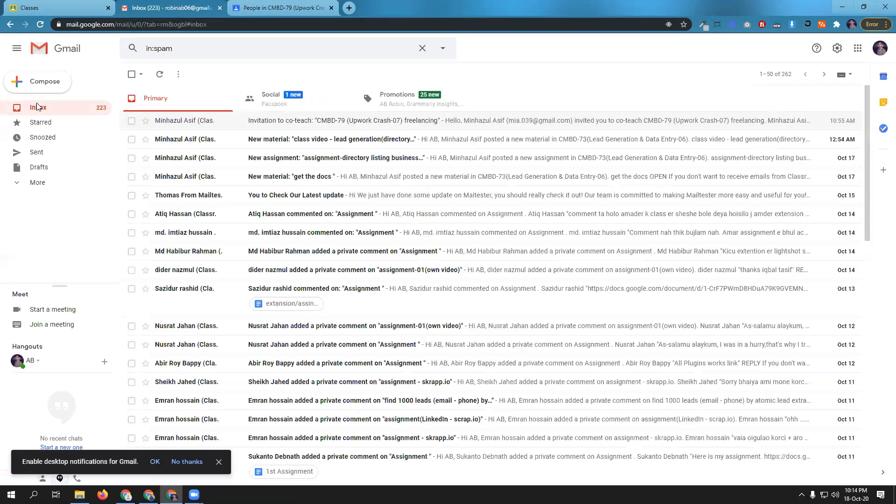
left_click(43, 185)
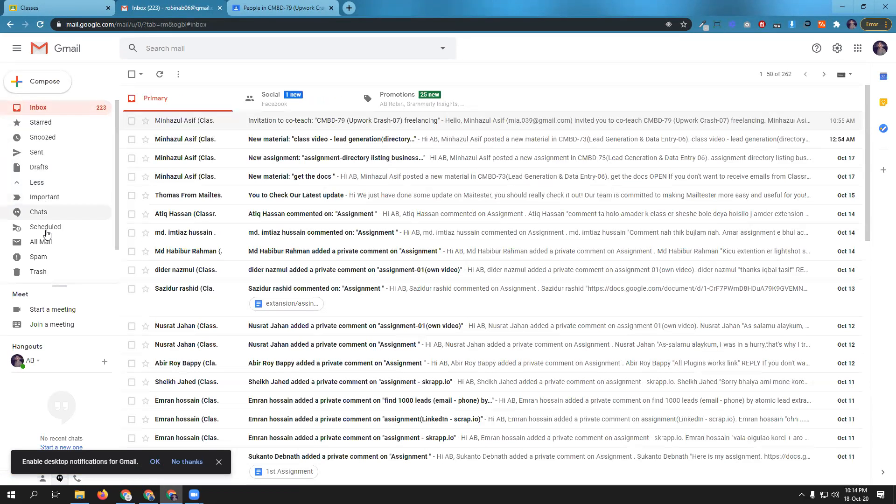
scroll(54, 242, "down", 2)
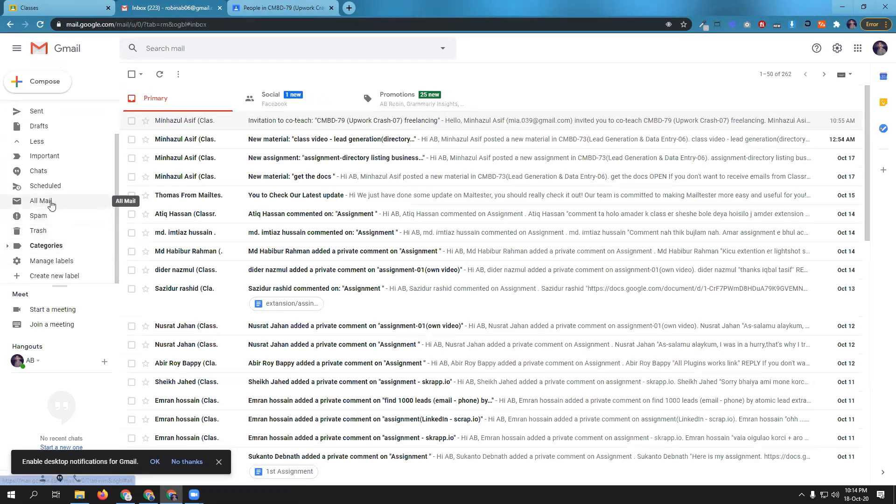
left_click(52, 216)
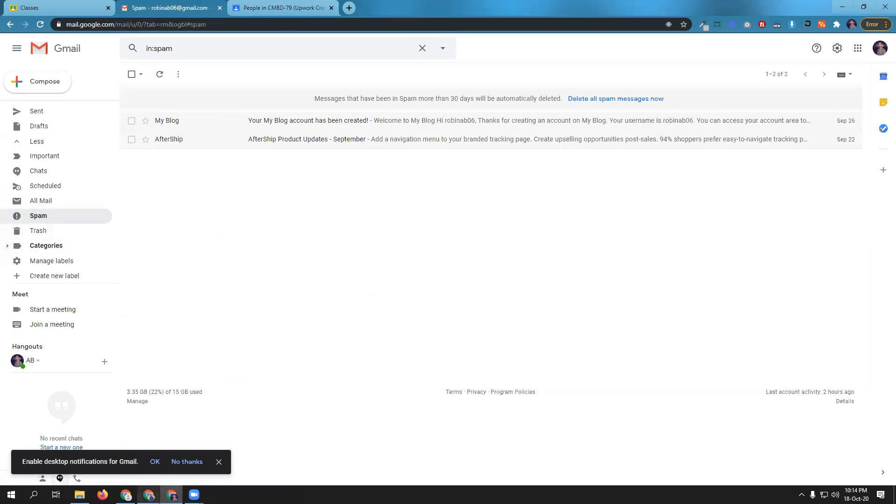
- Switch back to the WordPress MailChimp feed settings and update them again with Double Opt-In enabled
left_click(148, 495)
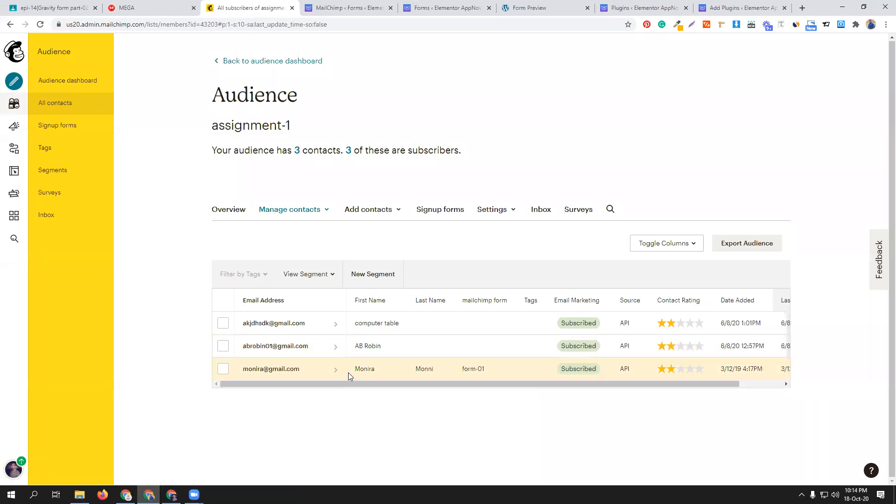
left_click(396, 4)
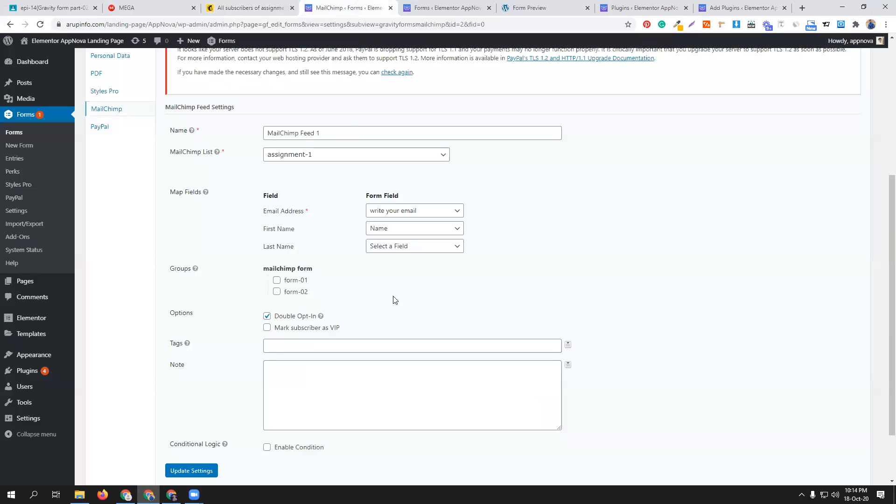
scroll(410, 320, "down", 1)
scroll(410, 320, "down", 1)
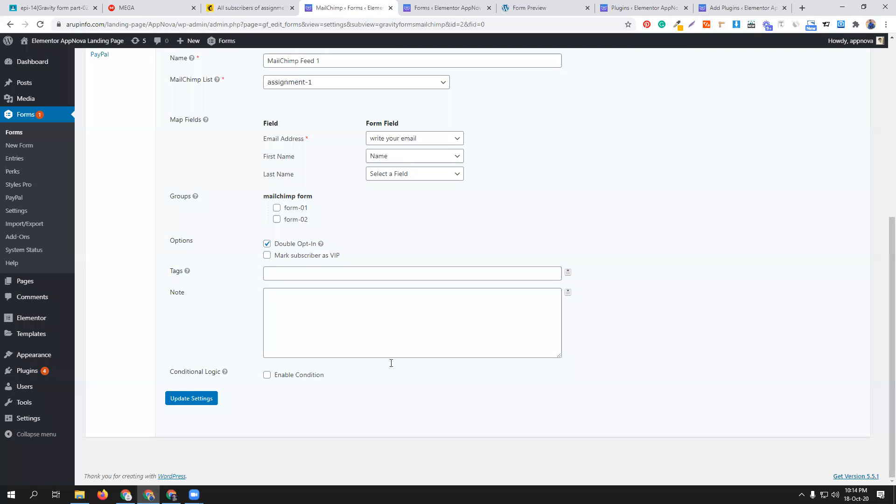
left_click(203, 399)
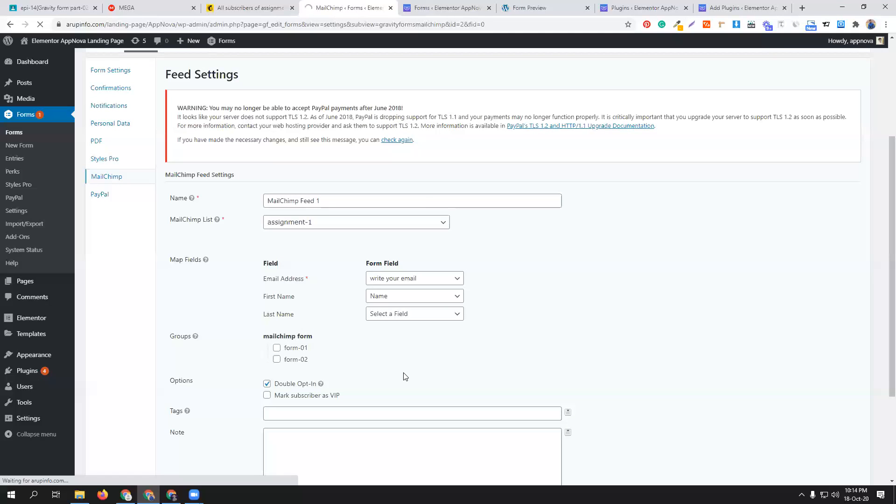
- Close the submitted form preview and reload the WordPress Forms list
left_click(587, 8)
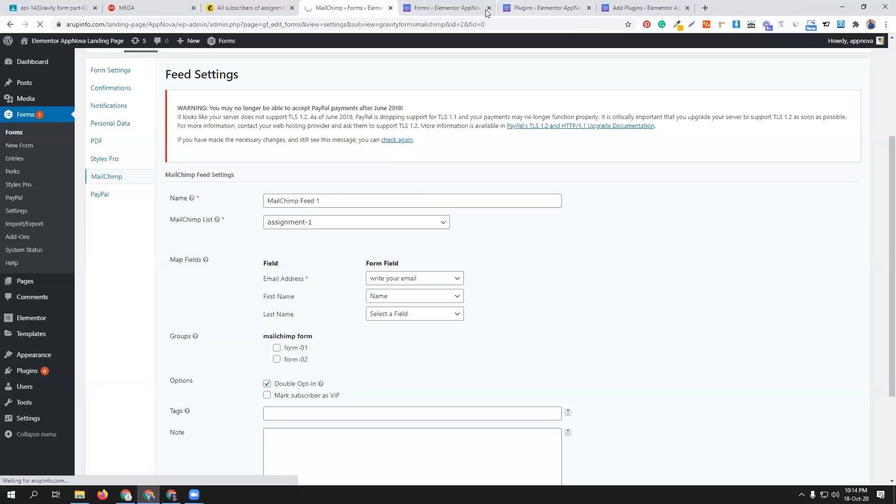
left_click(448, 8)
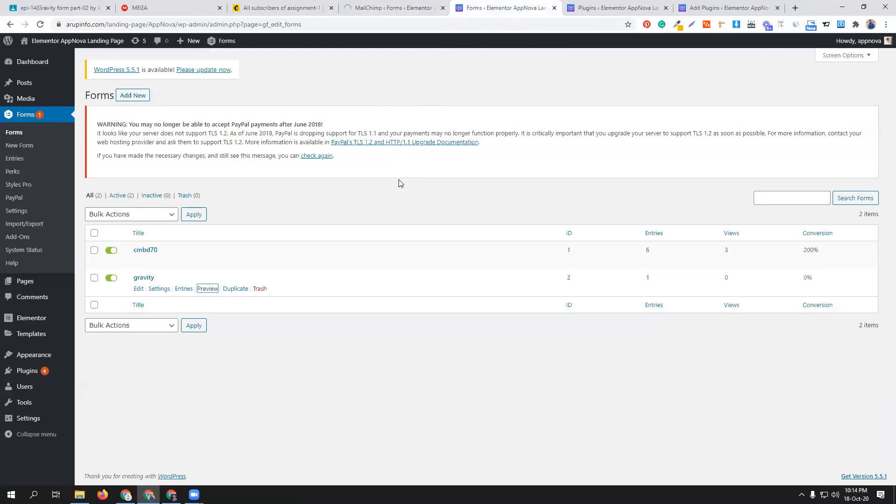
mouse_move(7, 96)
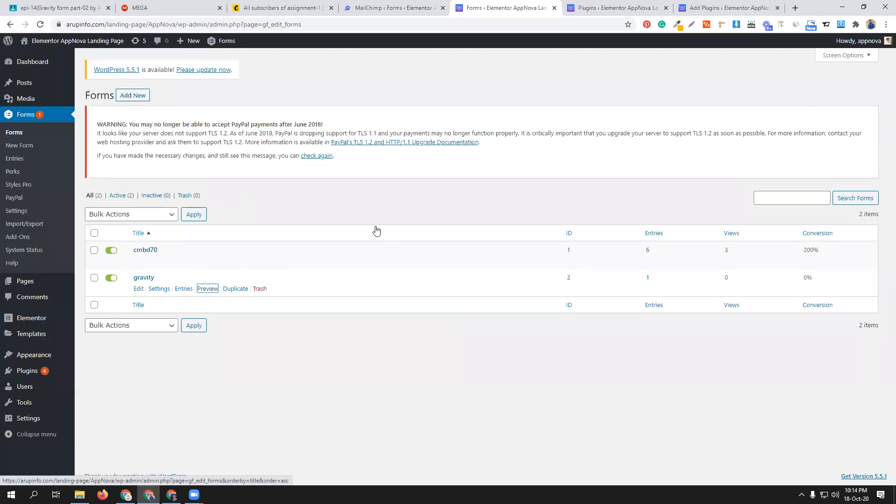
left_click(41, 25)
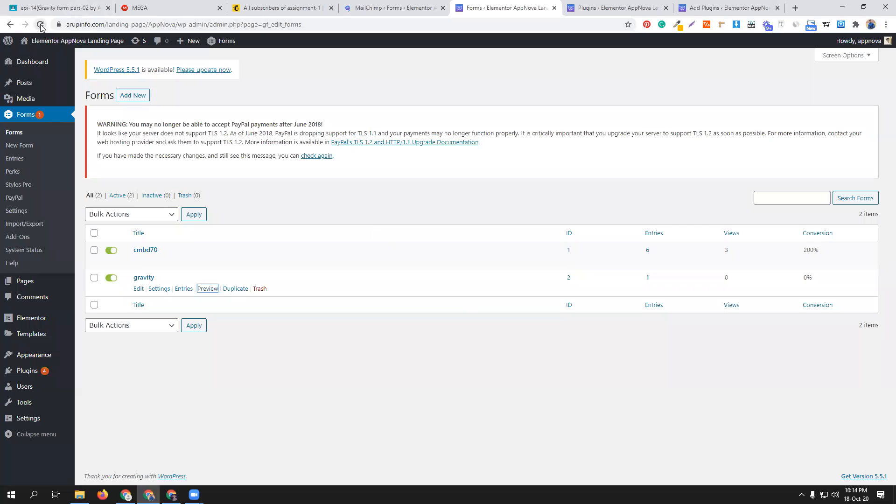
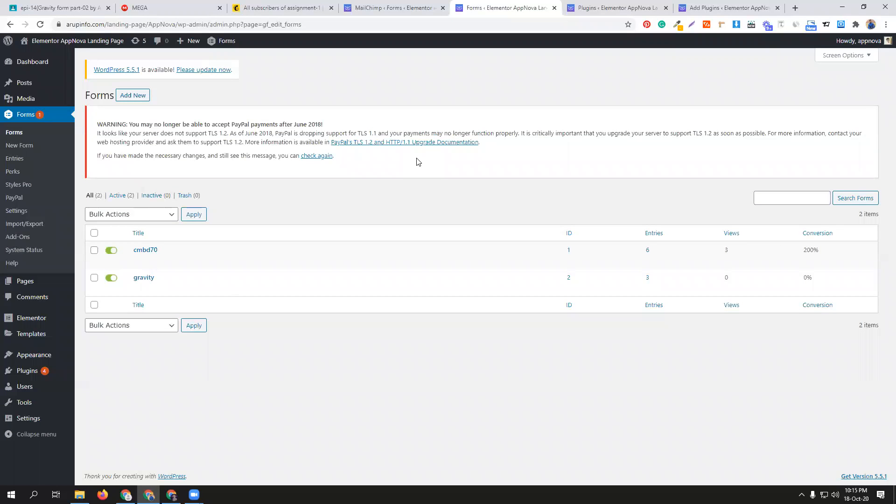
- Open the gravity form's preview and fill in the name and the contact's e-mail address
middle_click(208, 289)
left_click(555, 5)
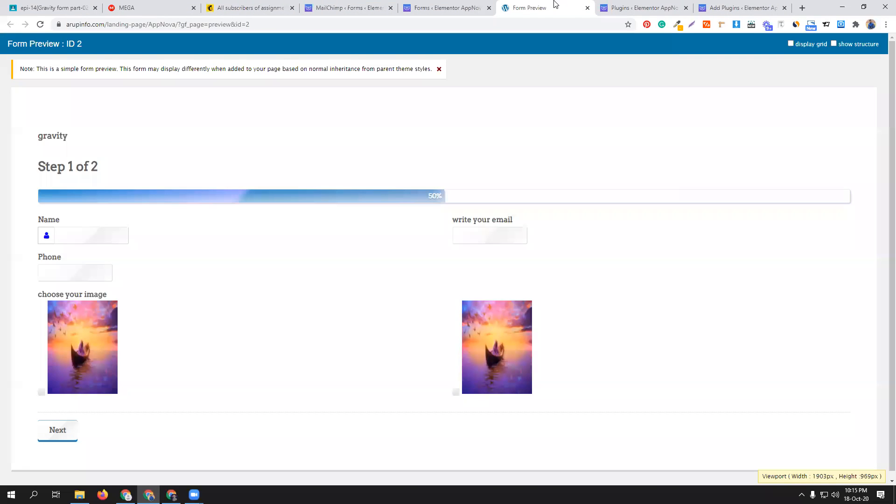
left_click(95, 236)
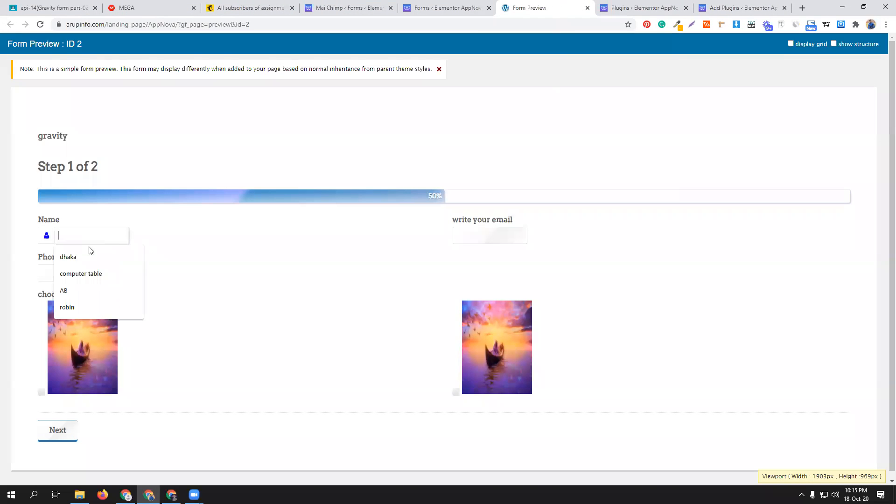
left_click(94, 309)
left_click(480, 231)
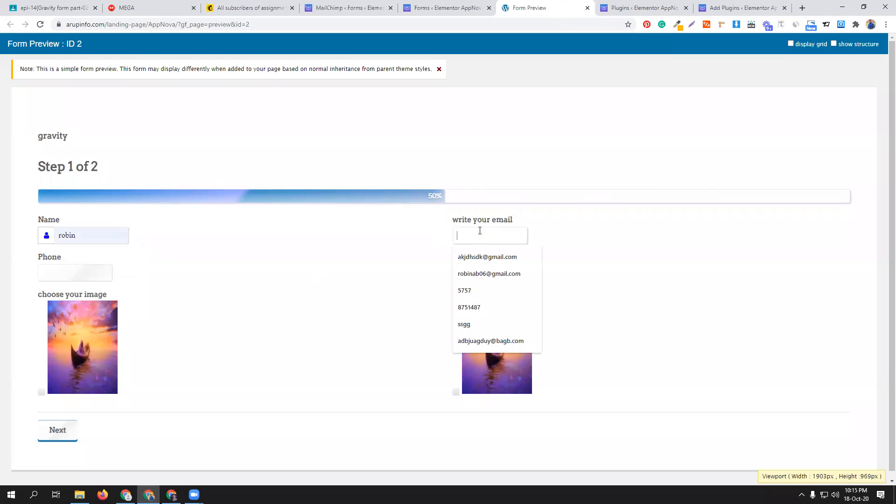
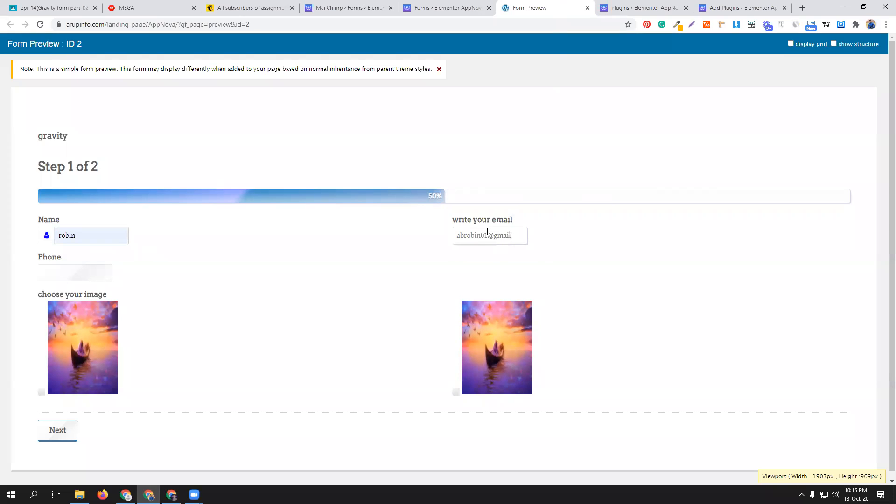
- Select the first image choice, enter a phone number, and submit both steps of the gravity form
left_click(94, 365)
left_click(61, 271)
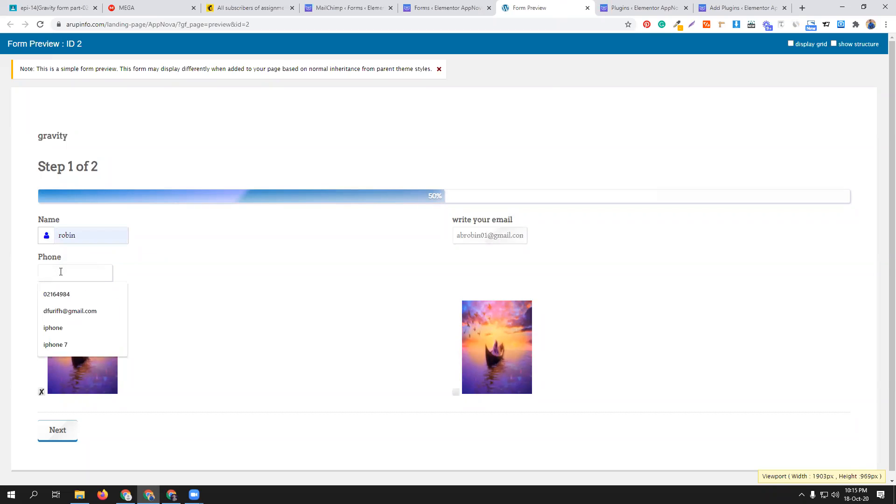
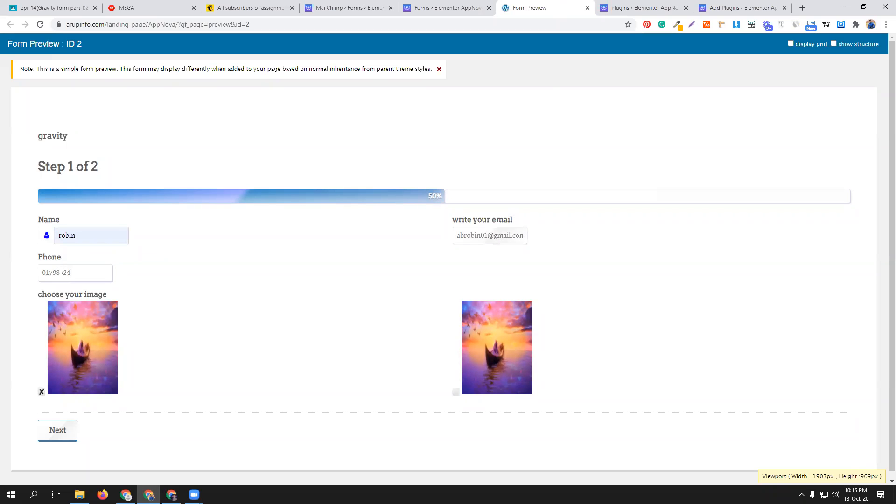
scroll(140, 364, "down", 1)
left_click(58, 423)
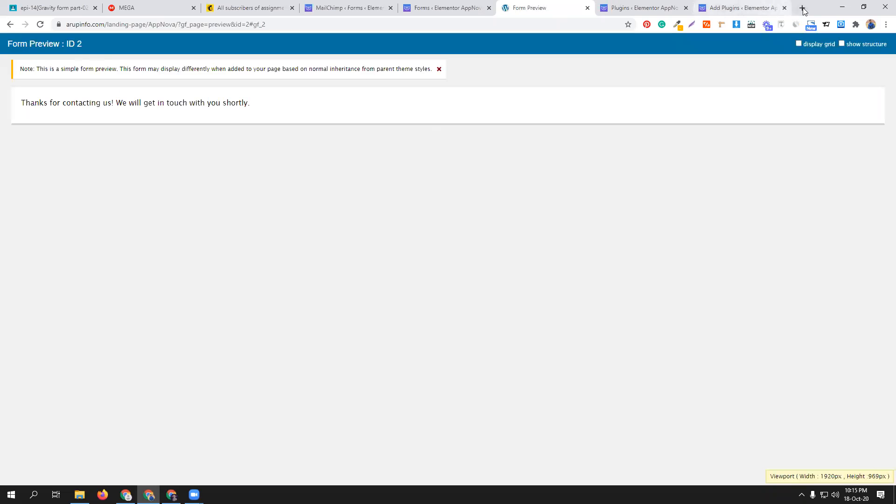
- Switch to Gmail in a new tab and open the "assignment-1: Please Confirm Subscription" e-mail in Spam
left_click(802, 8)
left_click(803, 67)
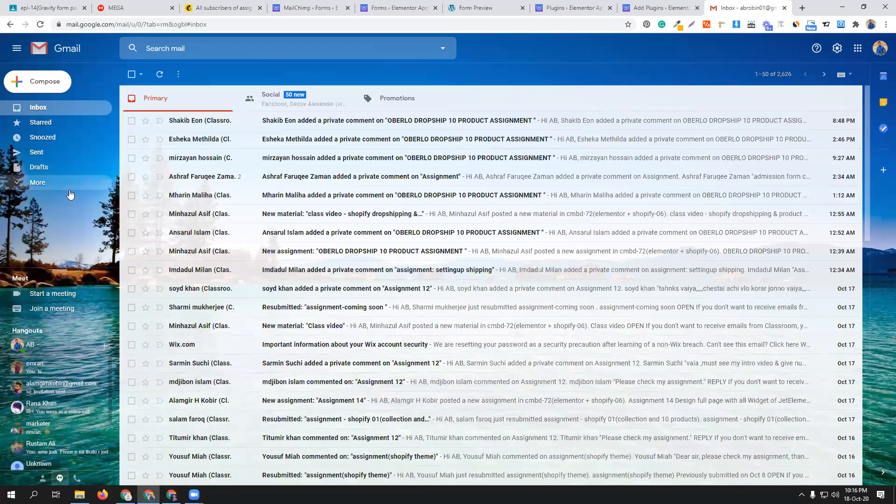
left_click(56, 184)
scroll(56, 191, "down", 1)
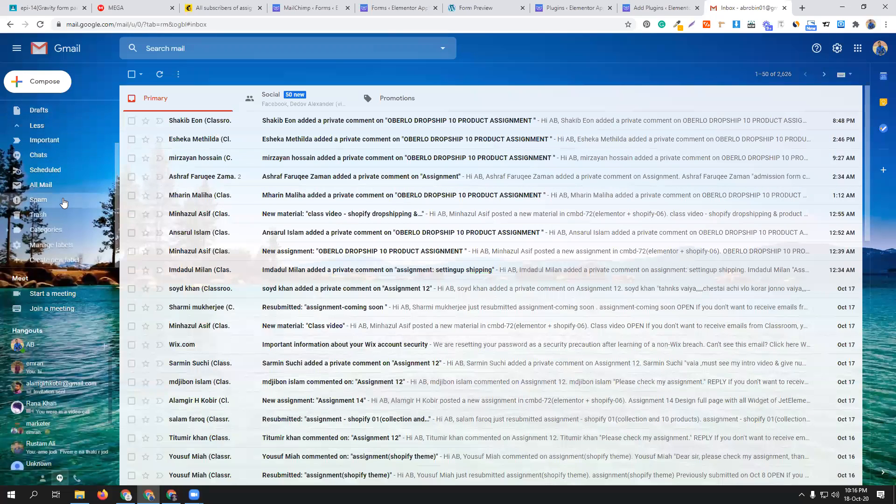
left_click(56, 200)
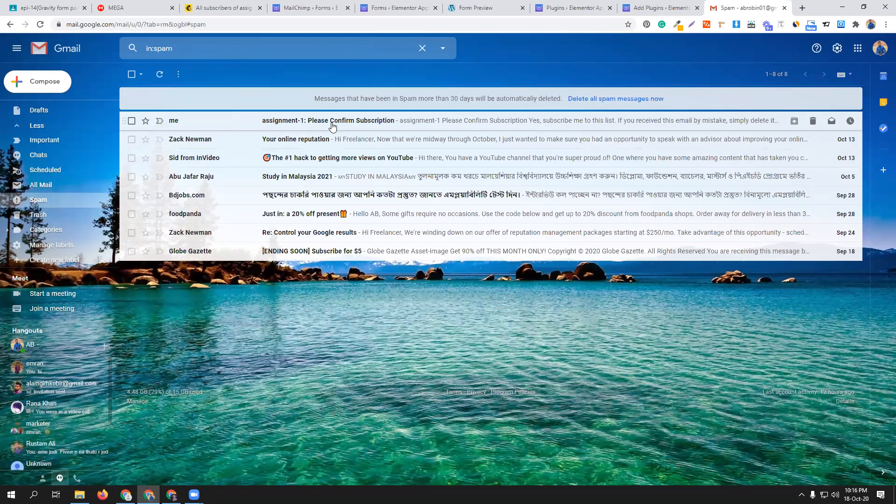
left_click(380, 124)
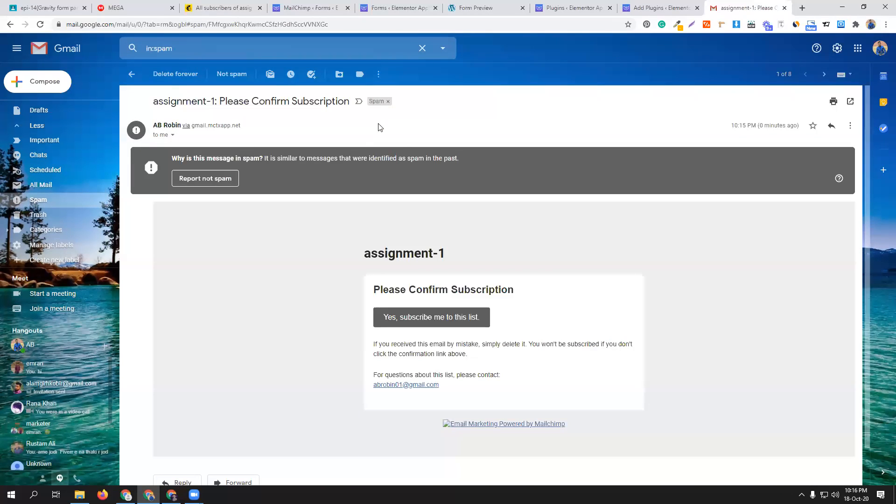
scroll(460, 285, "down", 1)
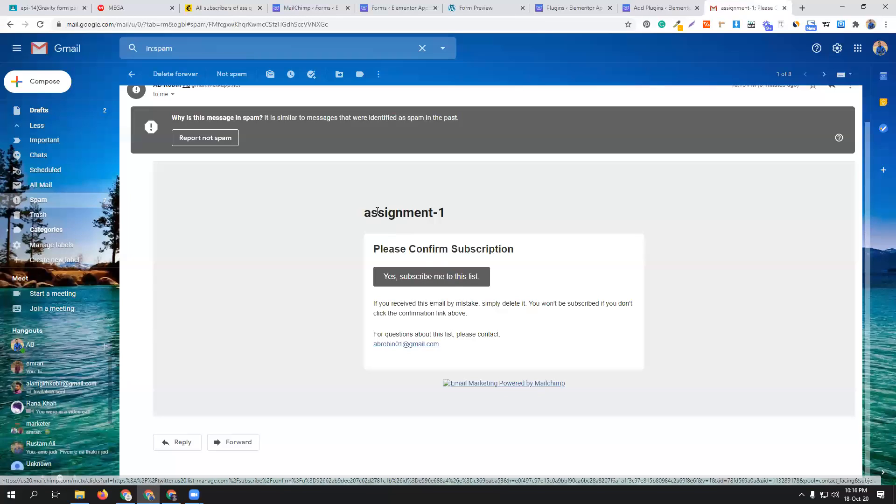
- Check the Mailchimp audience, return to the e-mail, and confirm the assignment-1 subscription including the human verification
left_click(235, 8)
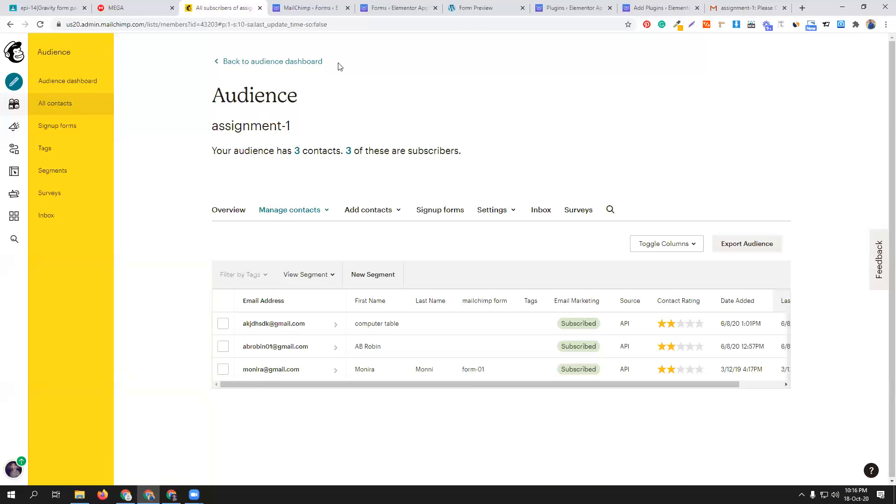
left_click(744, 8)
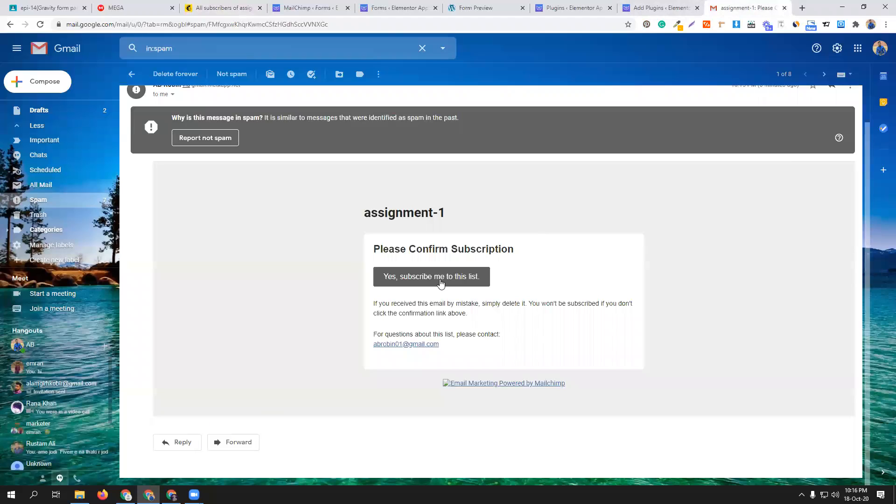
left_click(440, 280)
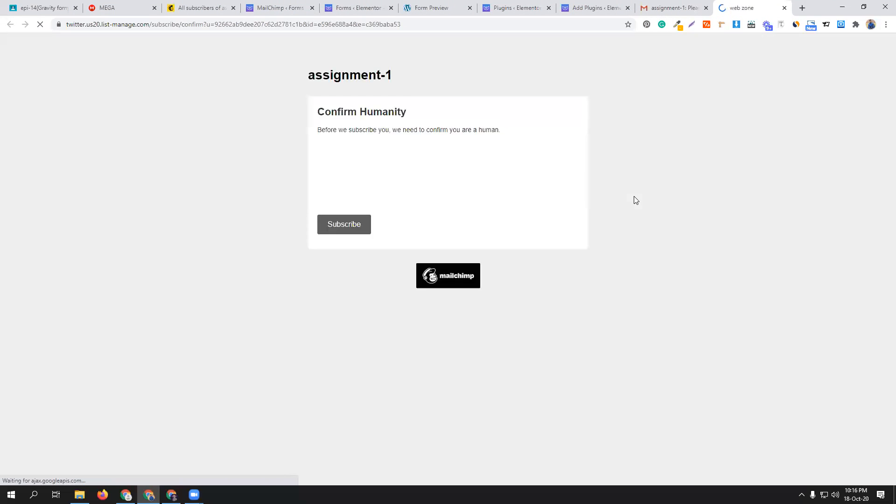
left_click(338, 177)
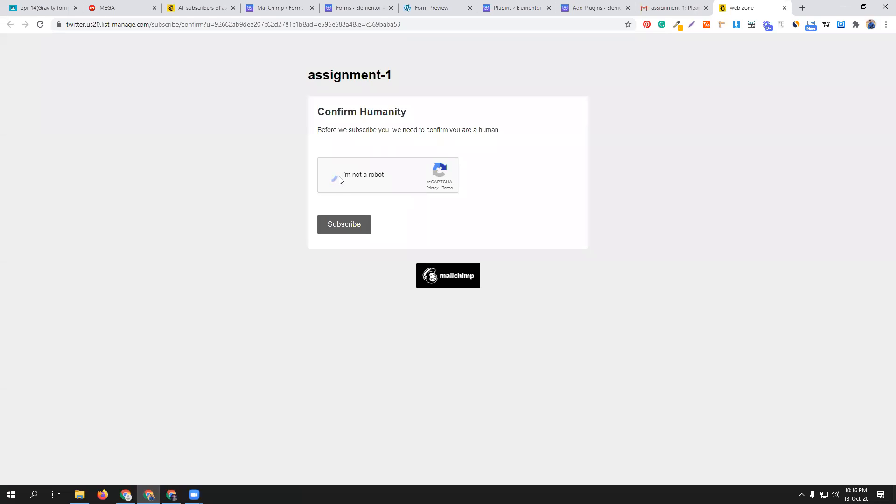
left_click(353, 228)
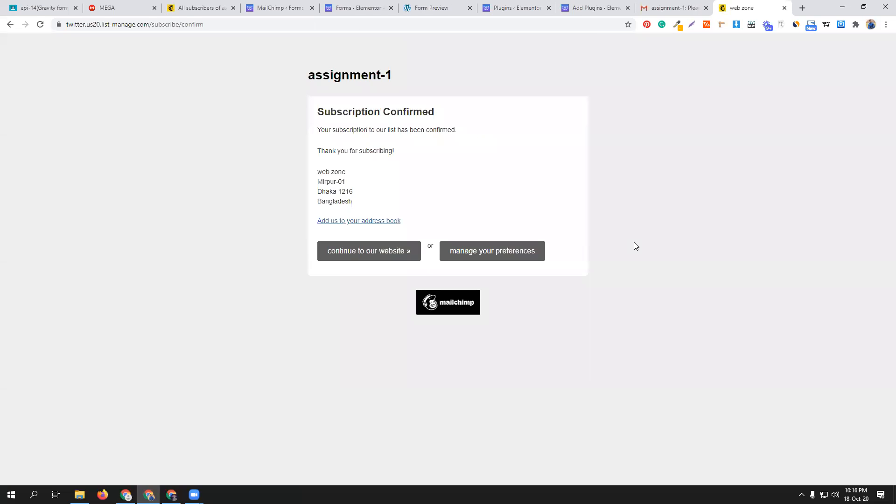
- Reload the Mailchimp assignment-1 contacts and check the subscriber's entry against the confirmation e-mail in Gmail
left_click(201, 8)
key("F5")
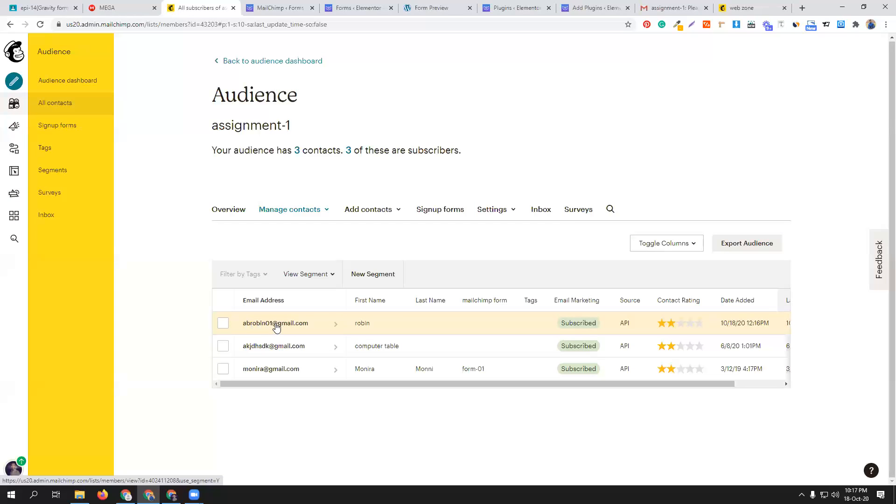
left_click(309, 325)
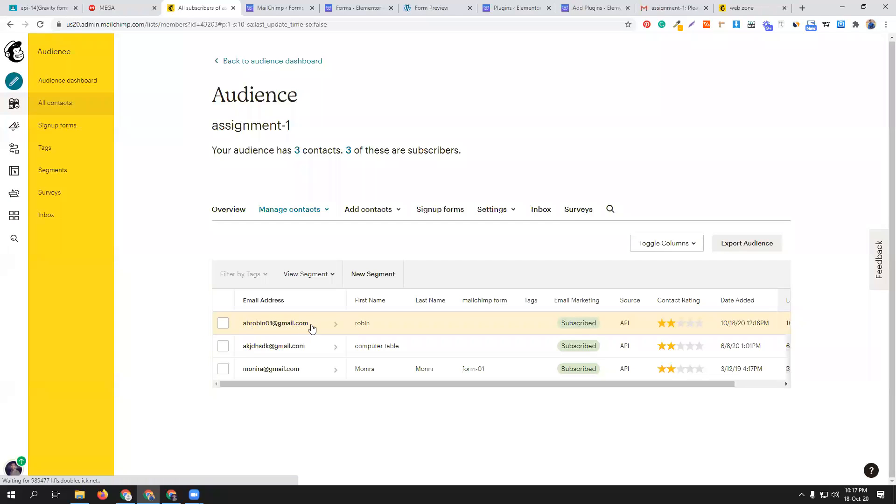
left_click(676, 8)
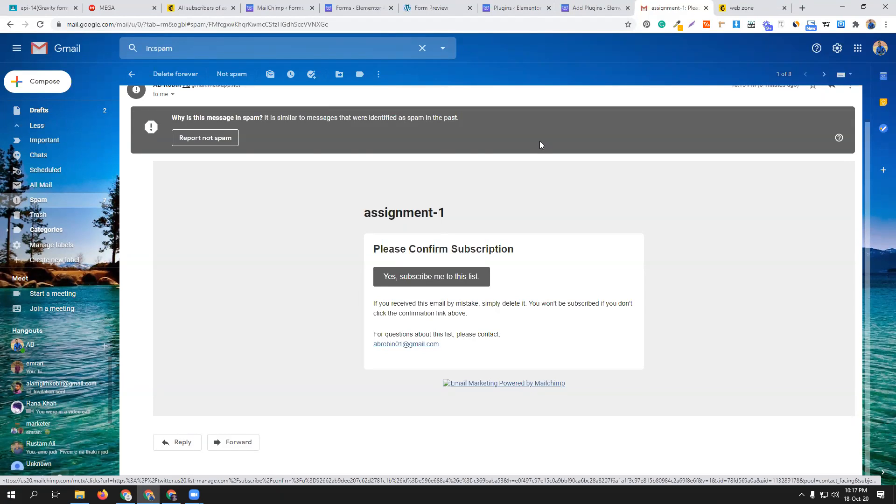
left_click(213, 8)
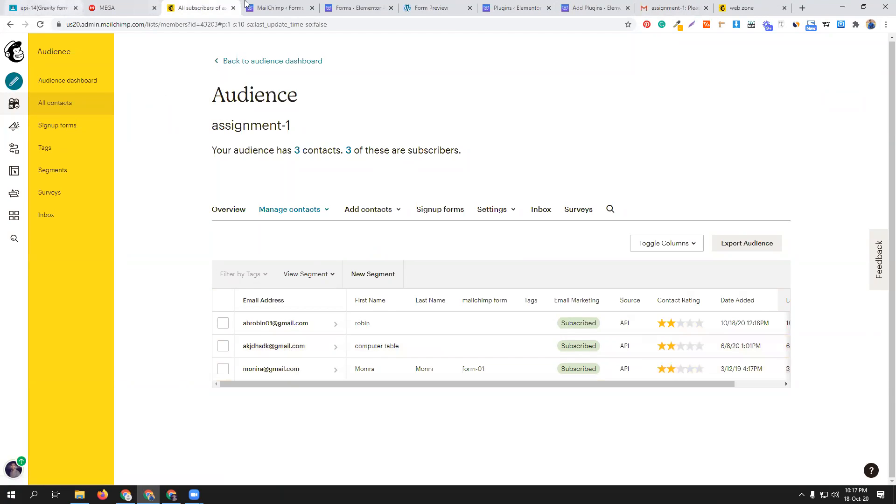
- Switch to WordPress and upload and install the plugin essential-addons-elementor-v3.4.2.zip from the Gravity all plugin folder in Downloads
left_click(261, 8)
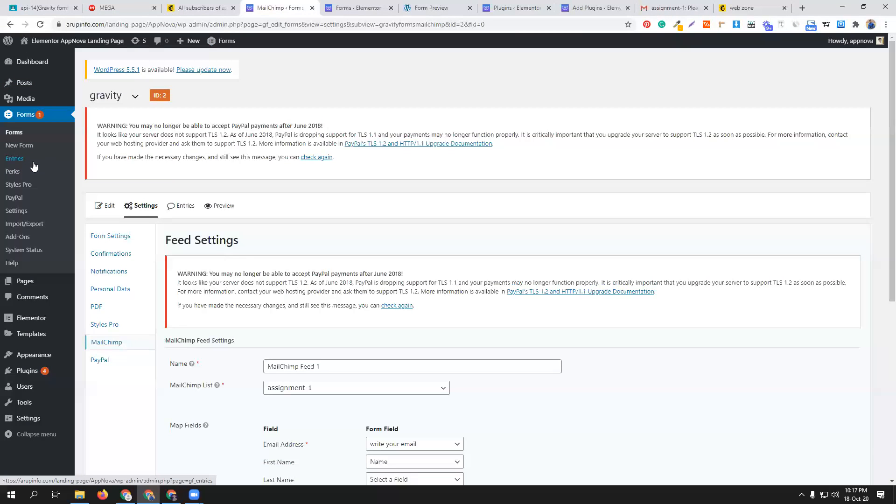
left_click(602, 5)
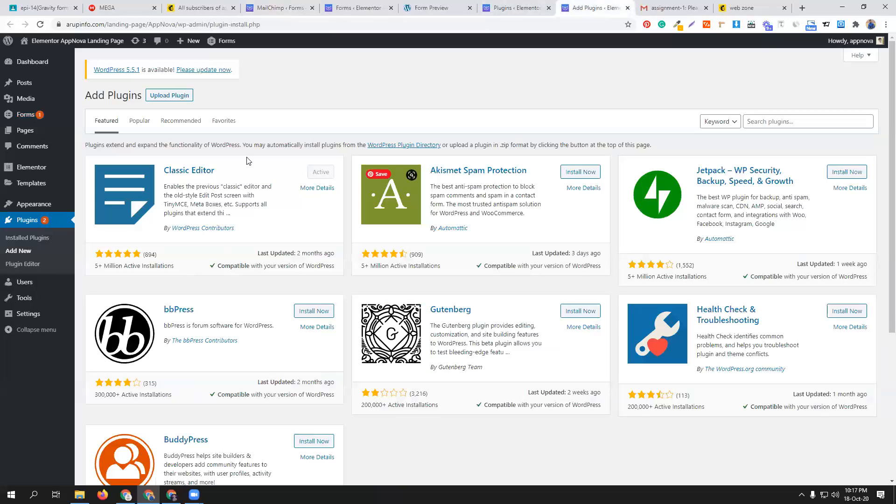
left_click(180, 95)
left_click(406, 177)
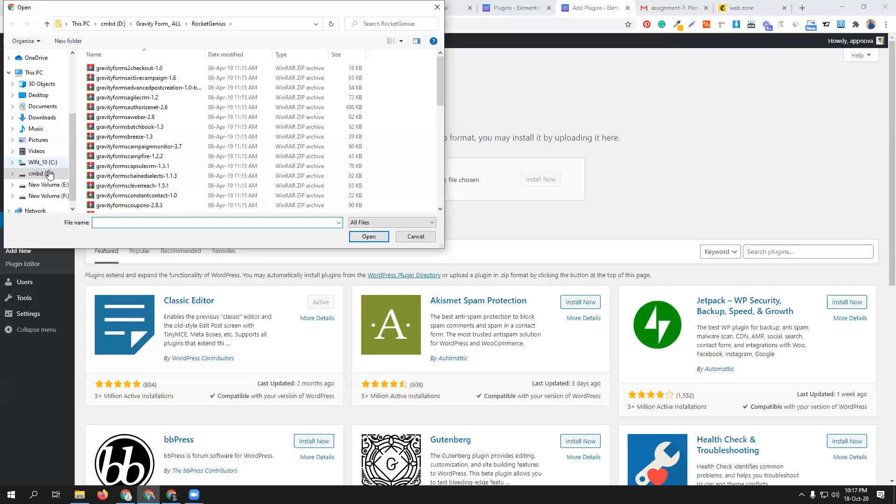
left_click(41, 119)
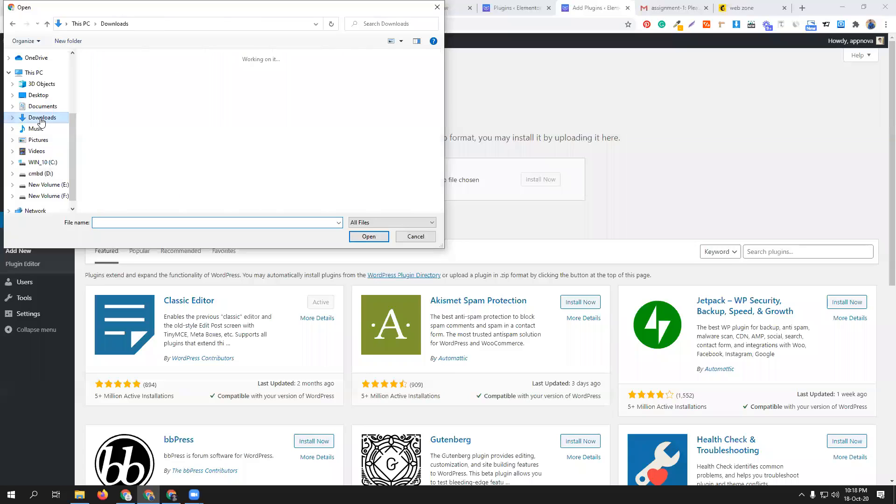
scroll(214, 135, "down", 2)
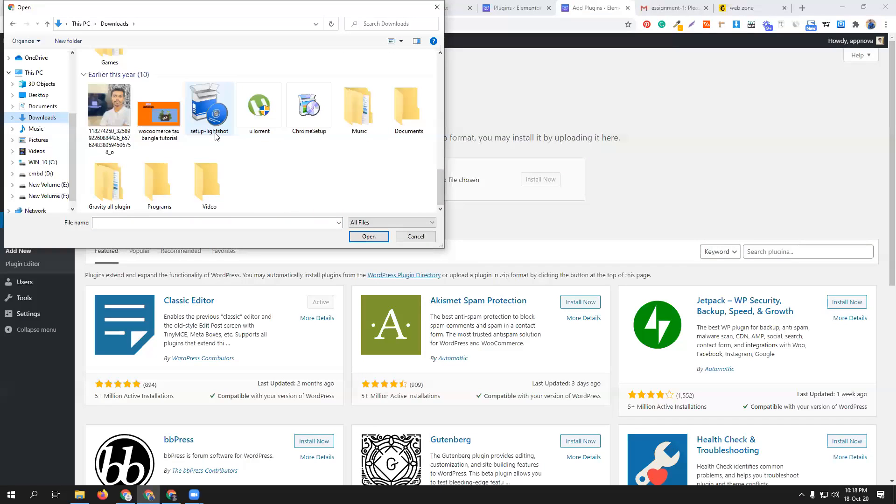
double_click(110, 188)
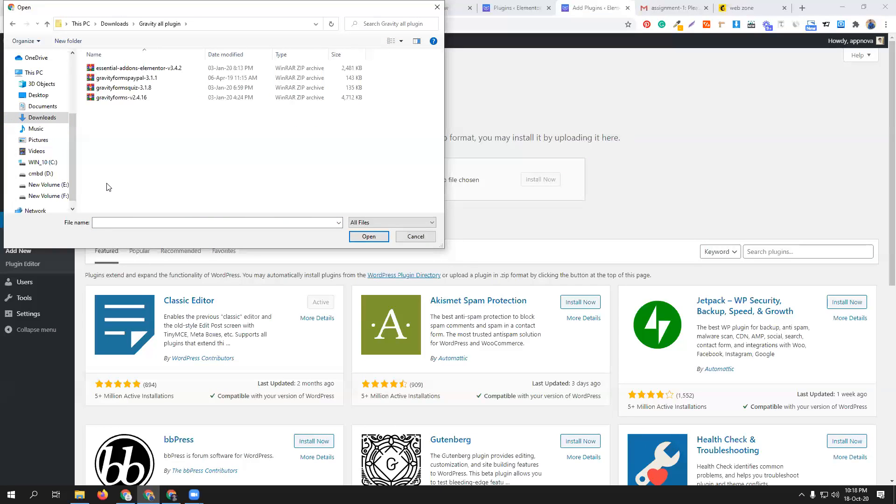
left_click(145, 70)
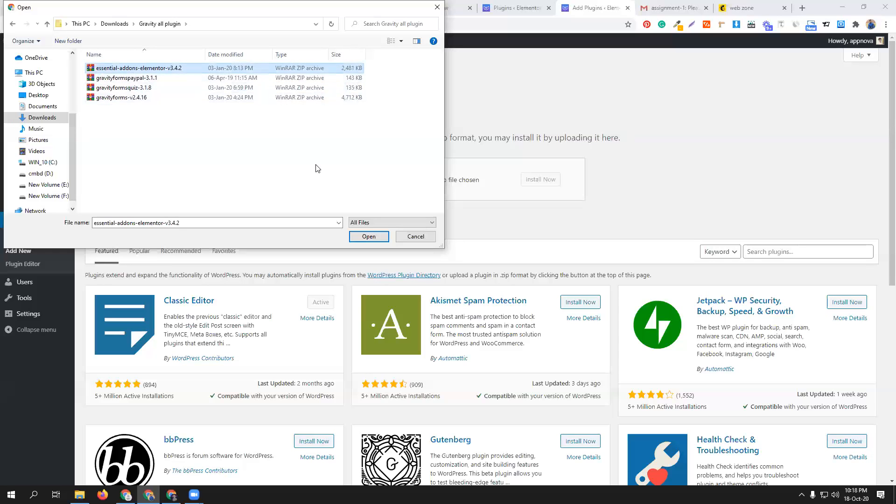
left_click(367, 236)
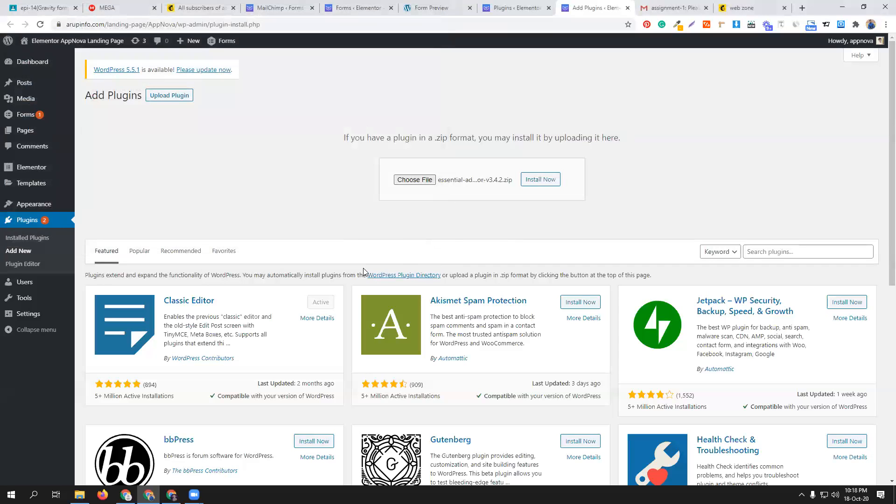
left_click(539, 184)
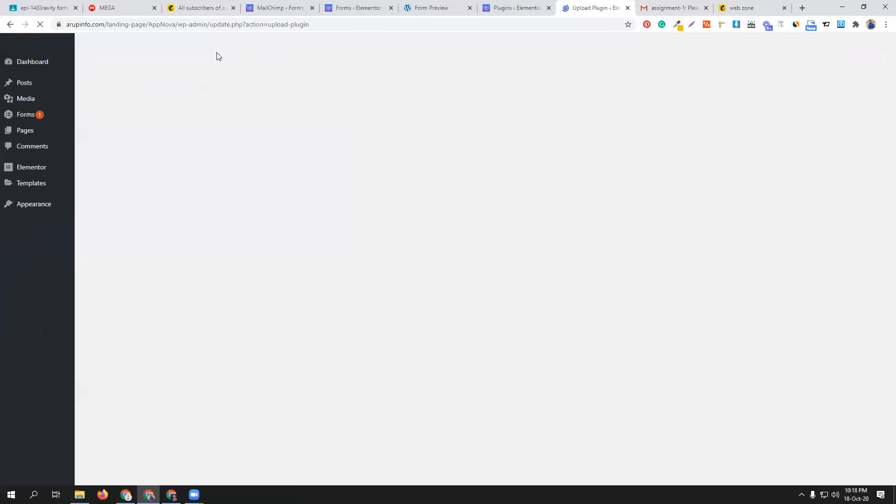
- Activate the uploaded Essential Addons plugin in WordPress and view the Mailchimp audience contacts while pages load
left_click(218, 9)
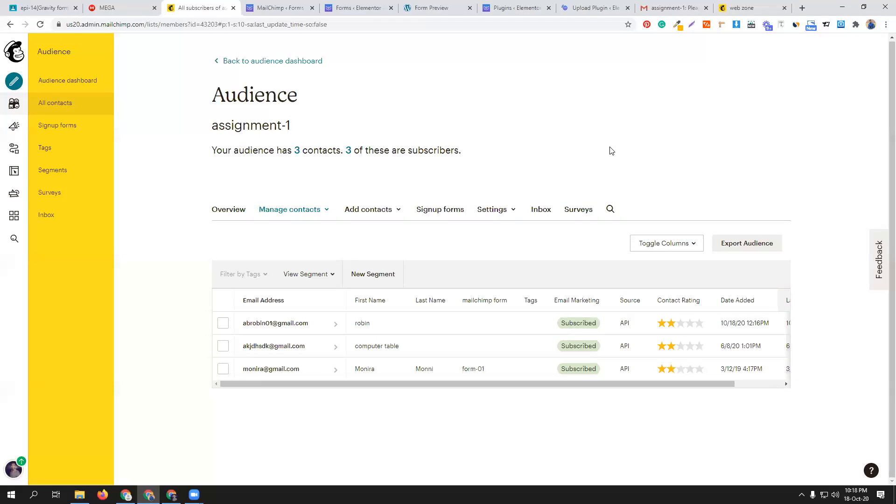
left_click(614, 8)
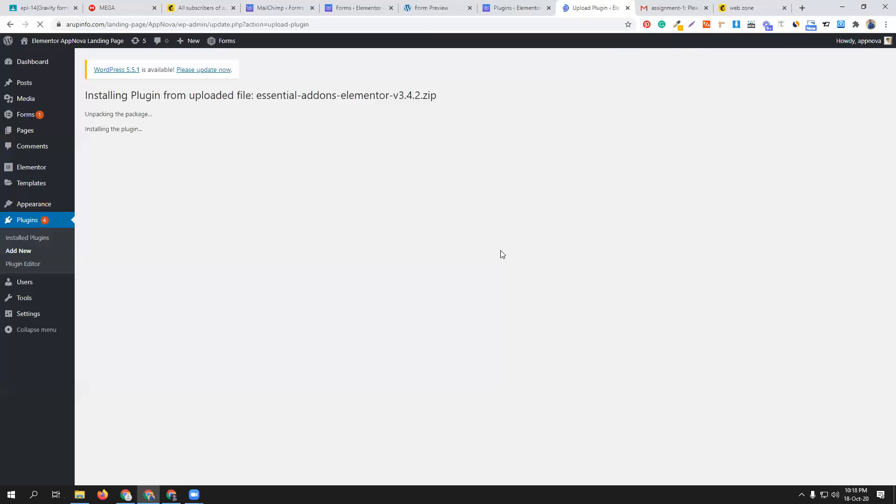
left_click(103, 164)
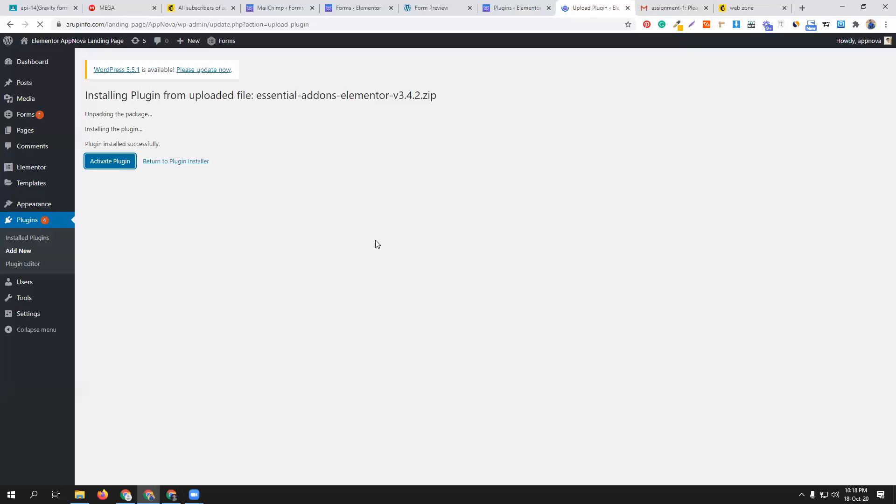
left_click(217, 8)
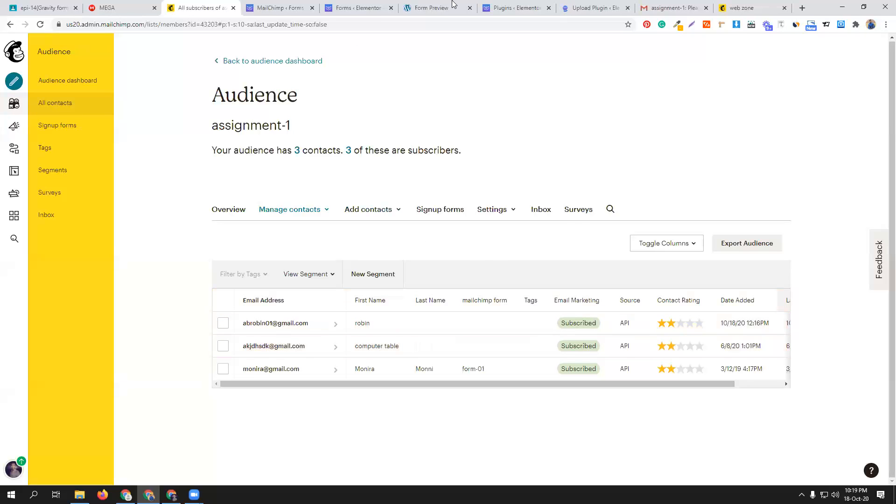
- Close the web zone, Gmail and Form Preview tabs, and open the WordPress Pages list in a new tab
left_click(594, 8)
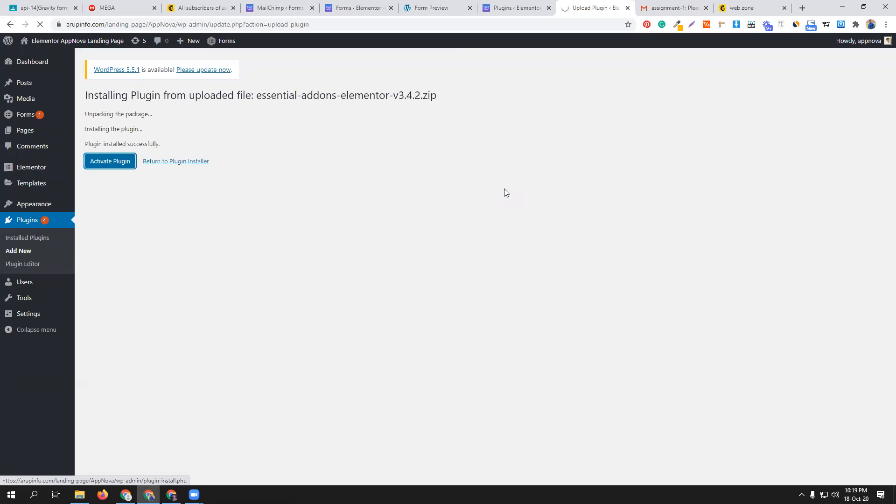
left_click(782, 8)
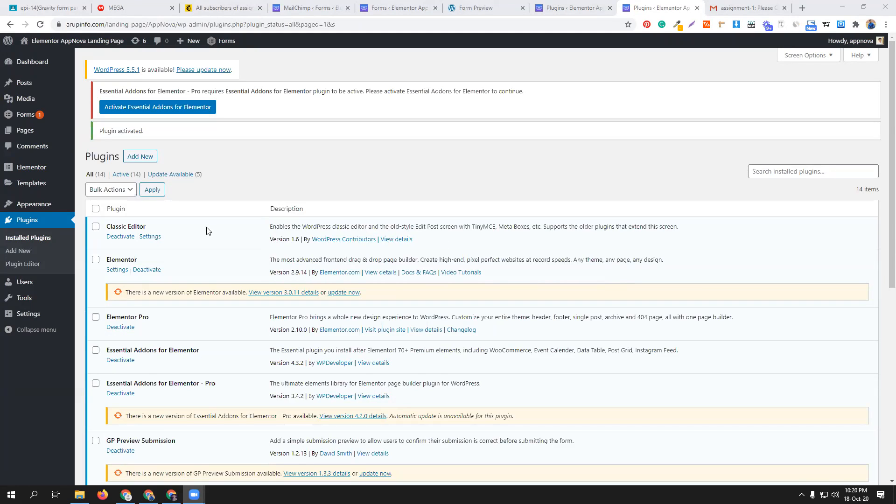
middle_click(29, 133)
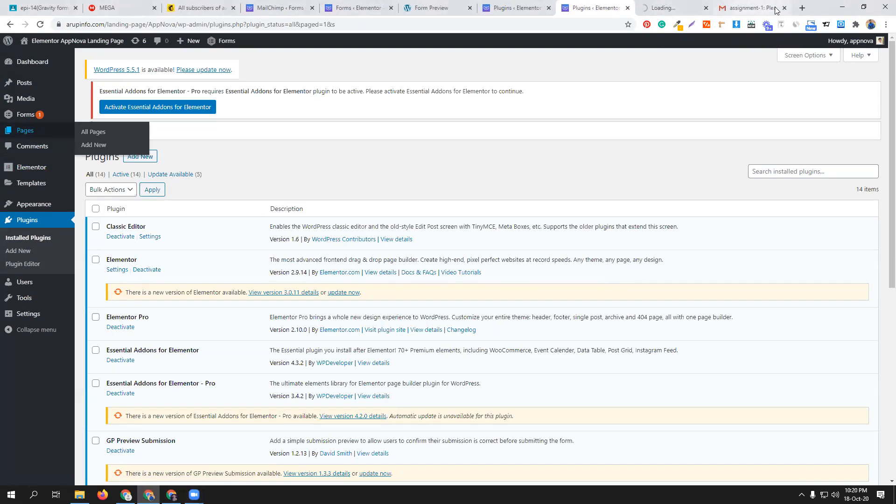
left_click(784, 8)
left_click(523, 8)
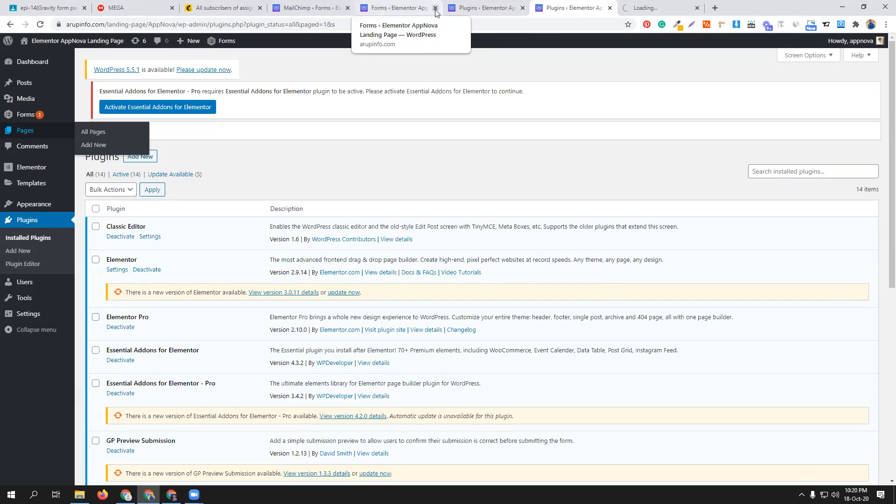
left_click(653, 8)
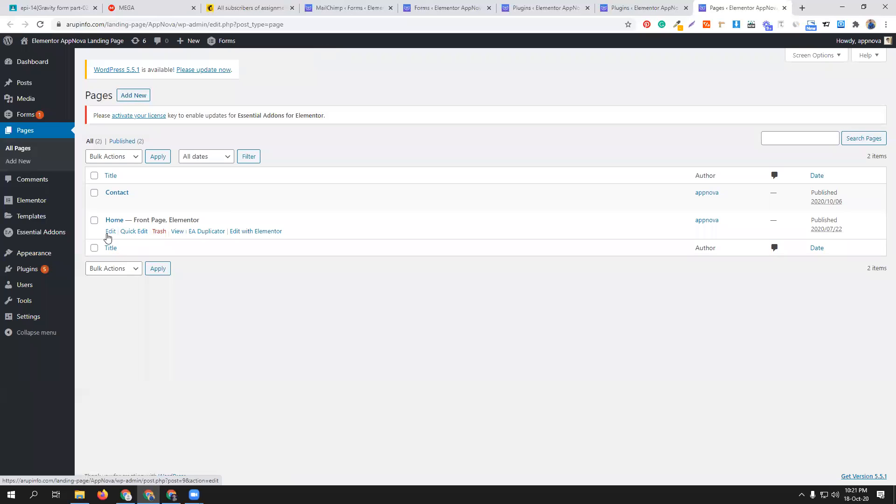
- Open the Home page in the Elementor editor and add a single-column section below the purple e-mail signup banner
middle_click(258, 231)
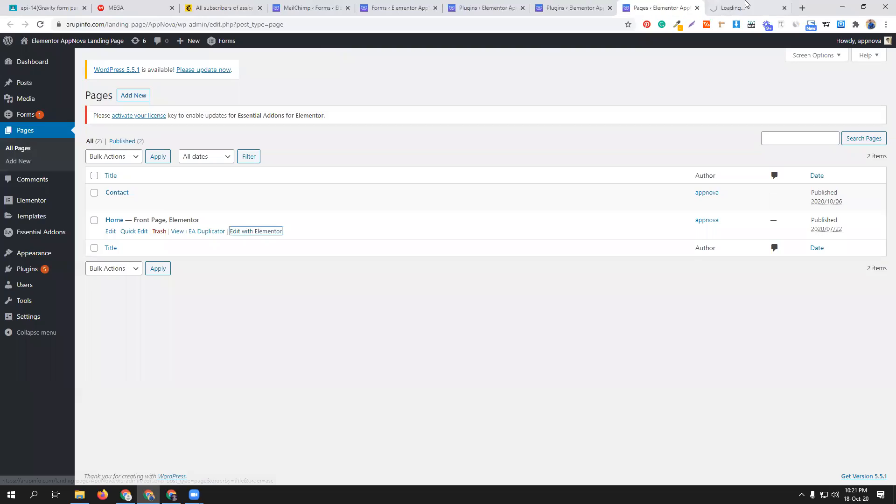
key("ctrl+Tab")
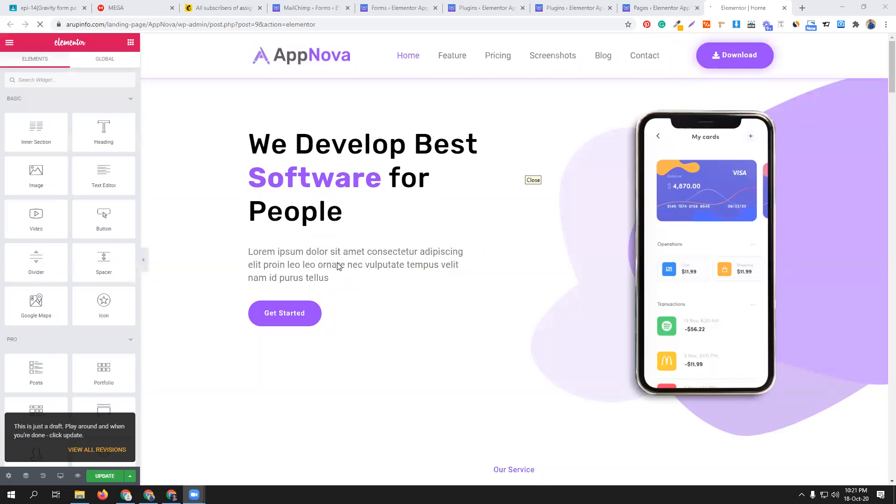
scroll(511, 322, "down", 6)
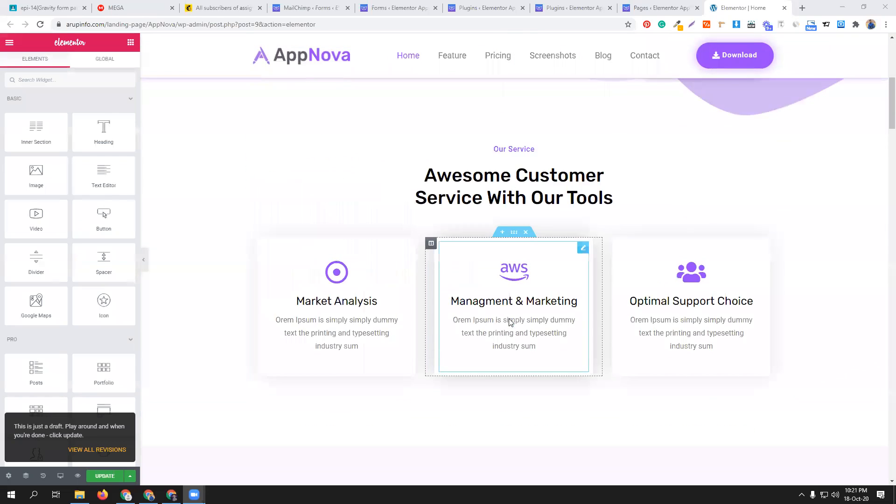
scroll(511, 321, "down", 20)
scroll(508, 324, "down", 15)
scroll(499, 273, "up", 1)
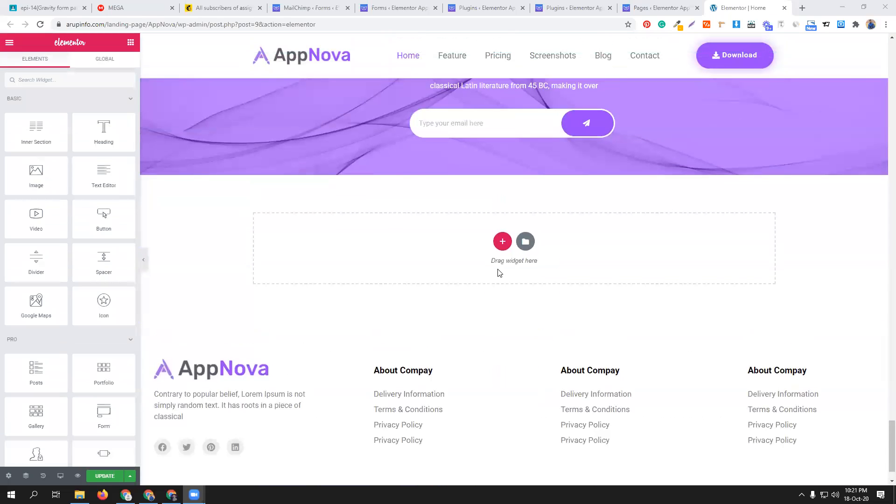
left_click(502, 241)
left_click(388, 263)
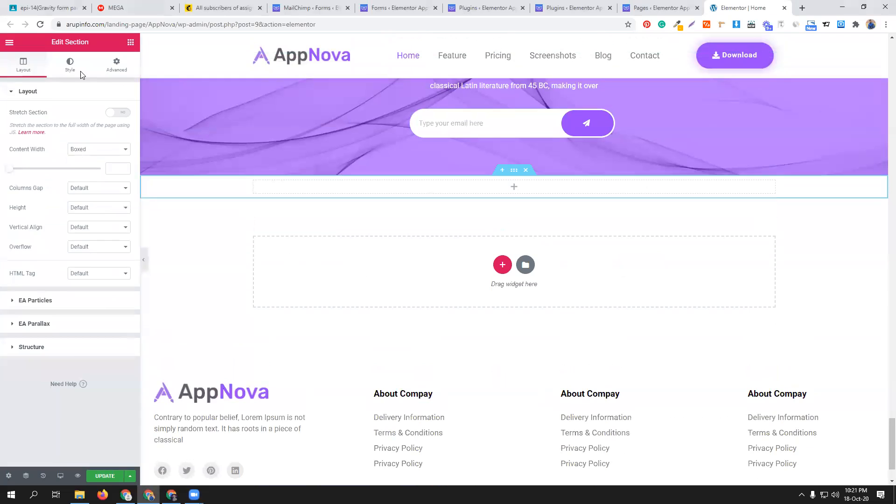
- Add the Essential Addons Gravity Forms widget to the new empty section and select the form gravity
left_click(130, 42)
type("form")
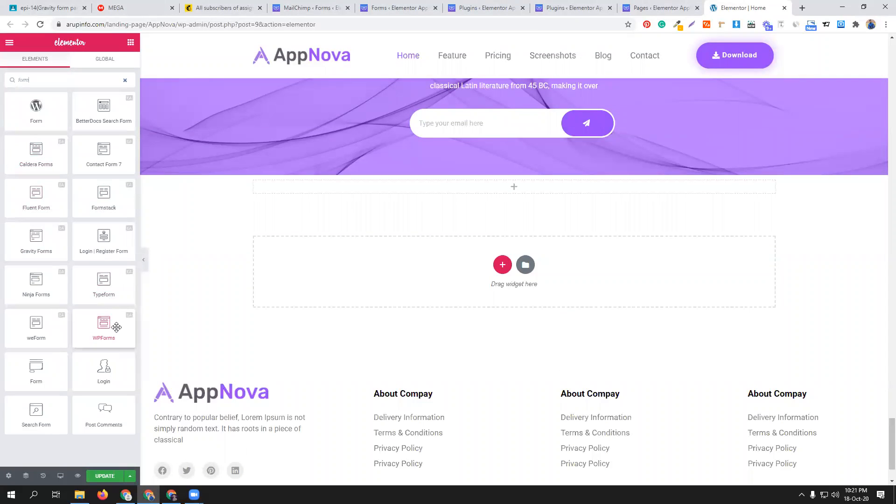
left_click_drag(39, 239, 515, 193)
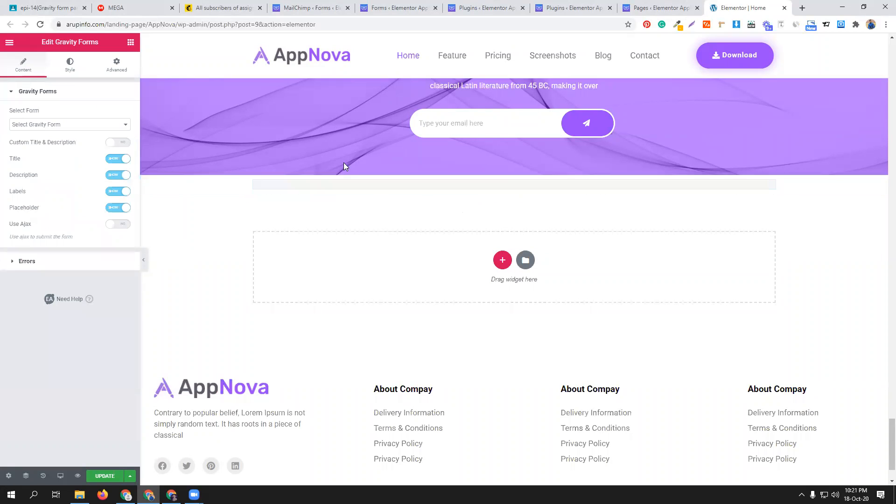
left_click(97, 125)
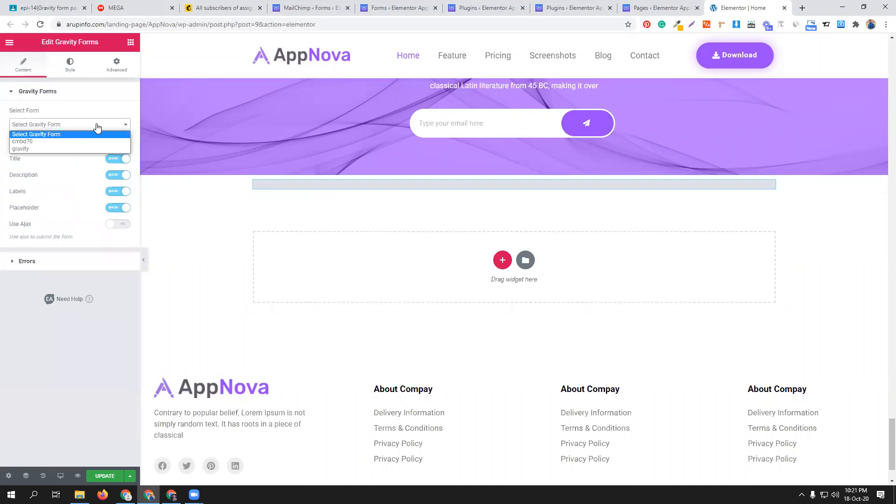
left_click(47, 148)
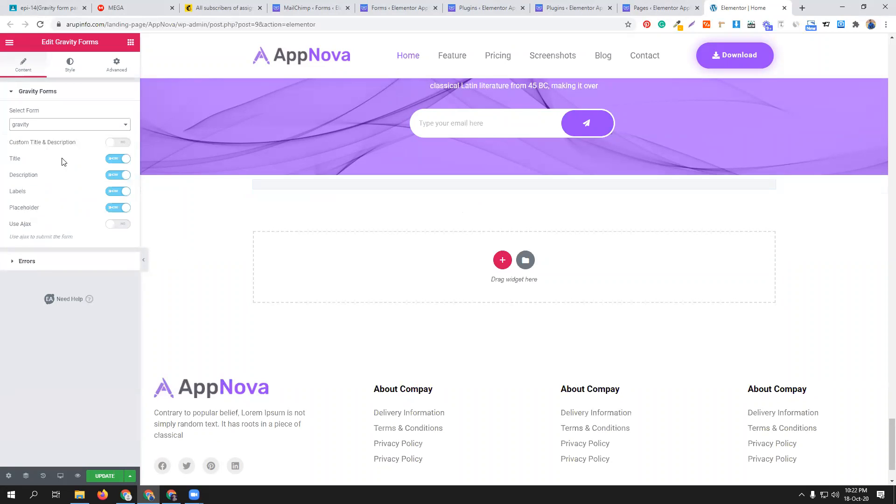
scroll(464, 279, "down", 2)
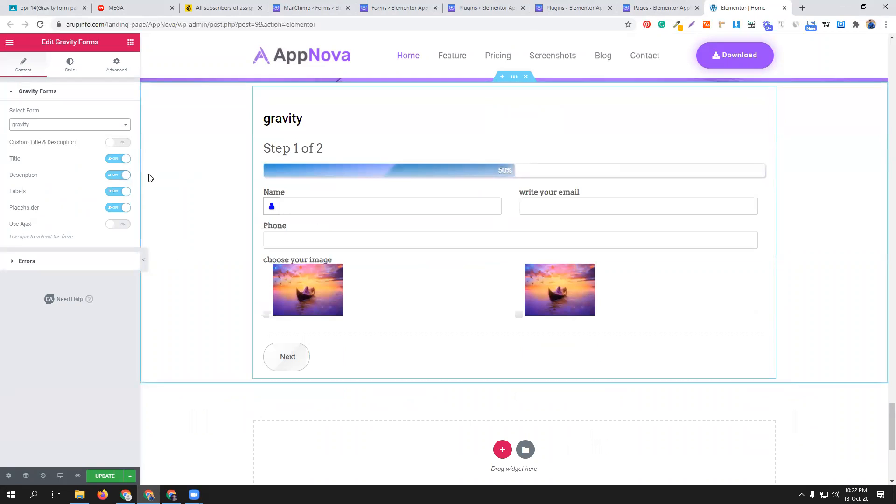
- Hide the form's title and description, and switch its labels off and back on
left_click(122, 161)
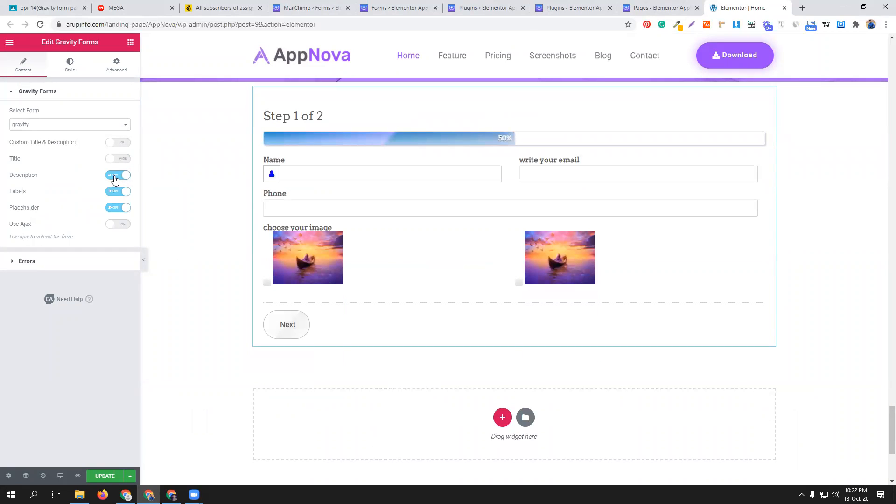
left_click(116, 178)
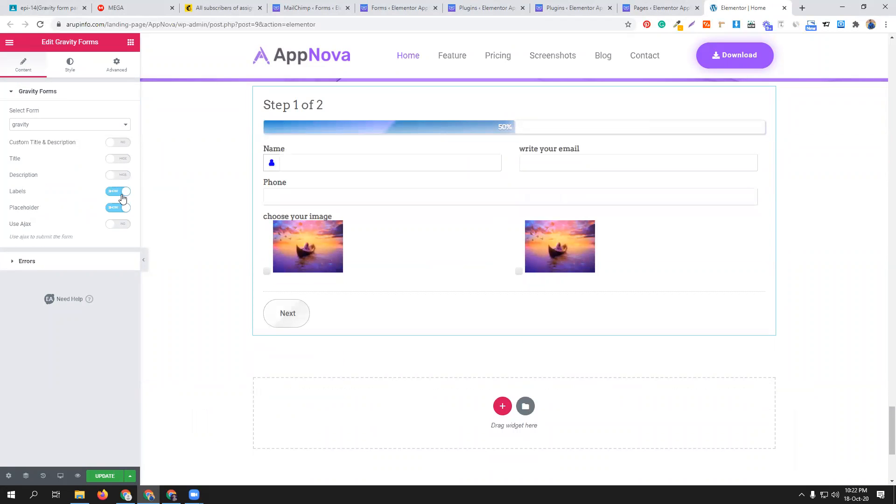
left_click(121, 193)
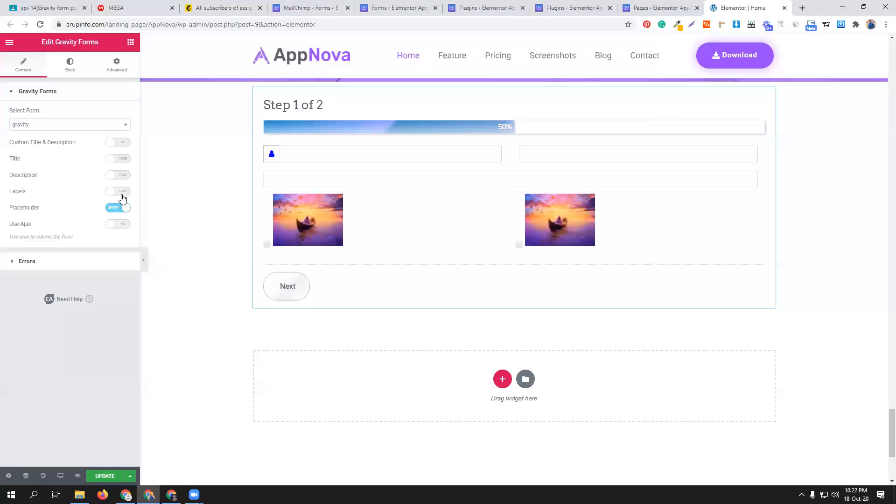
left_click(120, 193)
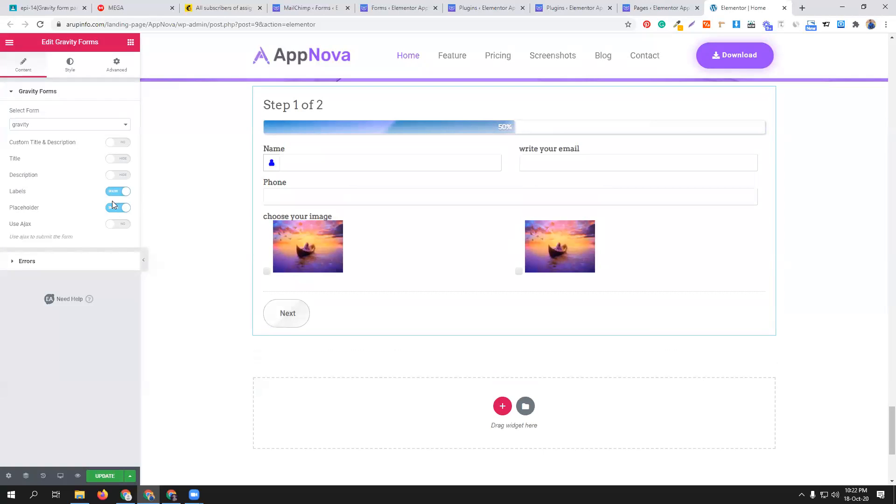
- Set the form container's background color to light pink
left_click(70, 66)
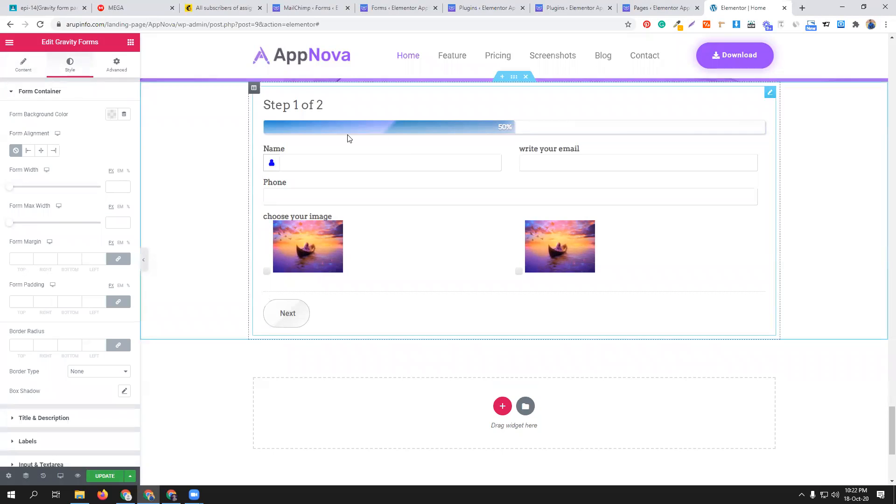
left_click(111, 114)
left_click(162, 182)
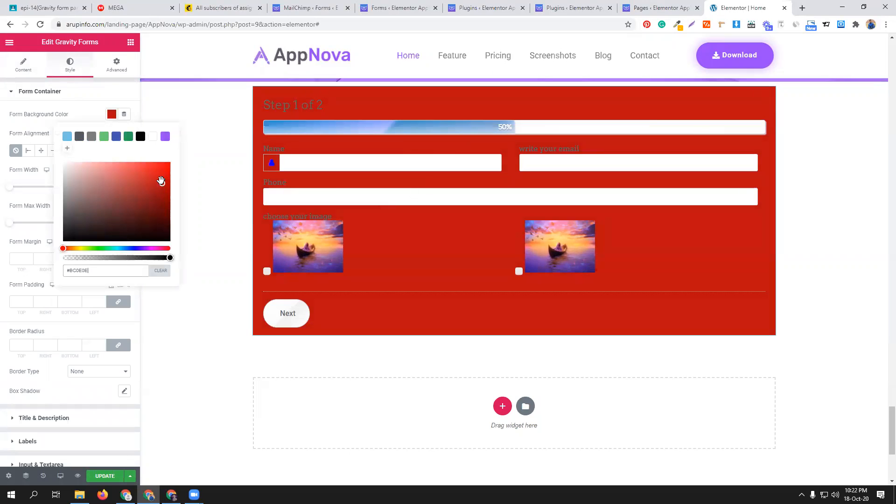
left_click_drag(161, 181, 90, 163)
left_click(70, 93)
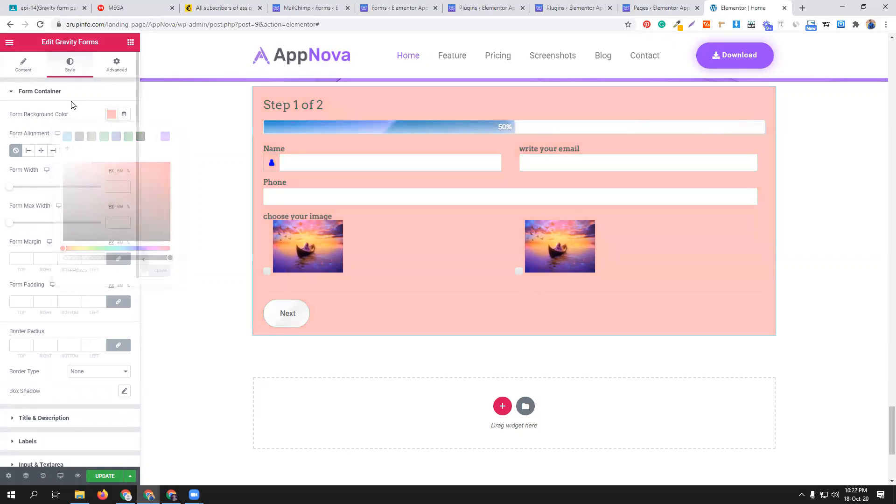
left_click(66, 94)
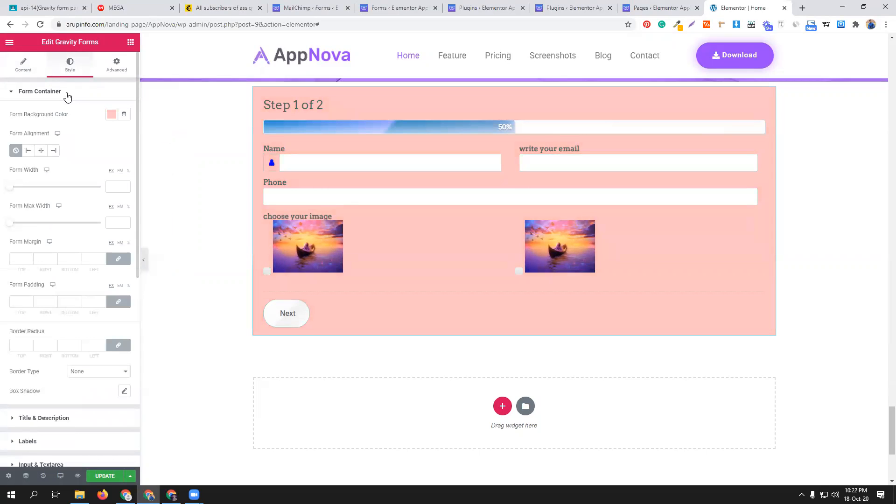
- Align the form container to the center and set its form width to 360 px
left_click(29, 150)
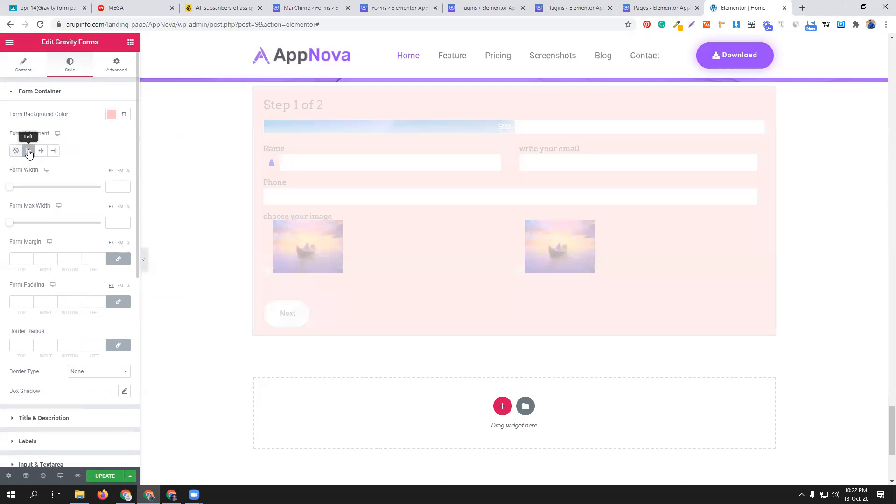
left_click(41, 150)
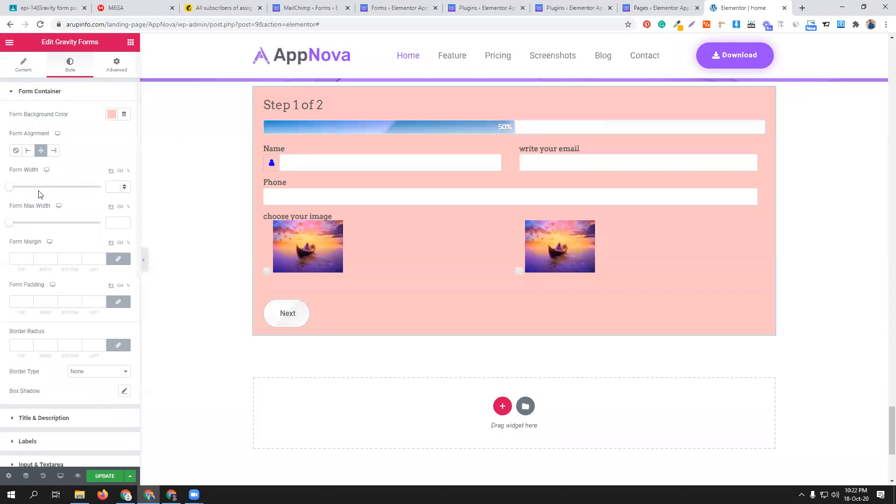
left_click_drag(10, 188, 31, 188)
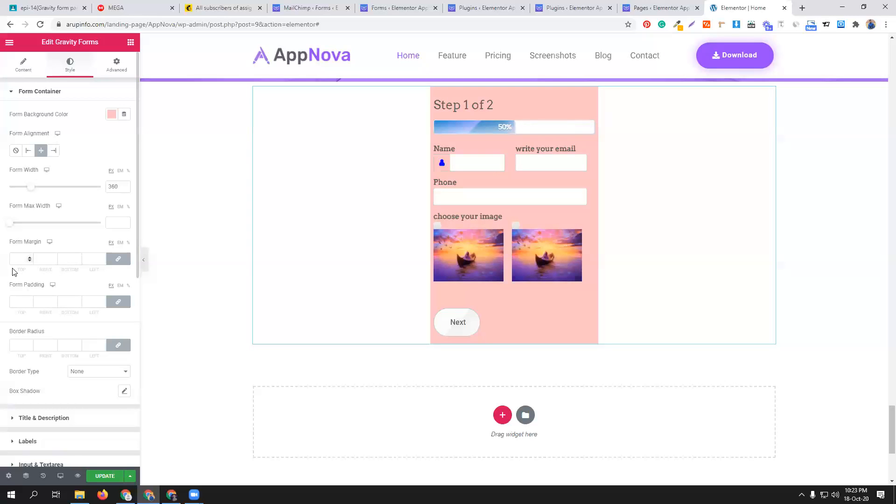
- Set the form container's padding to 10 px and its border radius to 32 px on all sides
left_click(29, 302)
type("10")
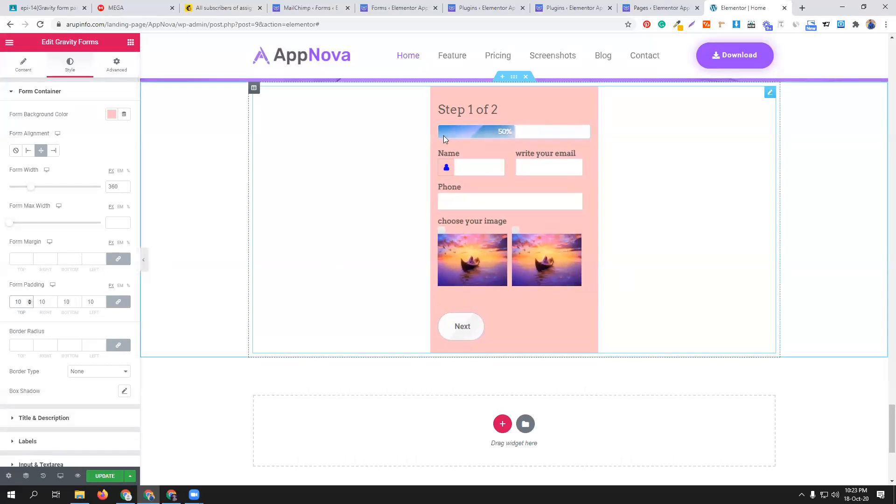
left_click(18, 345)
type("9")
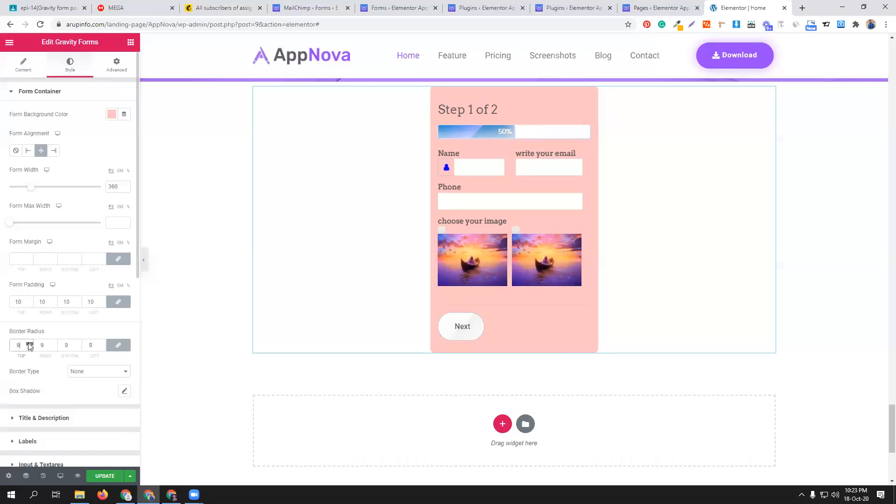
left_click(29, 343)
left_click(29, 344)
- Set the form's title and description alignment to left and the title text color to bright green
scroll(73, 392, "down", 1)
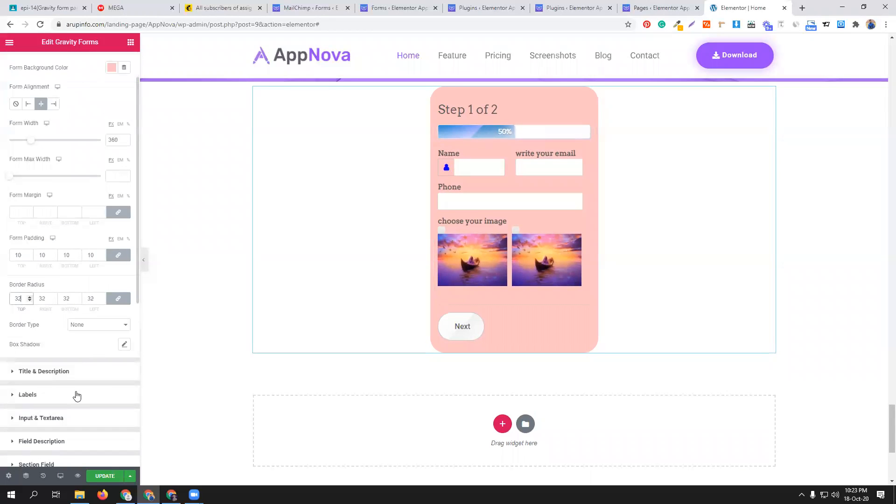
left_click(65, 372)
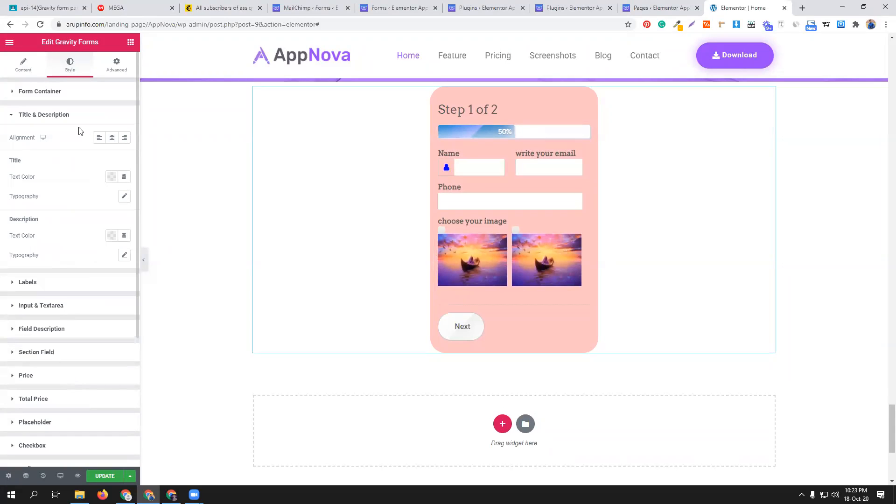
left_click(111, 140)
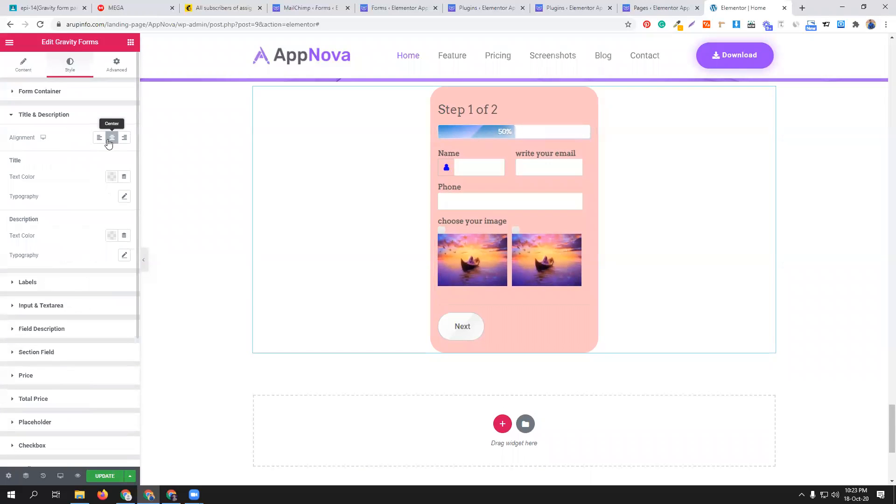
left_click(100, 138)
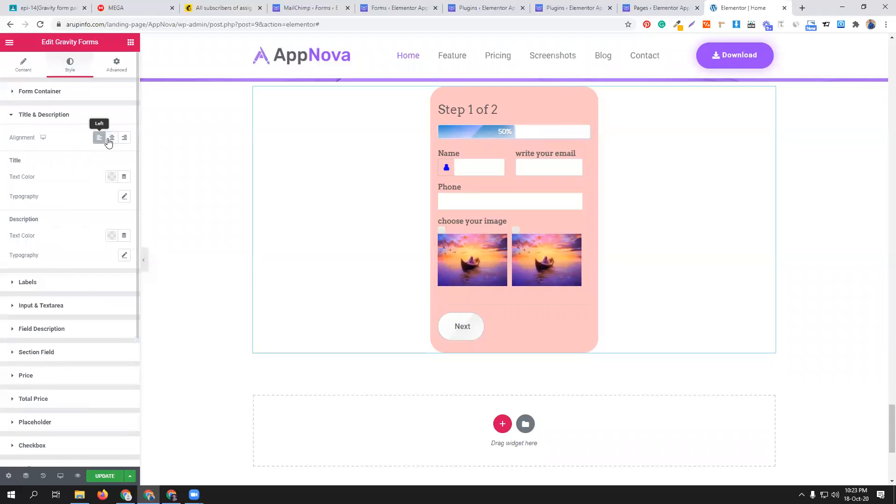
left_click(111, 176)
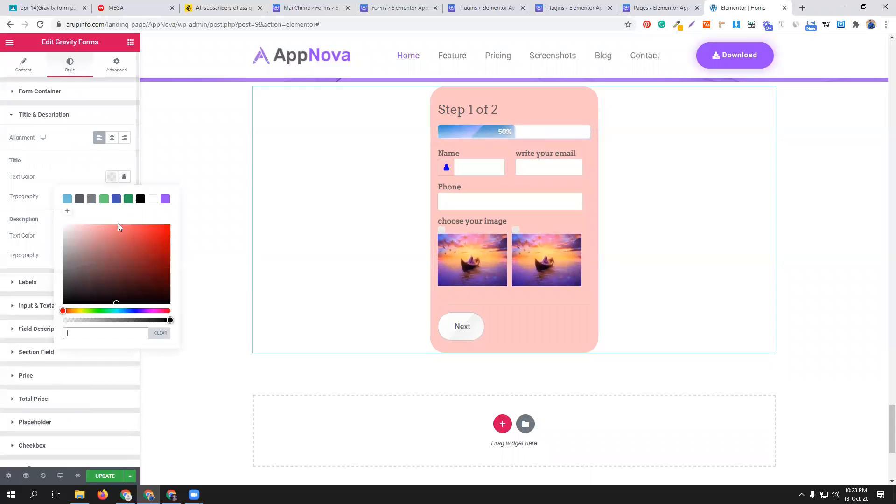
left_click(128, 199)
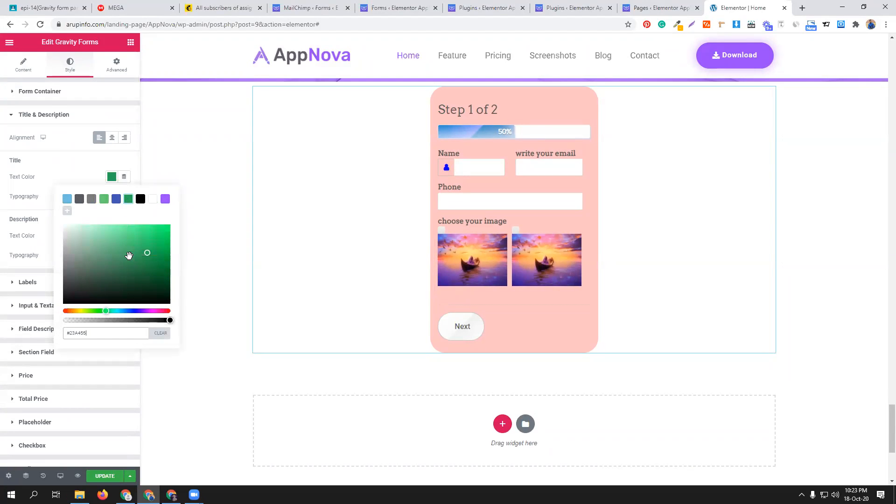
left_click_drag(146, 253, 166, 226)
left_click(73, 141)
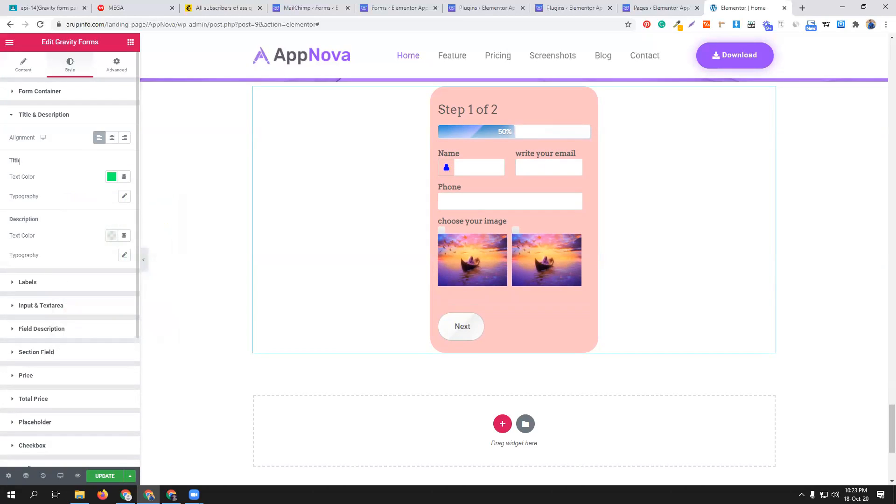
- Set the form labels' text color to the purple preset swatch
left_click(66, 283)
left_click(110, 161)
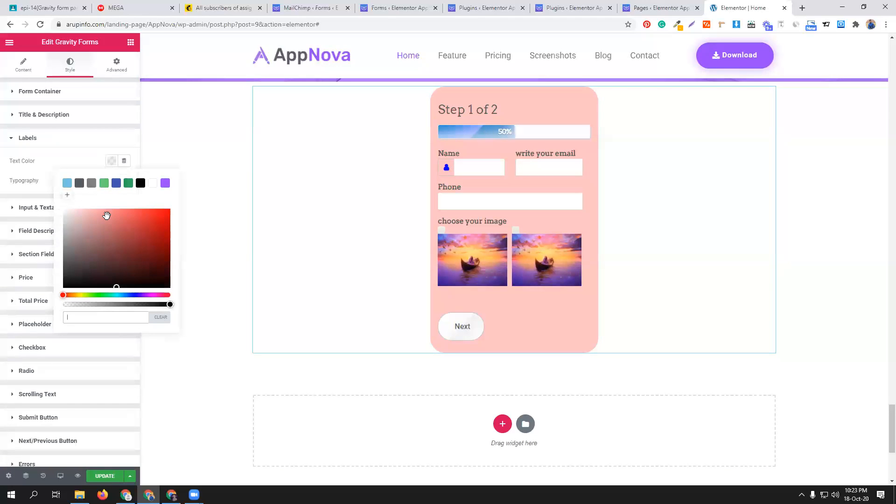
left_click(68, 183)
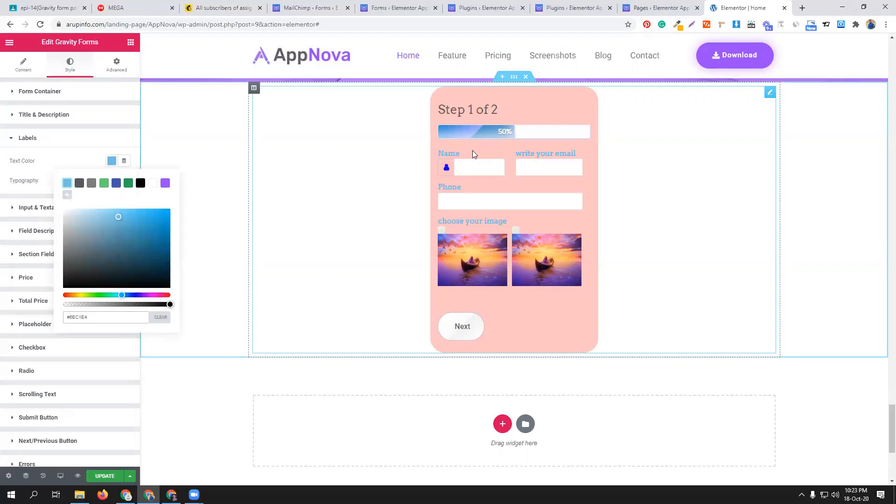
left_click(139, 185)
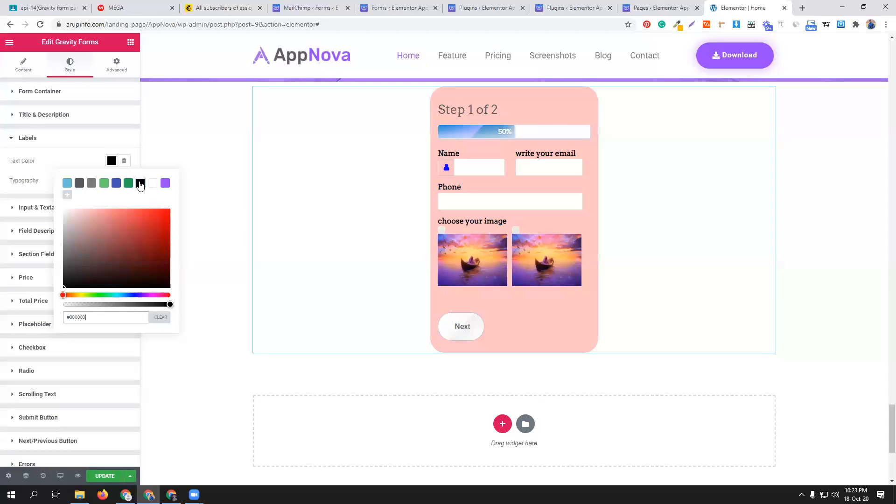
left_click(165, 183)
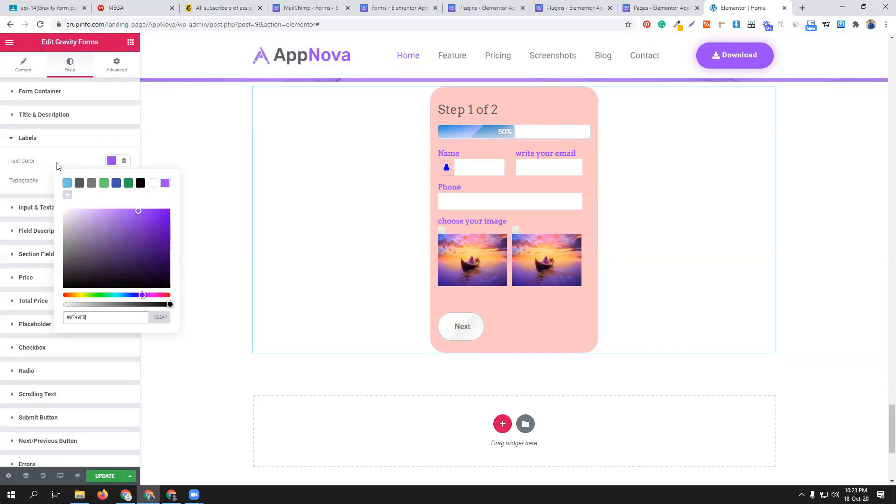
left_click(64, 164)
- Set the form labels' typography to the Alex Brush font family with a size of 21 px
left_click(125, 181)
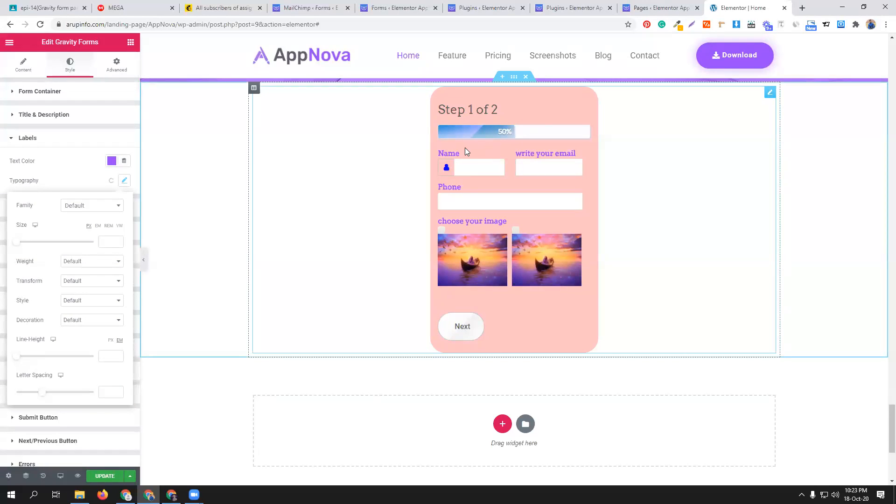
left_click(85, 207)
scroll(91, 289, "down", 4)
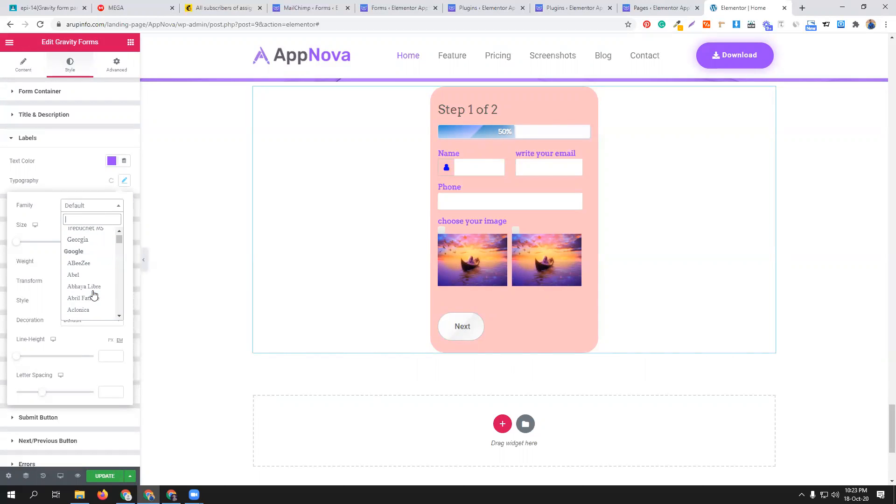
scroll(92, 284, "down", 3)
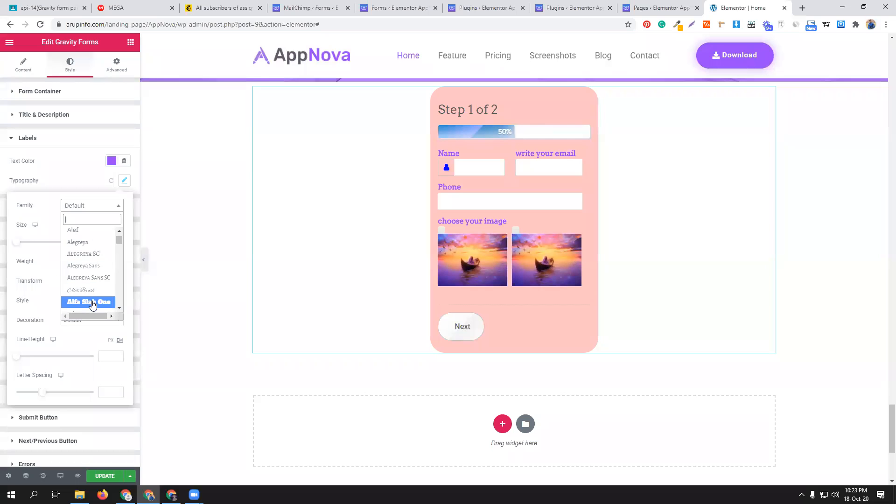
left_click(92, 301)
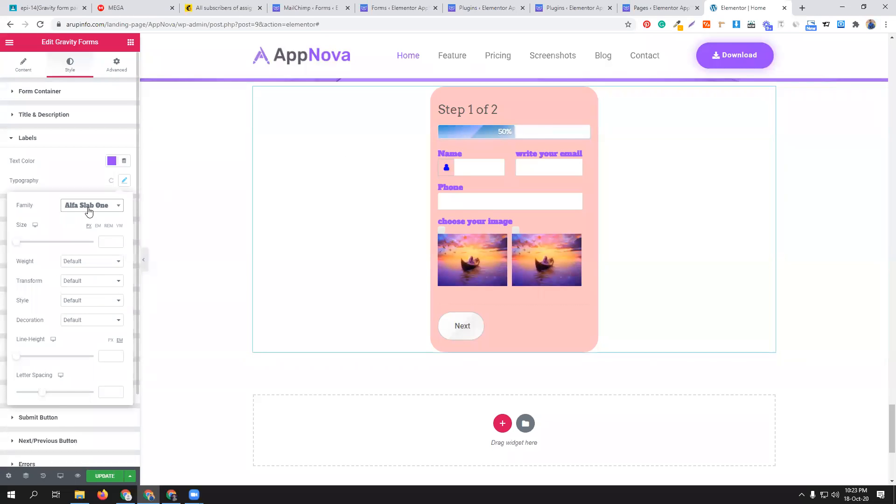
left_click(89, 206)
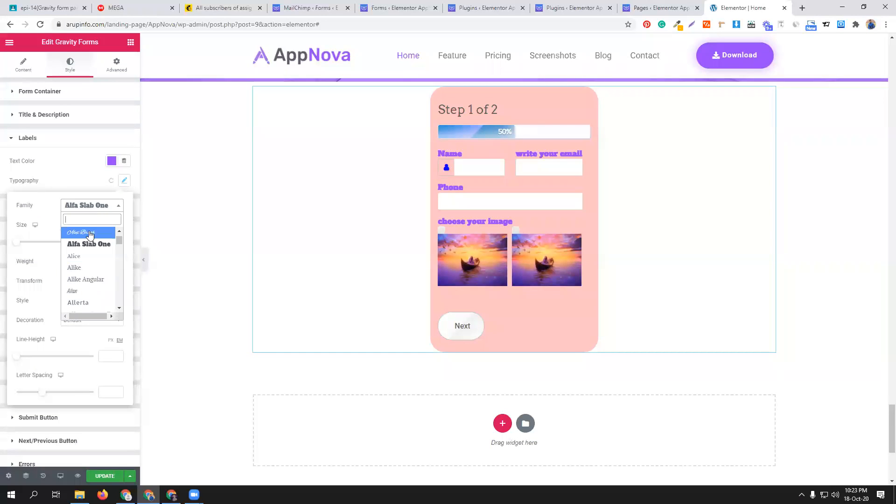
left_click(91, 232)
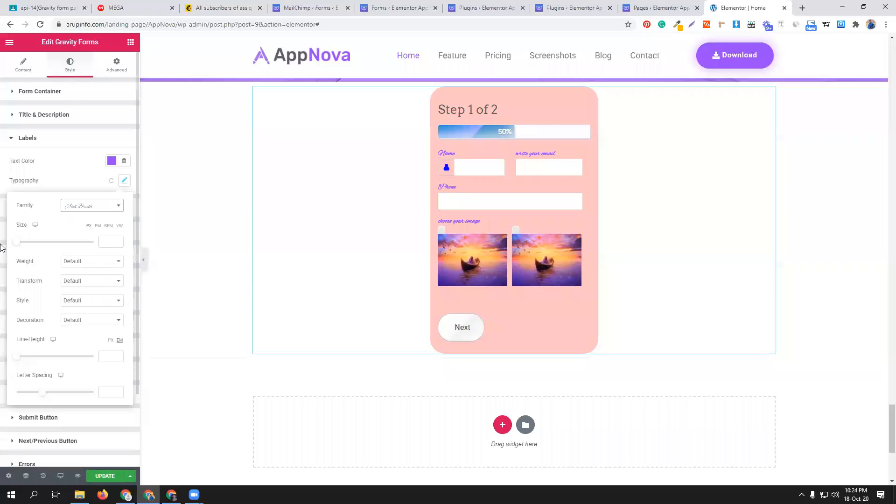
mouse_move(17, 242)
left_mouse_down()
mouse_move(51, 245)
mouse_move(26, 243)
left_mouse_up()
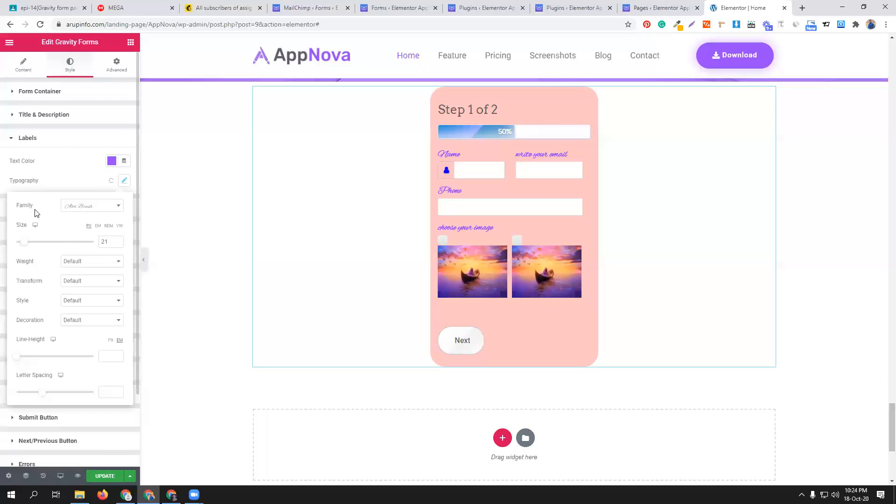
left_click(68, 165)
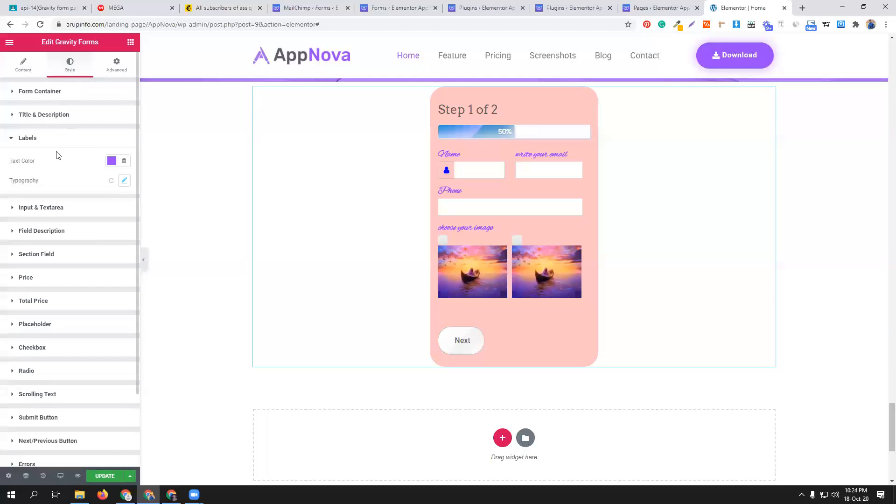
- Set the normal-state background color of the form's input and textarea fields to the dark green preset
left_click(75, 208)
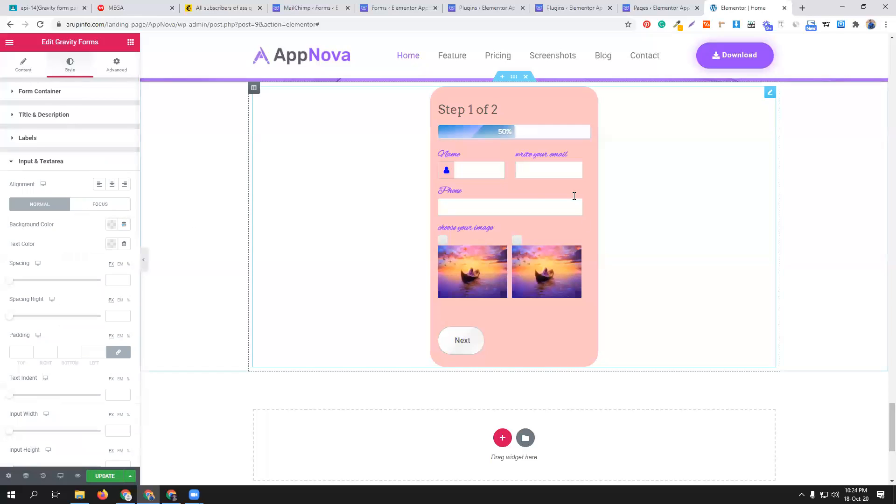
left_click(111, 224)
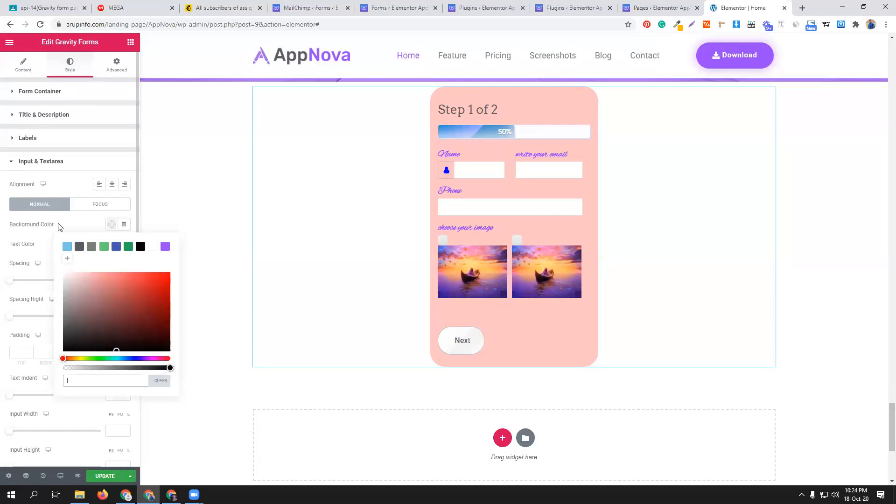
left_click(140, 248)
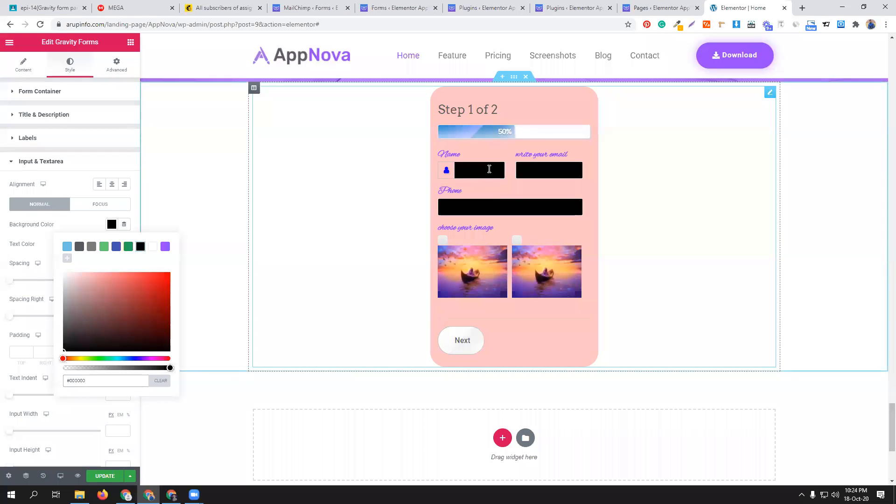
left_click(129, 246)
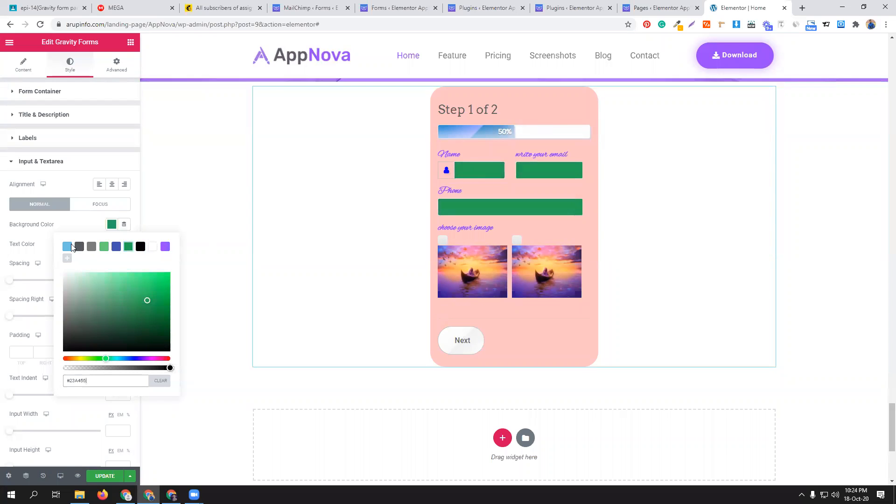
left_click(47, 268)
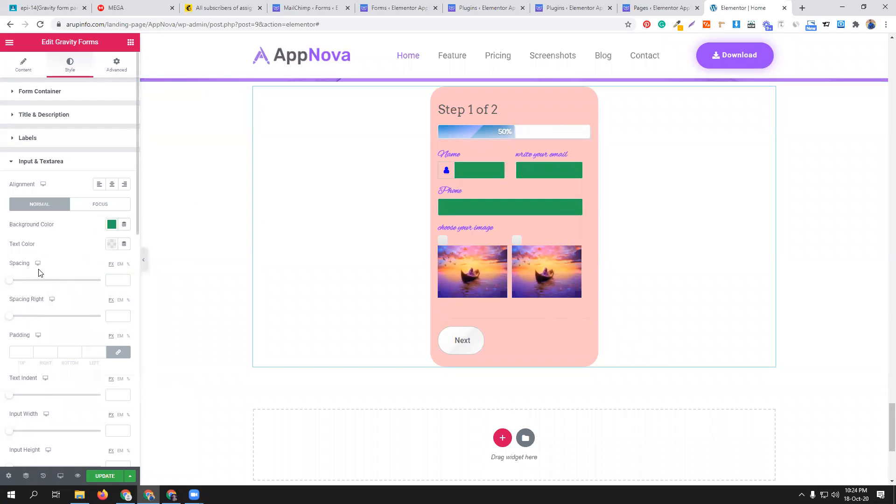
- Set the form's input width to 245 px, input height to 24 px and textarea width to 318 px
scroll(37, 269, "down", 1)
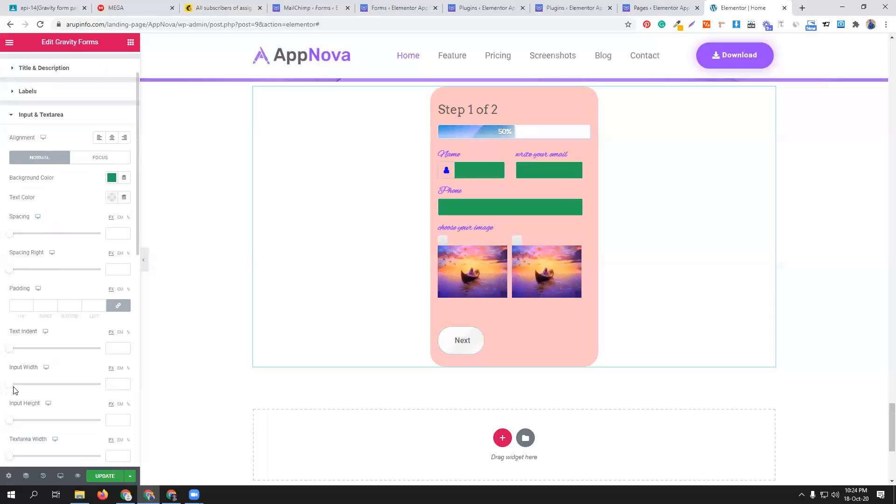
mouse_move(10, 387)
left_mouse_down()
mouse_move(52, 387)
mouse_move(28, 388)
left_mouse_up()
left_click_drag(11, 421, 36, 425)
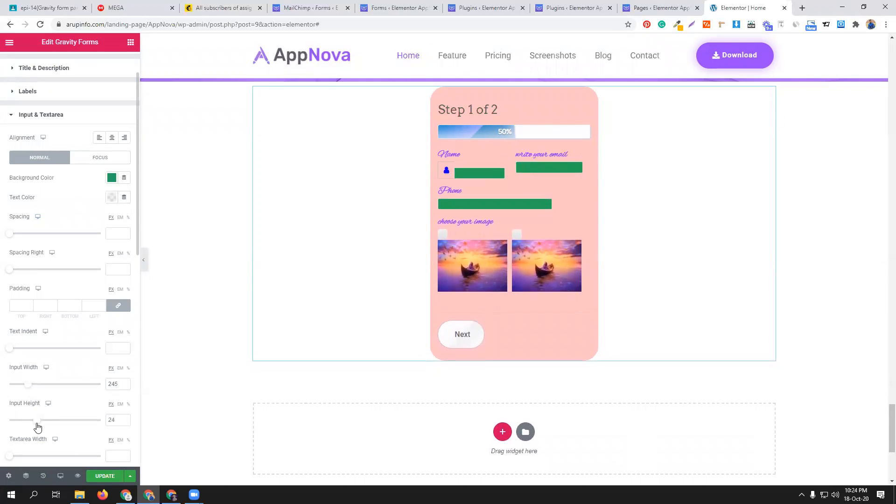
scroll(65, 406, "down", 1)
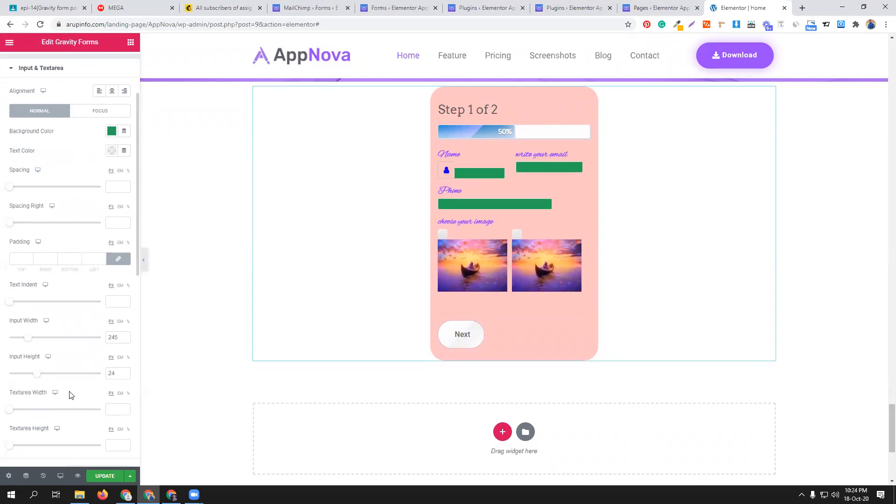
left_click_drag(10, 410, 33, 414)
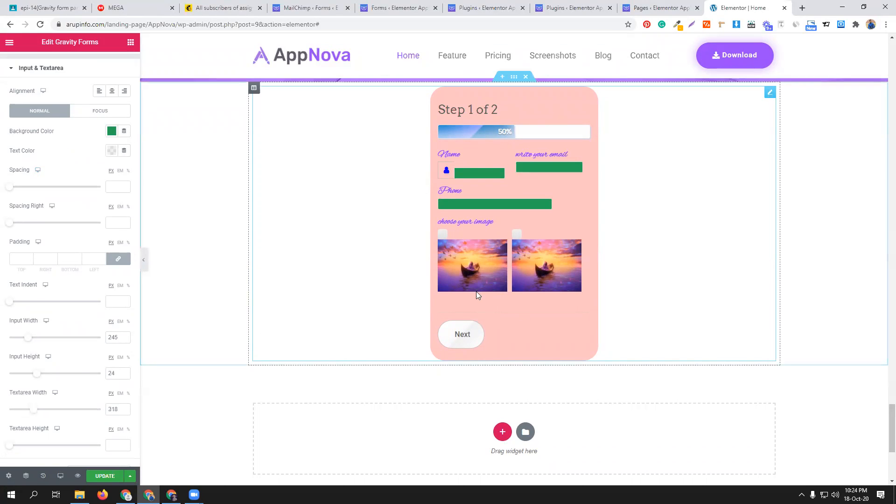
- Set the form's submit button to a custom width of 627 px with a black background color
scroll(74, 351, "down", 4)
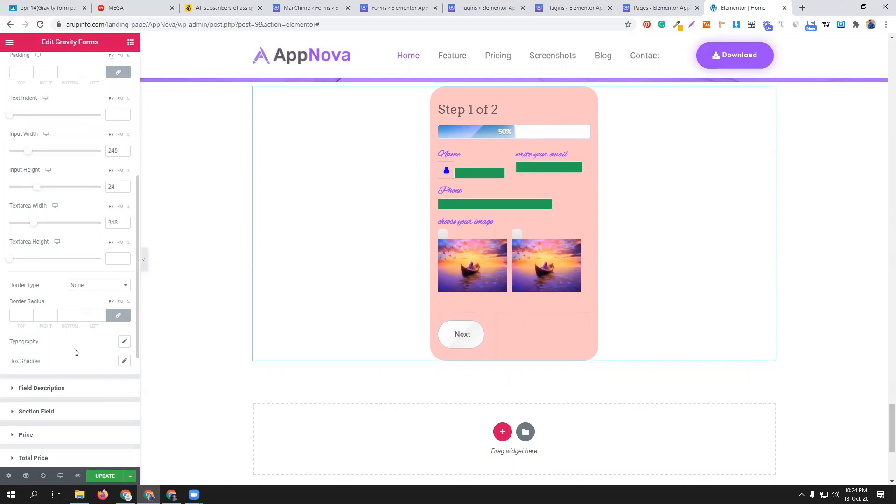
scroll(79, 388, "down", 1)
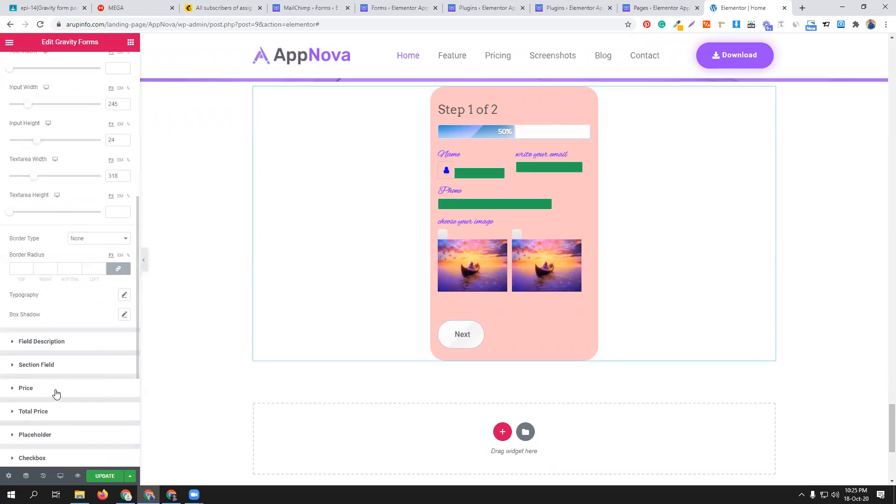
scroll(55, 390, "down", 1)
scroll(59, 386, "down", 3)
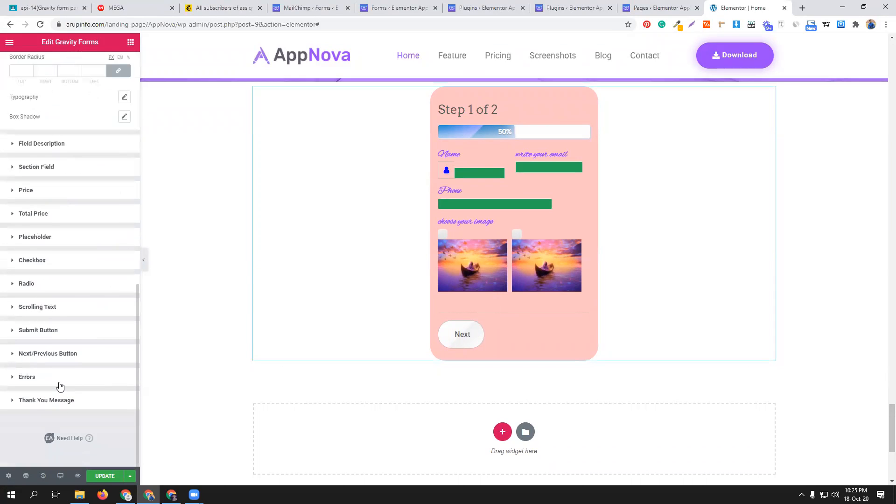
left_click(69, 329)
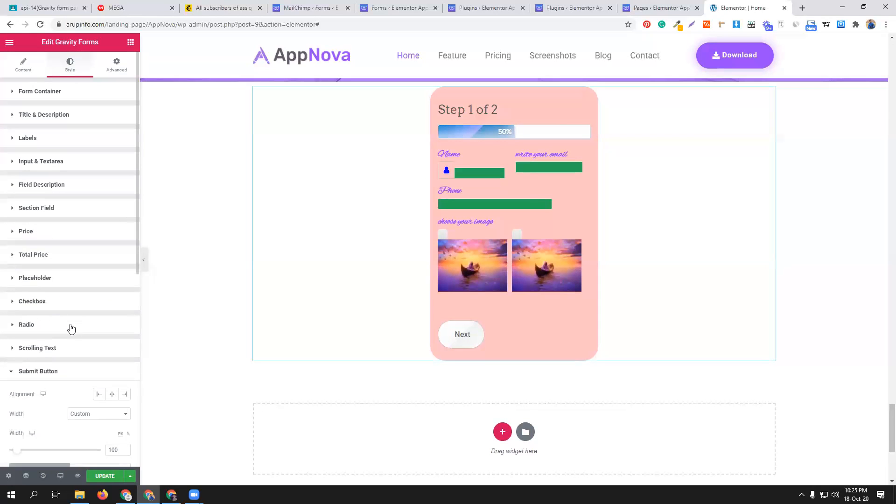
scroll(63, 404, "down", 1)
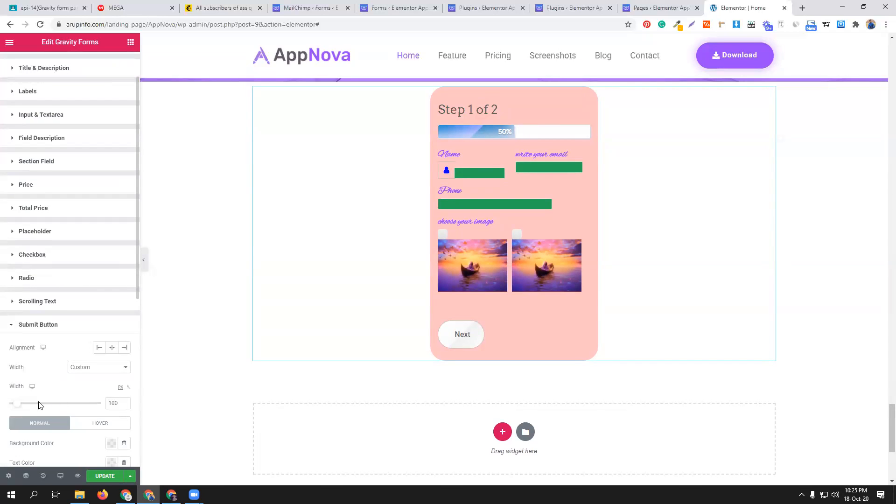
left_click_drag(19, 404, 56, 408)
scroll(63, 410, "down", 2)
left_click(112, 350)
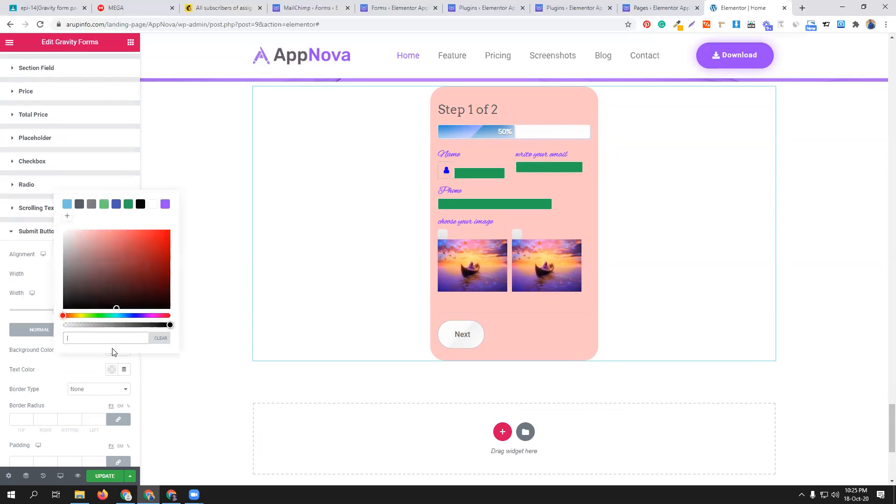
left_click_drag(140, 260, 184, 225)
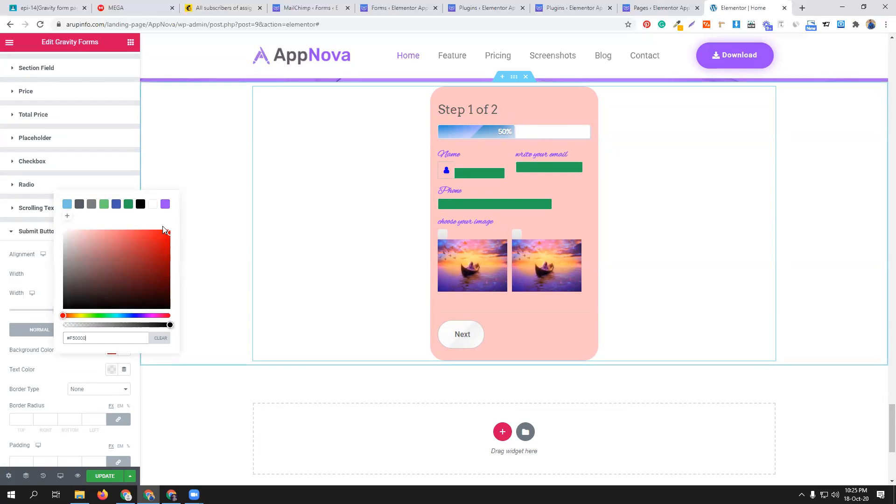
left_click(53, 371)
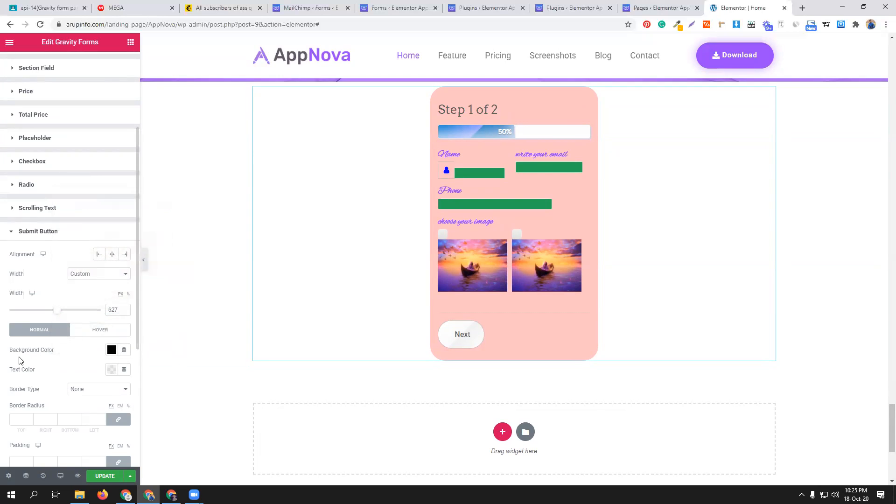
- Set the background color of the form's Next/Previous button to red
scroll(54, 417, "down", 2)
scroll(77, 383, "down", 3)
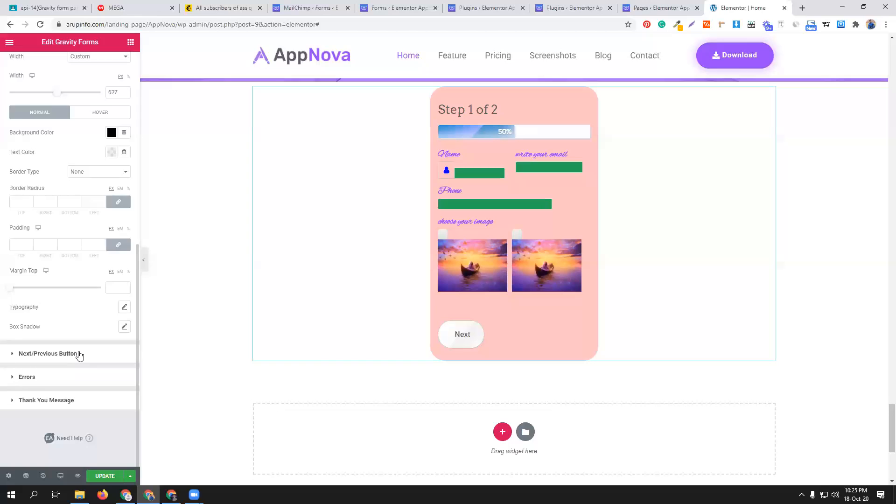
left_click(79, 355)
scroll(81, 340, "down", 2)
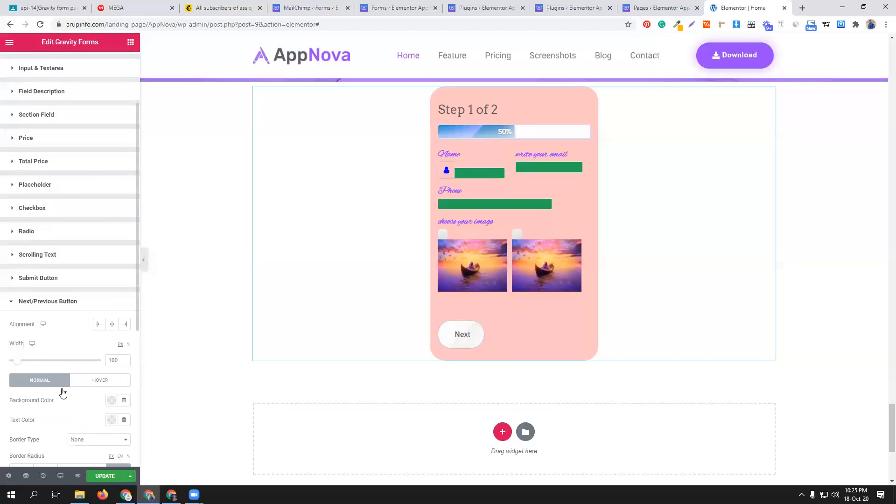
left_click(111, 400)
left_click_drag(139, 331, 177, 296)
left_click(77, 417)
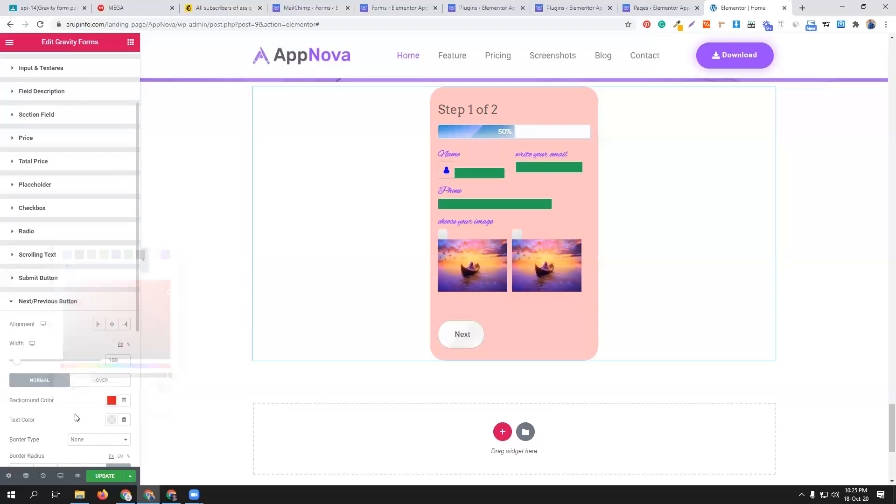
scroll(76, 416, "down", 2)
left_click(111, 326)
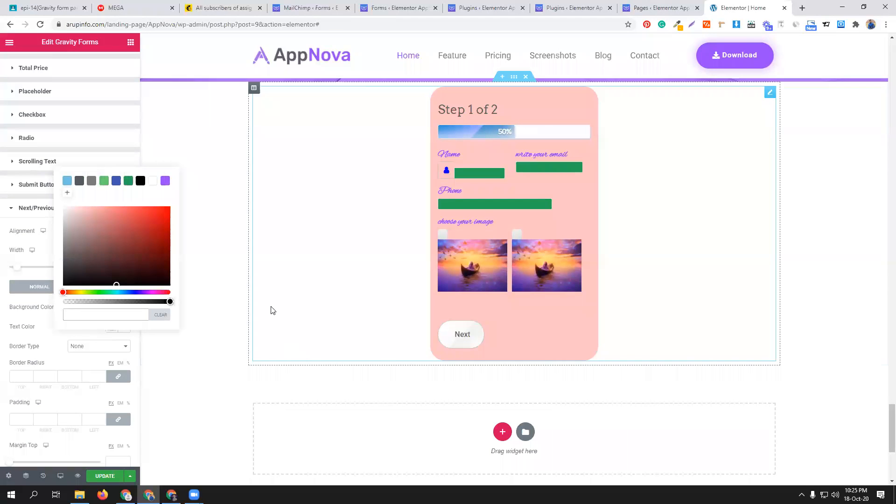
left_click(90, 100)
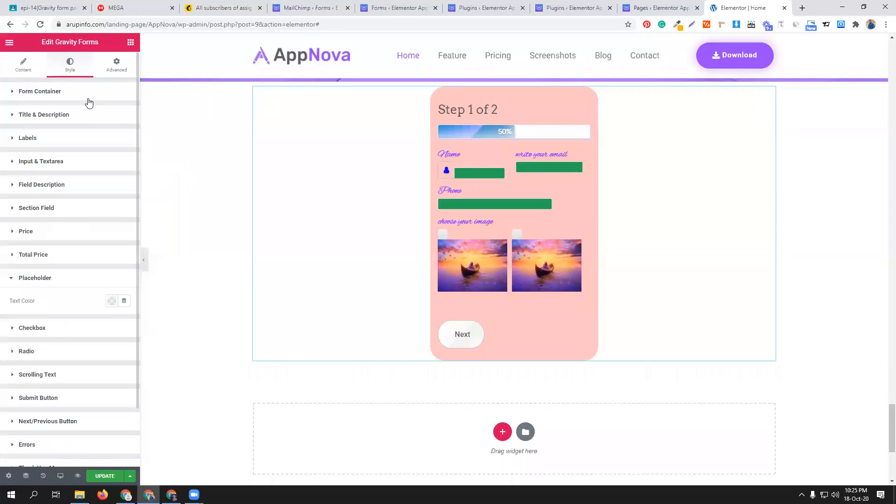
left_click(12, 279)
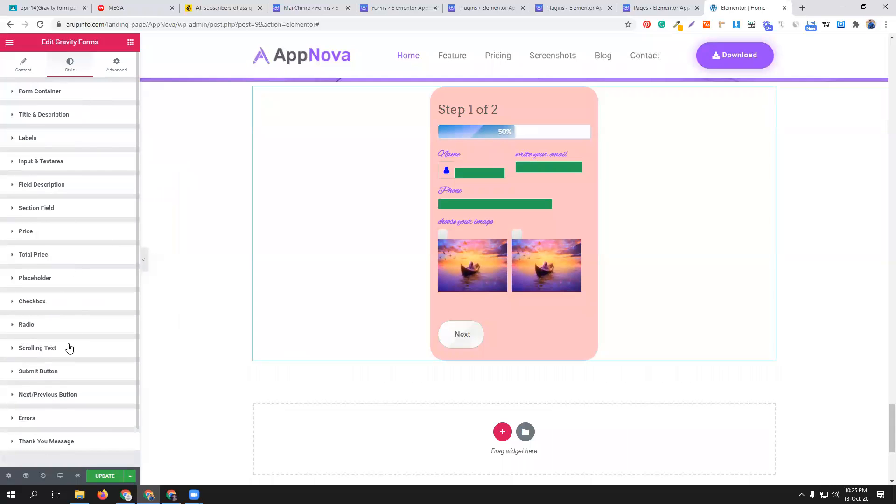
- Enable custom styles for the form's radio buttons, set their size to 5 px, and update the page
scroll(70, 317, "down", 1)
scroll(45, 359, "up", 1)
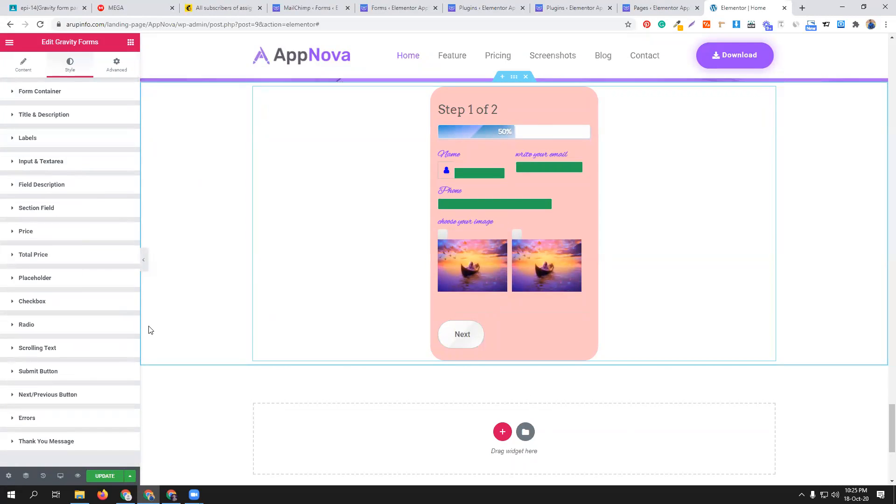
left_click(65, 325)
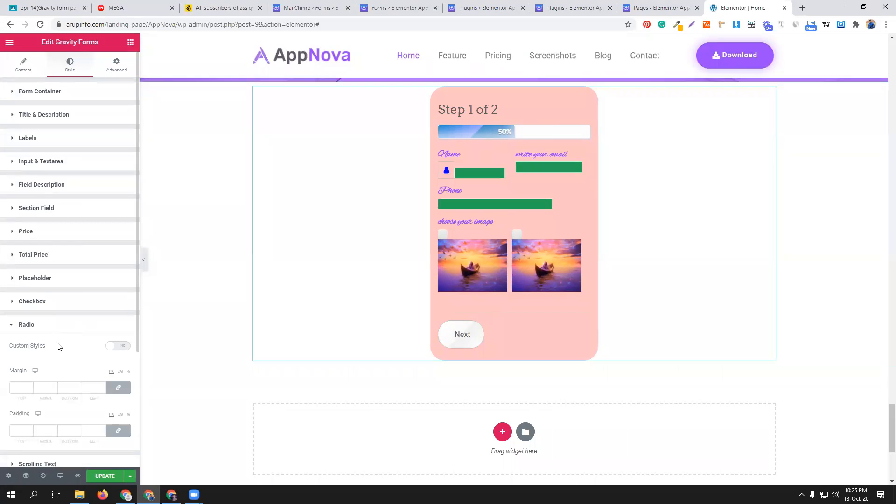
scroll(75, 354, "down", 1)
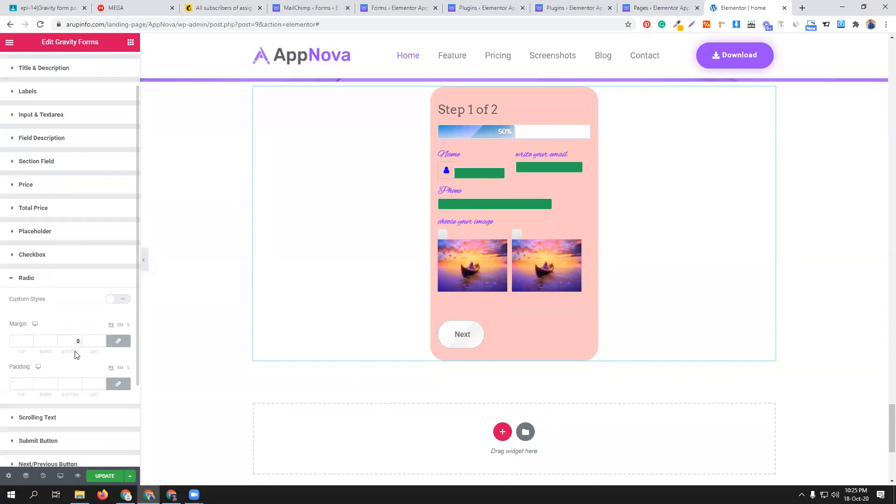
left_click(118, 299)
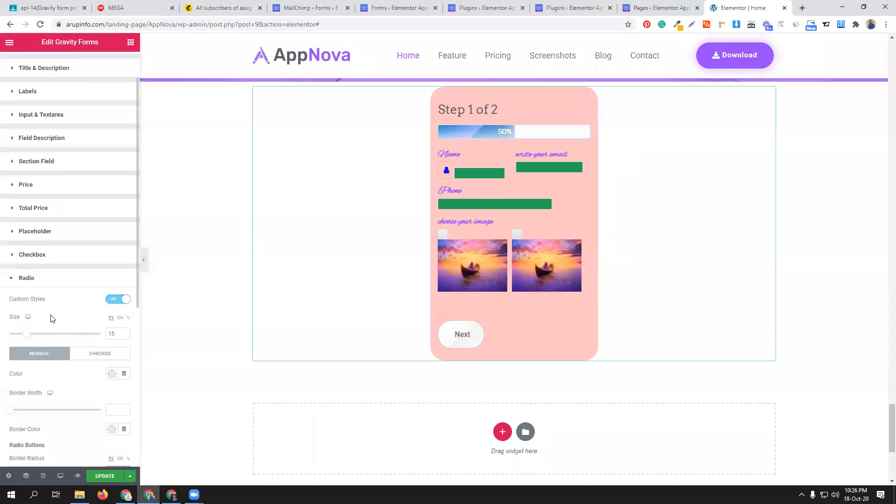
left_click_drag(27, 333, 14, 337)
scroll(50, 314, "down", 4)
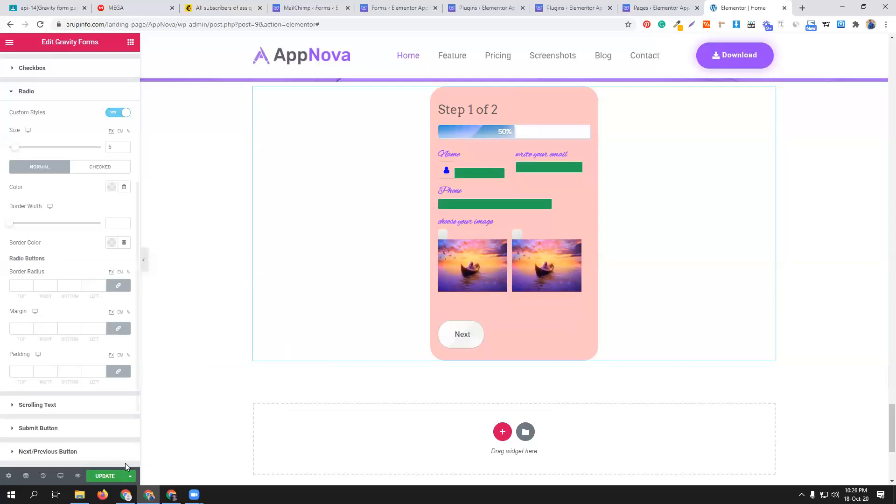
left_click(104, 476)
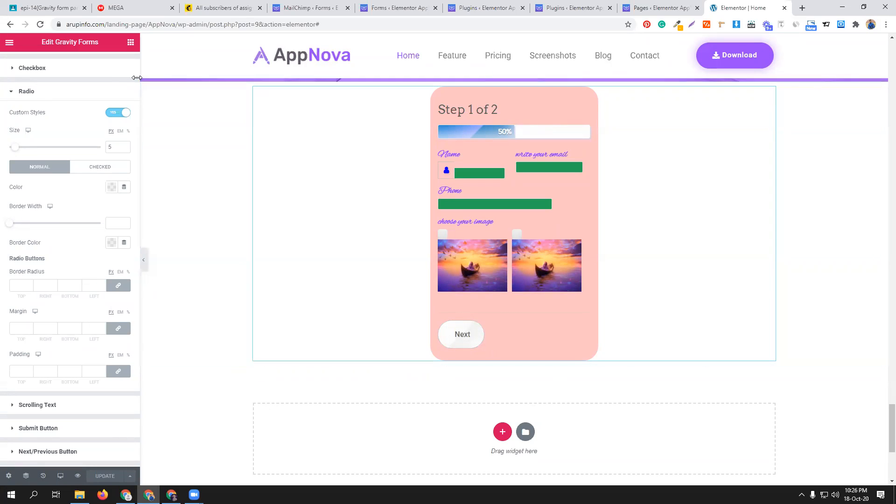
left_click(14, 92)
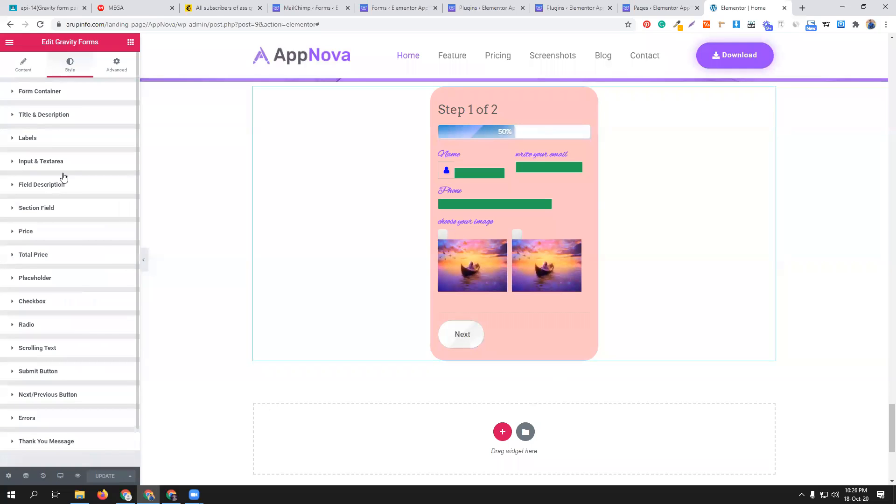